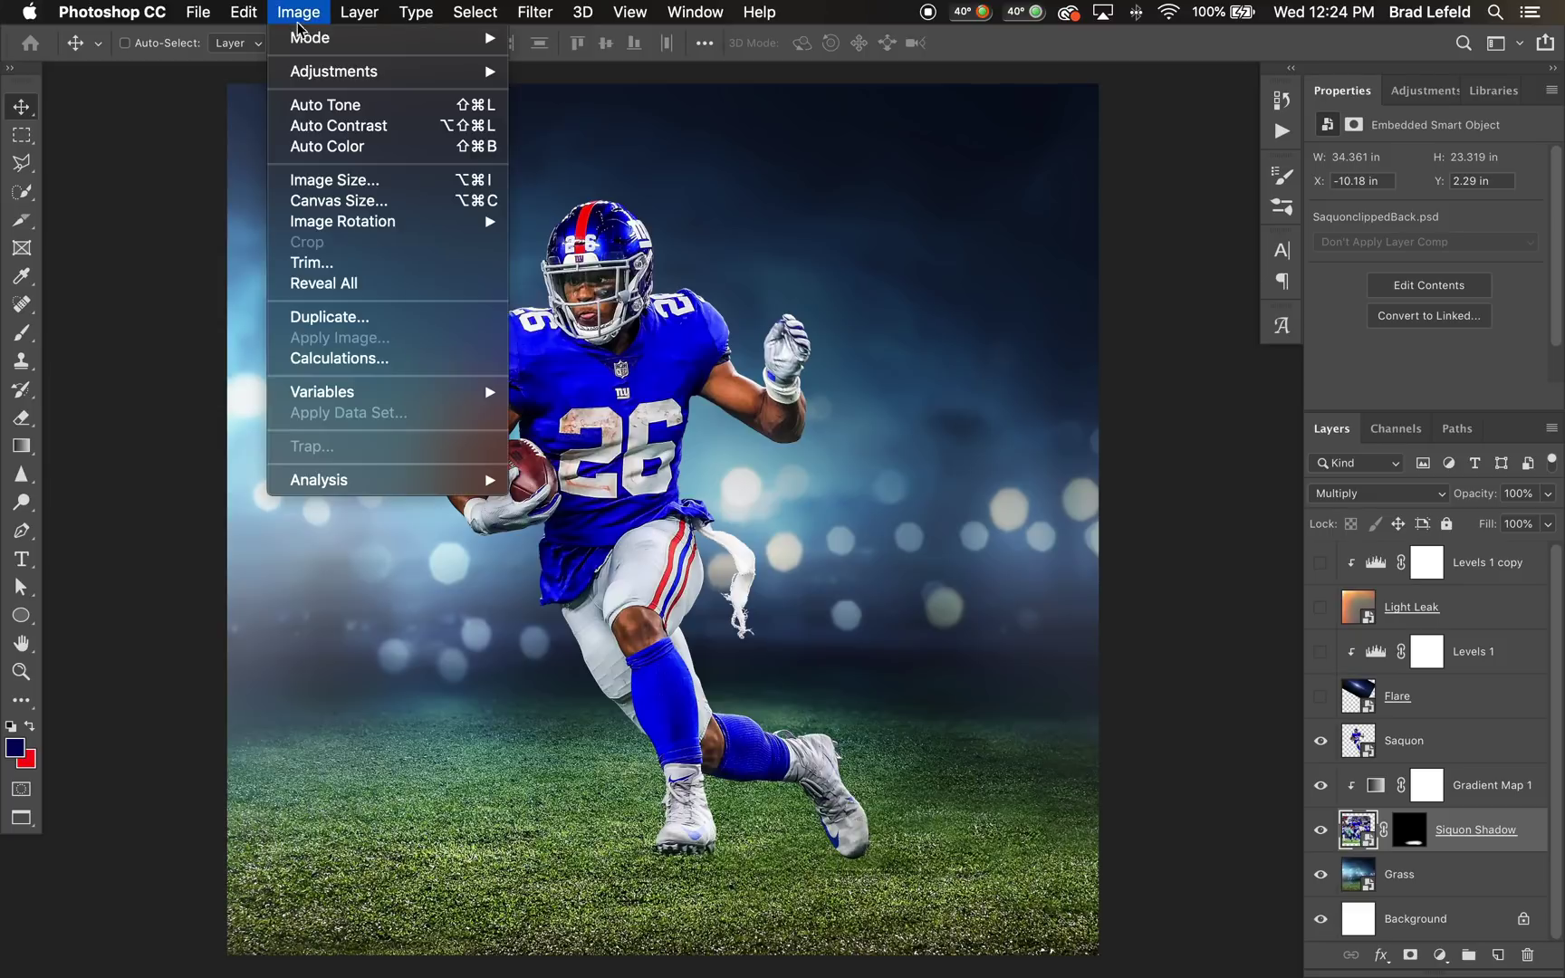
# Step: Dismiss the adjustments list without adding any adjustment
pyautogui.moveTo(335, 73)
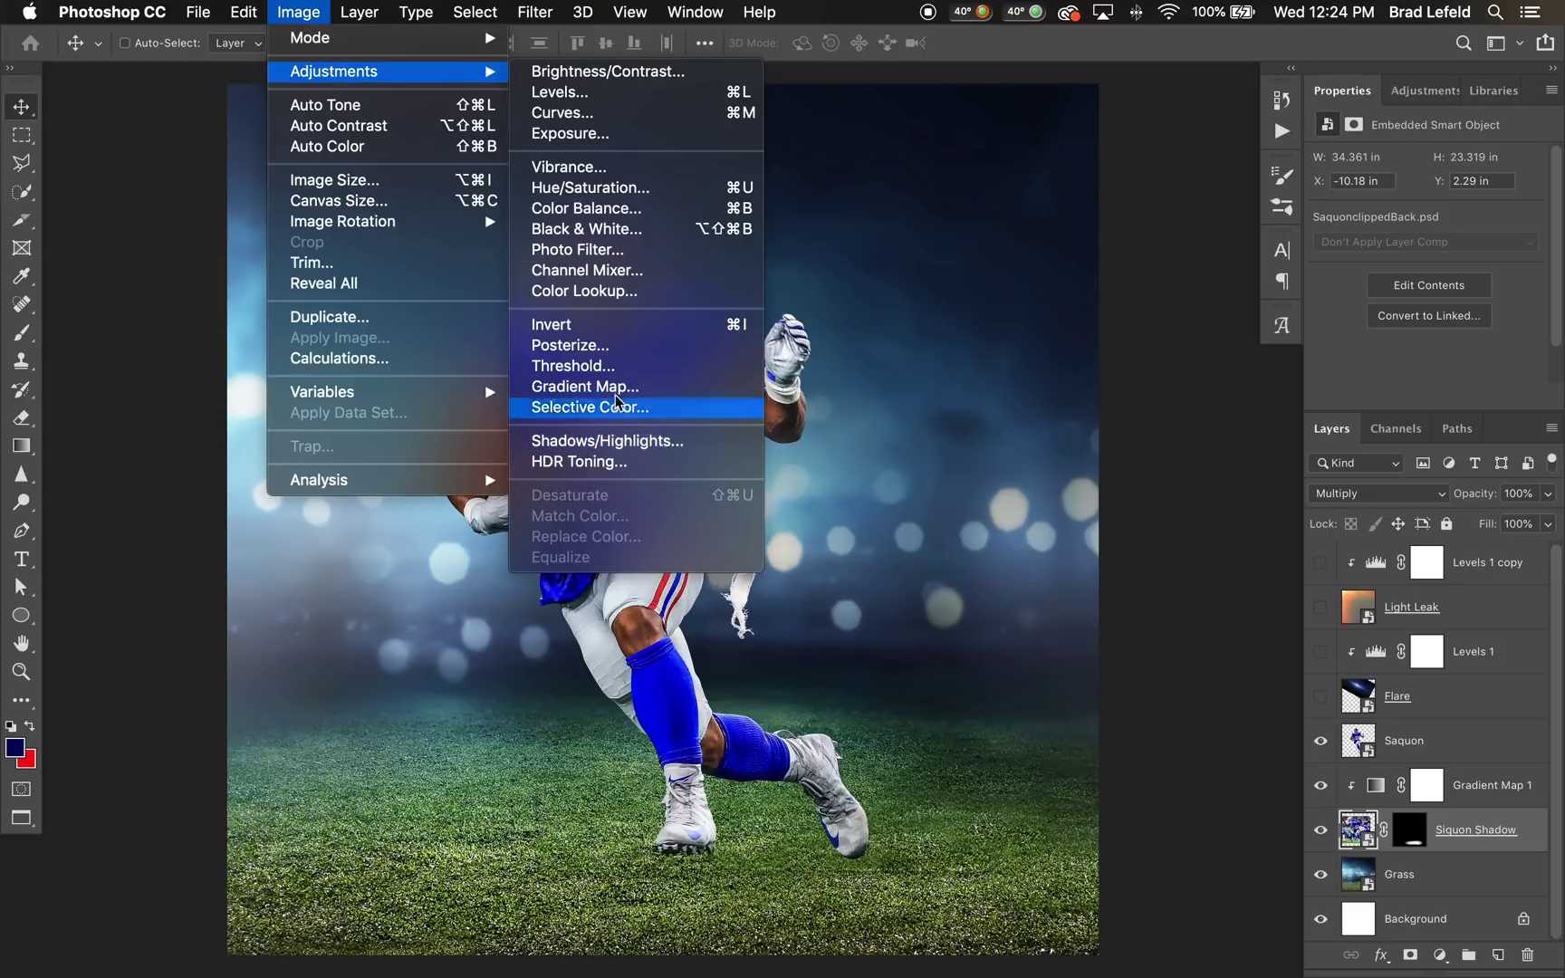
pyautogui.click(1158, 381)
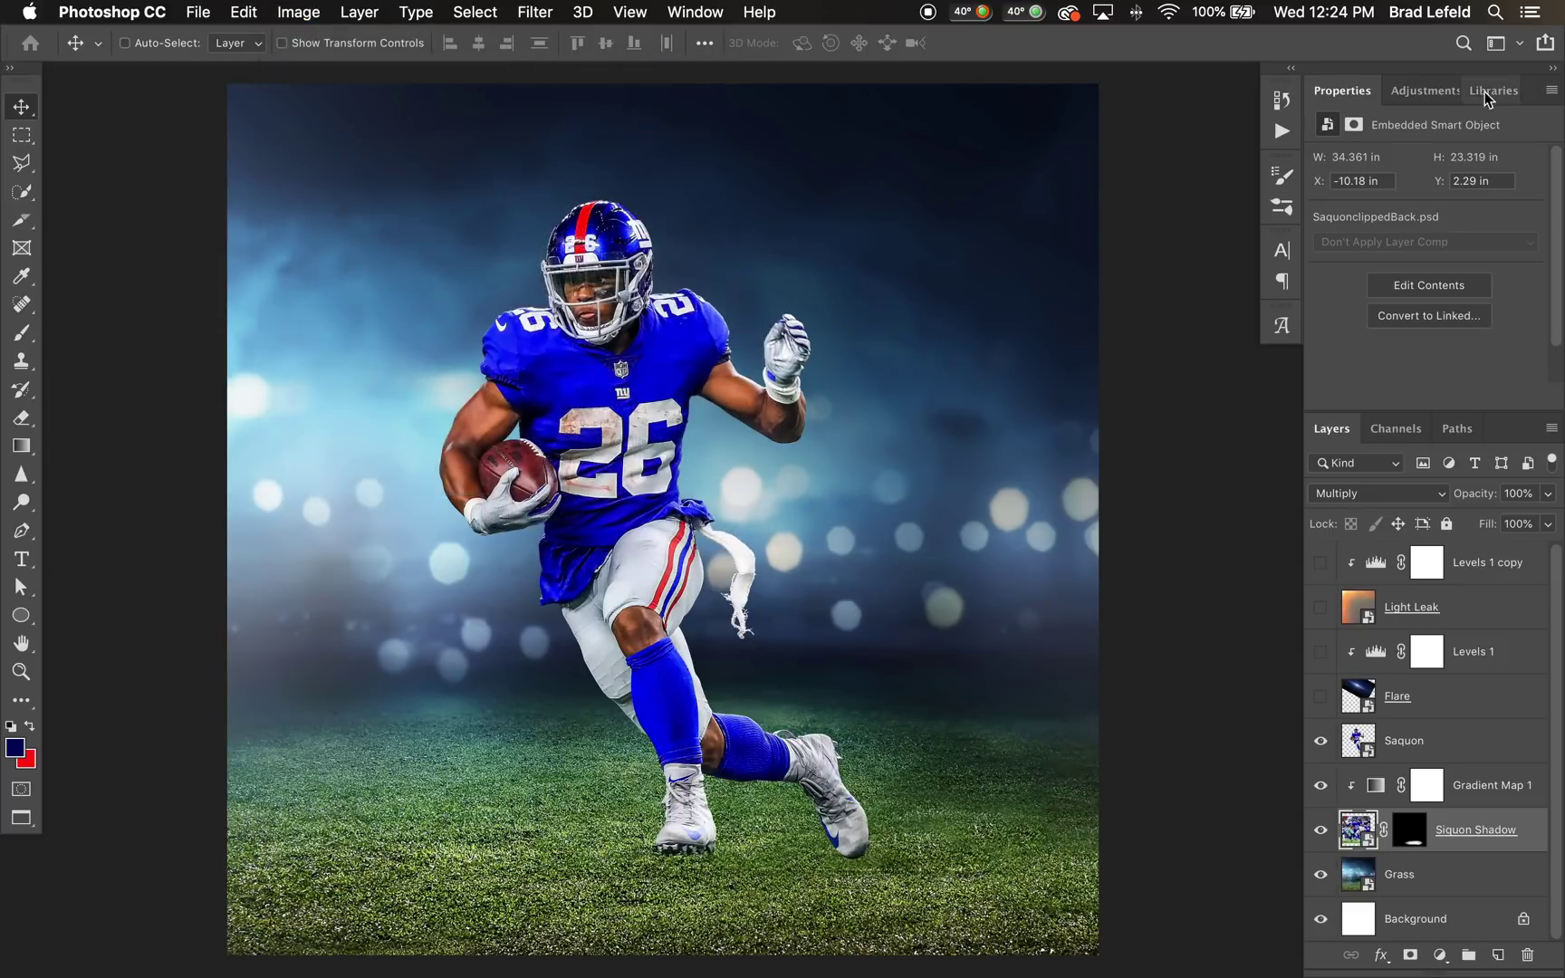
pyautogui.click(1447, 94)
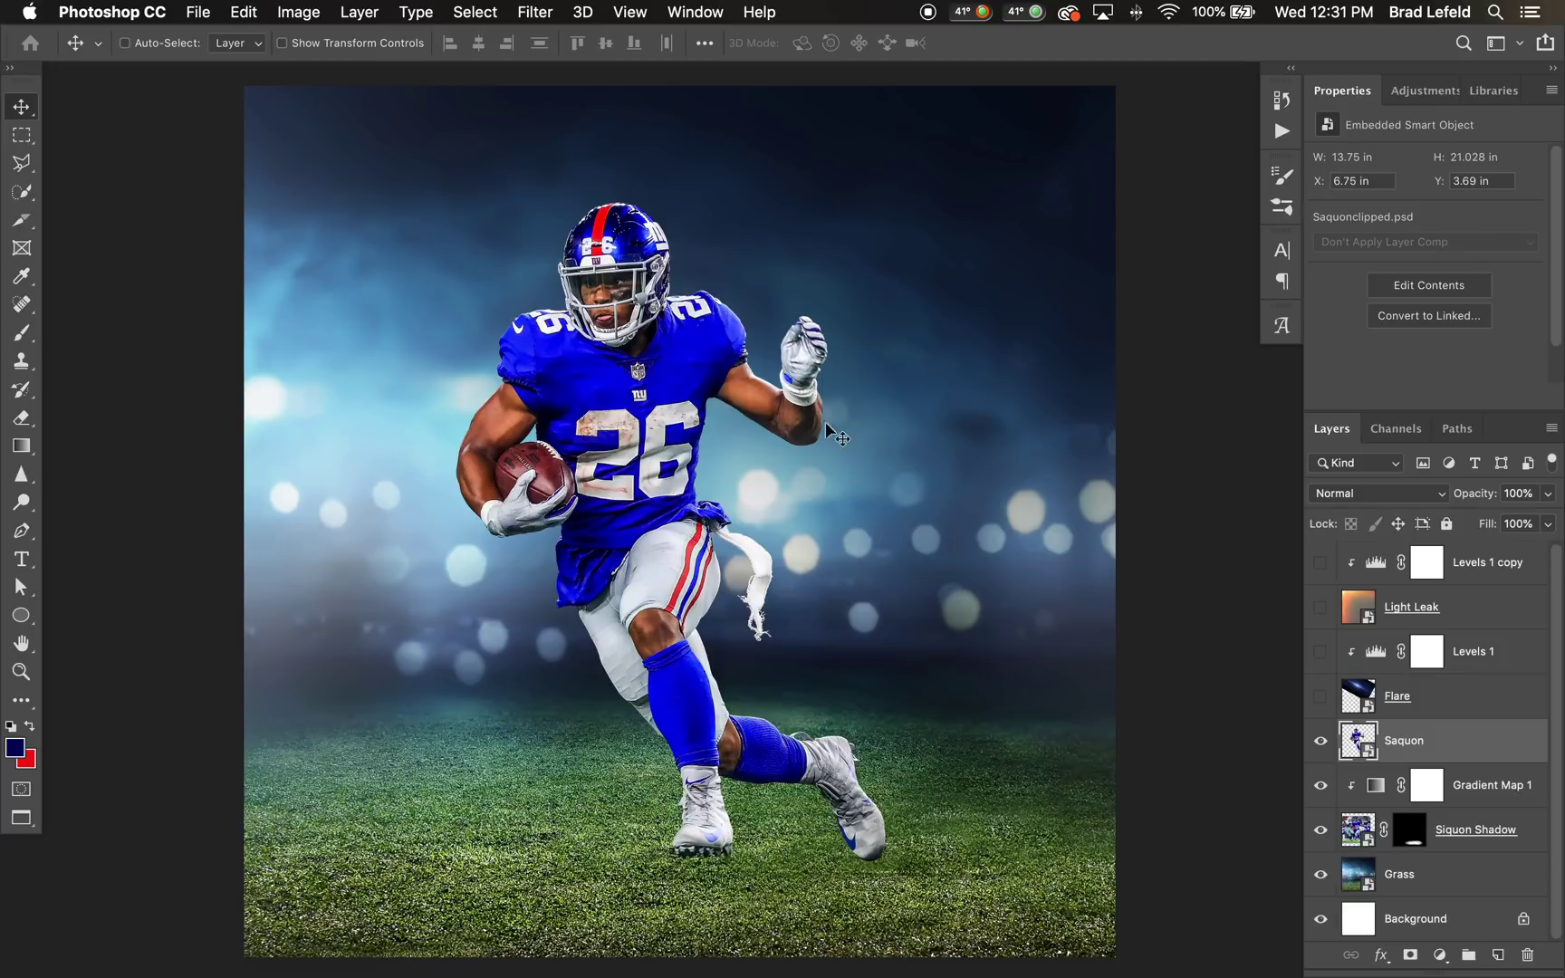
# Step: Add a Gradient Map adjustment above Saquon using the black-to-white preset
pyautogui.click(1418, 91)
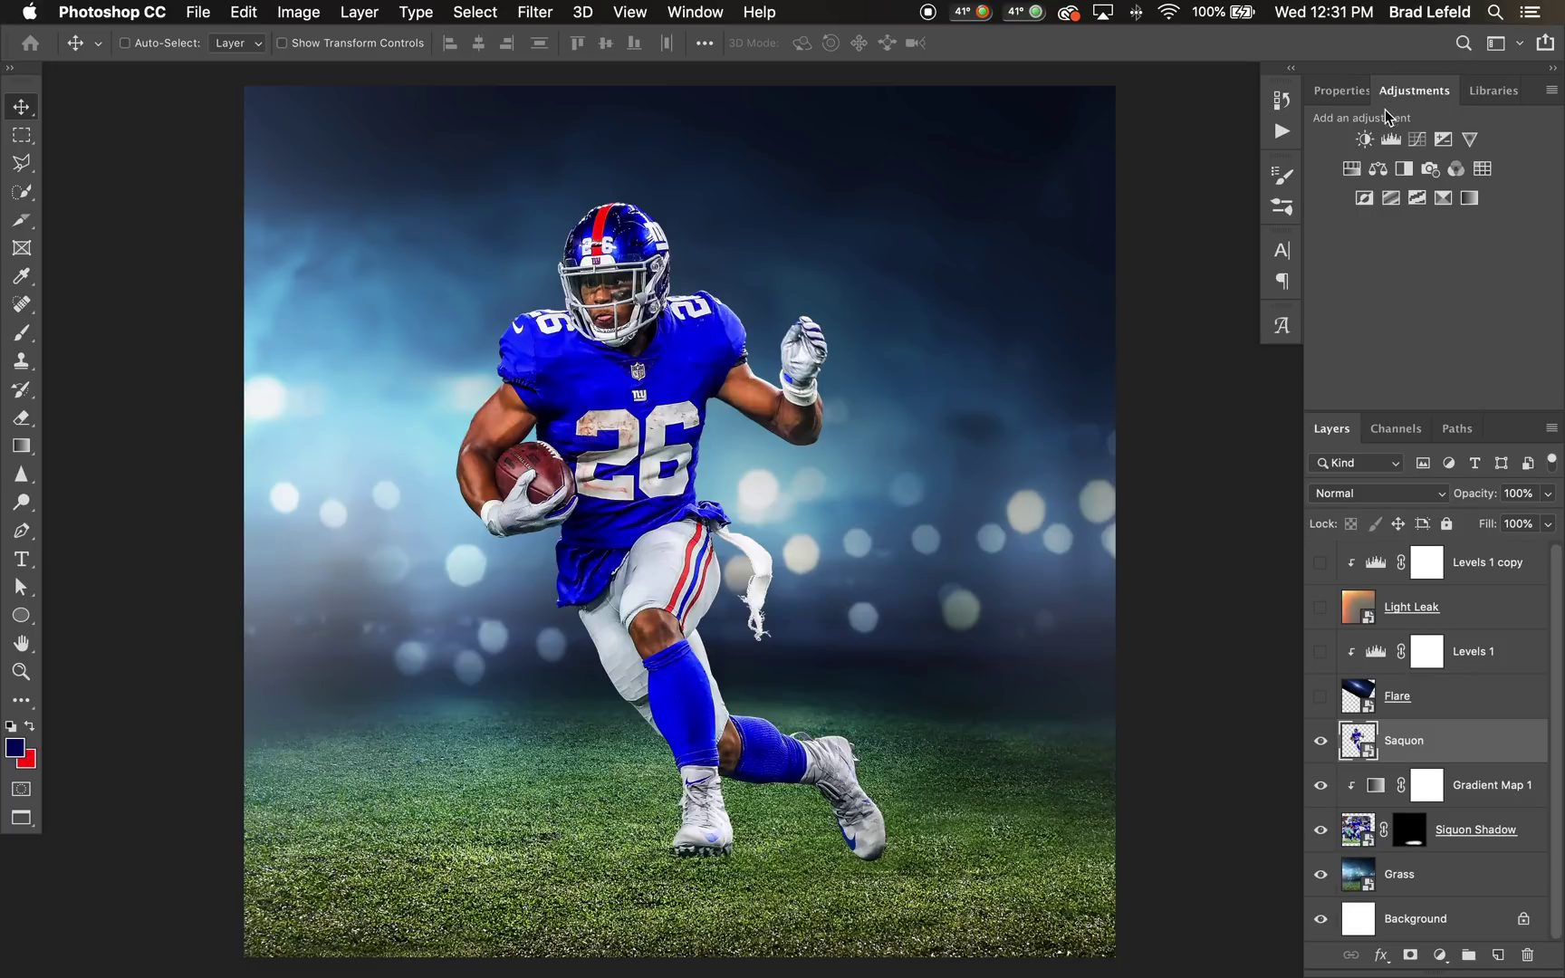
pyautogui.click(1469, 199)
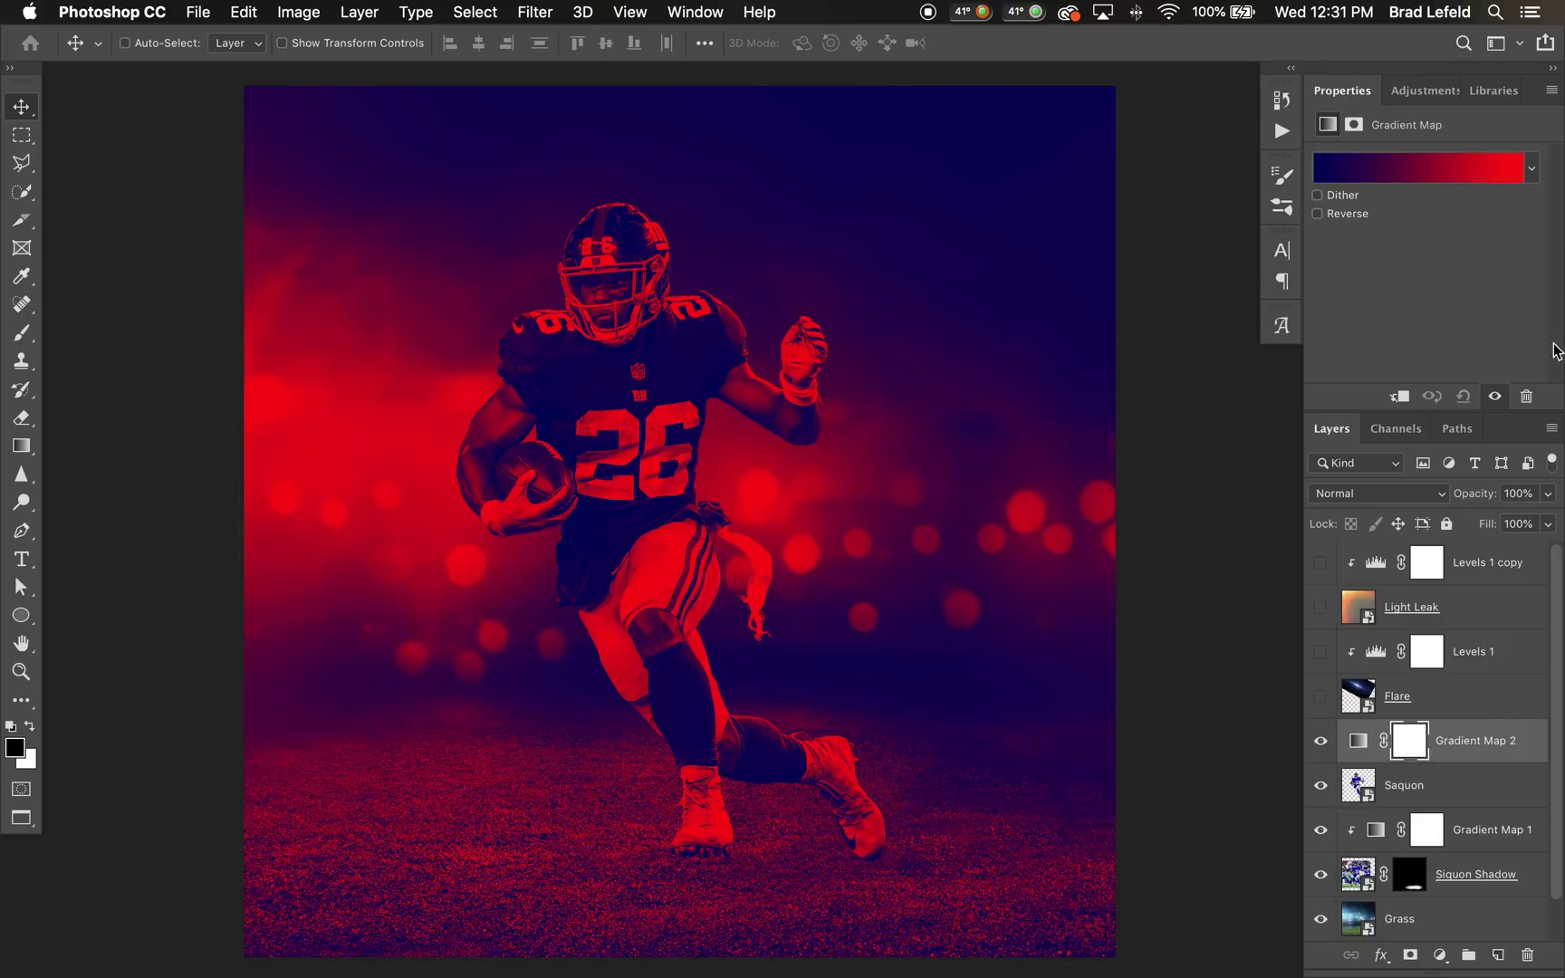
pyautogui.click(1488, 172)
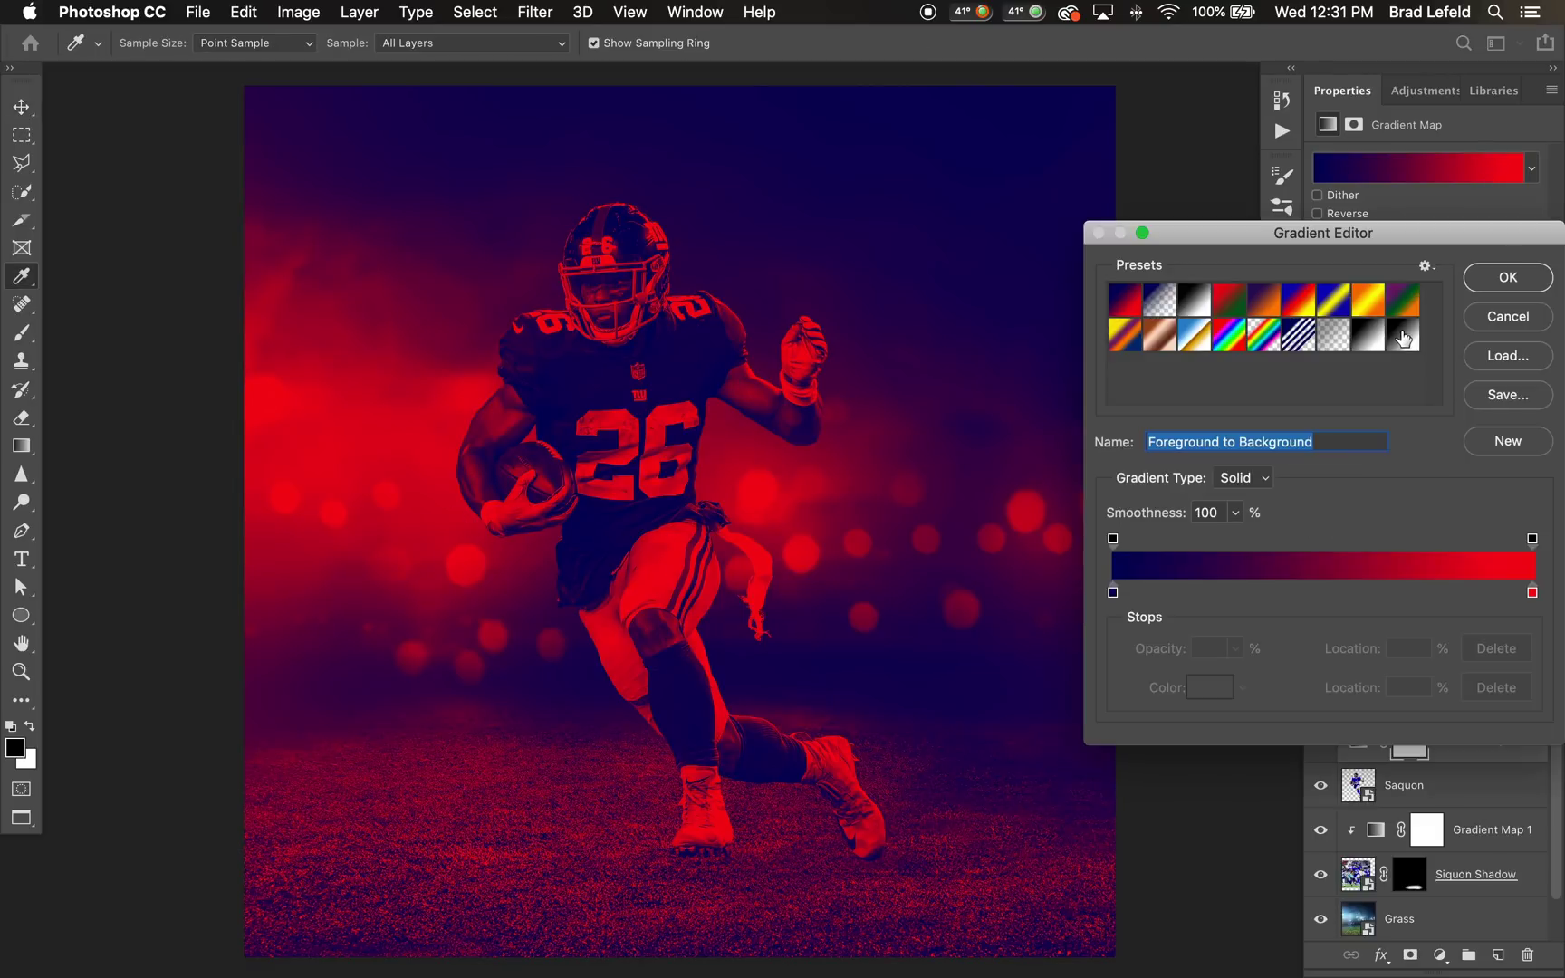
pyautogui.click(1402, 337)
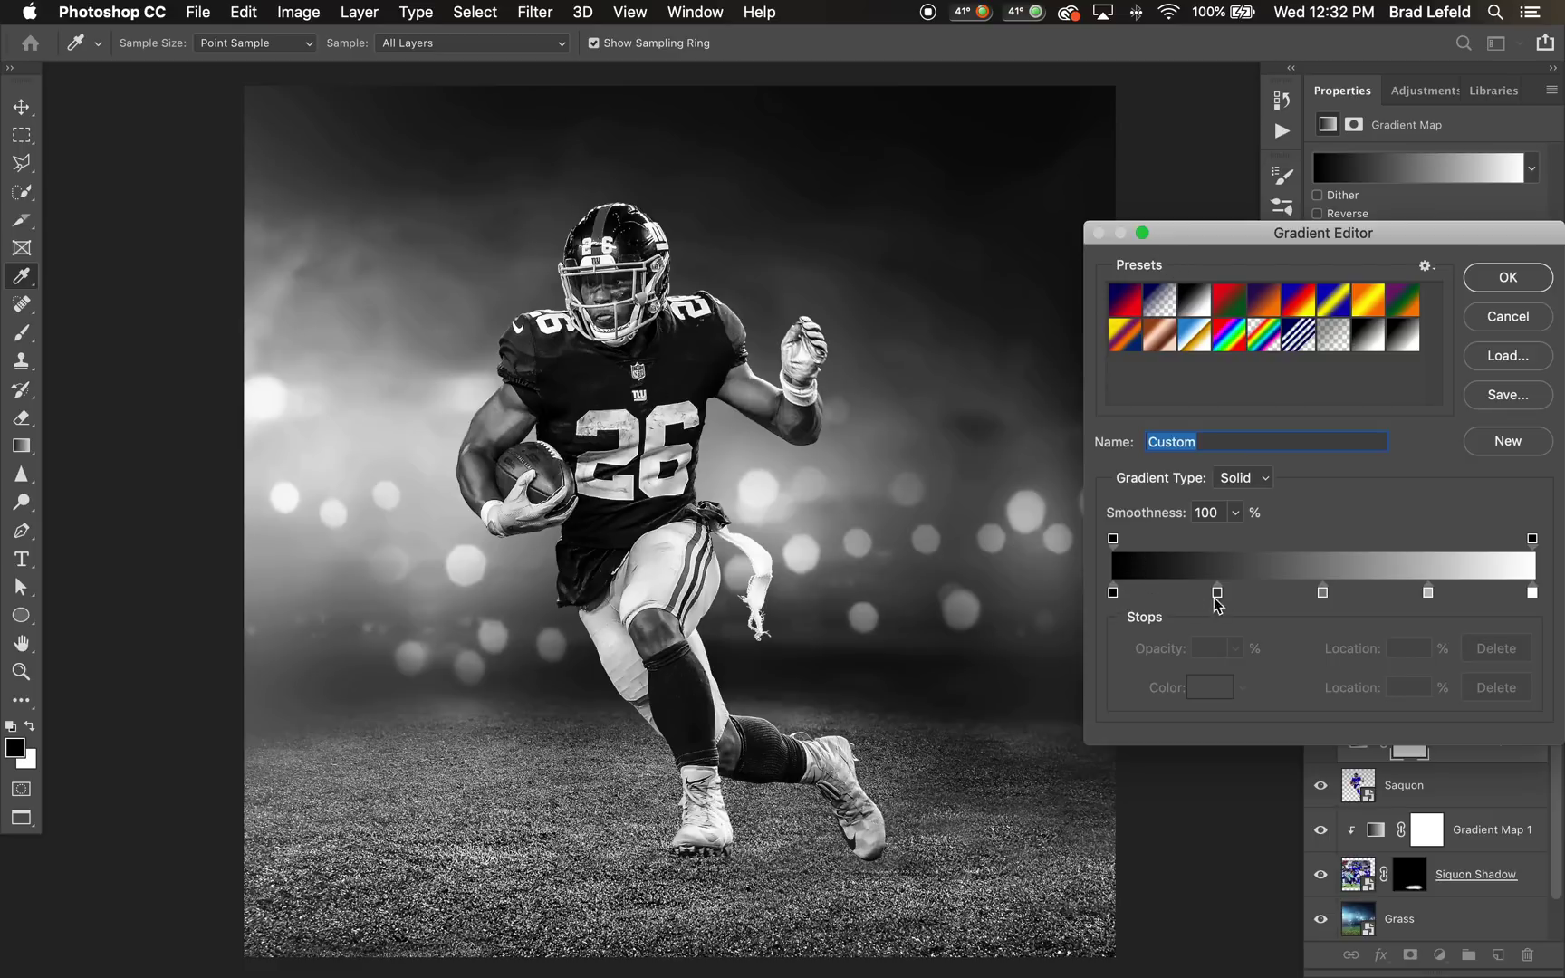
# Step: Check the black, 25%, 50%, 75% grey and white stops, then confirm the gradient
pyautogui.click(1114, 594)
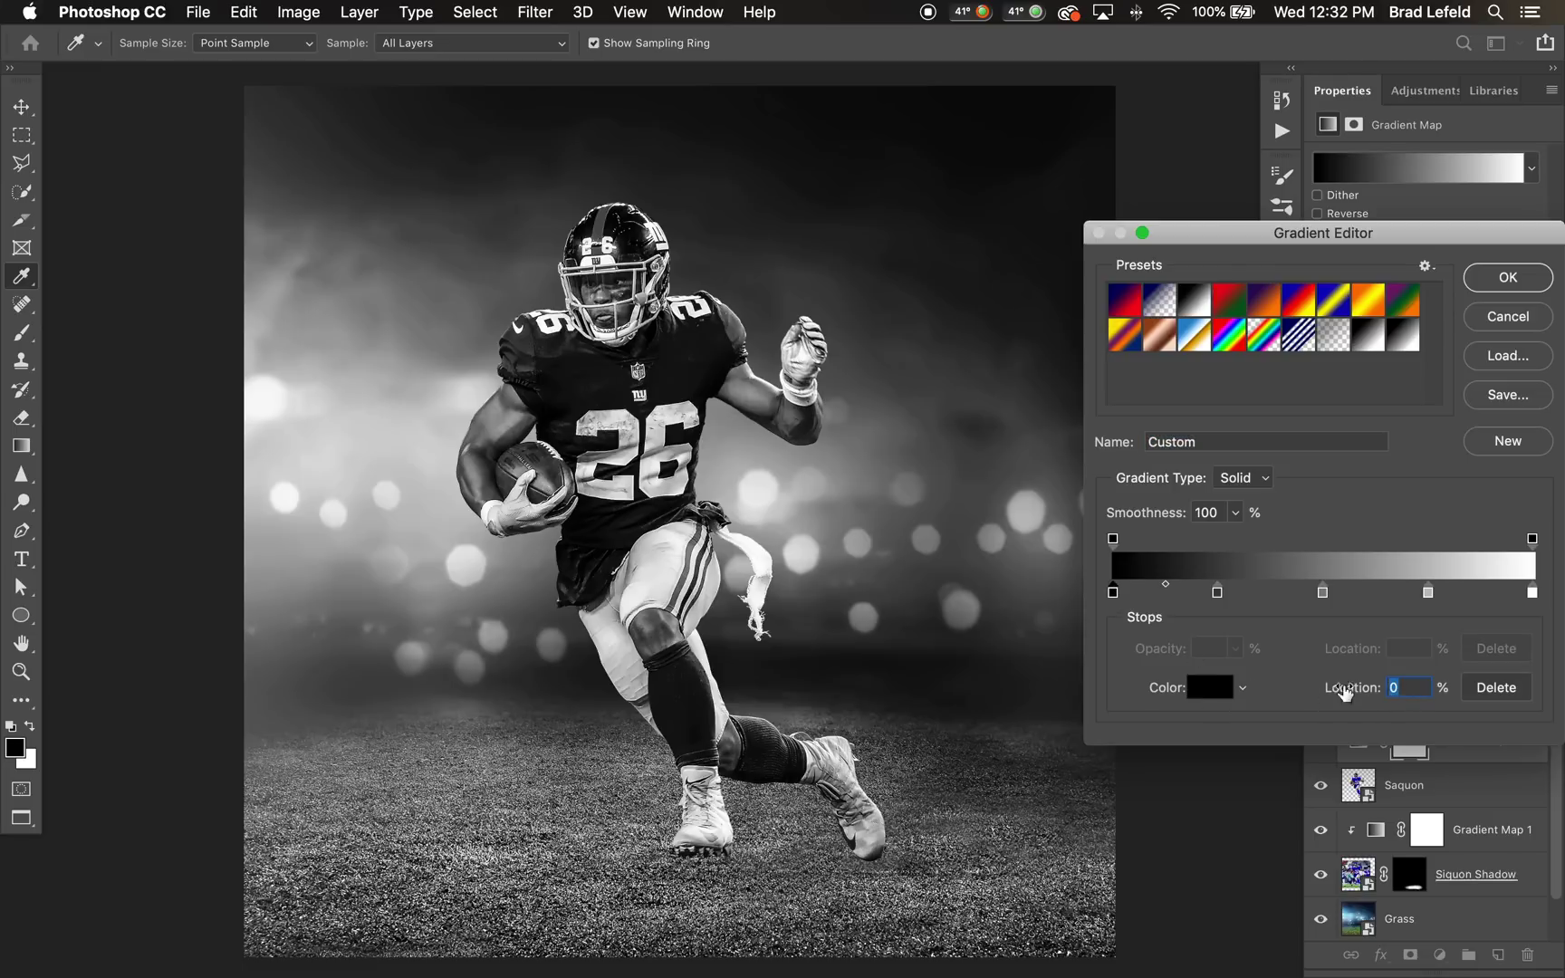
pyautogui.click(1217, 594)
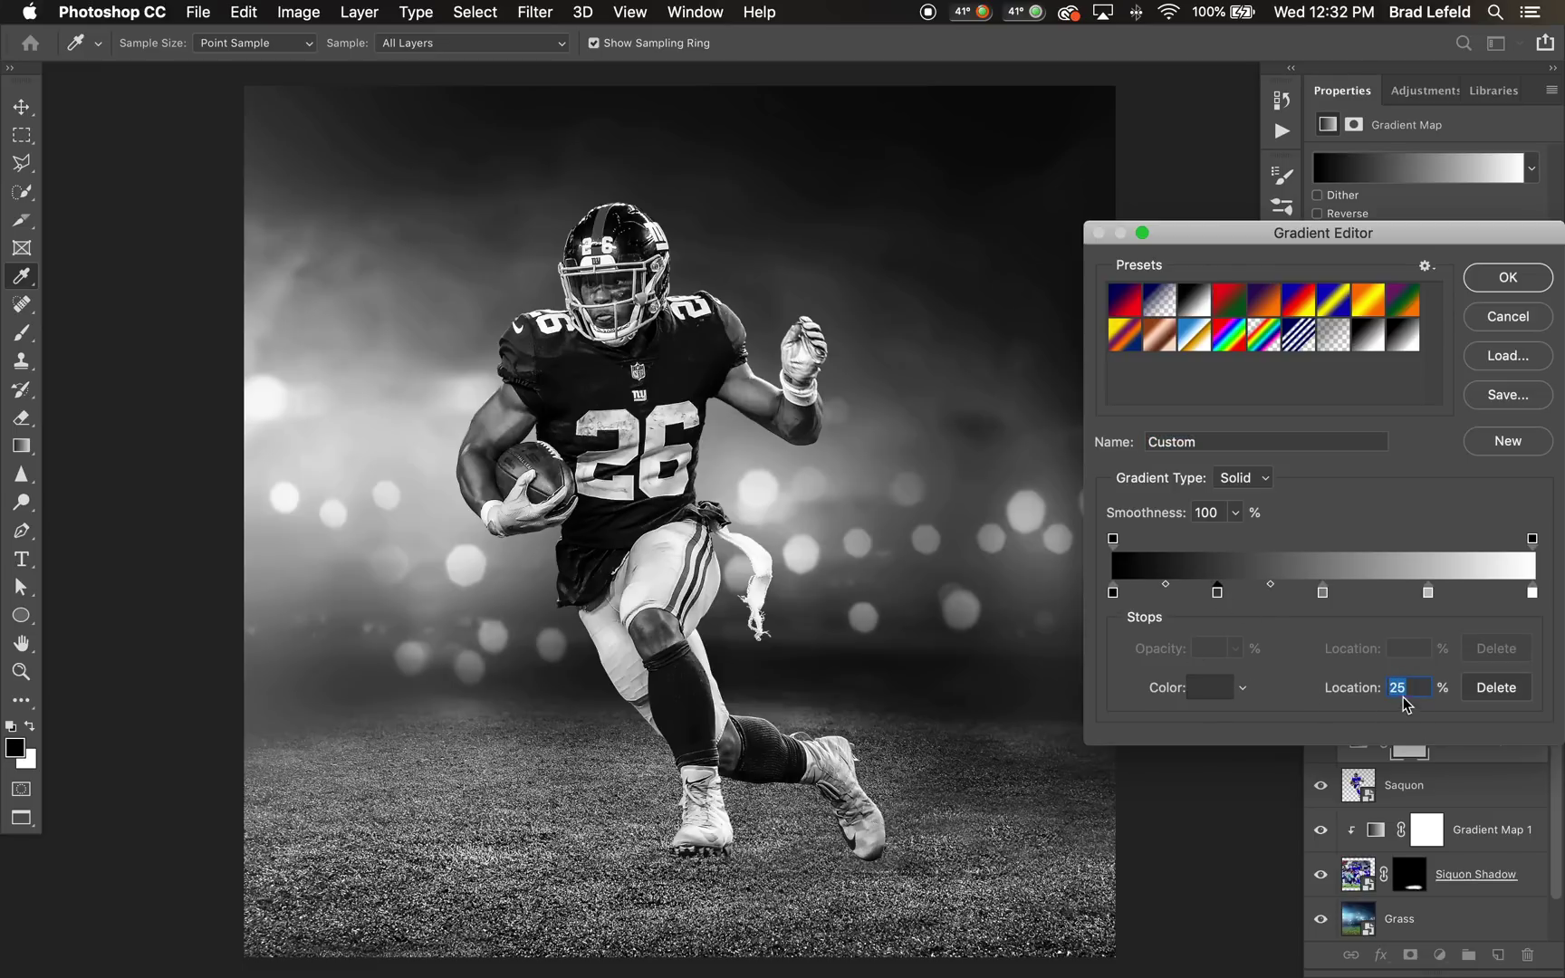
pyautogui.doubleClick(1217, 593)
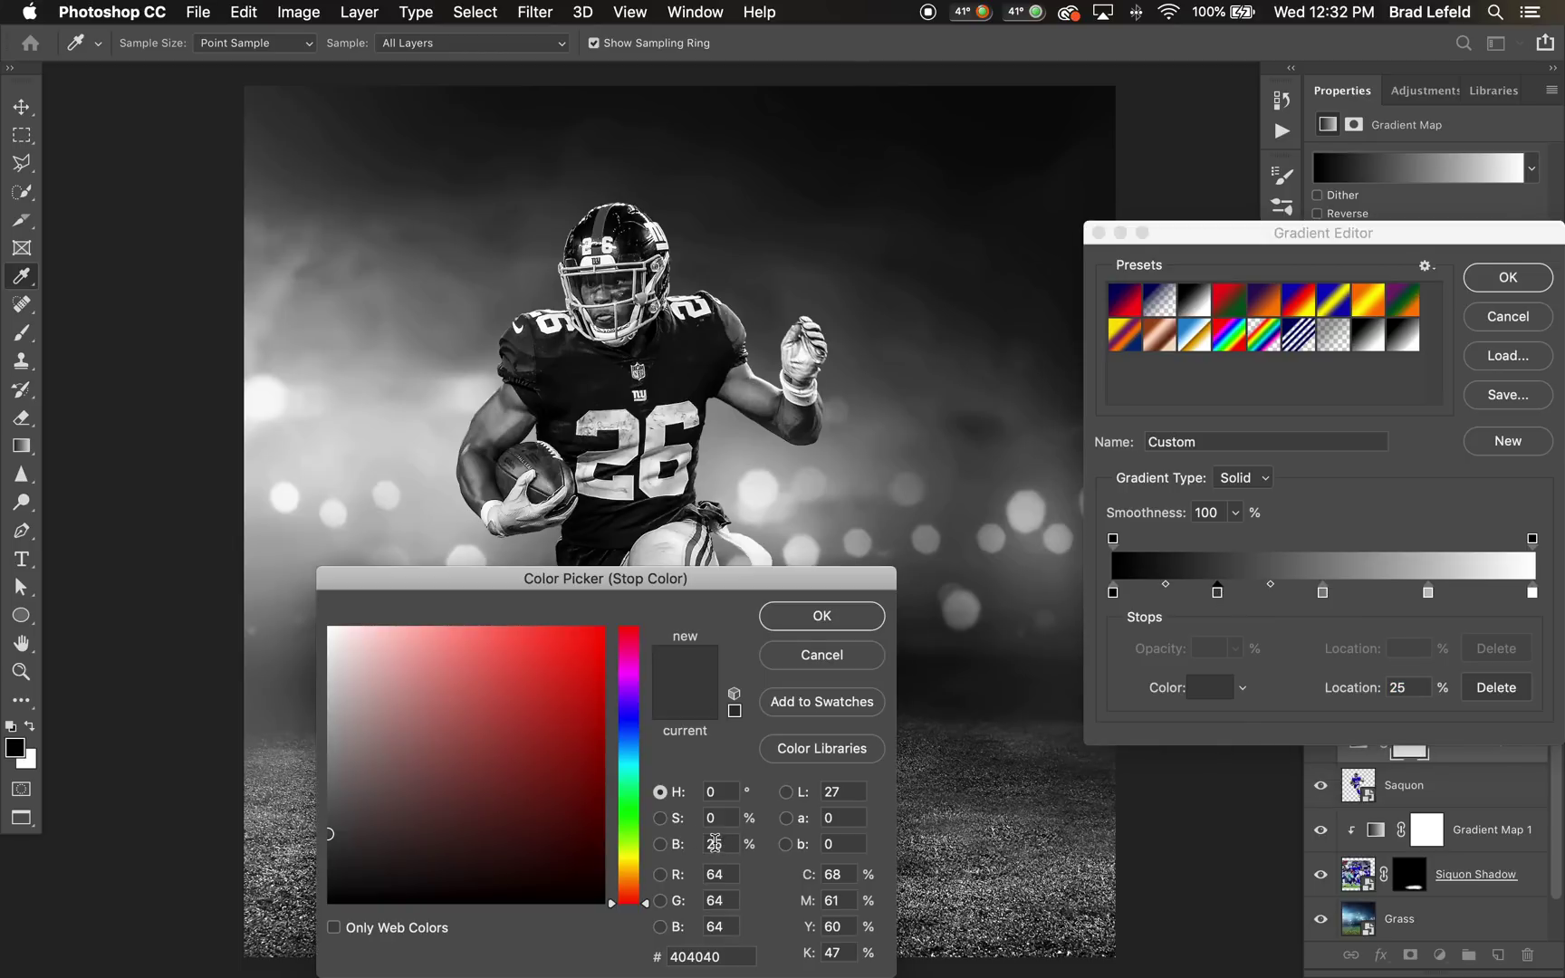
pyautogui.click(818, 659)
pyautogui.click(1323, 594)
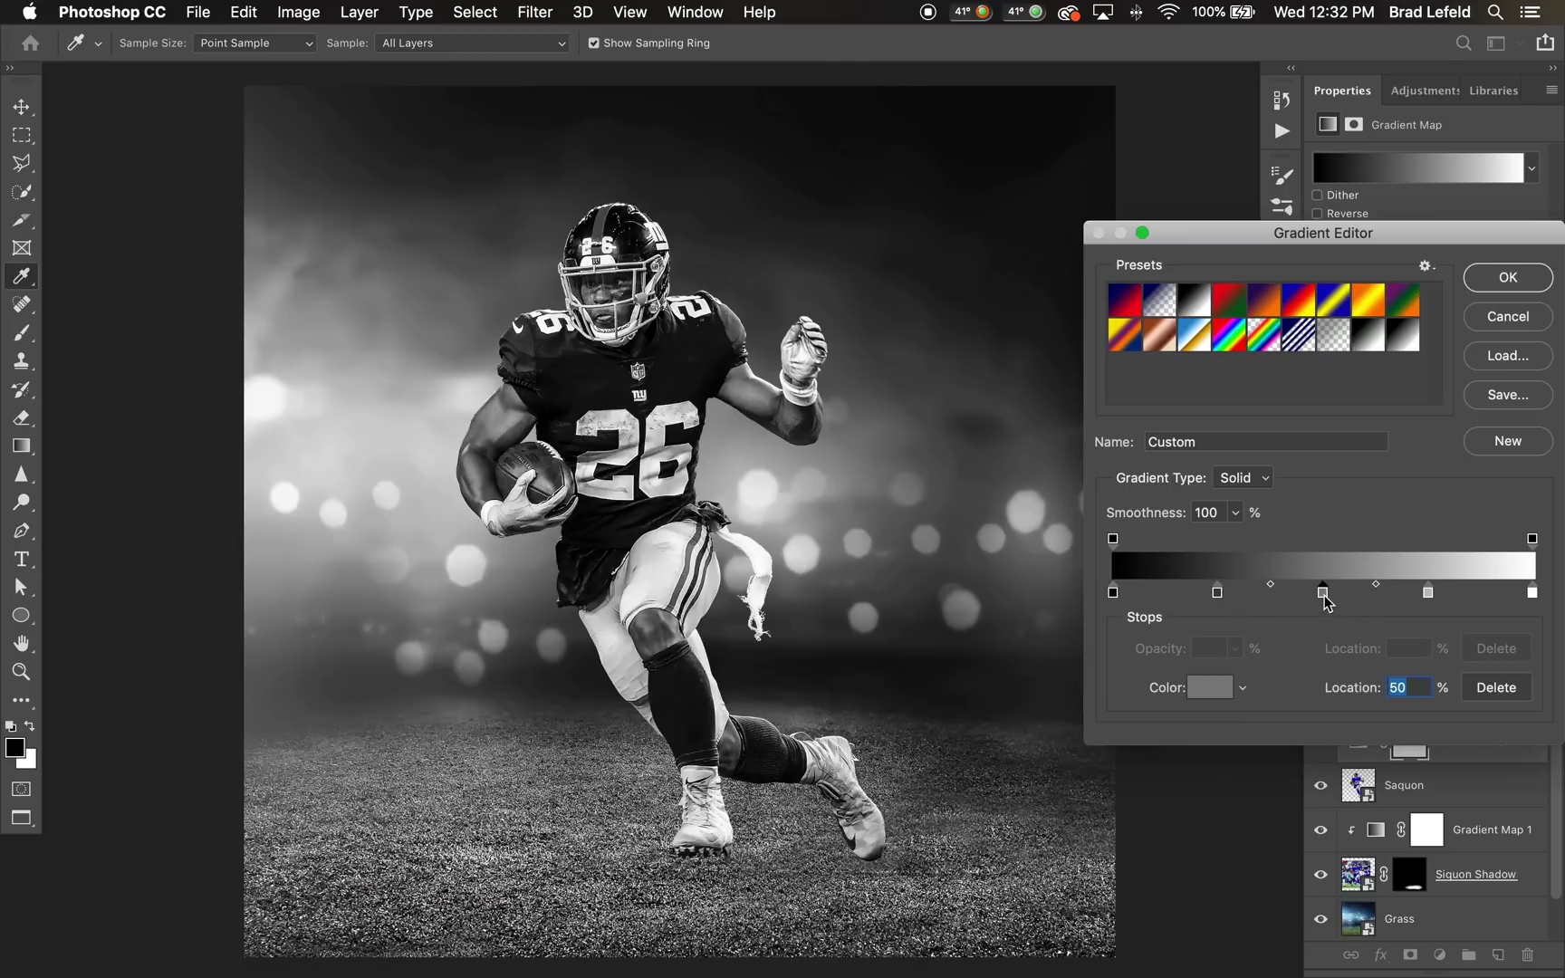
pyautogui.click(1428, 593)
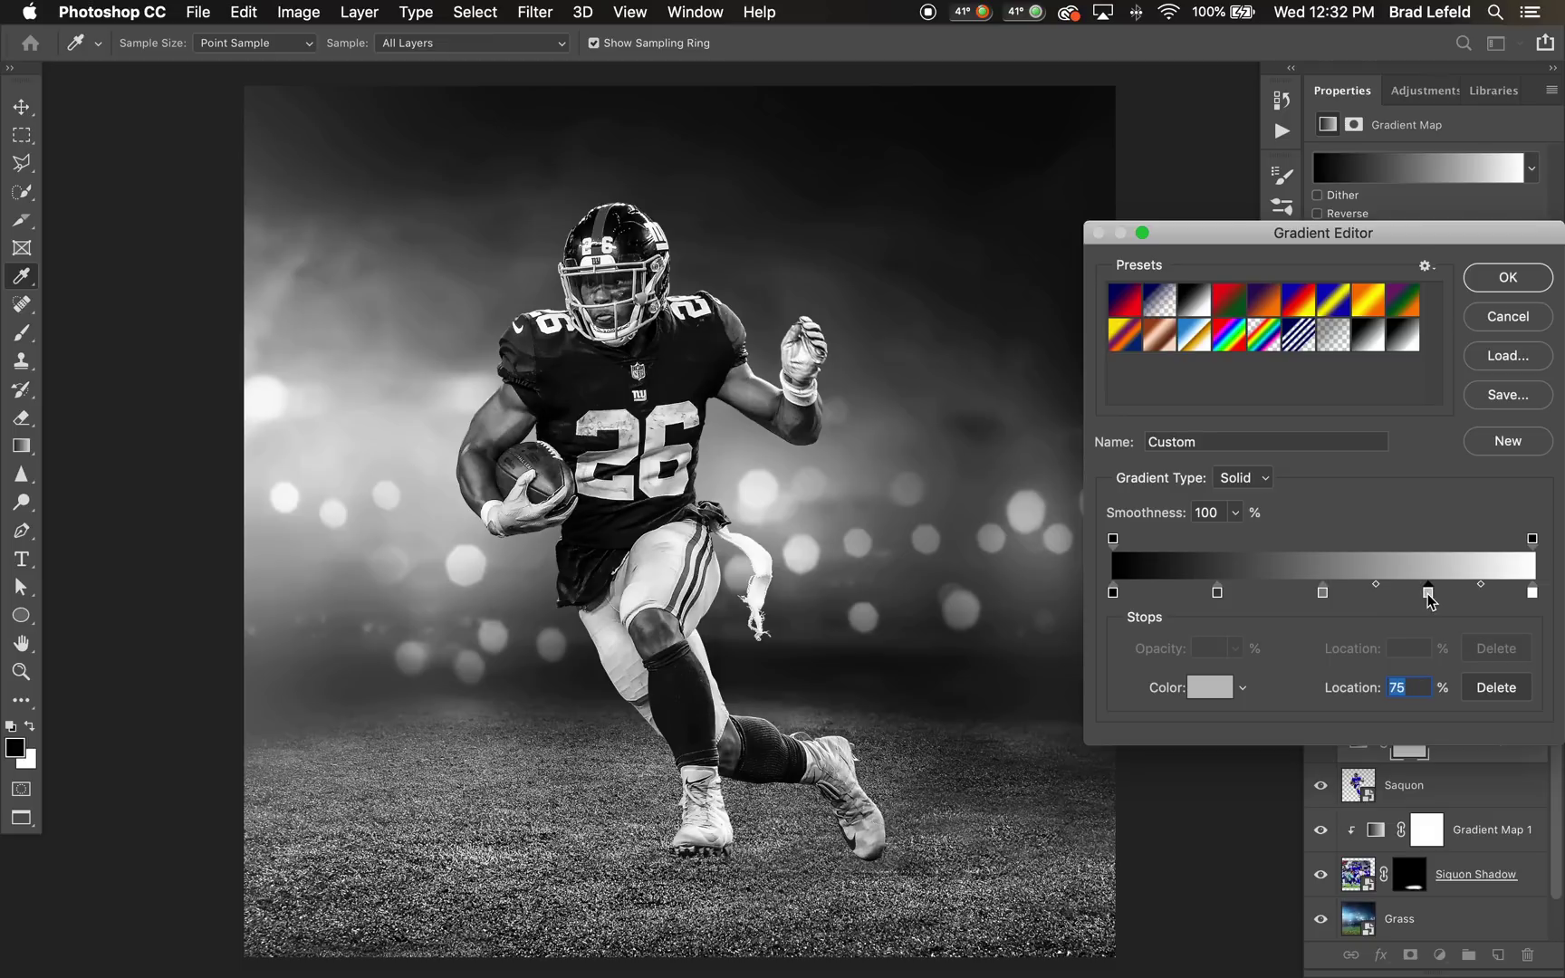
pyautogui.click(1531, 593)
pyautogui.click(1508, 278)
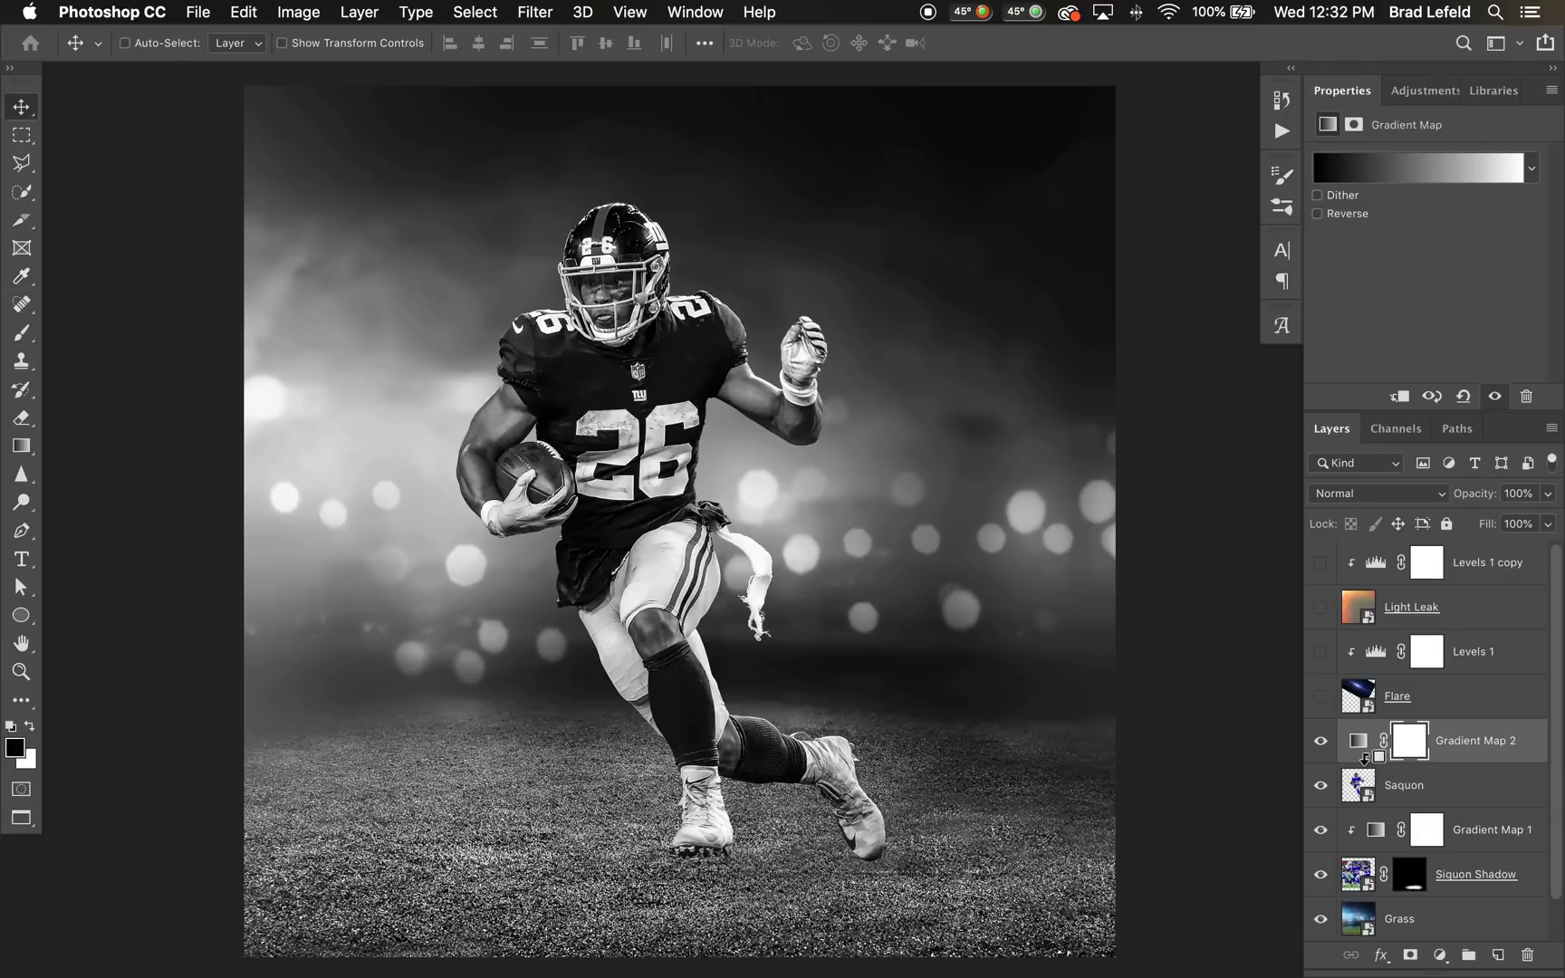
# Step: Clip Gradient Map 2 to the Saquon layer and zoom in on the player's chest
pyautogui.keyDown('alt'); pyautogui.click(1366, 761); pyautogui.keyUp('alt')
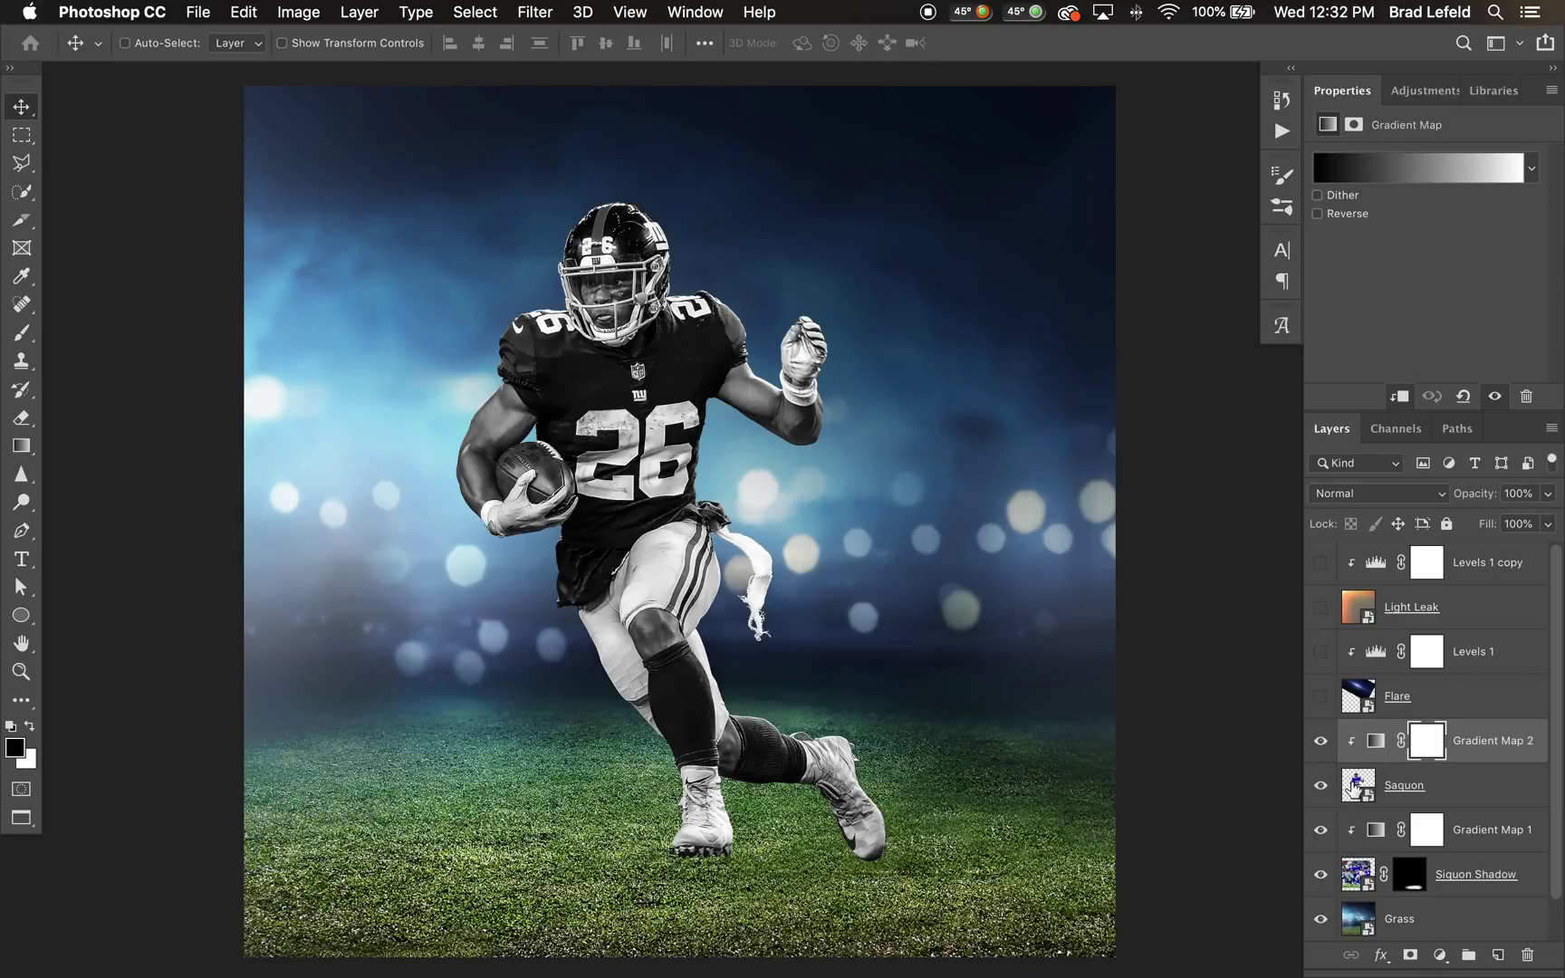
pyautogui.click(1376, 741)
pyautogui.press('super+plus')
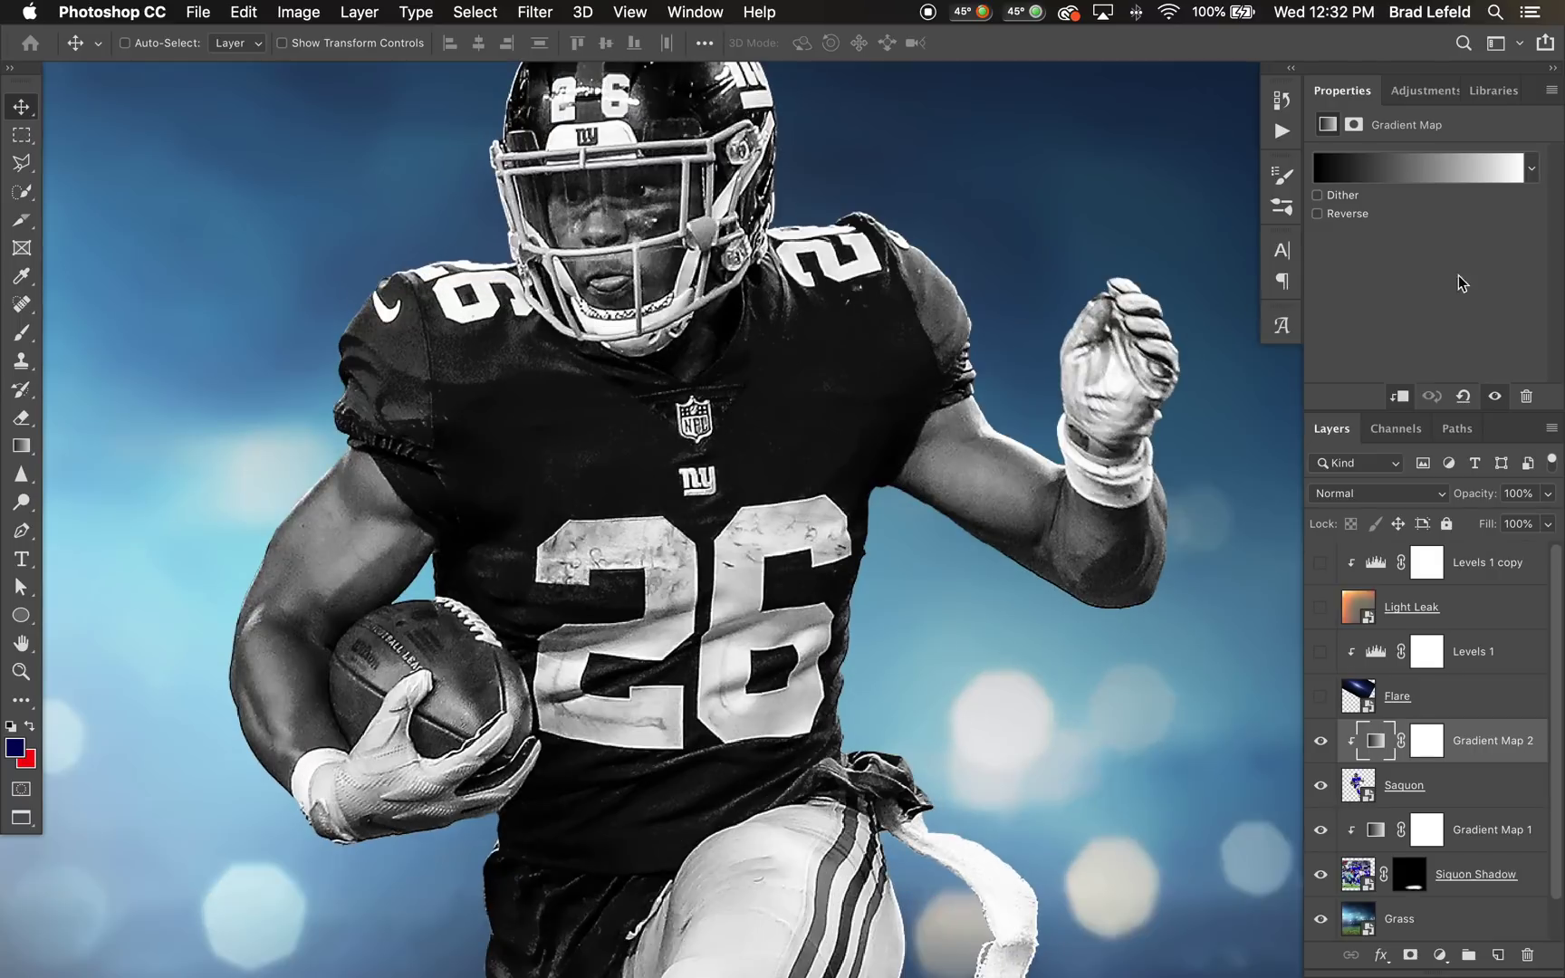
# Step: Move the 75% grey stop to 66% in the Gradient Editor and confirm
pyautogui.click(1446, 168)
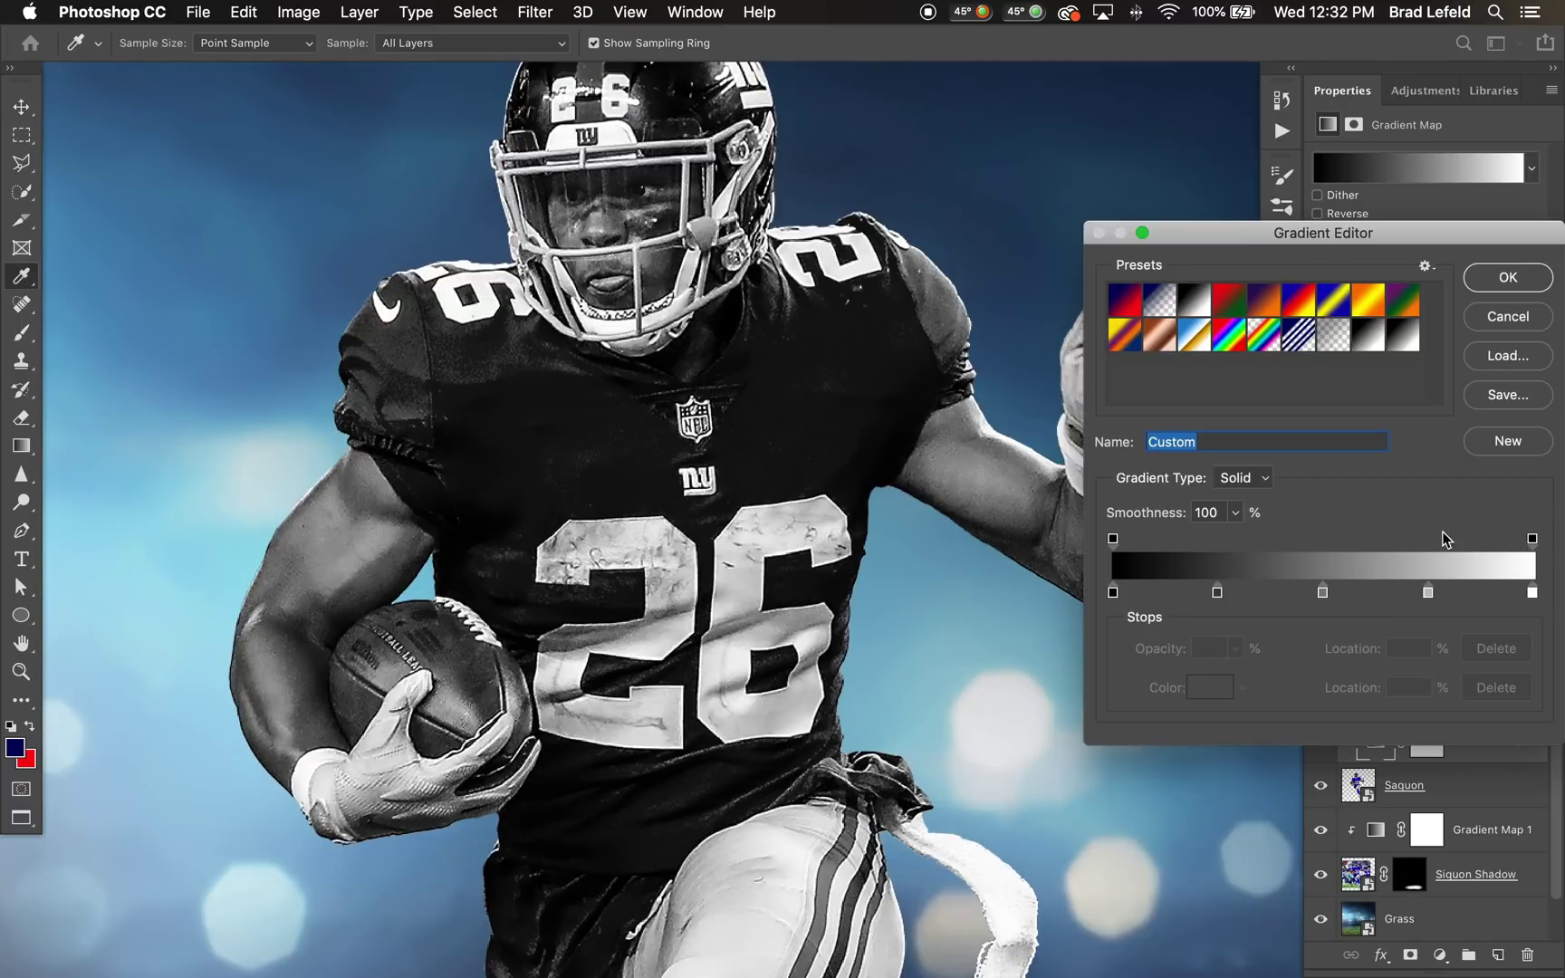
pyautogui.moveTo(1428, 592); pyautogui.dragTo(1278, 598)
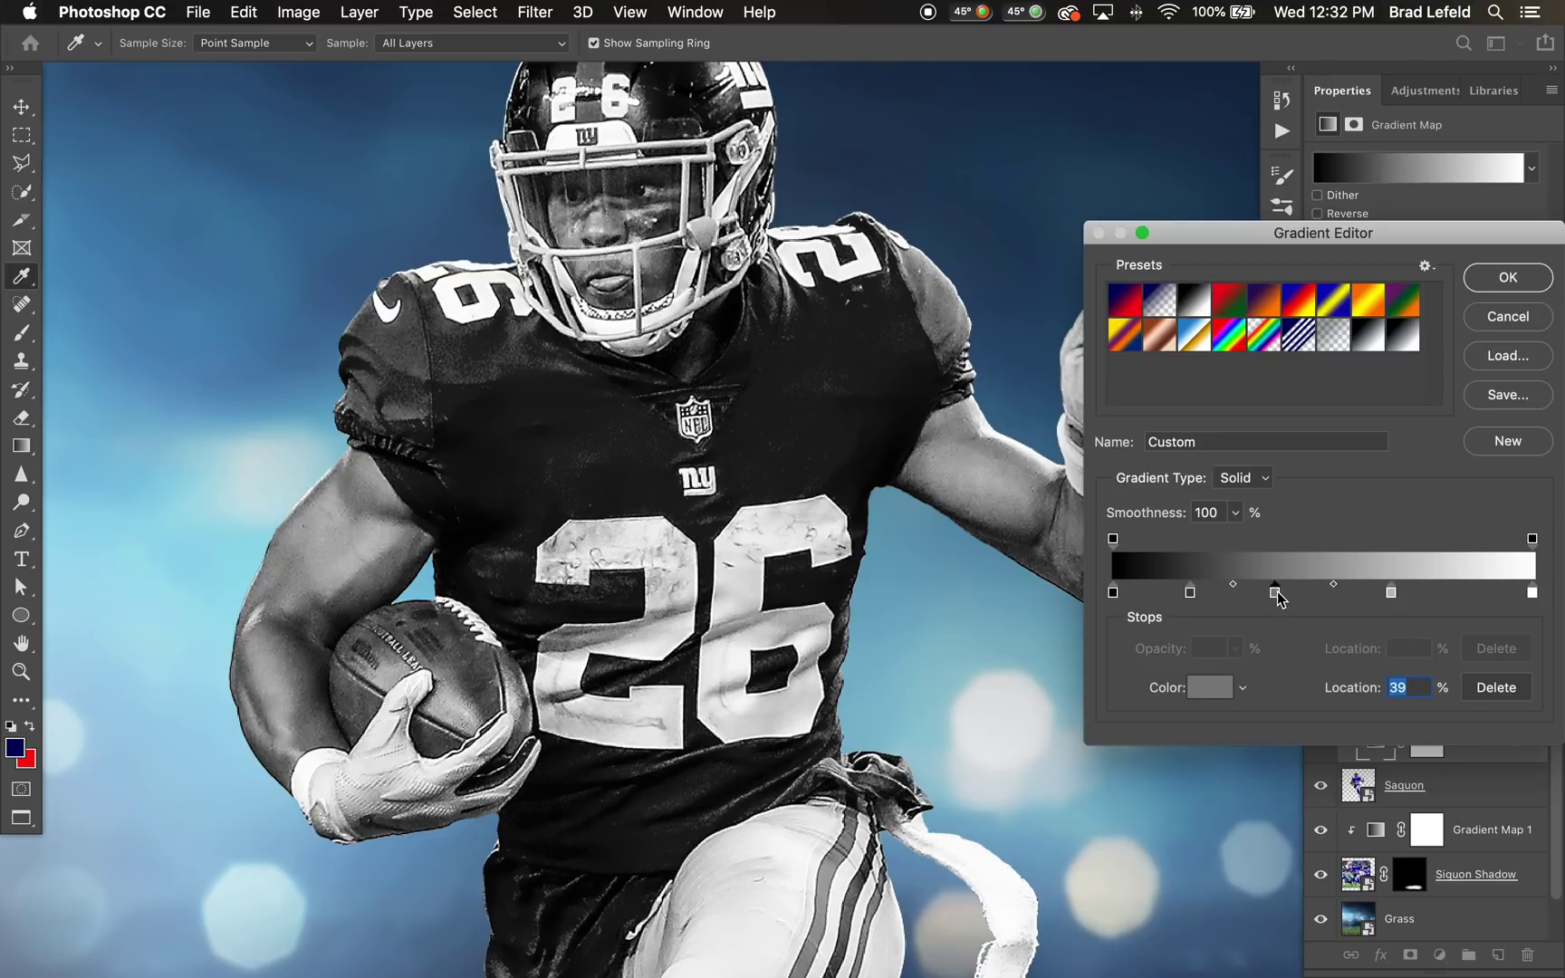
pyautogui.click(1393, 591)
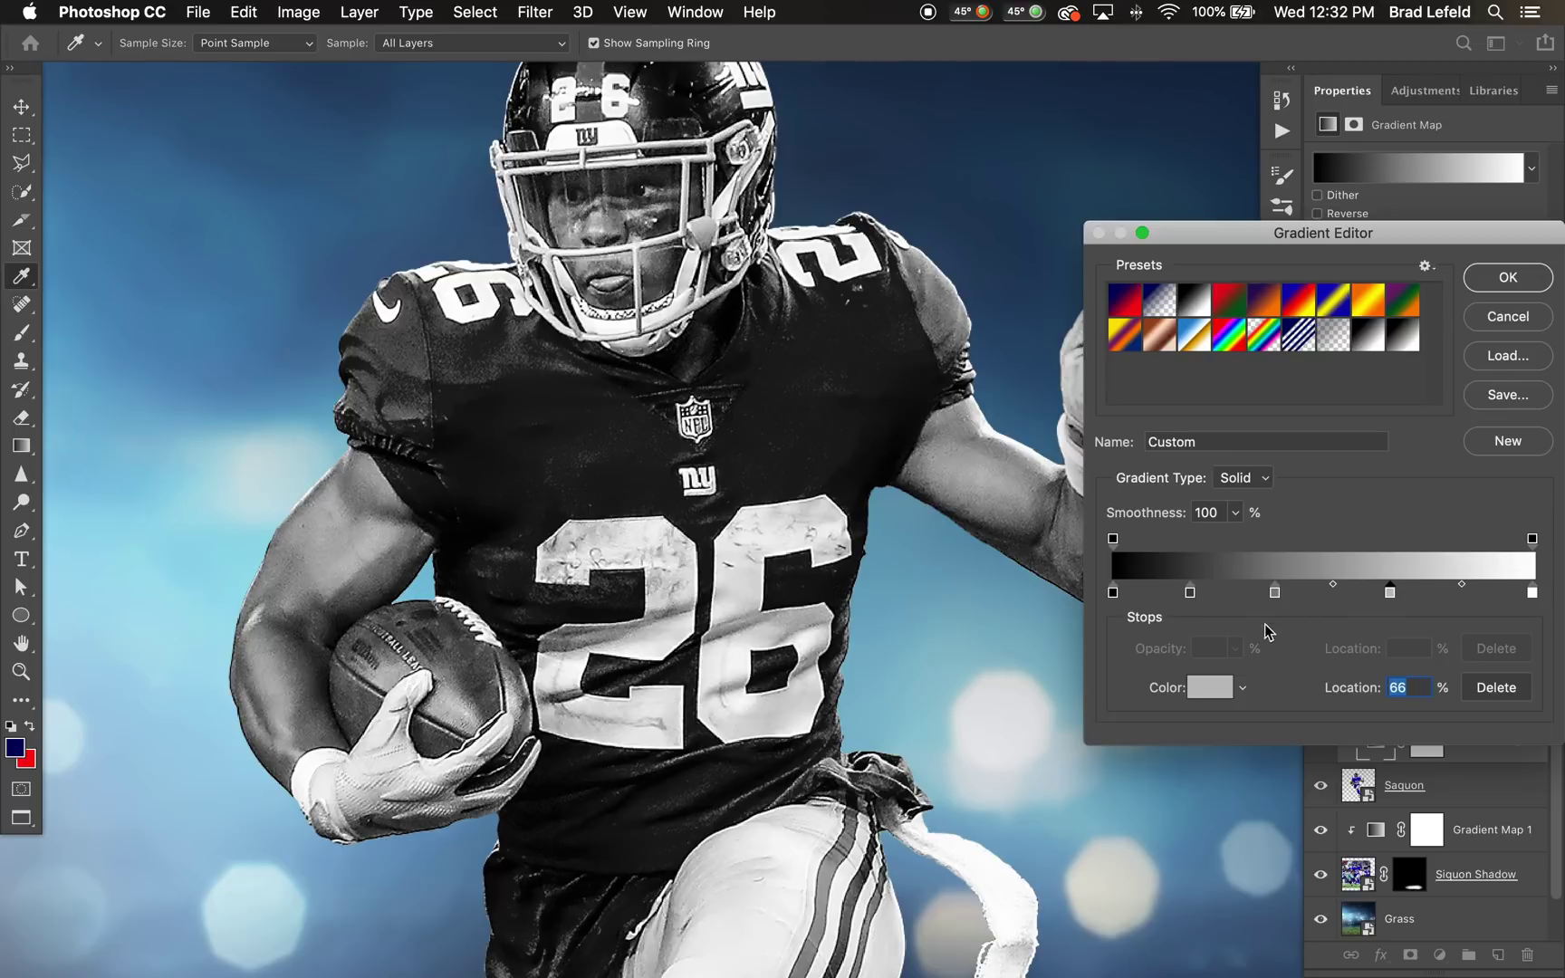
pyautogui.click(1504, 275)
pyautogui.press('v')
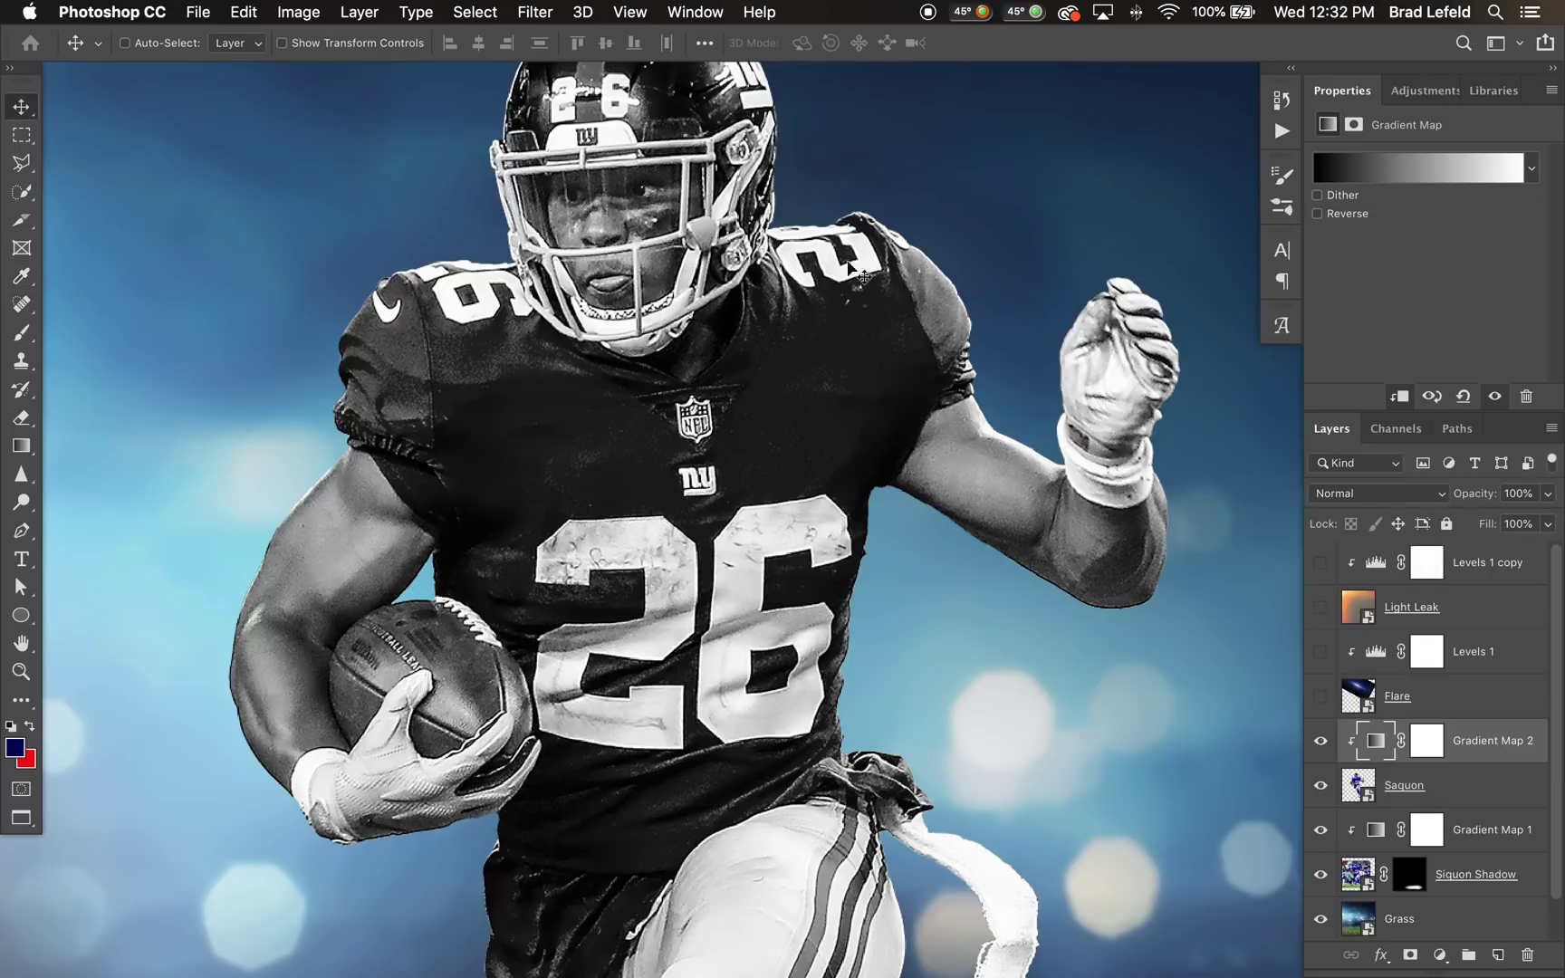
# Step: Compare the player with the map hidden, then move the darkest grey stop to 25%
pyautogui.click(1320, 742)
pyautogui.click(1364, 178)
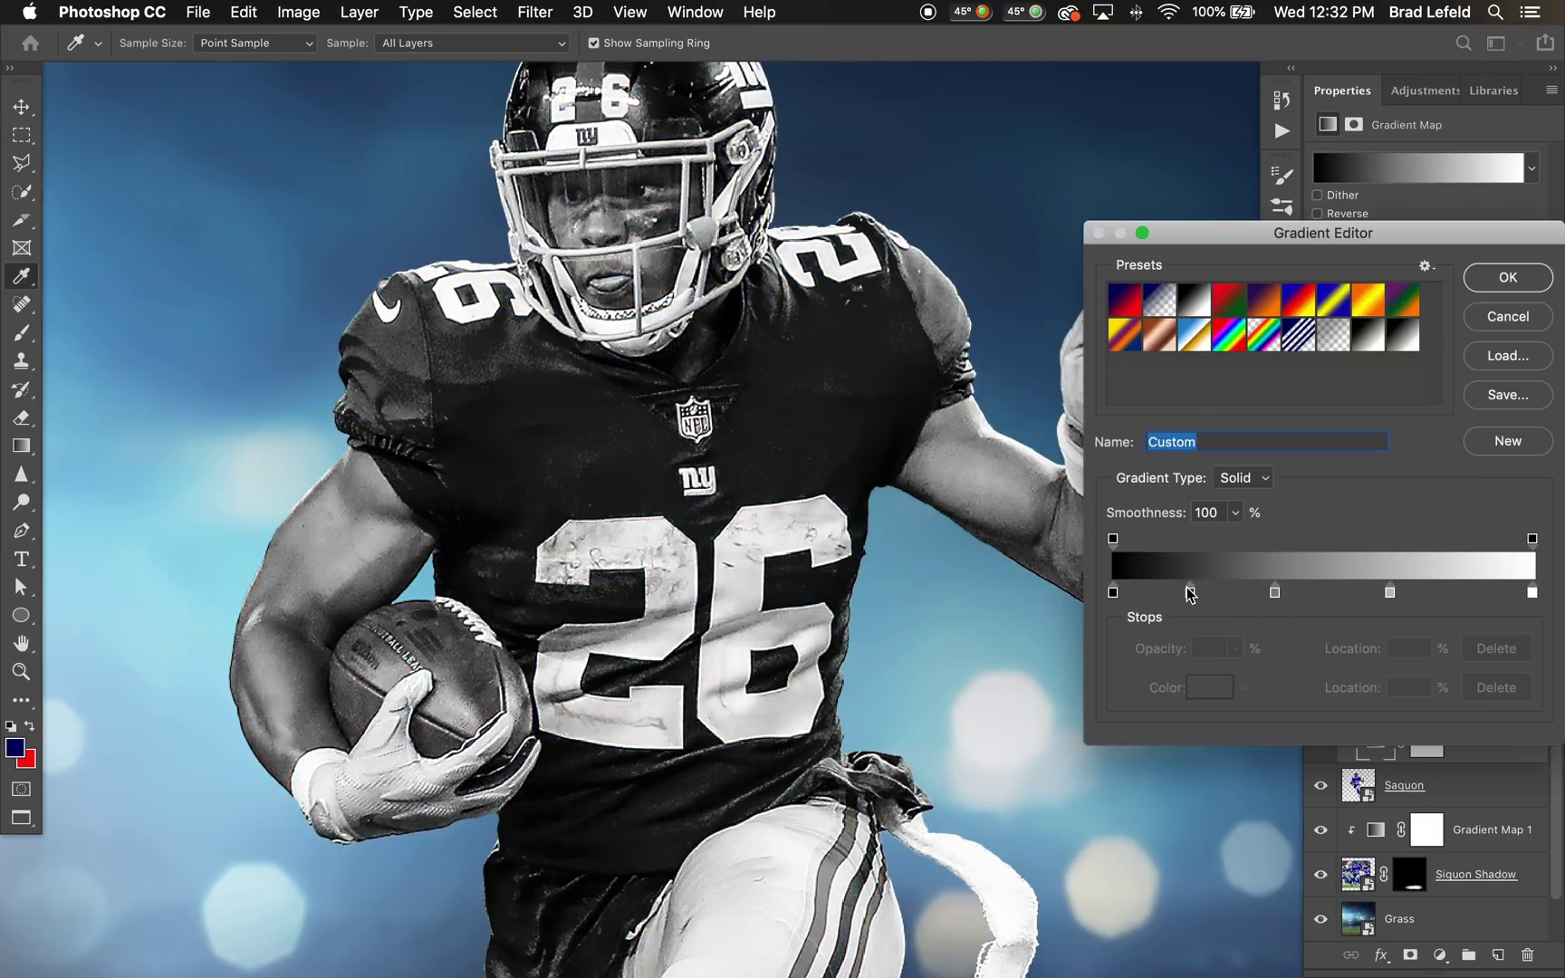
pyautogui.moveTo(1190, 594); pyautogui.dragTo(1215, 599)
pyautogui.click(1538, 287)
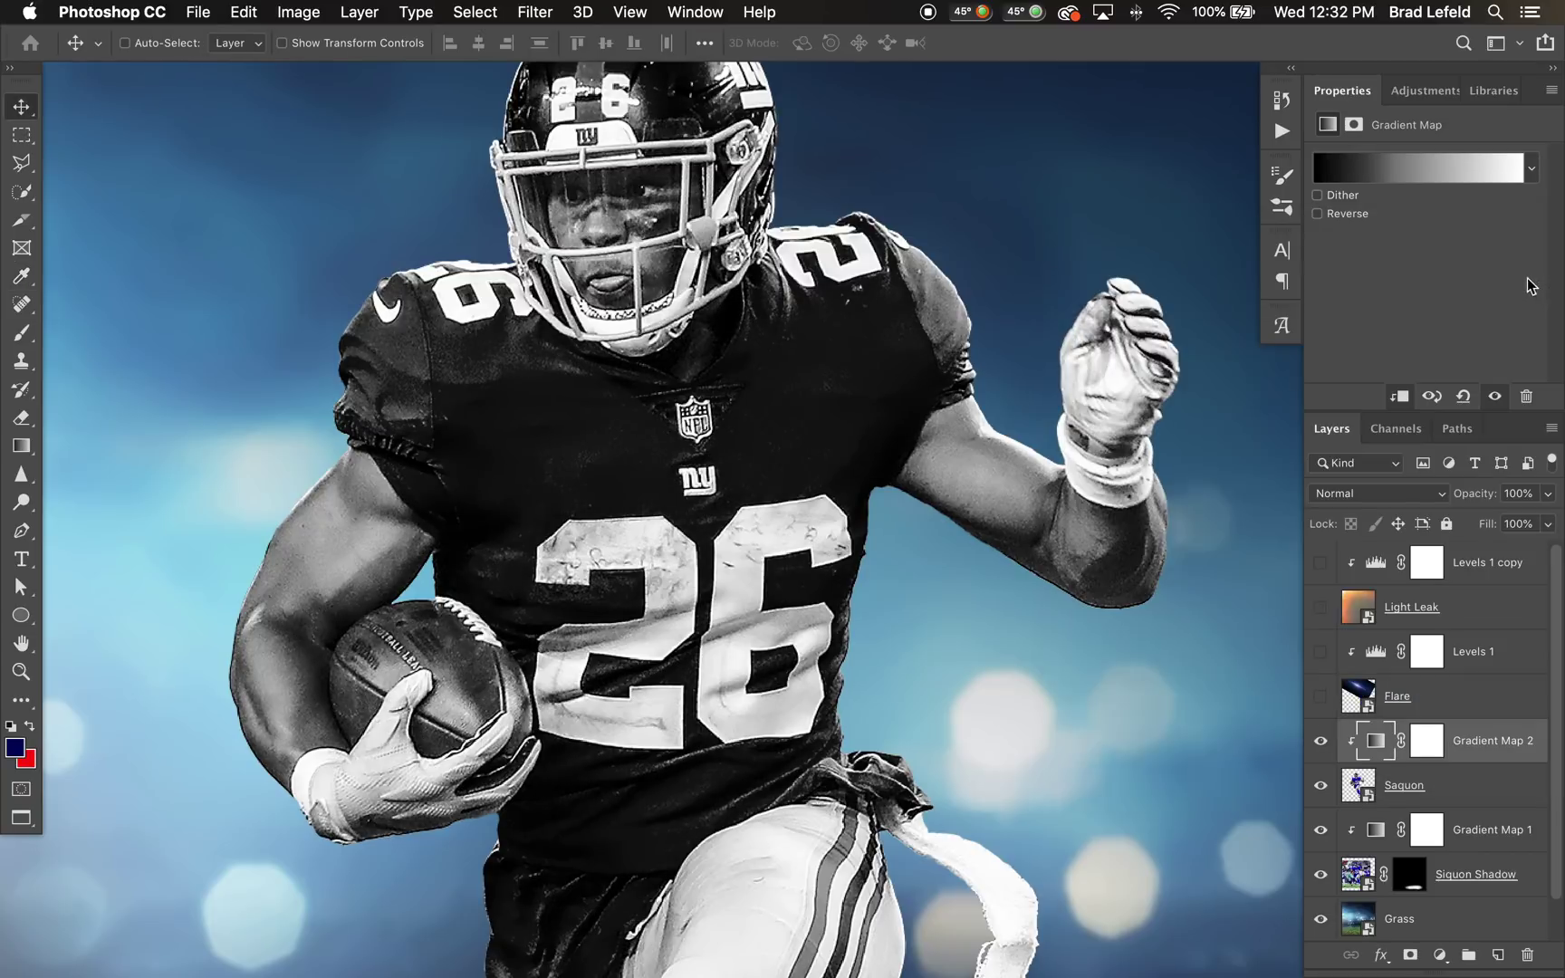
# Step: Paint black over the forearm on Gradient Map 2's mask, then invert the mask
pyautogui.click(1430, 743)
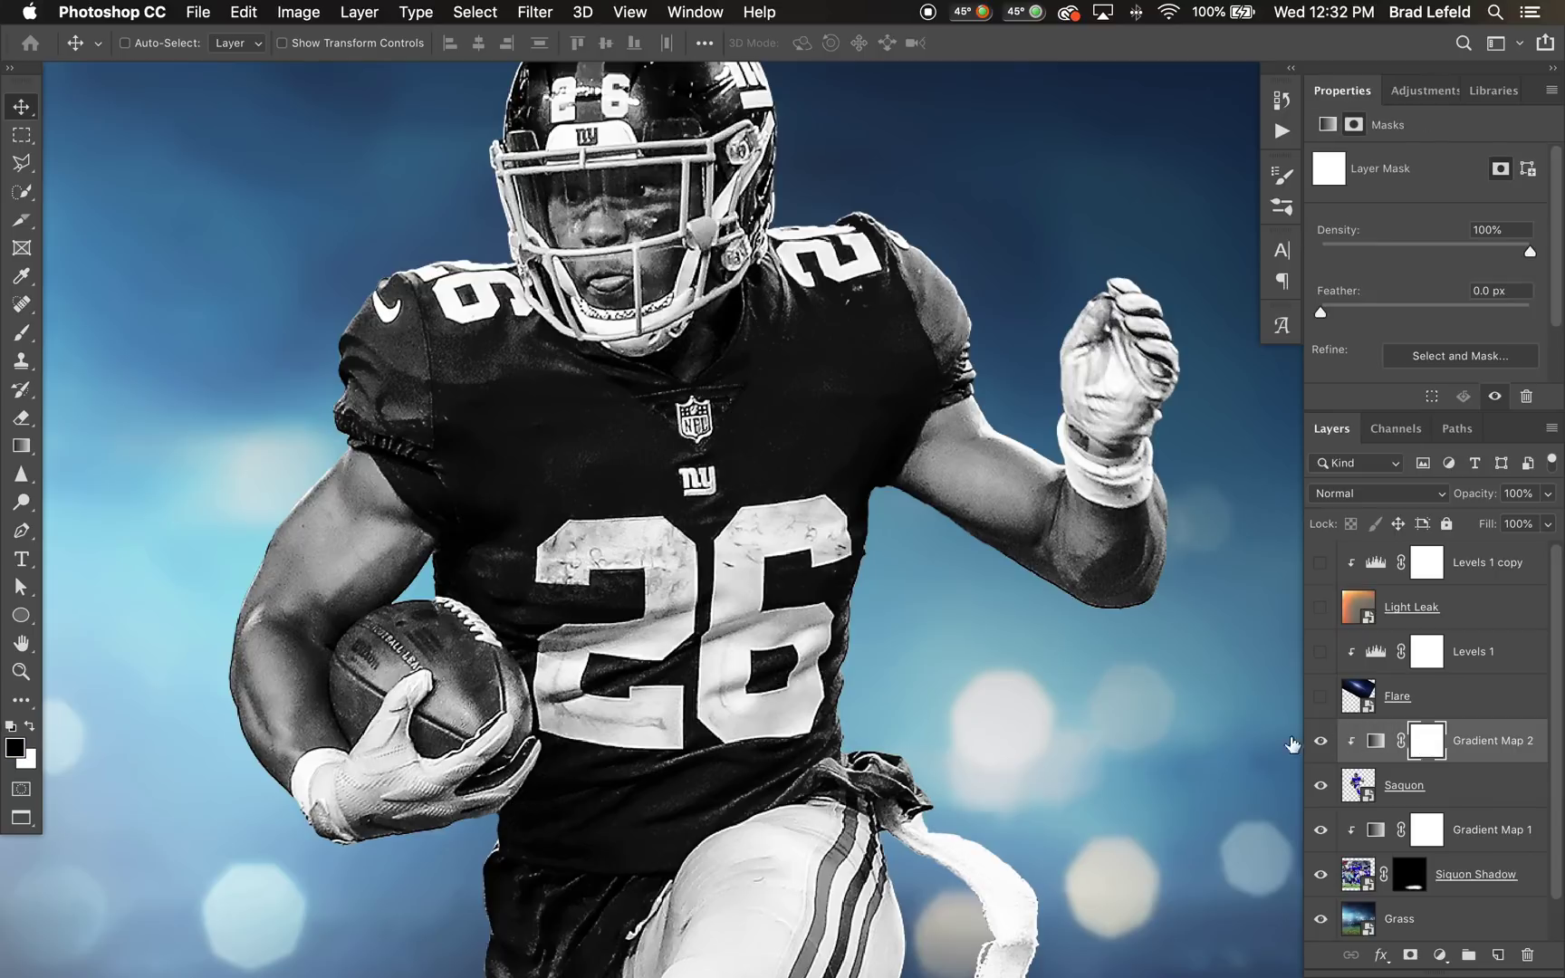
pyautogui.press('d')
pyautogui.press('b')
pyautogui.moveTo(1050, 580)
pyautogui.mouseDown()
pyautogui.moveTo(1175, 533)
pyautogui.moveTo(1132, 560)
pyautogui.moveTo(1082, 547)
pyautogui.moveTo(1023, 489)
pyautogui.moveTo(960, 508)
pyautogui.moveTo(933, 489)
pyautogui.moveTo(942, 452)
pyautogui.moveTo(966, 441)
pyautogui.moveTo(933, 457)
pyautogui.moveTo(969, 507)
pyautogui.moveTo(1023, 461)
pyautogui.mouseUp()
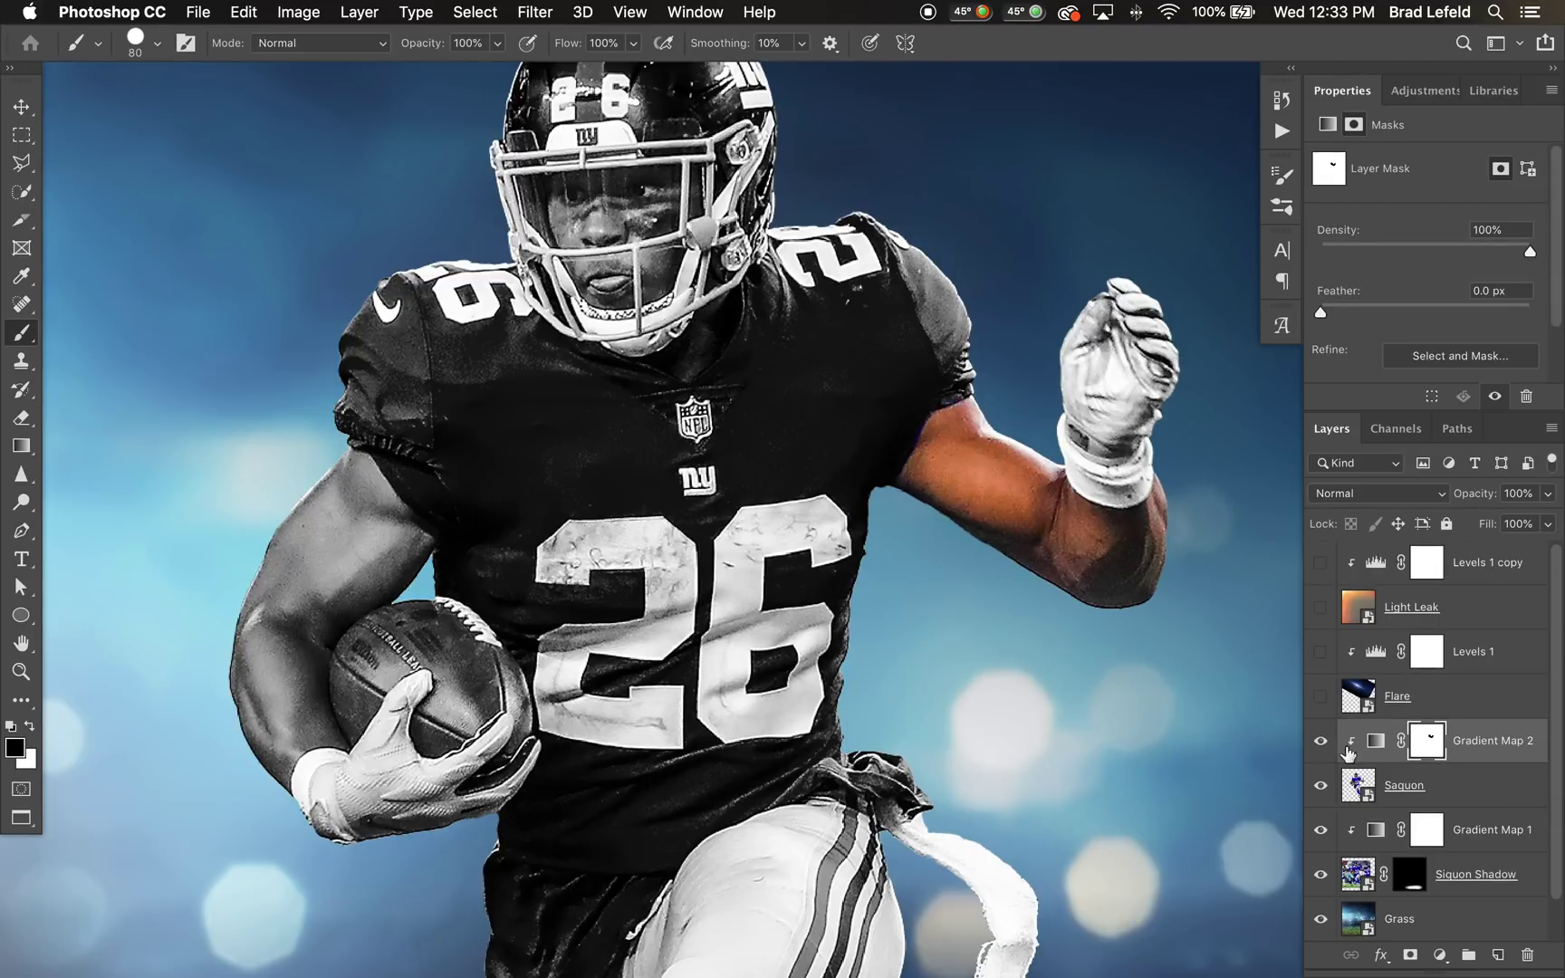
pyautogui.press('super+i')
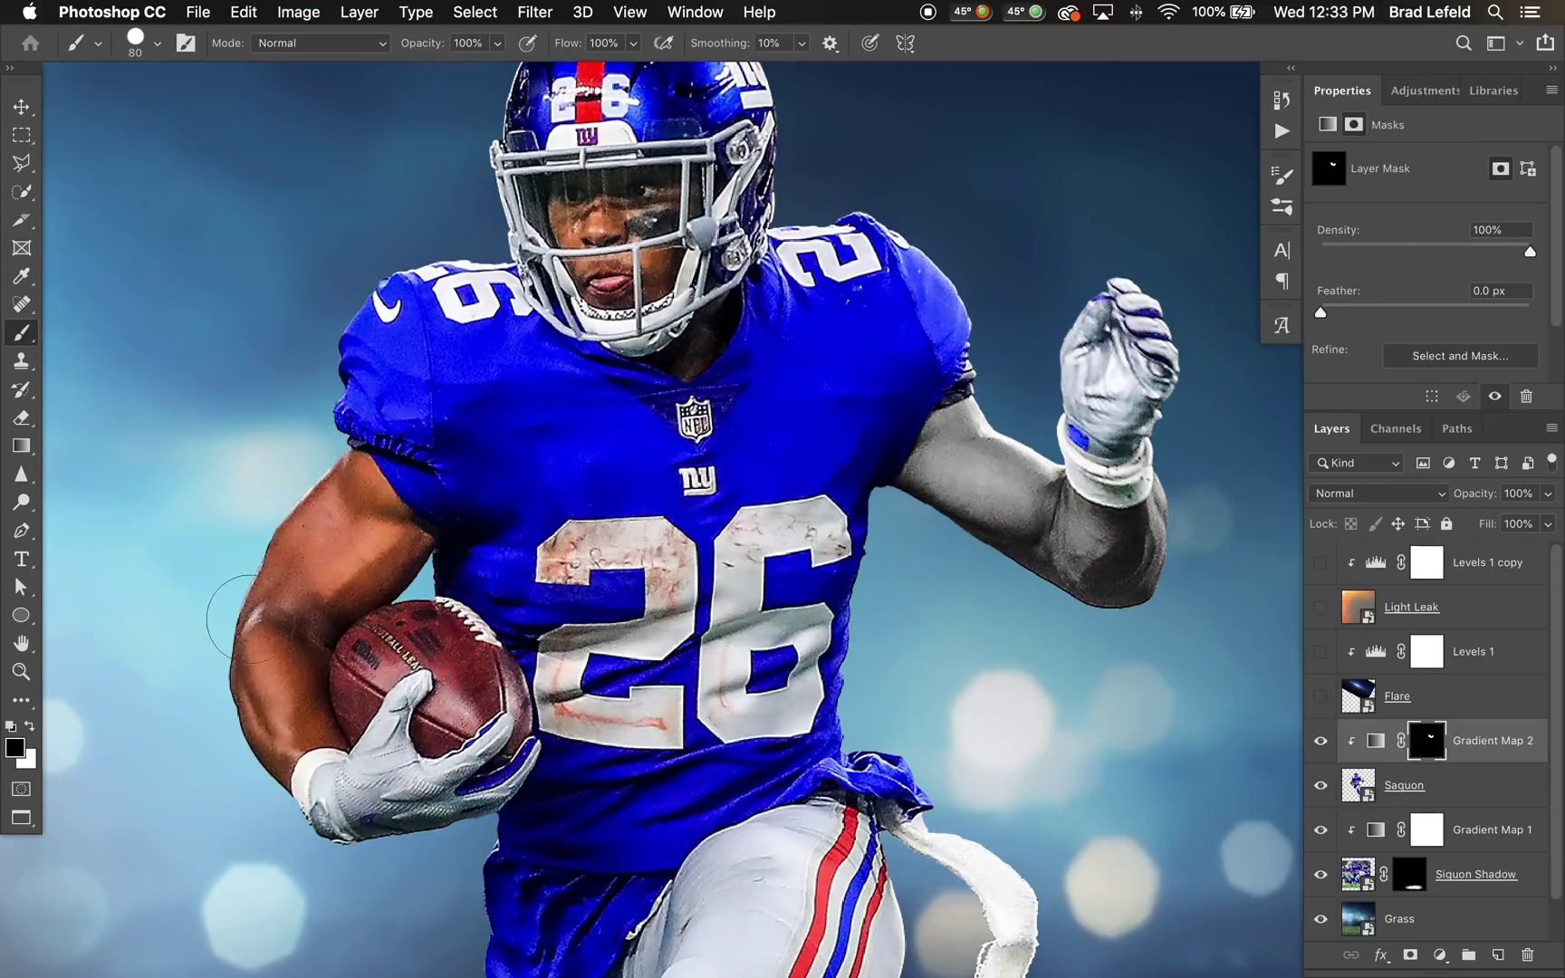
# Step: Paint white with a smaller brush to grey the remaining orange skin on the arm, wrist and shoulder
pyautogui.press('x')
pyautogui.moveTo(266, 598); pyautogui.dragTo(276, 747)
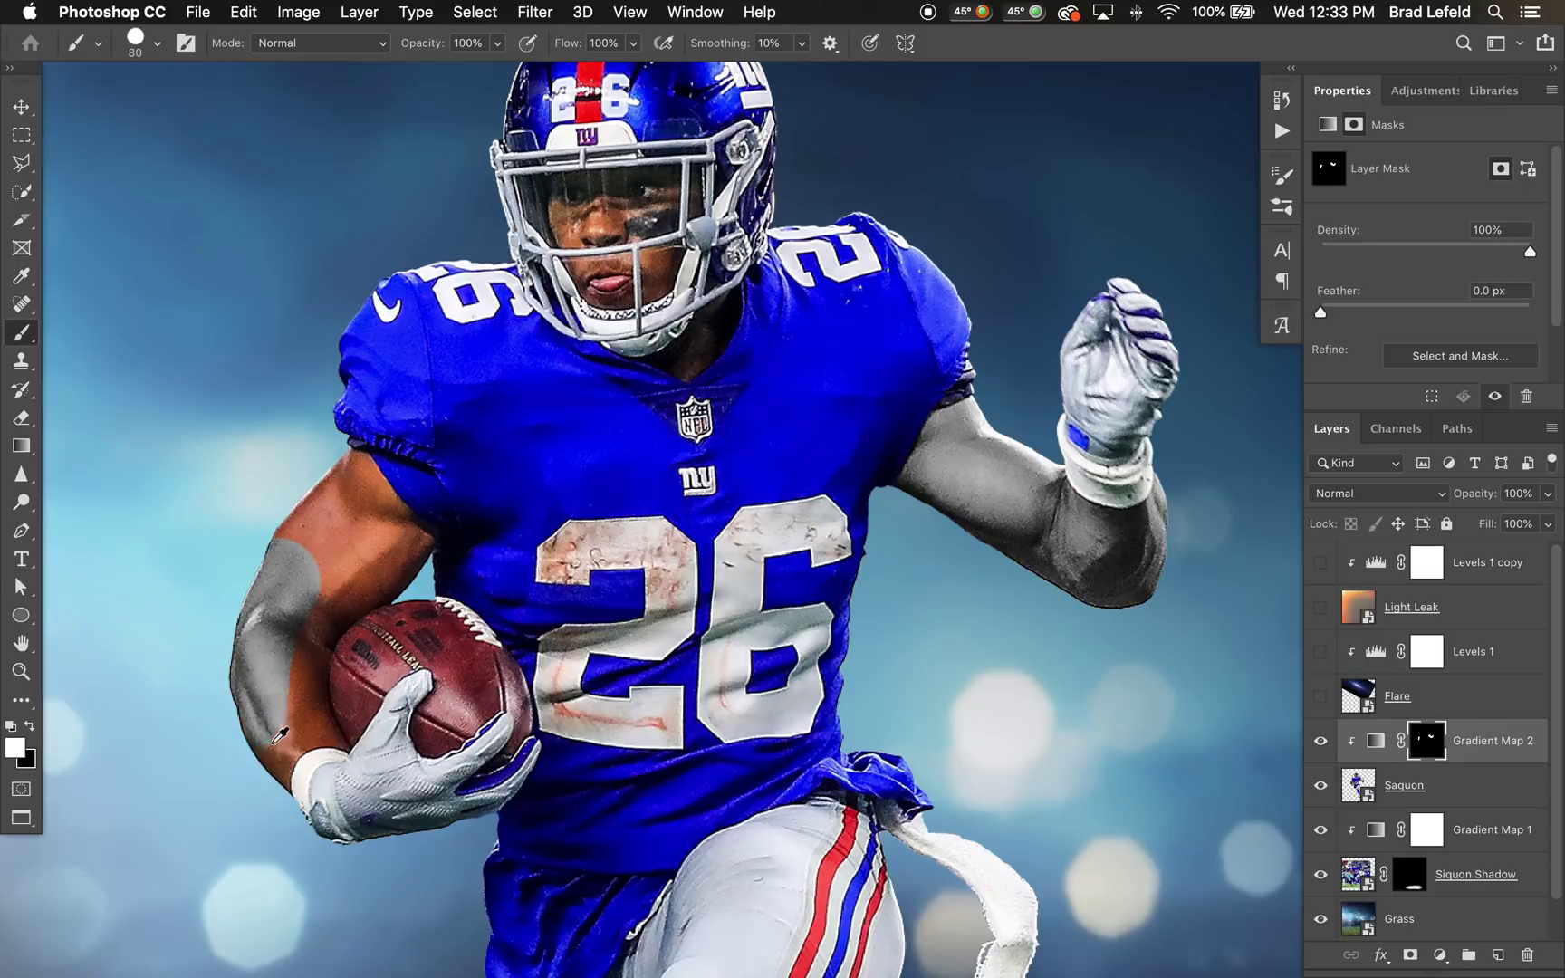
pyautogui.scroll(5, 289, 746)
pyautogui.scroll(-5, 293, 745)
pyautogui.press('[')
pyautogui.press('[')
pyautogui.press('[')
pyautogui.press('[')
pyautogui.moveTo(262, 524)
pyautogui.mouseDown()
pyautogui.moveTo(290, 426)
pyautogui.moveTo(285, 525)
pyautogui.moveTo(353, 380)
pyautogui.moveTo(426, 358)
pyautogui.mouseUp()
pyautogui.press('[')
pyautogui.press('[')
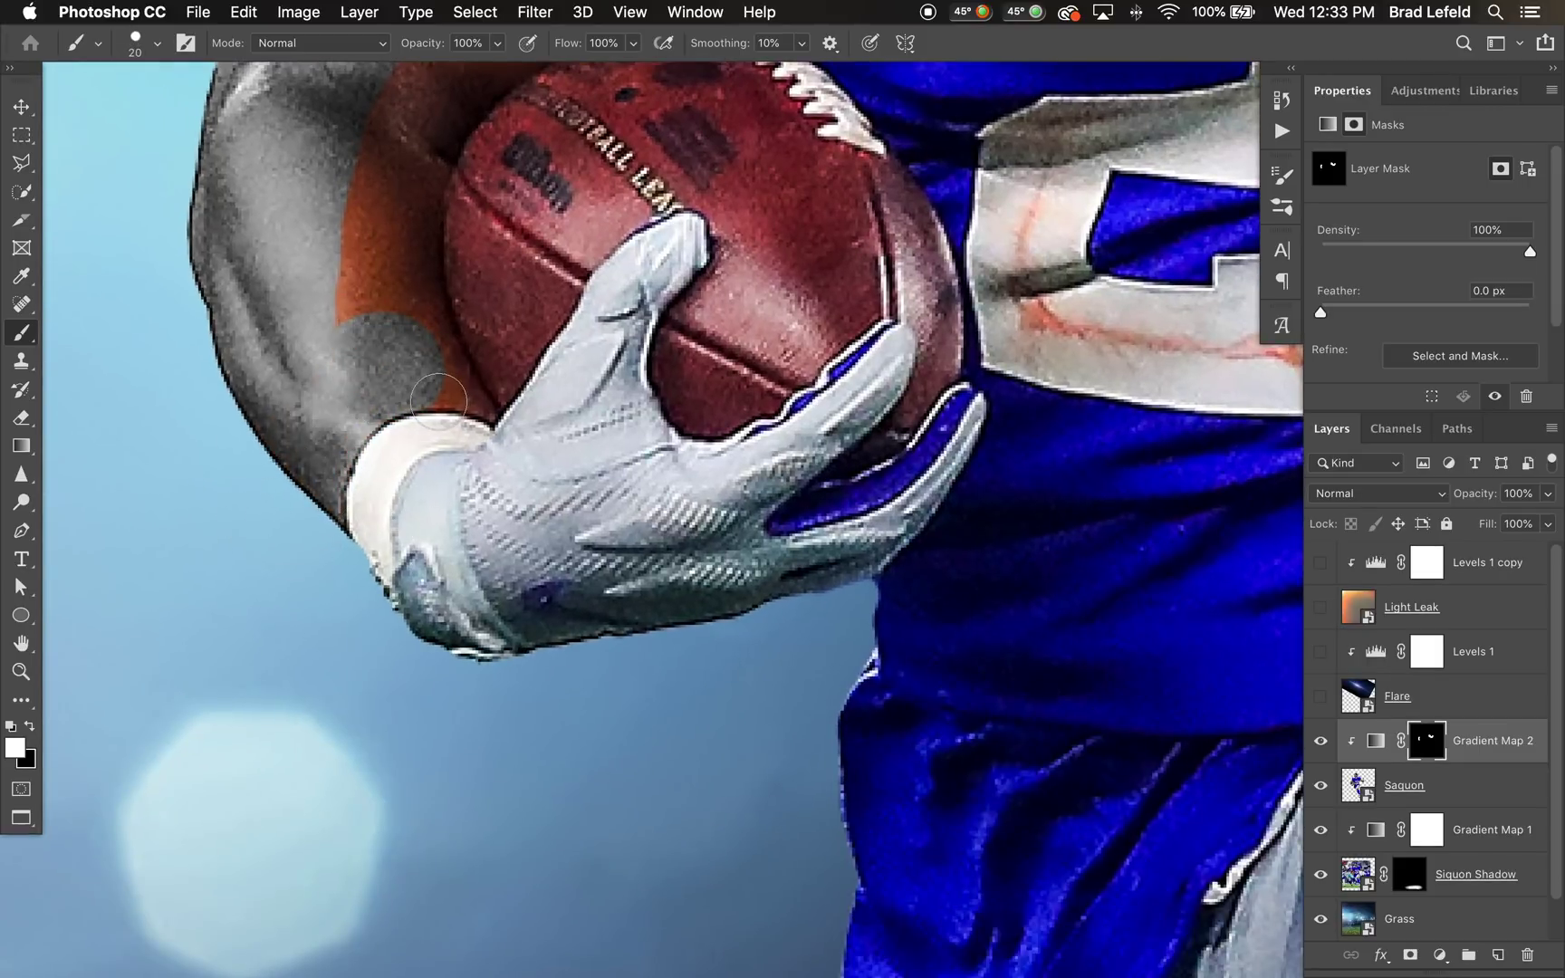
pyautogui.moveTo(467, 411); pyautogui.dragTo(455, 416)
pyautogui.moveTo(431, 351)
pyautogui.mouseDown()
pyautogui.moveTo(390, 173)
pyautogui.moveTo(341, 353)
pyautogui.moveTo(361, 243)
pyautogui.mouseUp()
pyautogui.scroll(10, 348, 201)
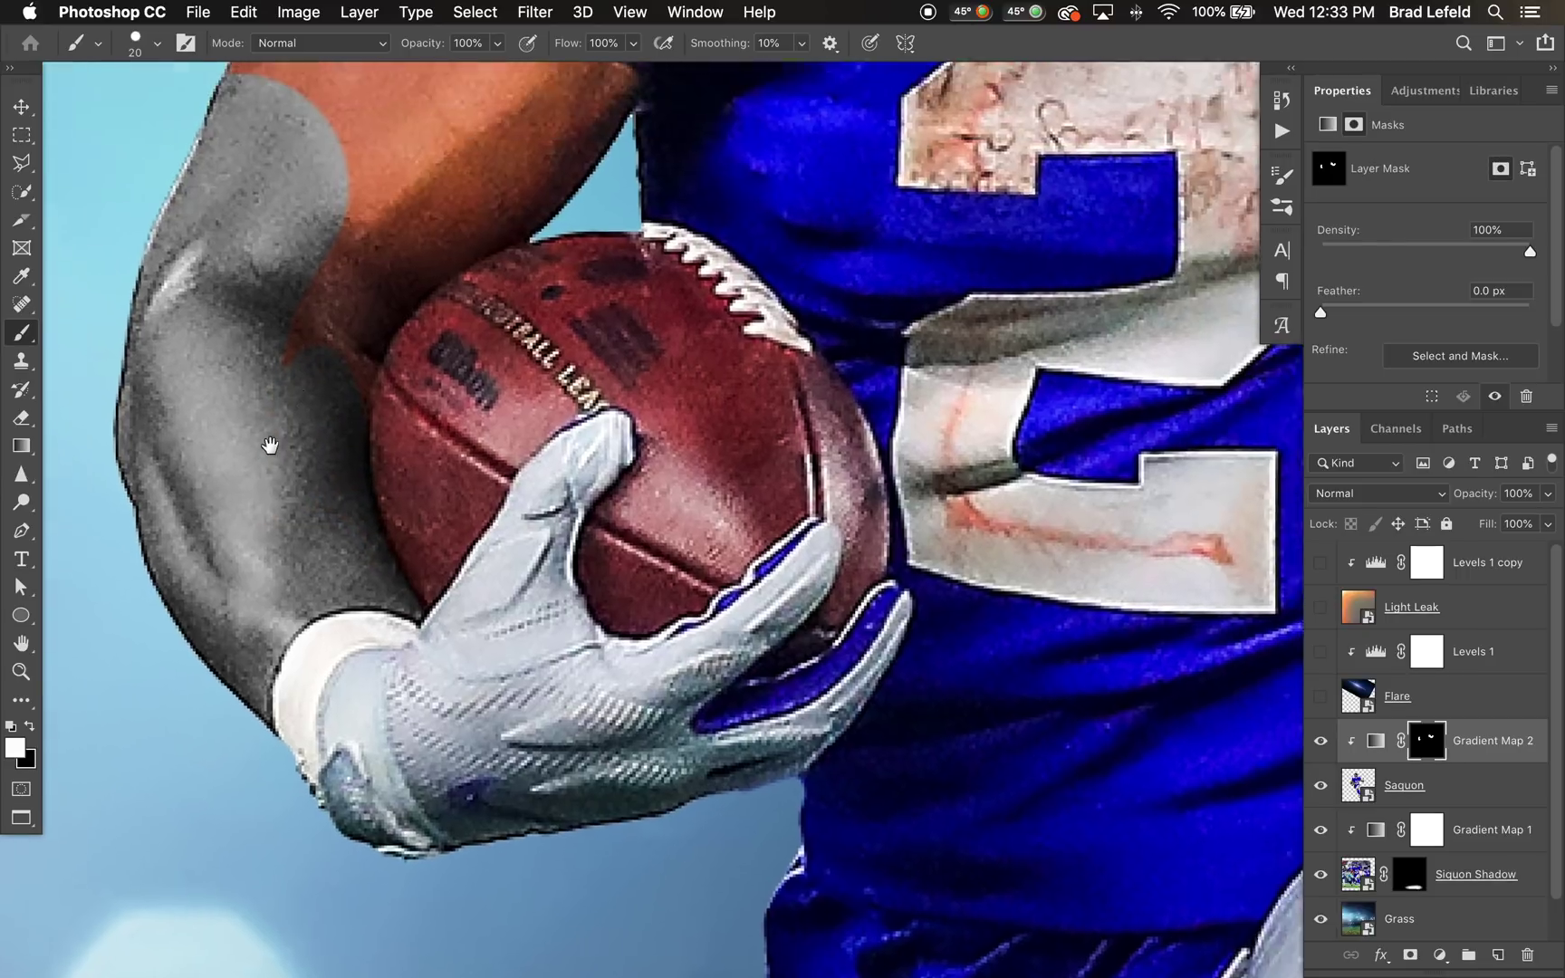
pyautogui.moveTo(279, 449)
pyautogui.mouseDown()
pyautogui.moveTo(352, 342)
pyautogui.moveTo(369, 333)
pyautogui.moveTo(341, 350)
pyautogui.moveTo(473, 296)
pyautogui.moveTo(532, 196)
pyautogui.moveTo(534, 163)
pyautogui.moveTo(508, 132)
pyautogui.moveTo(407, 260)
pyautogui.moveTo(293, 333)
pyautogui.moveTo(191, 494)
pyautogui.moveTo(319, 335)
pyautogui.moveTo(264, 331)
pyautogui.moveTo(396, 220)
pyautogui.moveTo(454, 251)
pyautogui.moveTo(486, 206)
pyautogui.moveTo(384, 275)
pyautogui.moveTo(465, 513)
pyautogui.moveTo(465, 416)
pyautogui.mouseUp()
pyautogui.moveTo(362, 276)
pyautogui.mouseDown()
pyautogui.moveTo(406, 290)
pyautogui.moveTo(512, 438)
pyautogui.moveTo(434, 332)
pyautogui.moveTo(469, 444)
pyautogui.moveTo(452, 426)
pyautogui.moveTo(244, 571)
pyautogui.moveTo(367, 504)
pyautogui.moveTo(434, 444)
pyautogui.moveTo(265, 508)
pyautogui.moveTo(418, 331)
pyautogui.moveTo(190, 486)
pyautogui.moveTo(347, 312)
pyautogui.mouseUp()
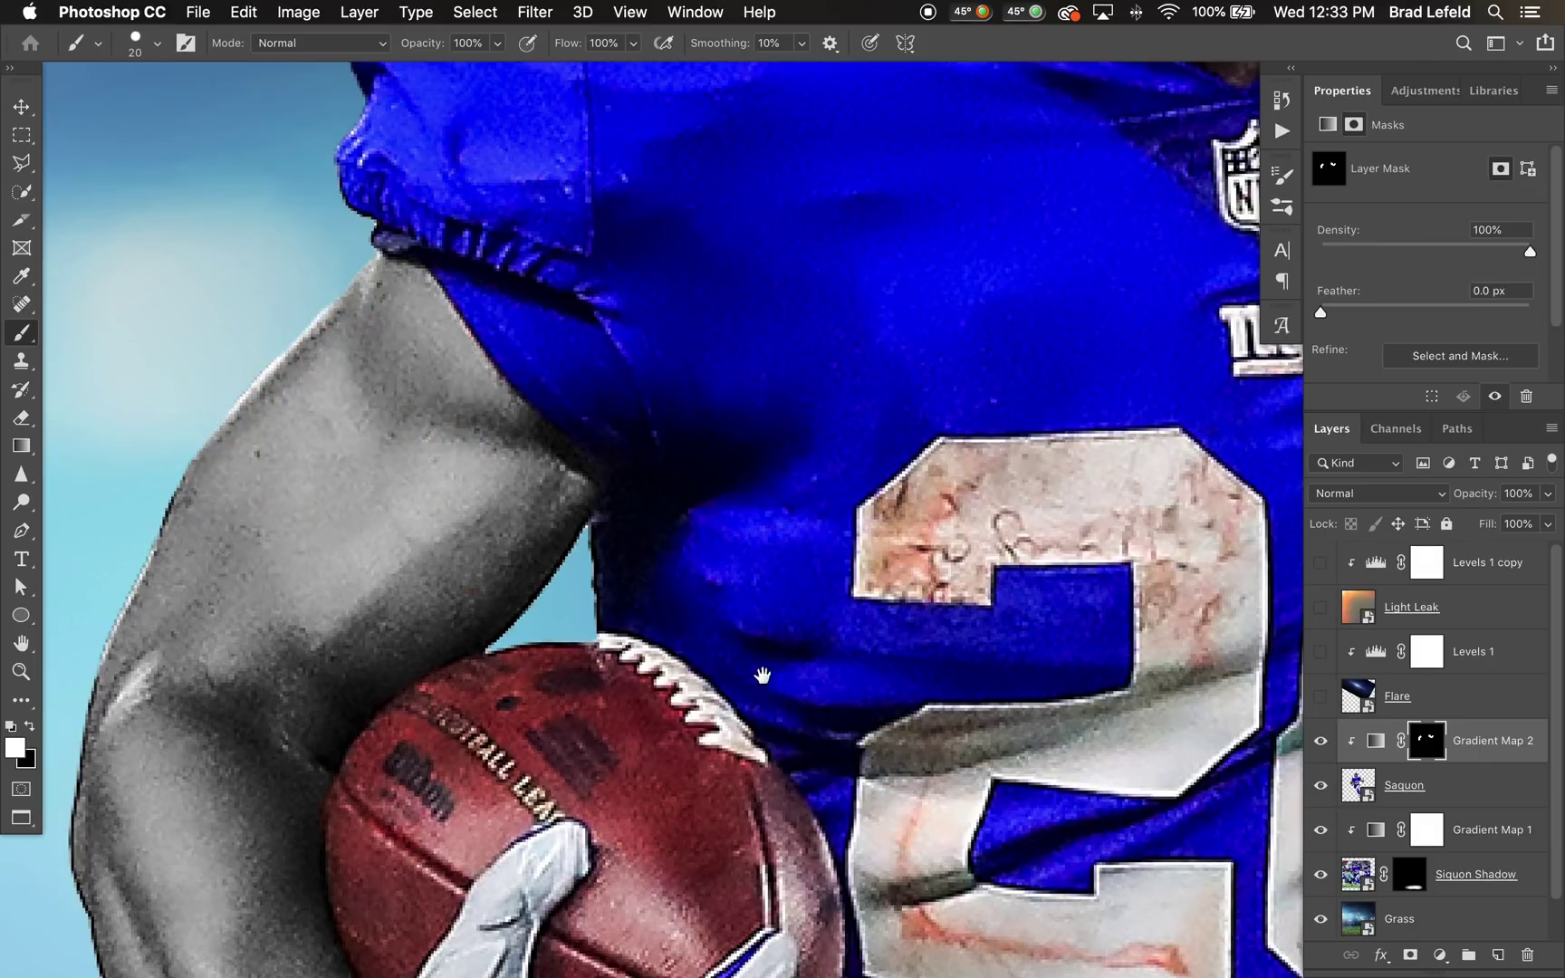
# Step: Paint white on the mask to grey the orange skin around the knee
pyautogui.scroll(-5, 388, 571)
pyautogui.hscroll(2, 389, 571)
pyautogui.scroll(-15, 326, 320)
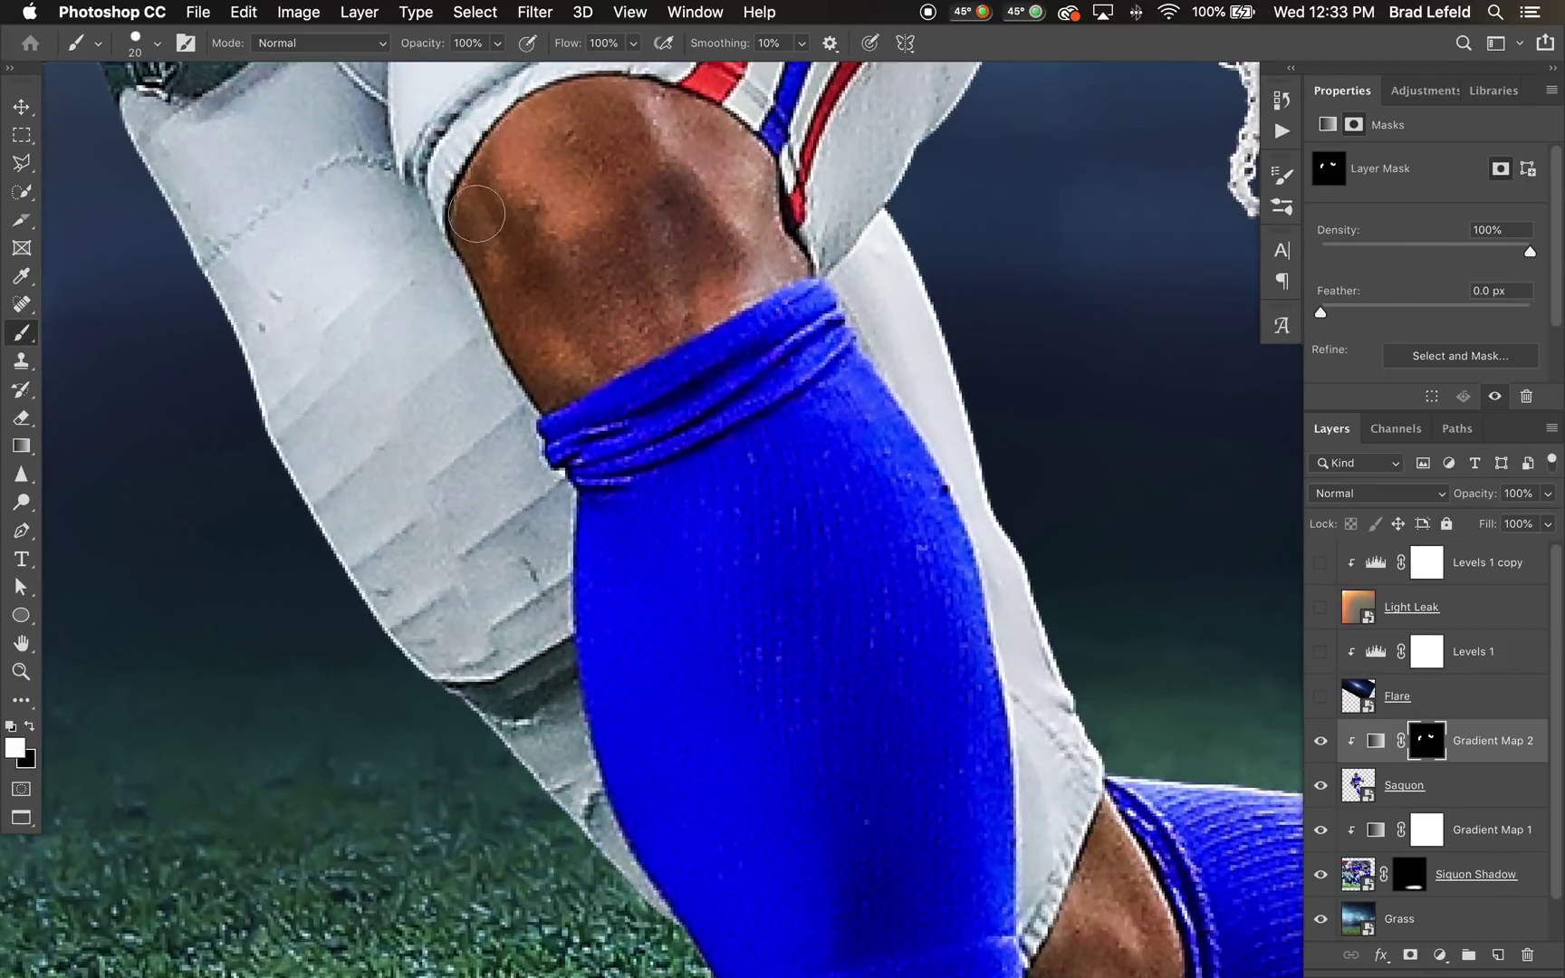
pyautogui.moveTo(476, 214)
pyautogui.mouseDown()
pyautogui.moveTo(532, 131)
pyautogui.moveTo(632, 105)
pyautogui.moveTo(731, 154)
pyautogui.moveTo(788, 265)
pyautogui.moveTo(555, 378)
pyautogui.moveTo(512, 302)
pyautogui.moveTo(539, 264)
pyautogui.moveTo(555, 329)
pyautogui.moveTo(568, 152)
pyautogui.moveTo(692, 176)
pyautogui.moveTo(581, 282)
pyautogui.moveTo(689, 286)
pyautogui.moveTo(687, 221)
pyautogui.moveTo(650, 259)
pyautogui.moveTo(579, 189)
pyautogui.moveTo(633, 255)
pyautogui.moveTo(663, 224)
pyautogui.mouseUp()
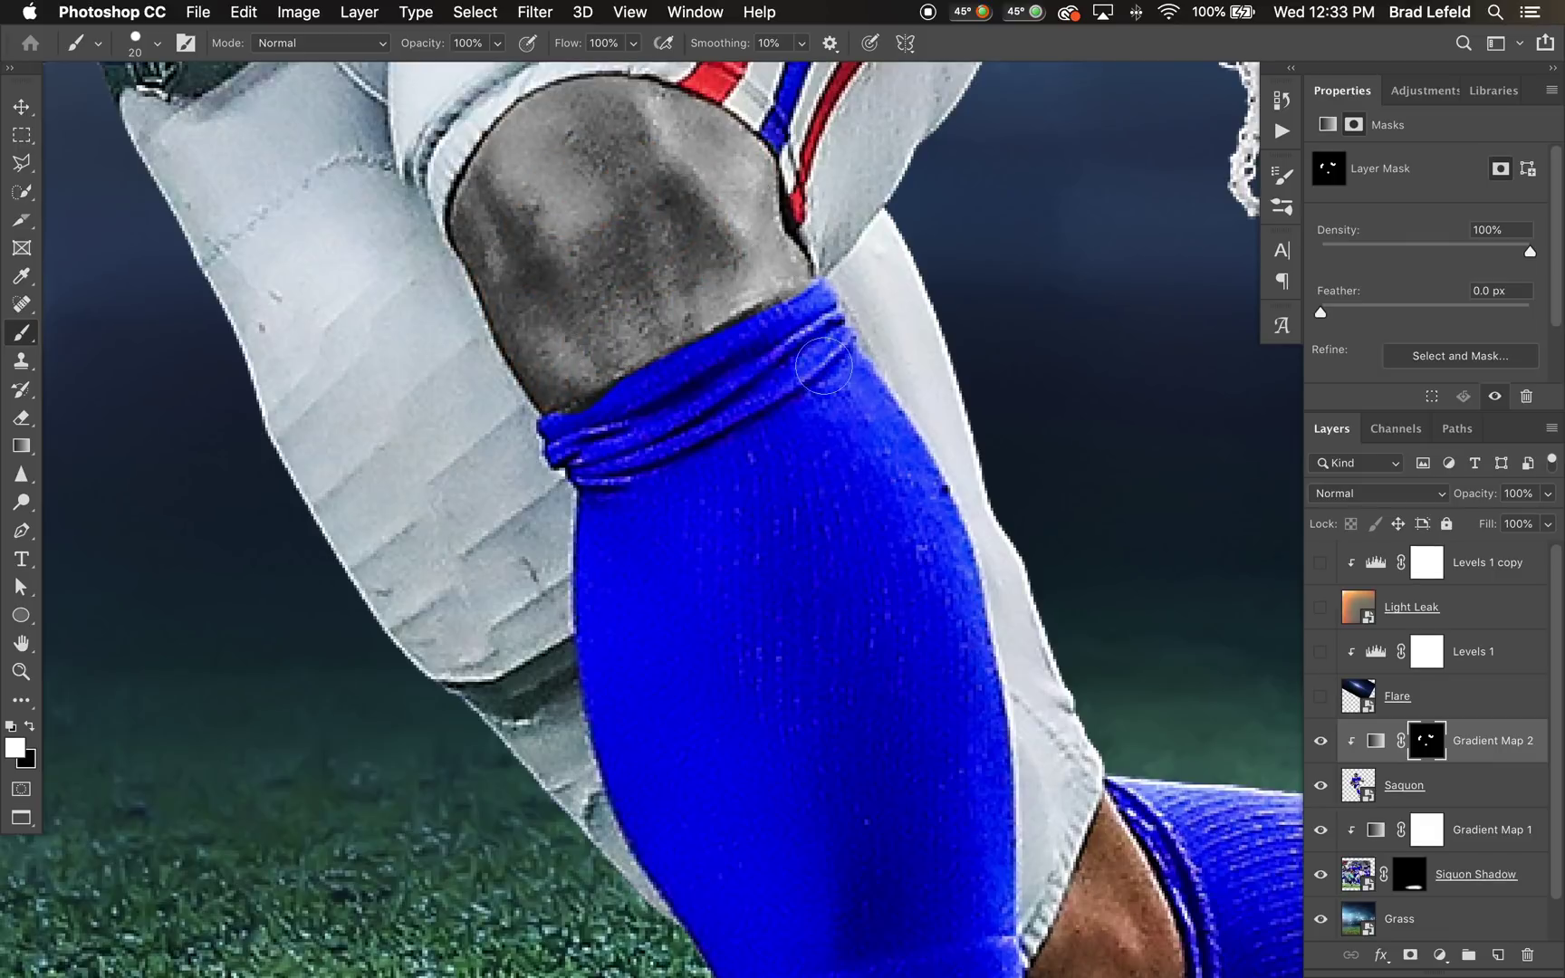
pyautogui.scroll(-10, 824, 362)
pyautogui.hscroll(5, 824, 362)
pyautogui.moveTo(856, 332)
pyautogui.mouseDown()
pyautogui.moveTo(775, 385)
pyautogui.moveTo(774, 600)
pyautogui.mouseUp()
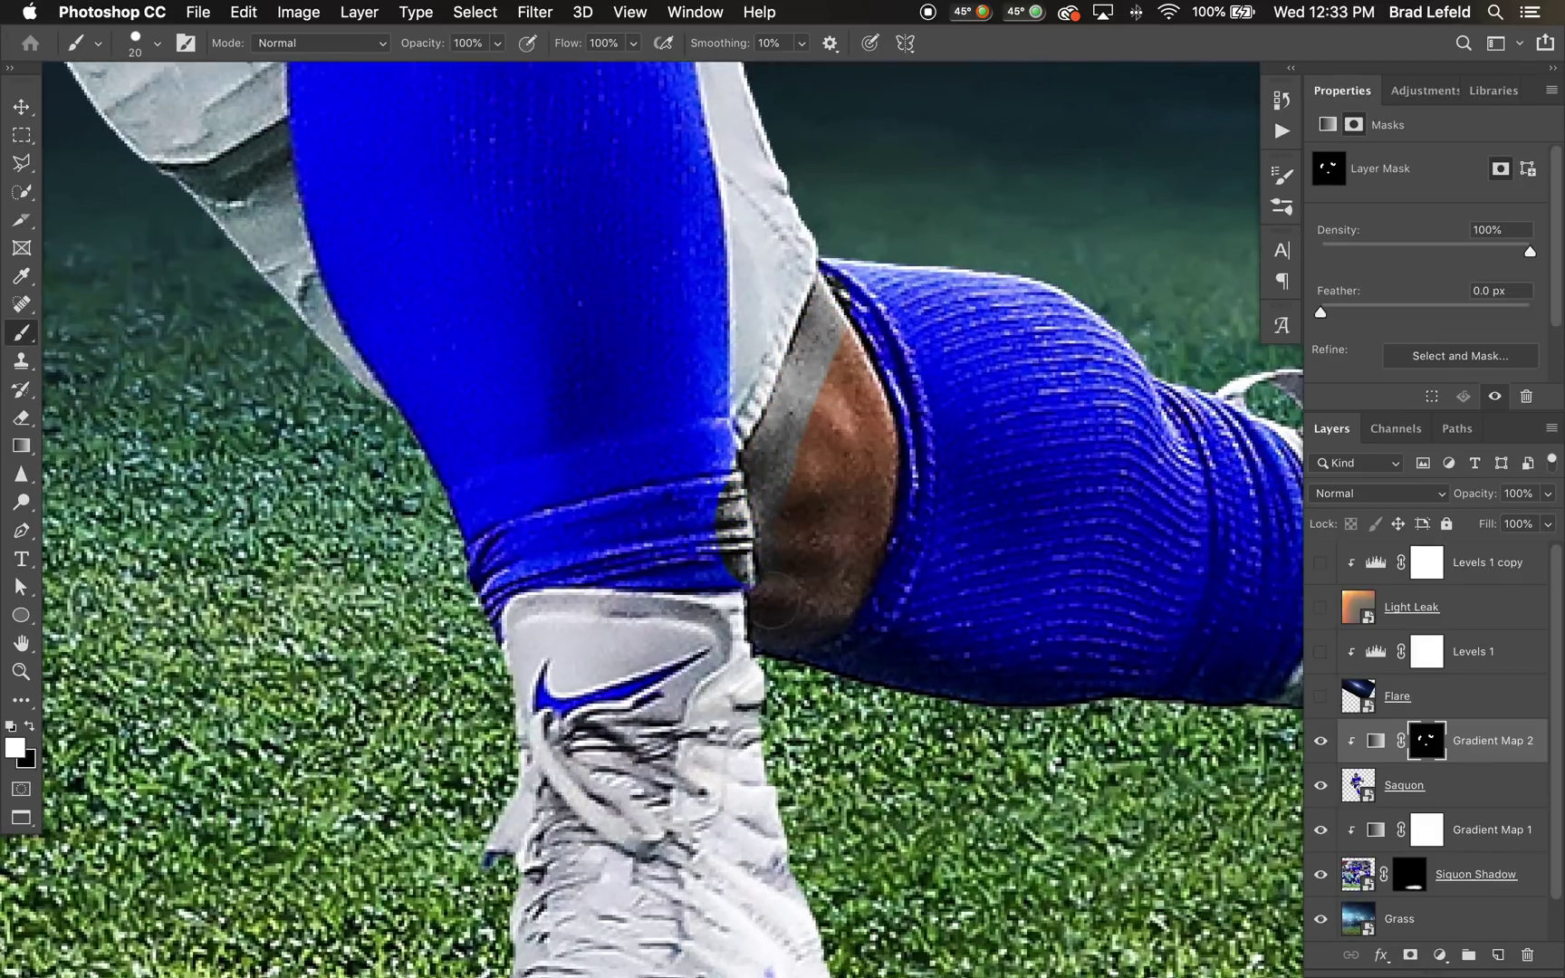
pyautogui.moveTo(837, 544)
pyautogui.mouseDown()
pyautogui.moveTo(810, 453)
pyautogui.moveTo(847, 371)
pyautogui.moveTo(841, 591)
pyautogui.mouseUp()
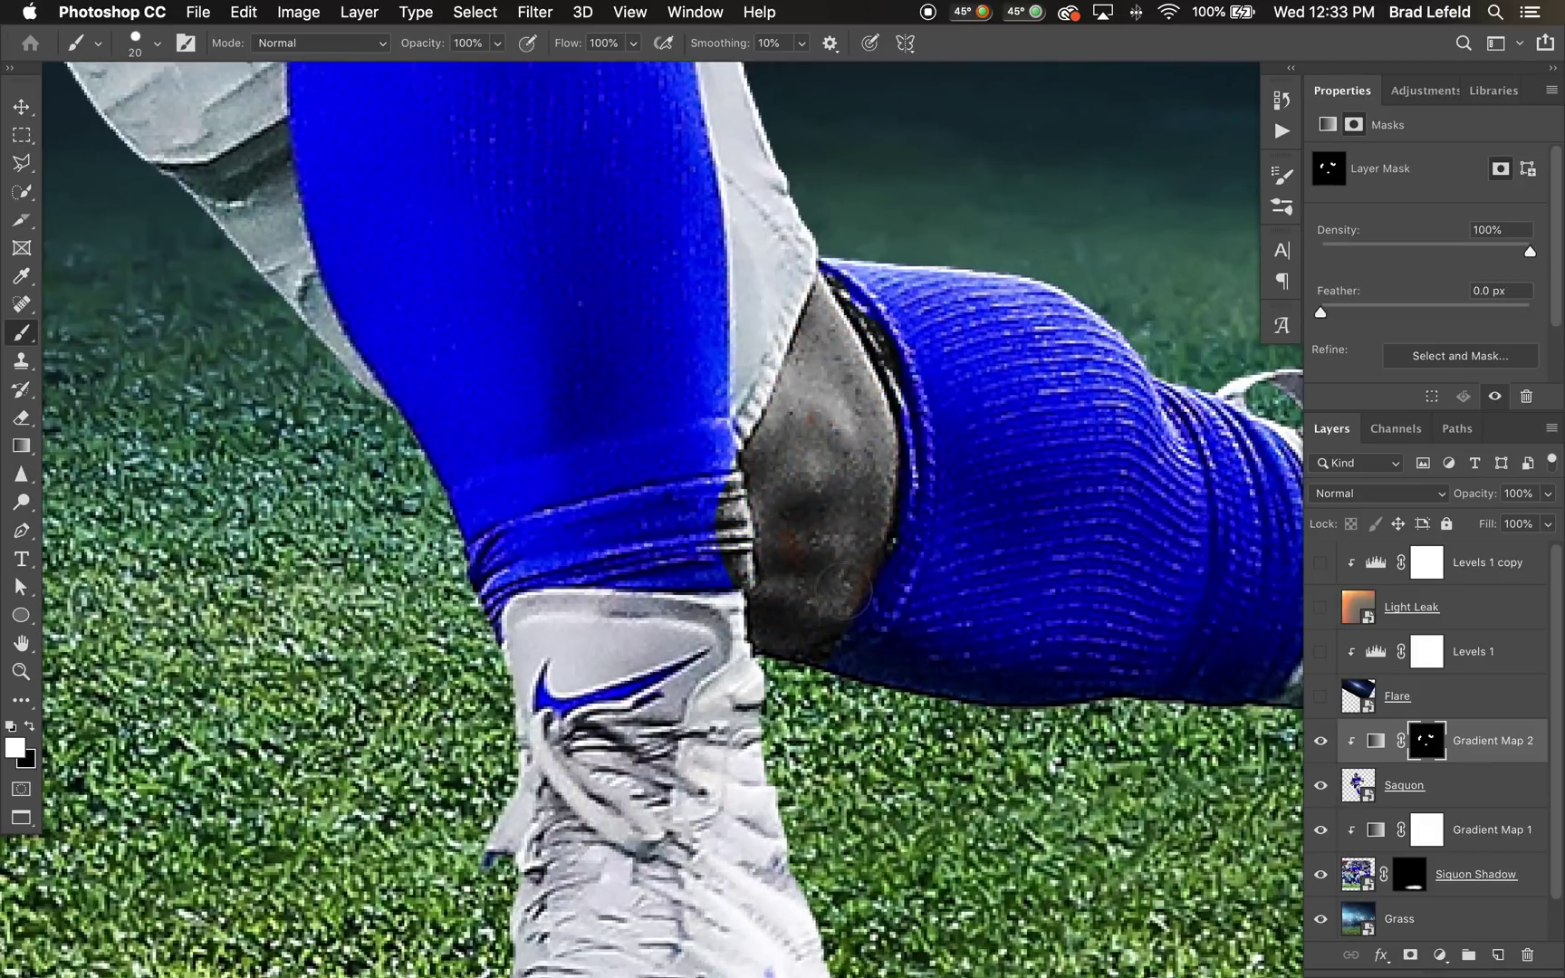
# Step: Paint black to restore the blue sock edge near the knee, then return to white
pyautogui.press('x')
pyautogui.moveTo(634, 544)
pyautogui.mouseDown()
pyautogui.moveTo(672, 571)
pyautogui.moveTo(709, 495)
pyautogui.moveTo(720, 575)
pyautogui.mouseUp()
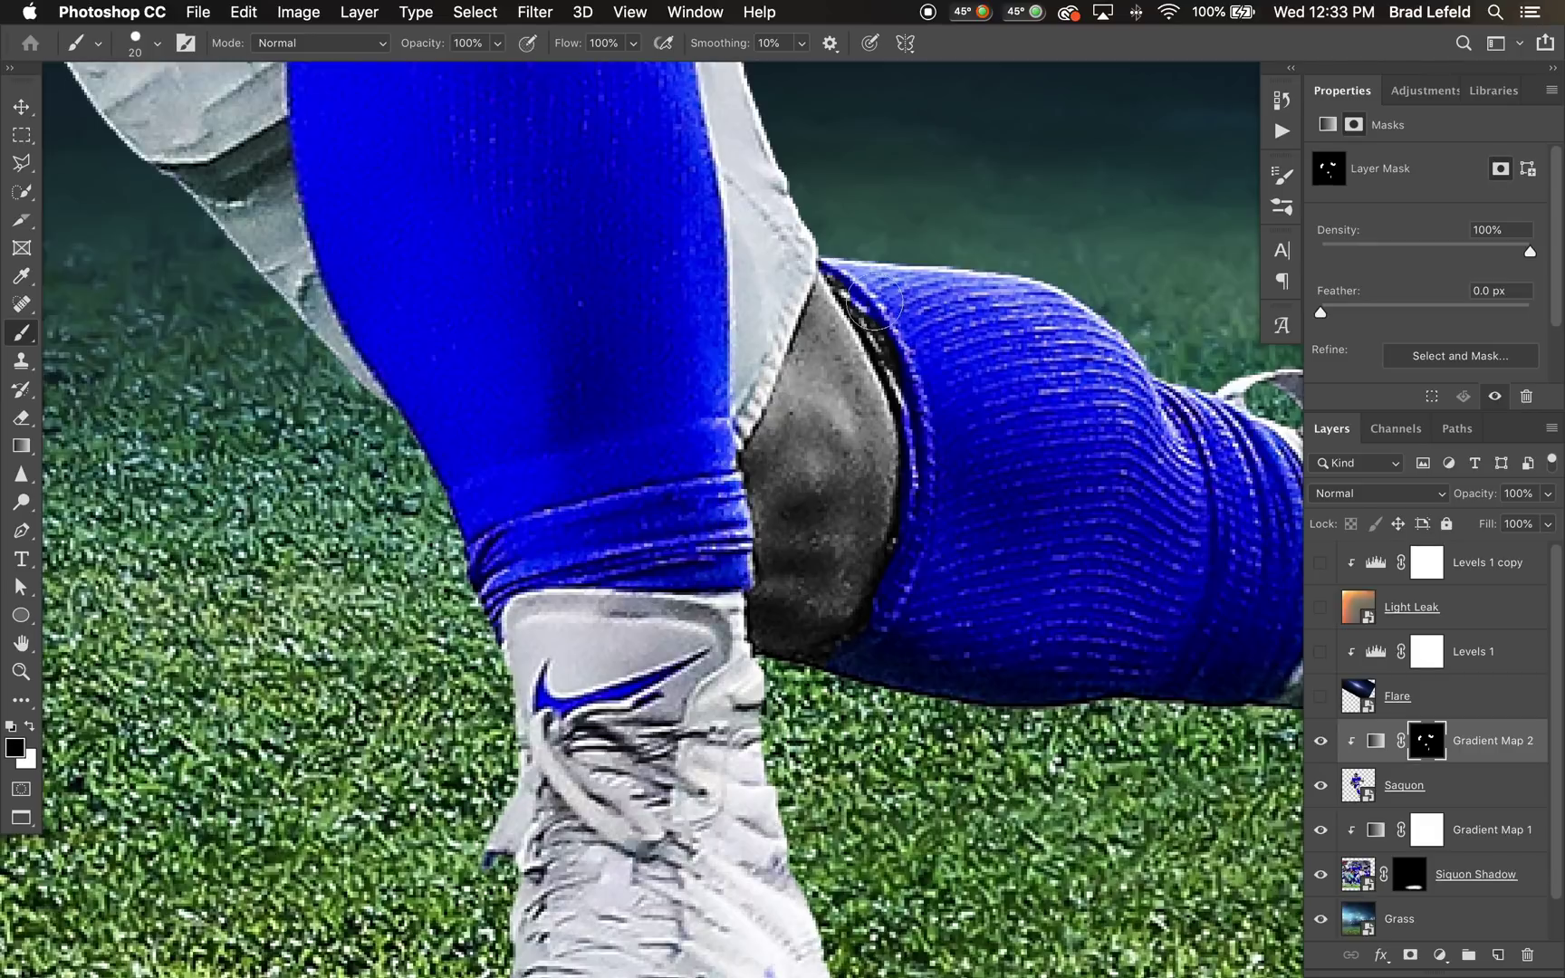
pyautogui.press('x')
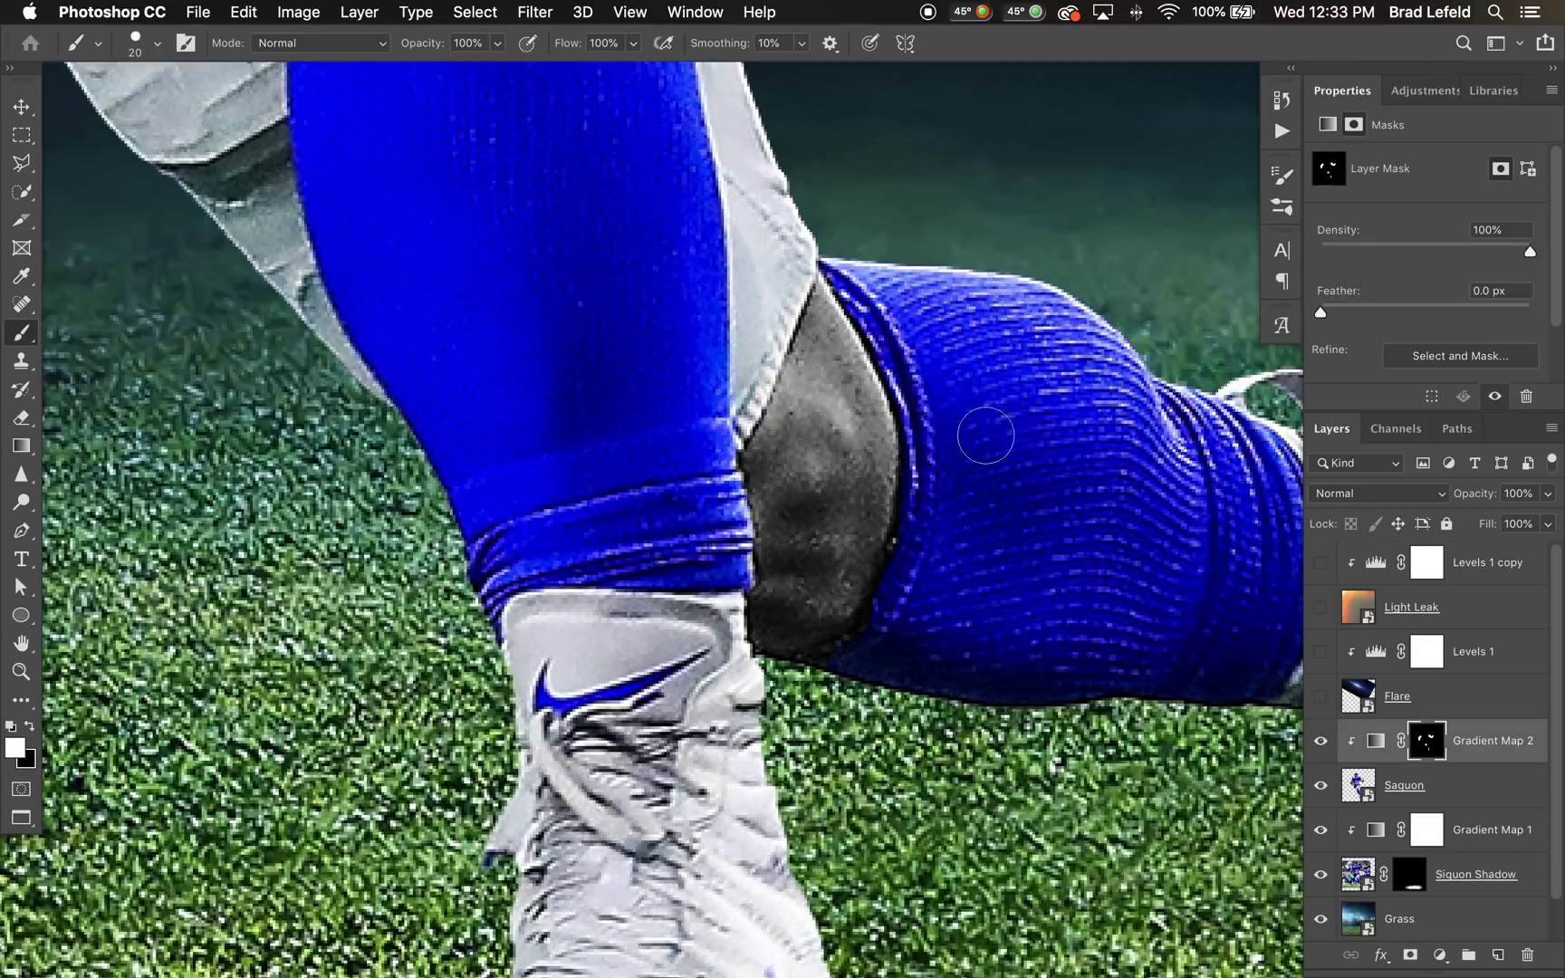
pyautogui.scroll(10, 702, 500)
# Step: Paint white over the nose, eyes, facemask edges and chin to grey the face
pyautogui.scroll(-5, 592, 346)
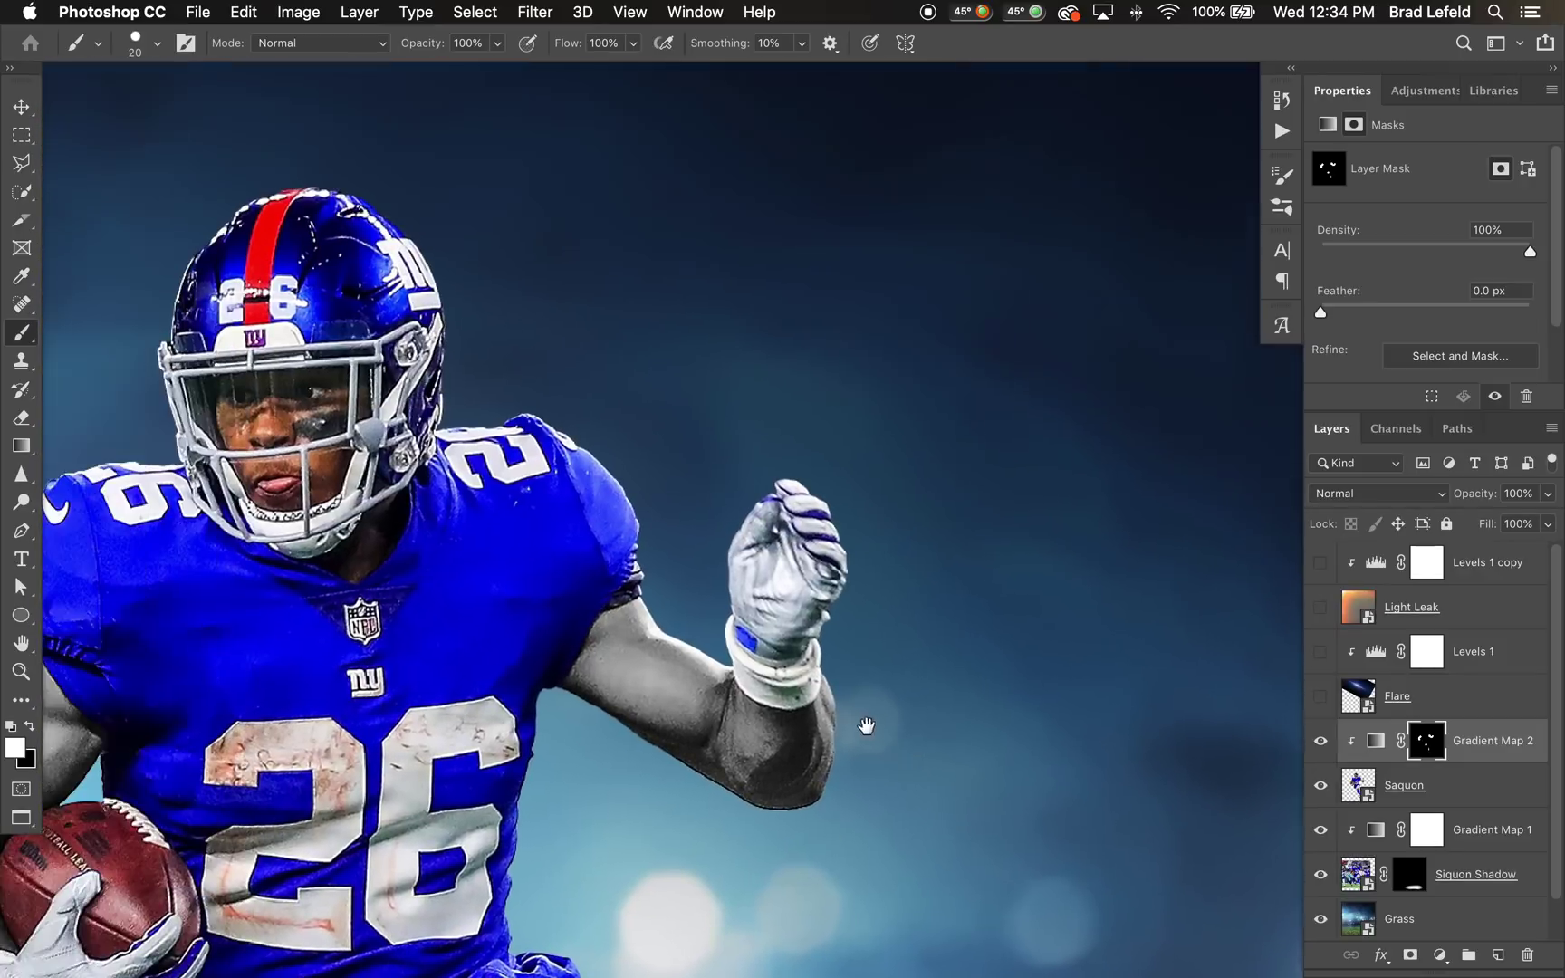
pyautogui.scroll(10, 471, 433)
pyautogui.moveTo(489, 433); pyautogui.dragTo(373, 380)
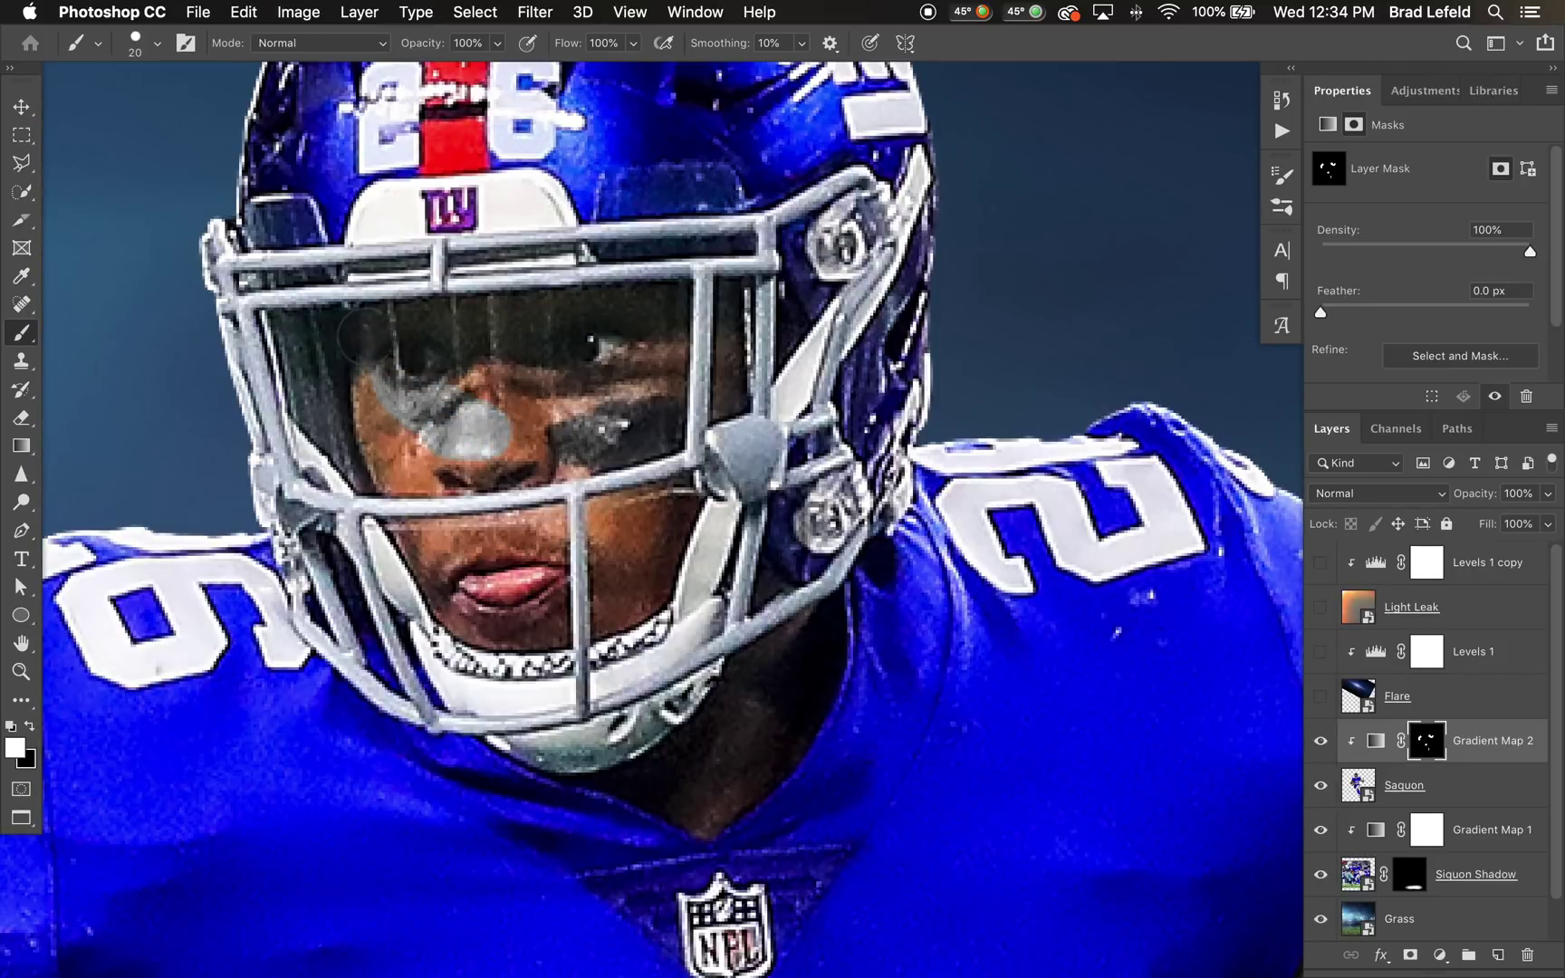
pyautogui.moveTo(625, 439)
pyautogui.mouseDown()
pyautogui.moveTo(430, 464)
pyautogui.moveTo(367, 399)
pyautogui.moveTo(561, 389)
pyautogui.mouseUp()
pyautogui.press('[')
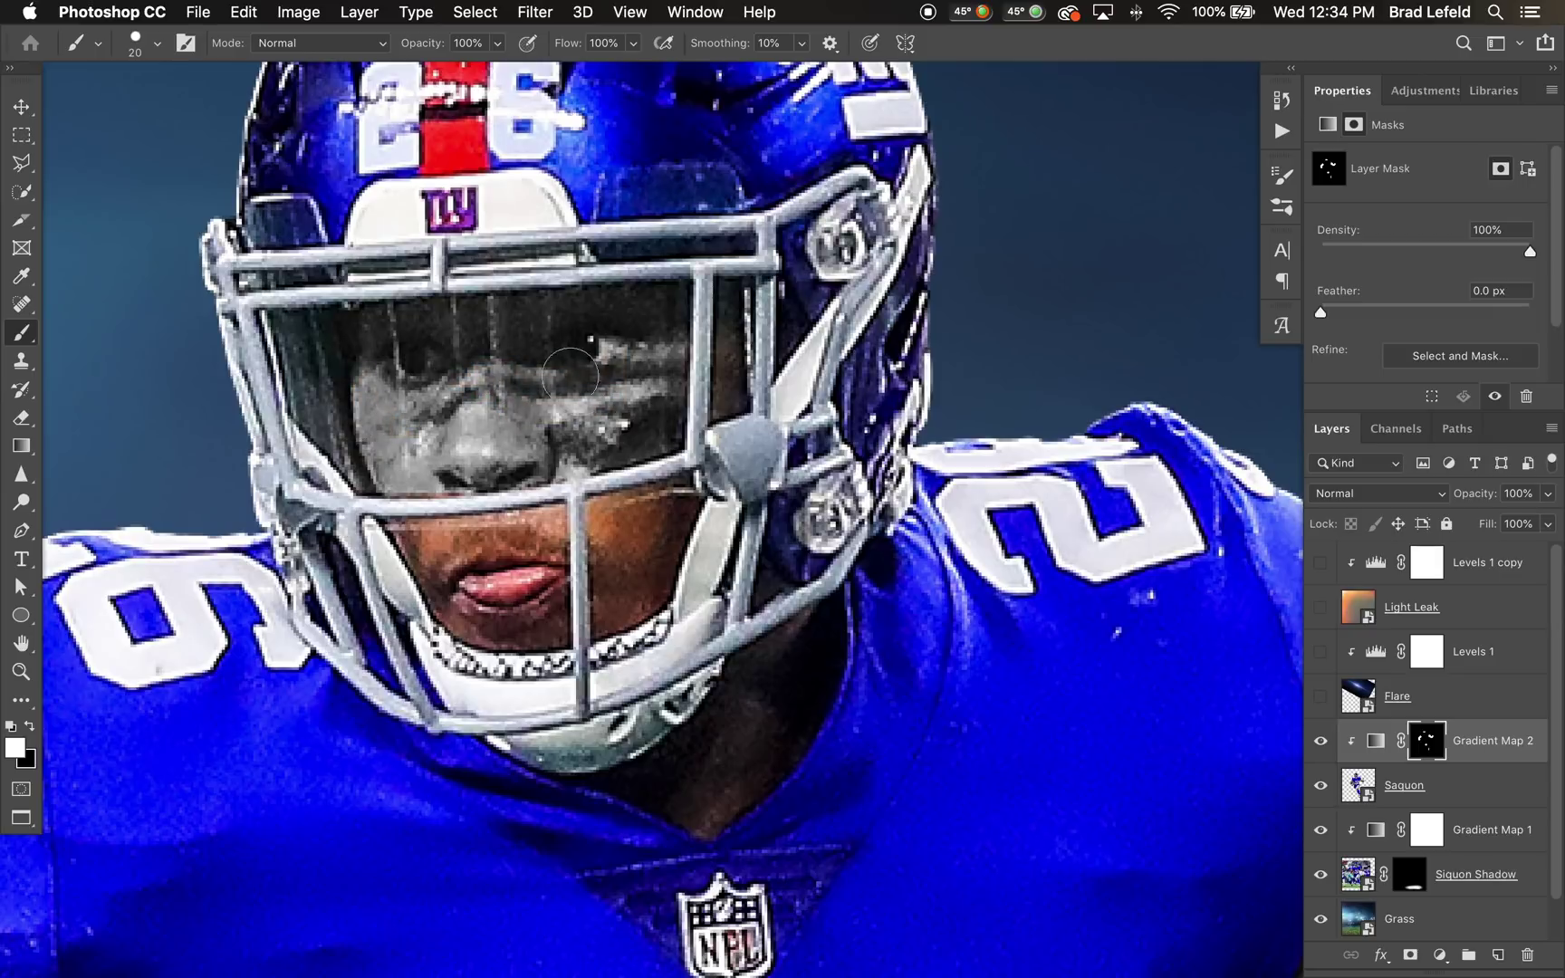
pyautogui.moveTo(715, 413); pyautogui.dragTo(722, 292)
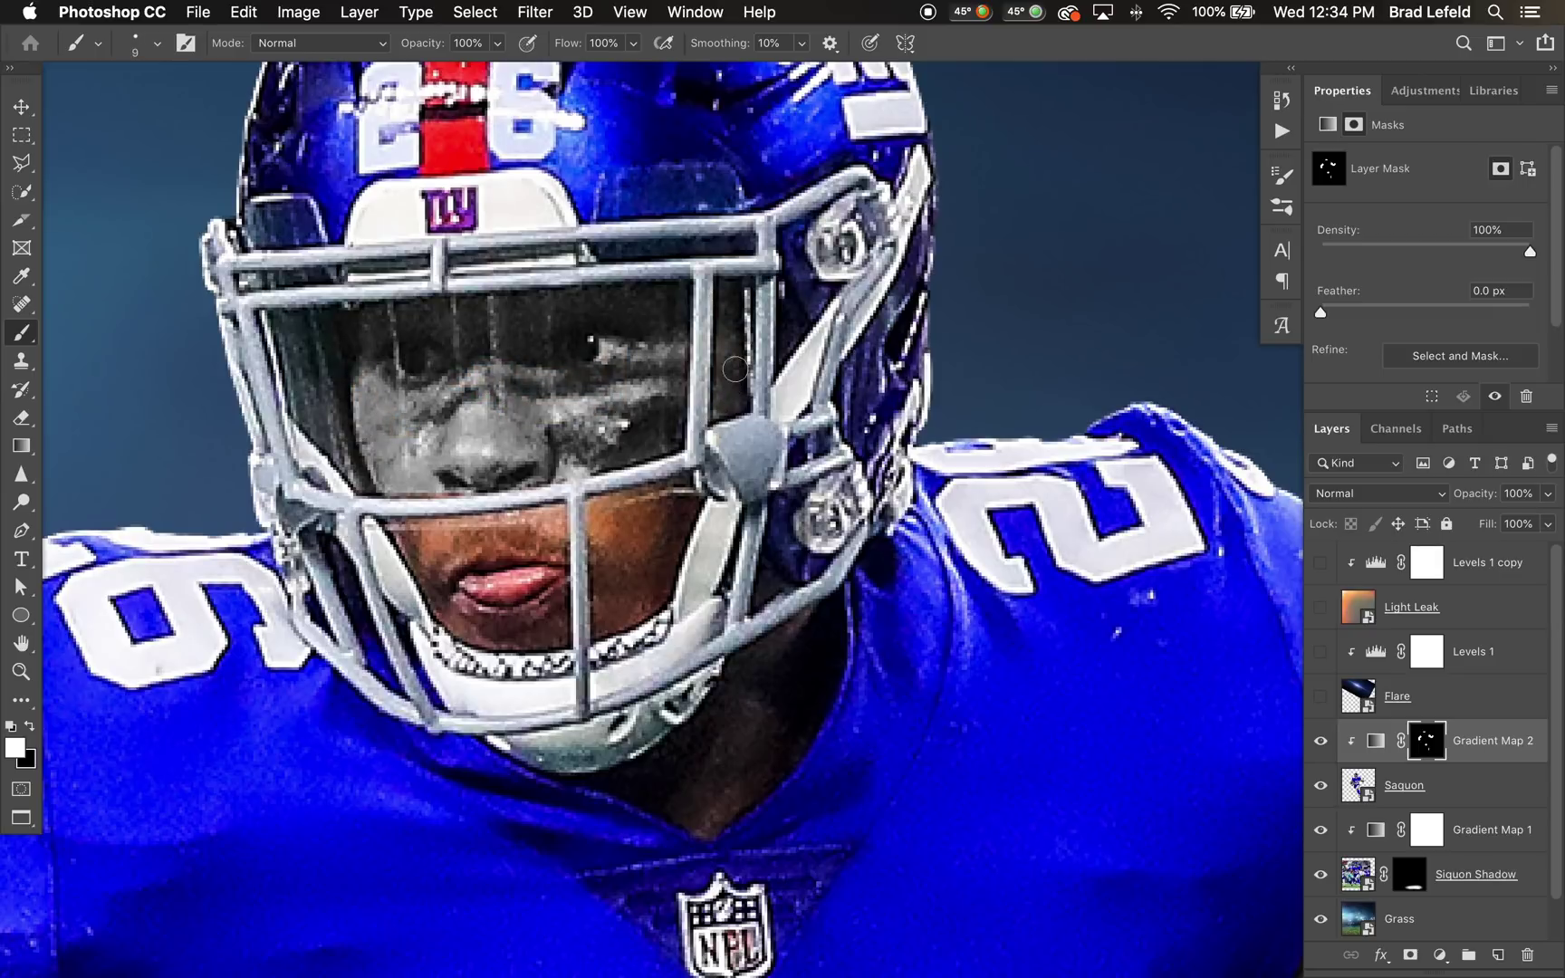
pyautogui.moveTo(655, 499)
pyautogui.mouseDown()
pyautogui.moveTo(603, 502)
pyautogui.moveTo(595, 632)
pyautogui.moveTo(636, 616)
pyautogui.moveTo(679, 528)
pyautogui.moveTo(666, 514)
pyautogui.moveTo(634, 539)
pyautogui.moveTo(619, 598)
pyautogui.moveTo(616, 521)
pyautogui.mouseUp()
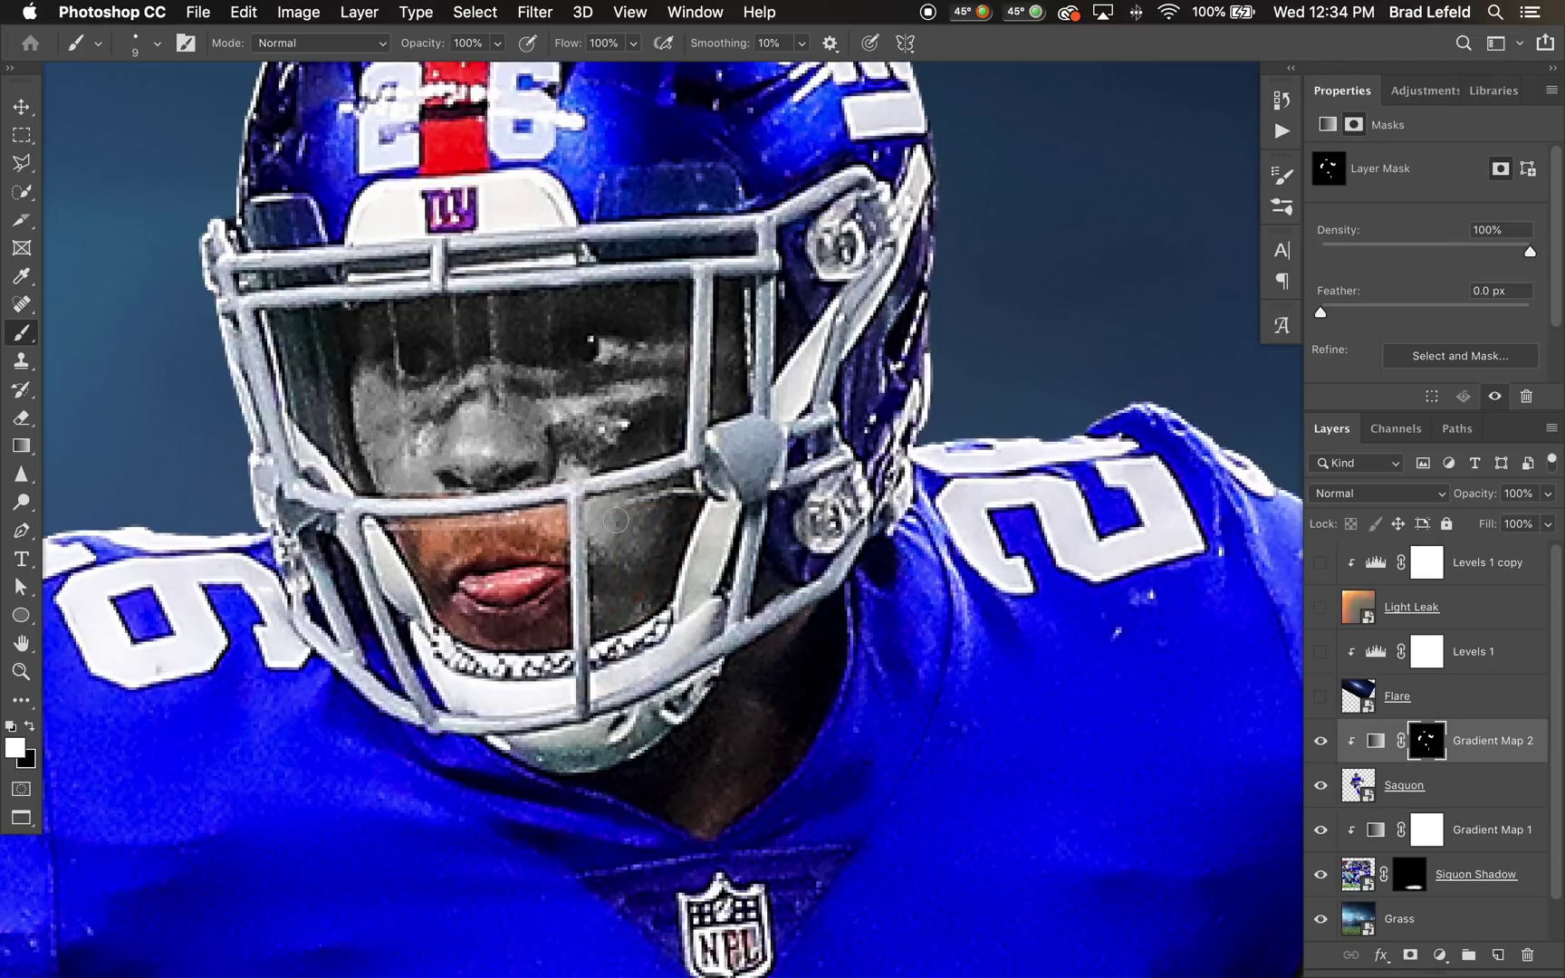
pyautogui.moveTo(555, 640)
pyautogui.mouseDown()
pyautogui.moveTo(461, 631)
pyautogui.moveTo(395, 526)
pyautogui.moveTo(488, 524)
pyautogui.moveTo(558, 613)
pyautogui.moveTo(543, 585)
pyautogui.moveTo(536, 624)
pyautogui.moveTo(530, 545)
pyautogui.moveTo(497, 546)
pyautogui.moveTo(478, 583)
pyautogui.moveTo(474, 560)
pyautogui.moveTo(435, 558)
pyautogui.moveTo(436, 544)
pyautogui.moveTo(485, 606)
pyautogui.moveTo(469, 605)
pyautogui.moveTo(509, 616)
pyautogui.moveTo(455, 597)
pyautogui.mouseUp()
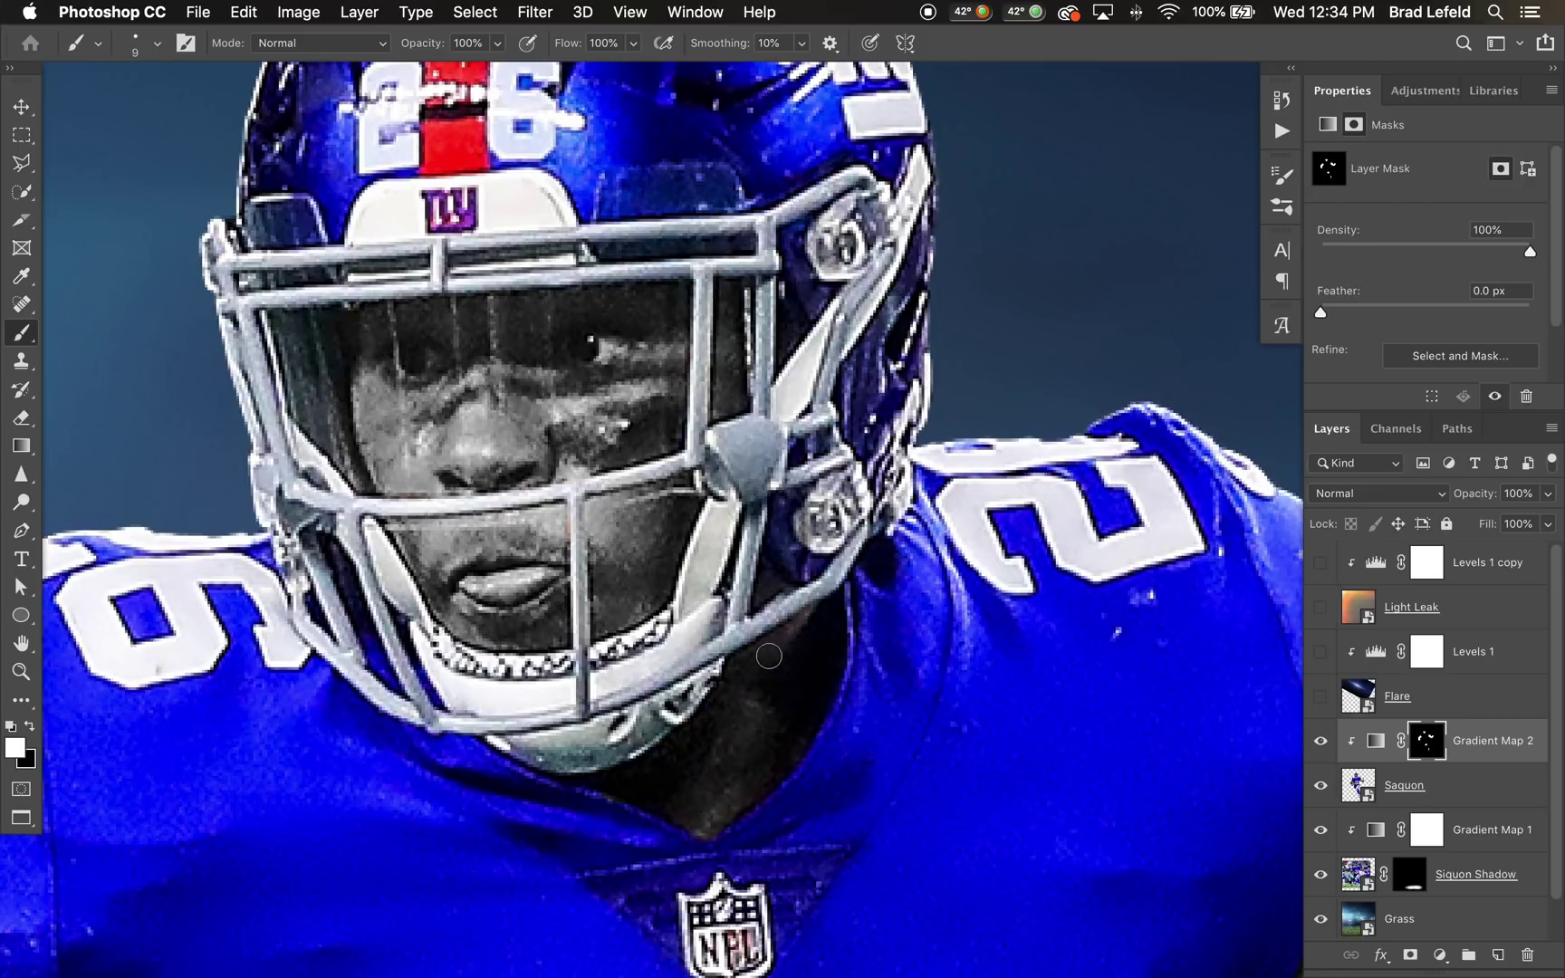
# Step: Toggle Gradient Map 2 off and on to compare, recentre the player, and select its settings
pyautogui.scroll(-10, 749, 768)
pyautogui.scroll(-5, 664, 371)
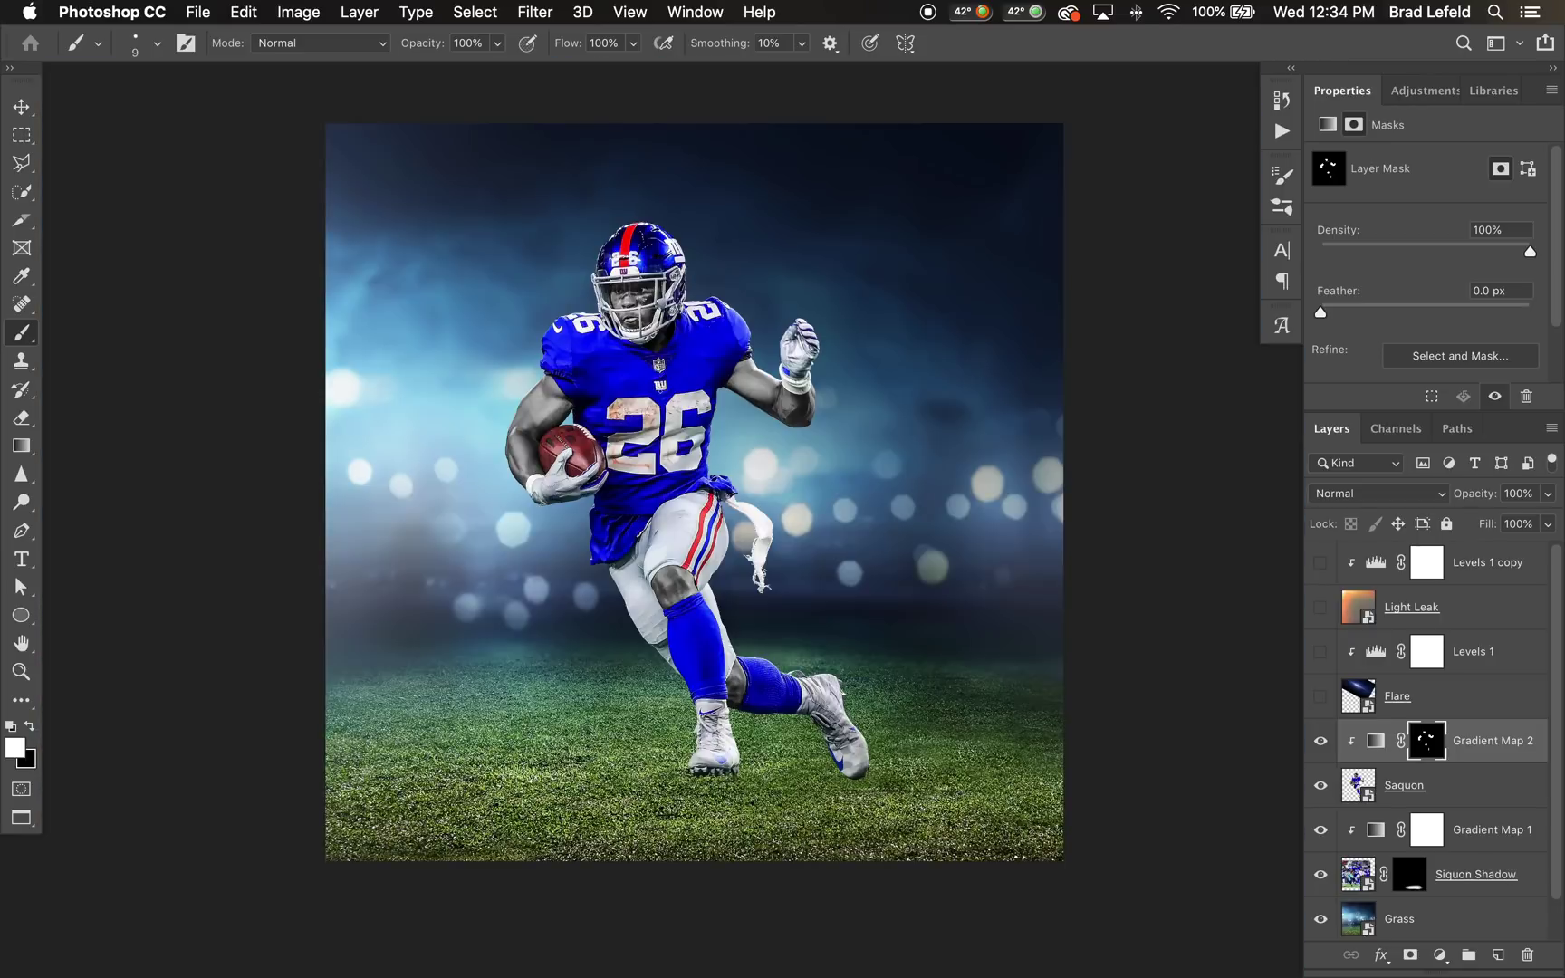
pyautogui.scroll(3, 688, 421)
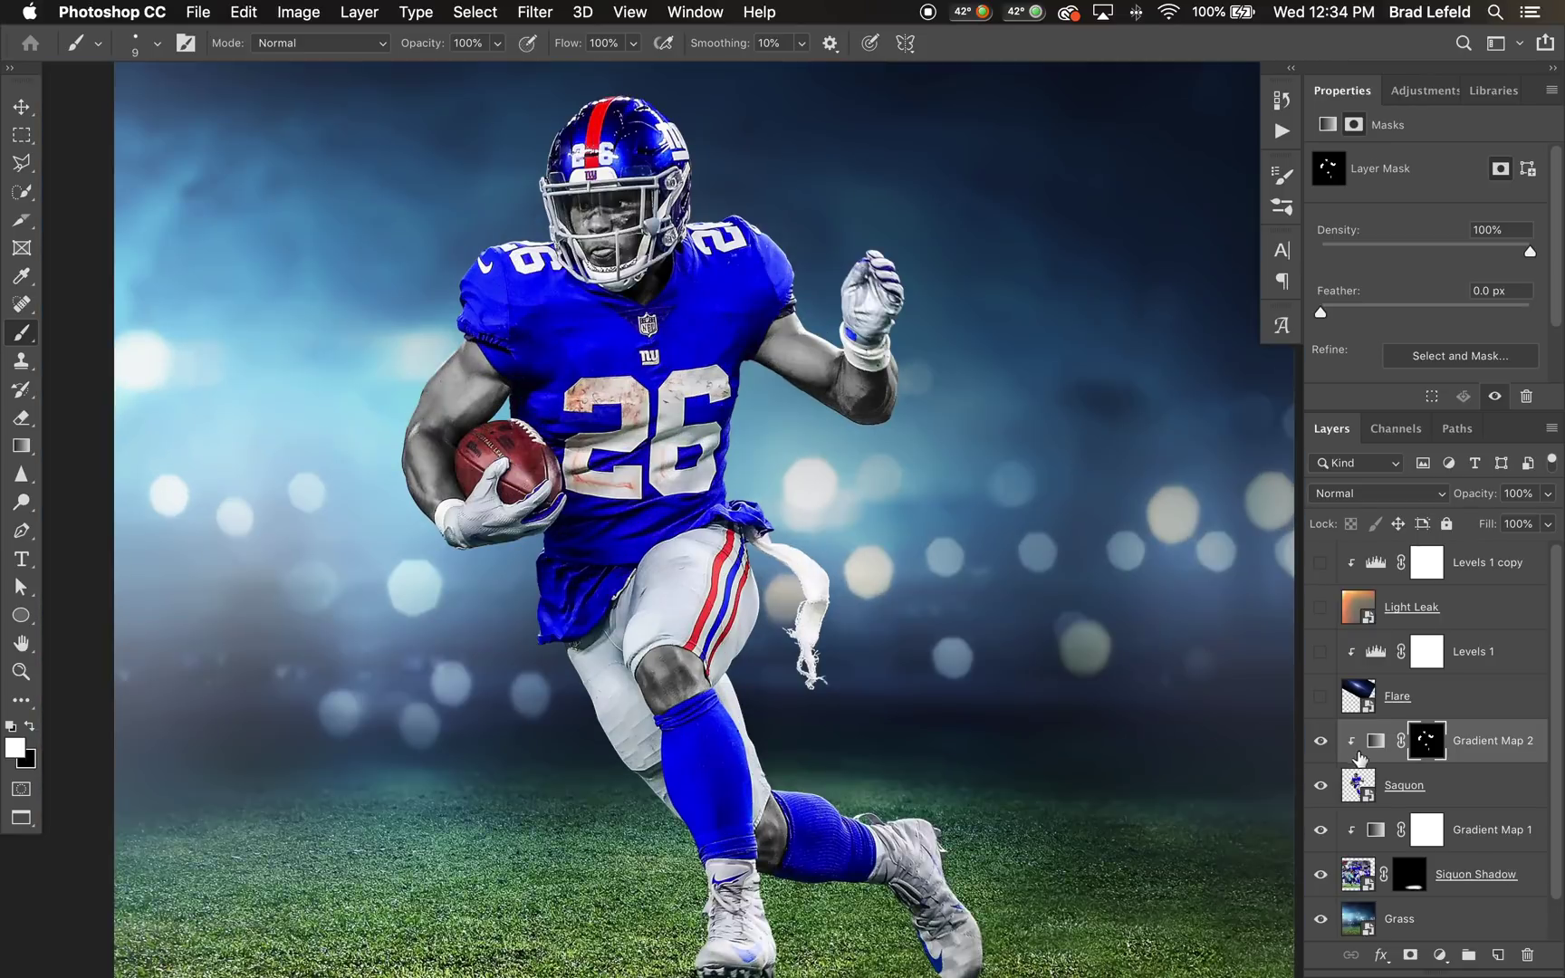
pyautogui.click(1321, 742)
pyautogui.click(1320, 743)
pyautogui.scroll(-3, 760, 393)
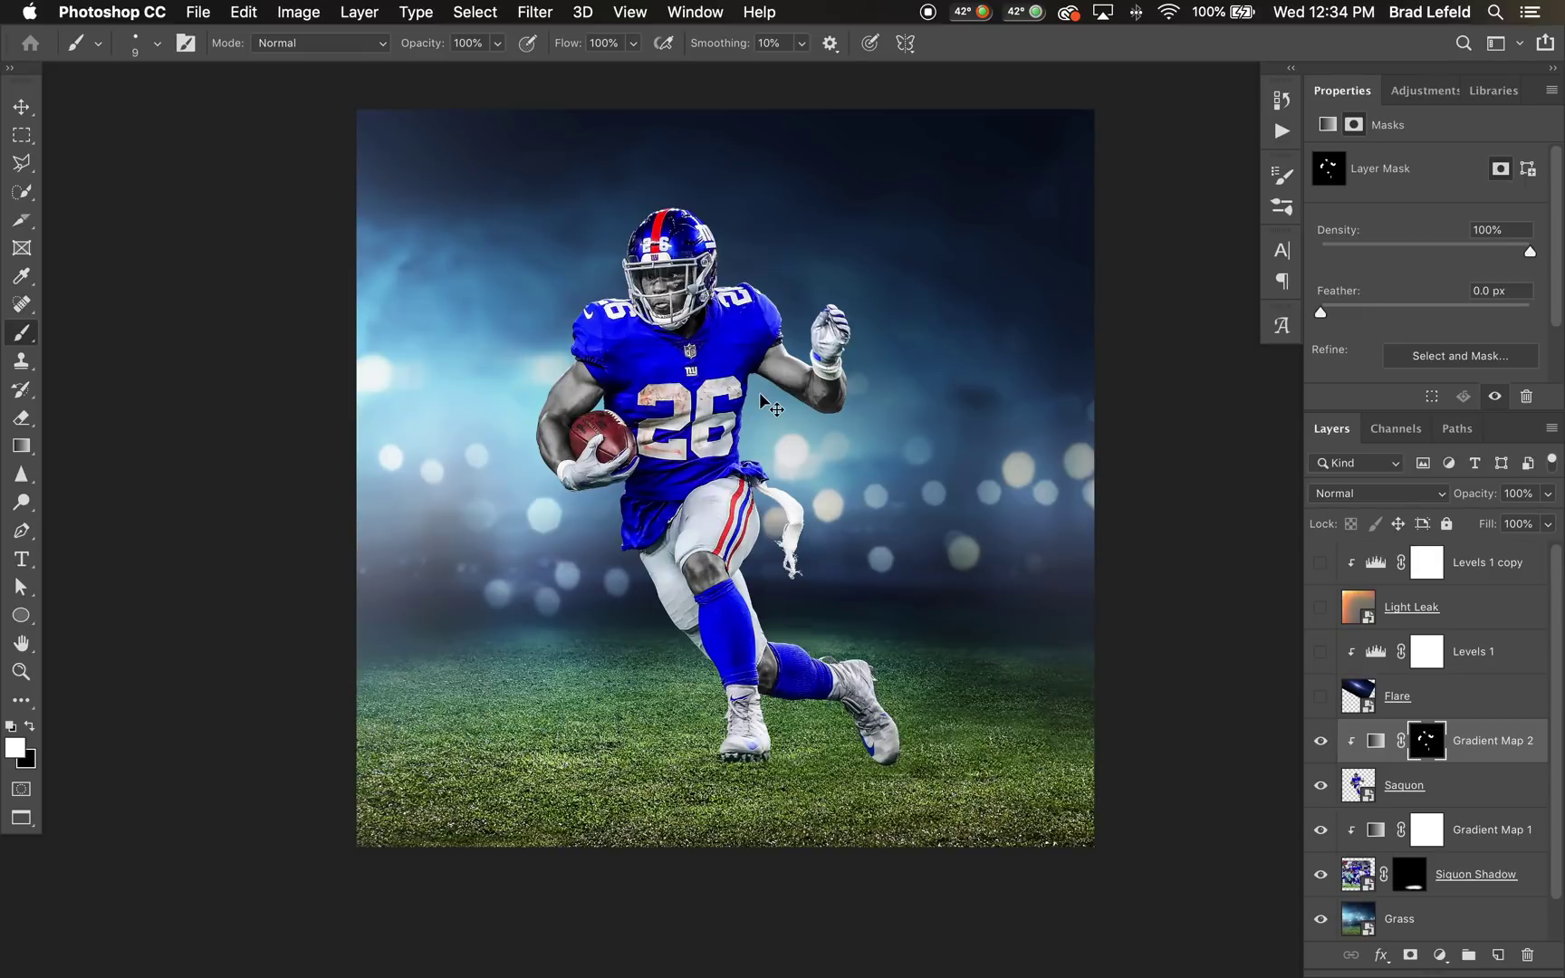
pyautogui.scroll(2, 761, 399)
pyautogui.moveTo(806, 422); pyautogui.dragTo(653, 430)
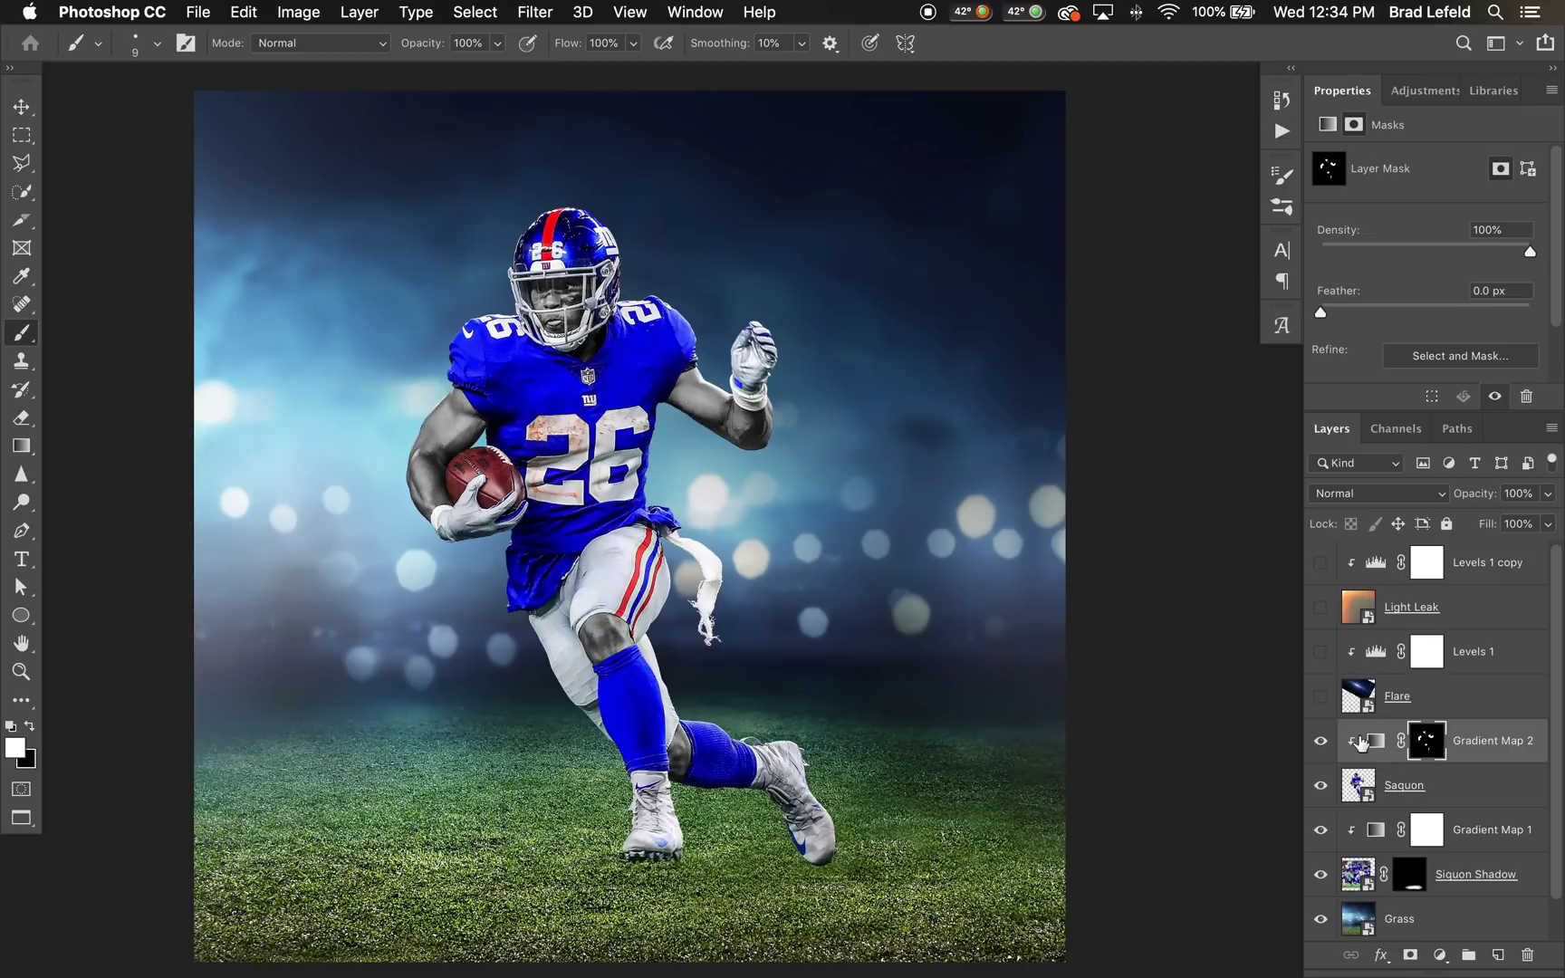
pyautogui.scroll(2, 584, 373)
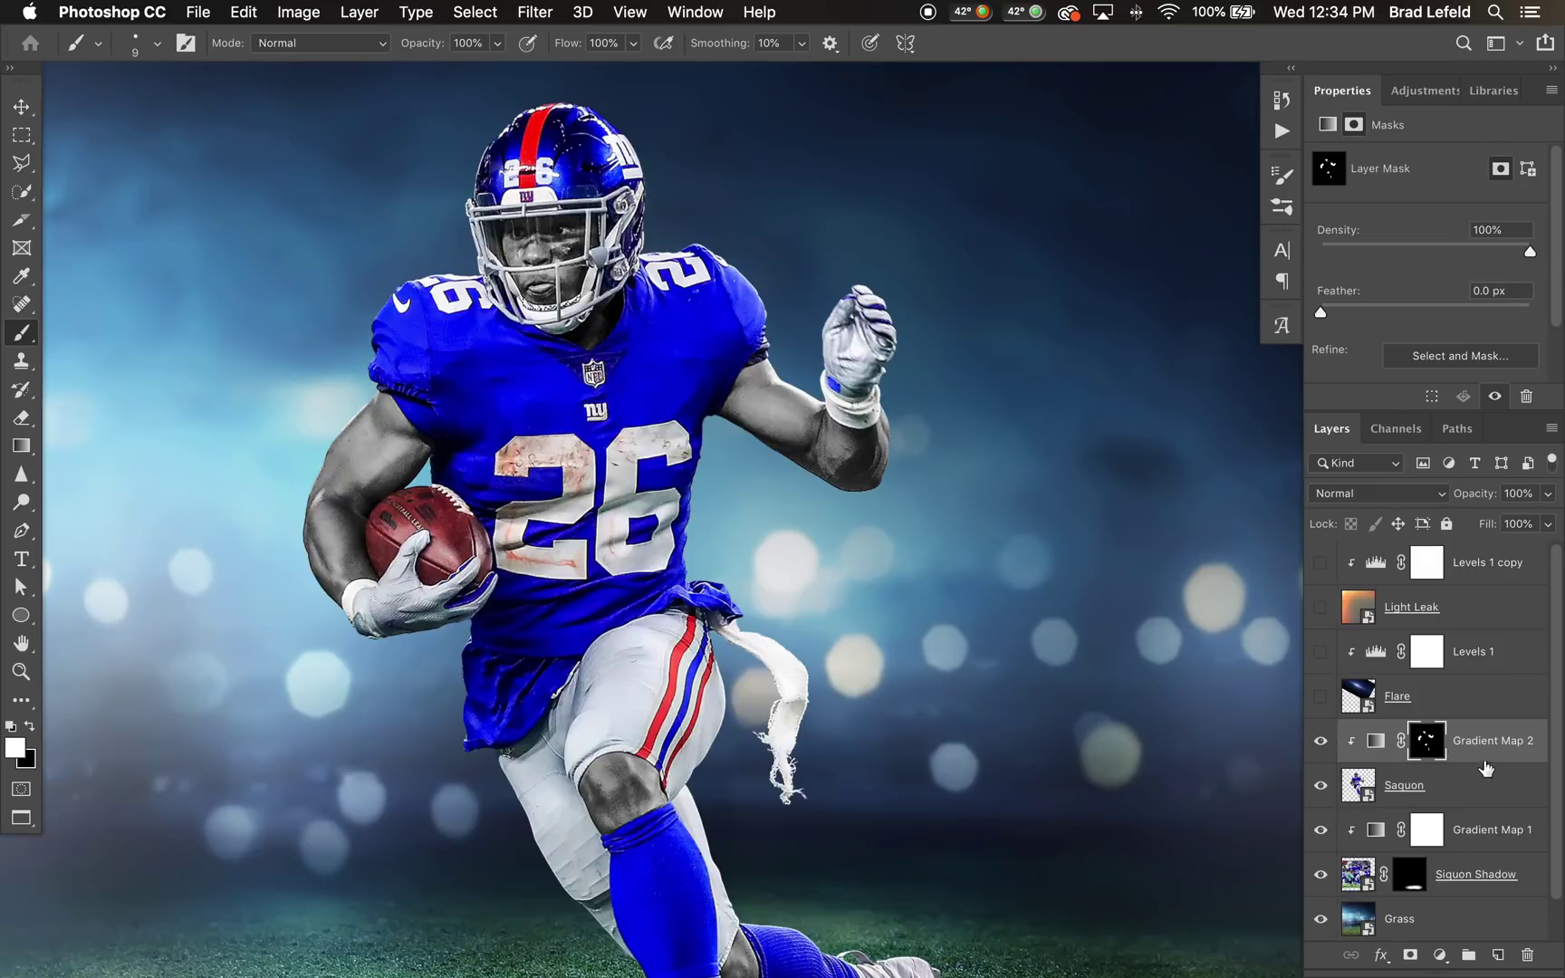
pyautogui.click(1371, 744)
# Step: Apply the navy-to-red Foreground to Background gradient, add a midway red stop, and make the end white
pyautogui.click(1413, 167)
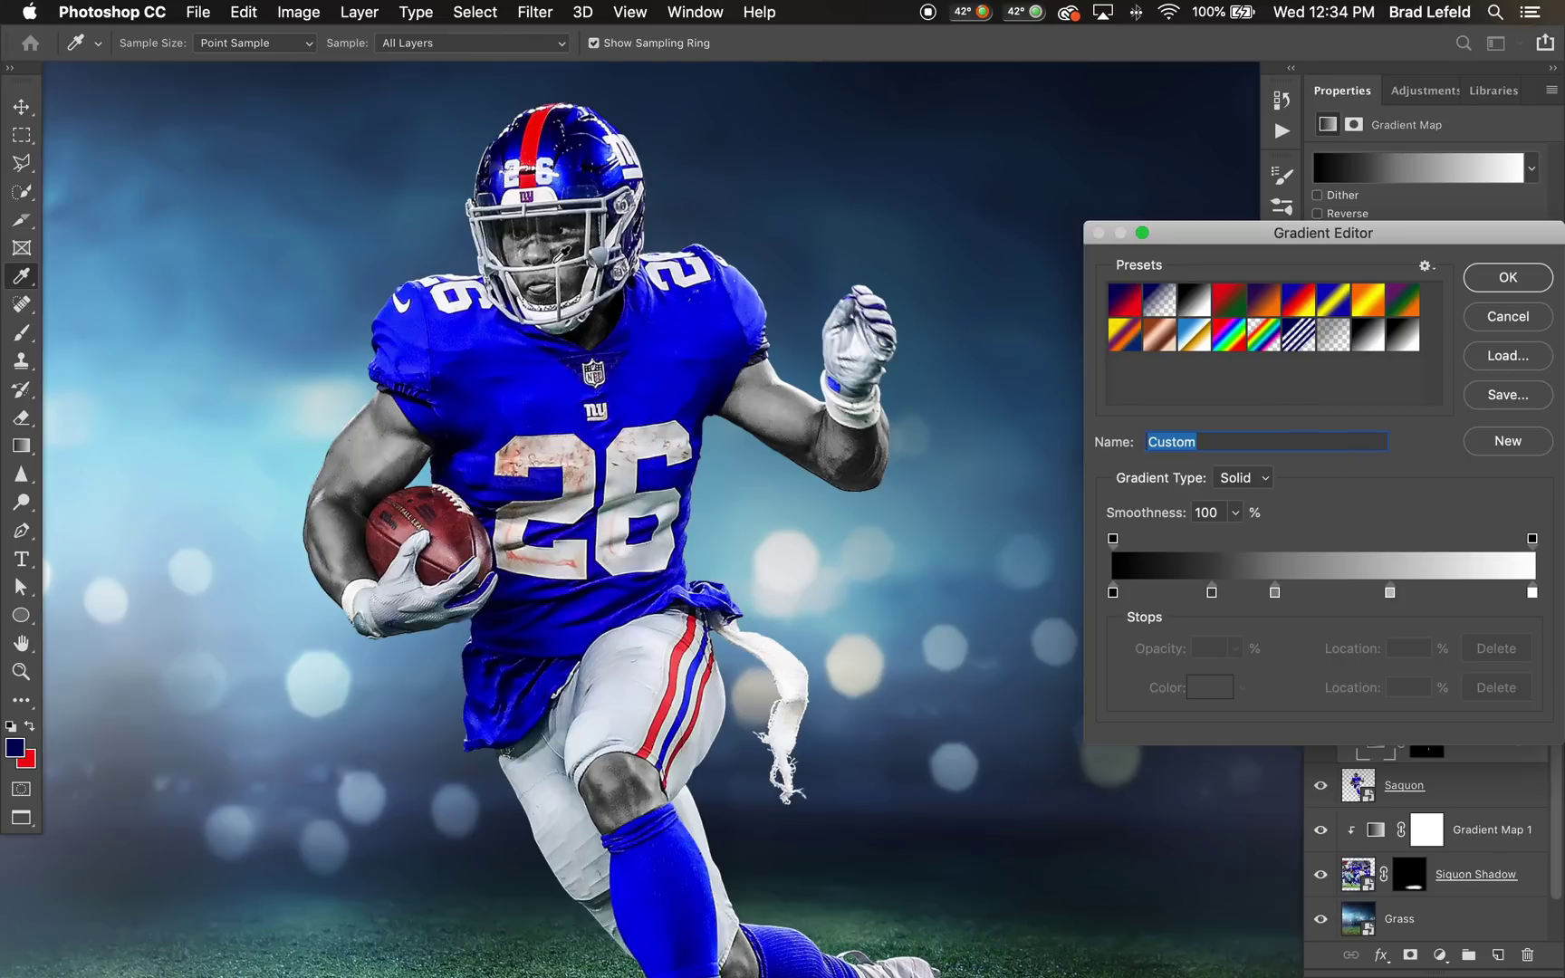
pyautogui.click(1124, 302)
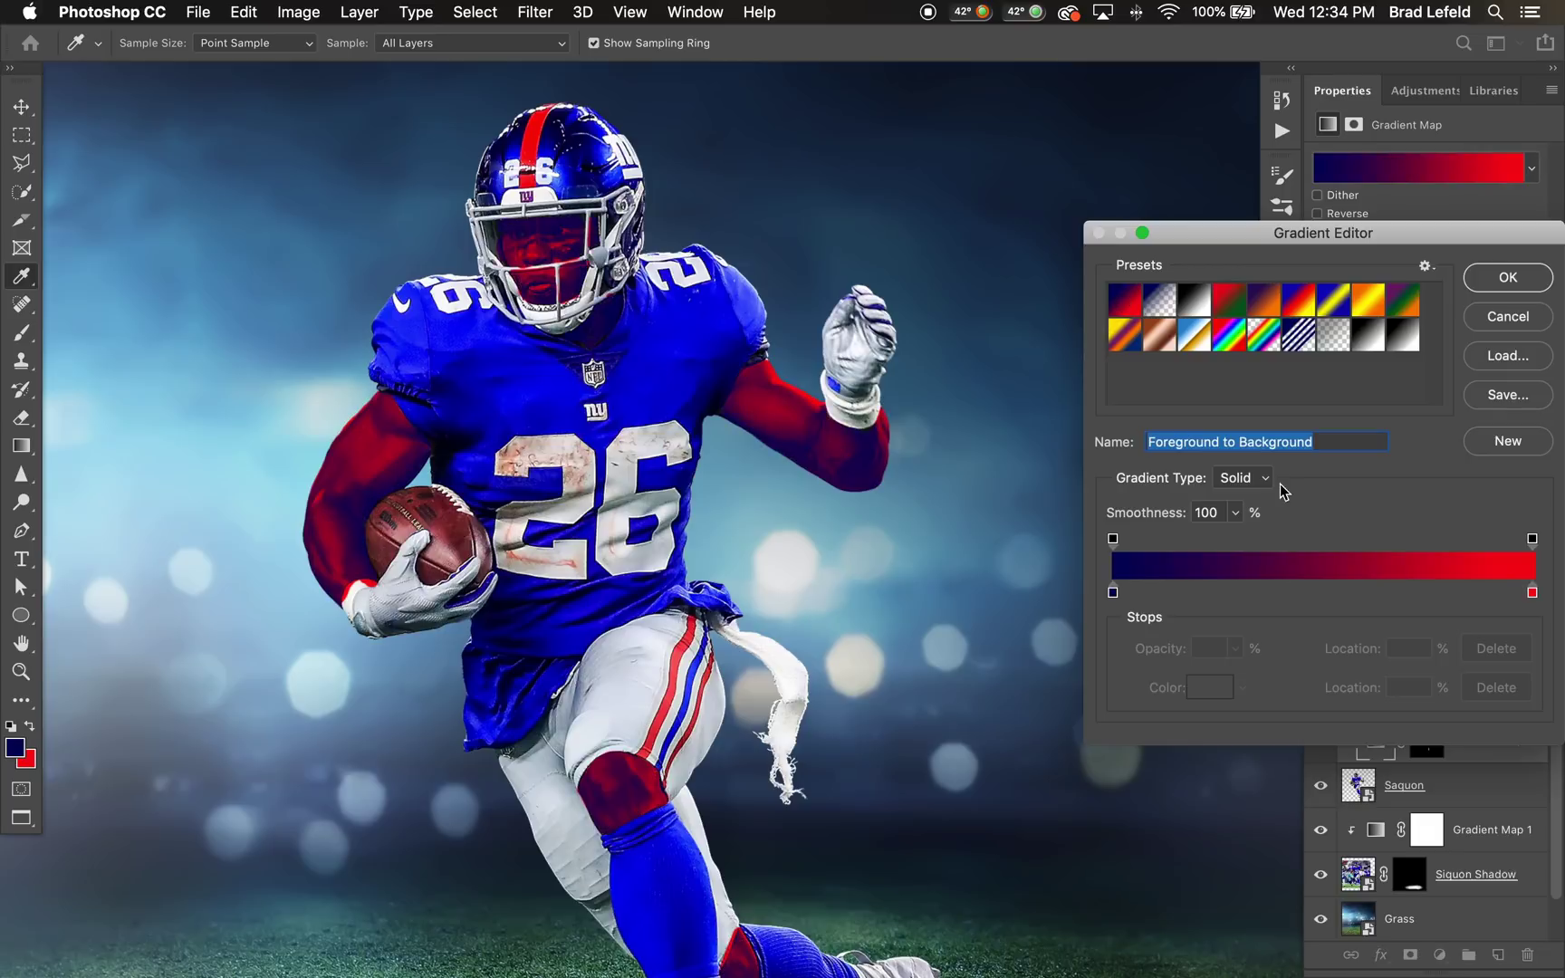
pyautogui.moveTo(1532, 594); pyautogui.dragTo(1324, 594)
pyautogui.click(1533, 593)
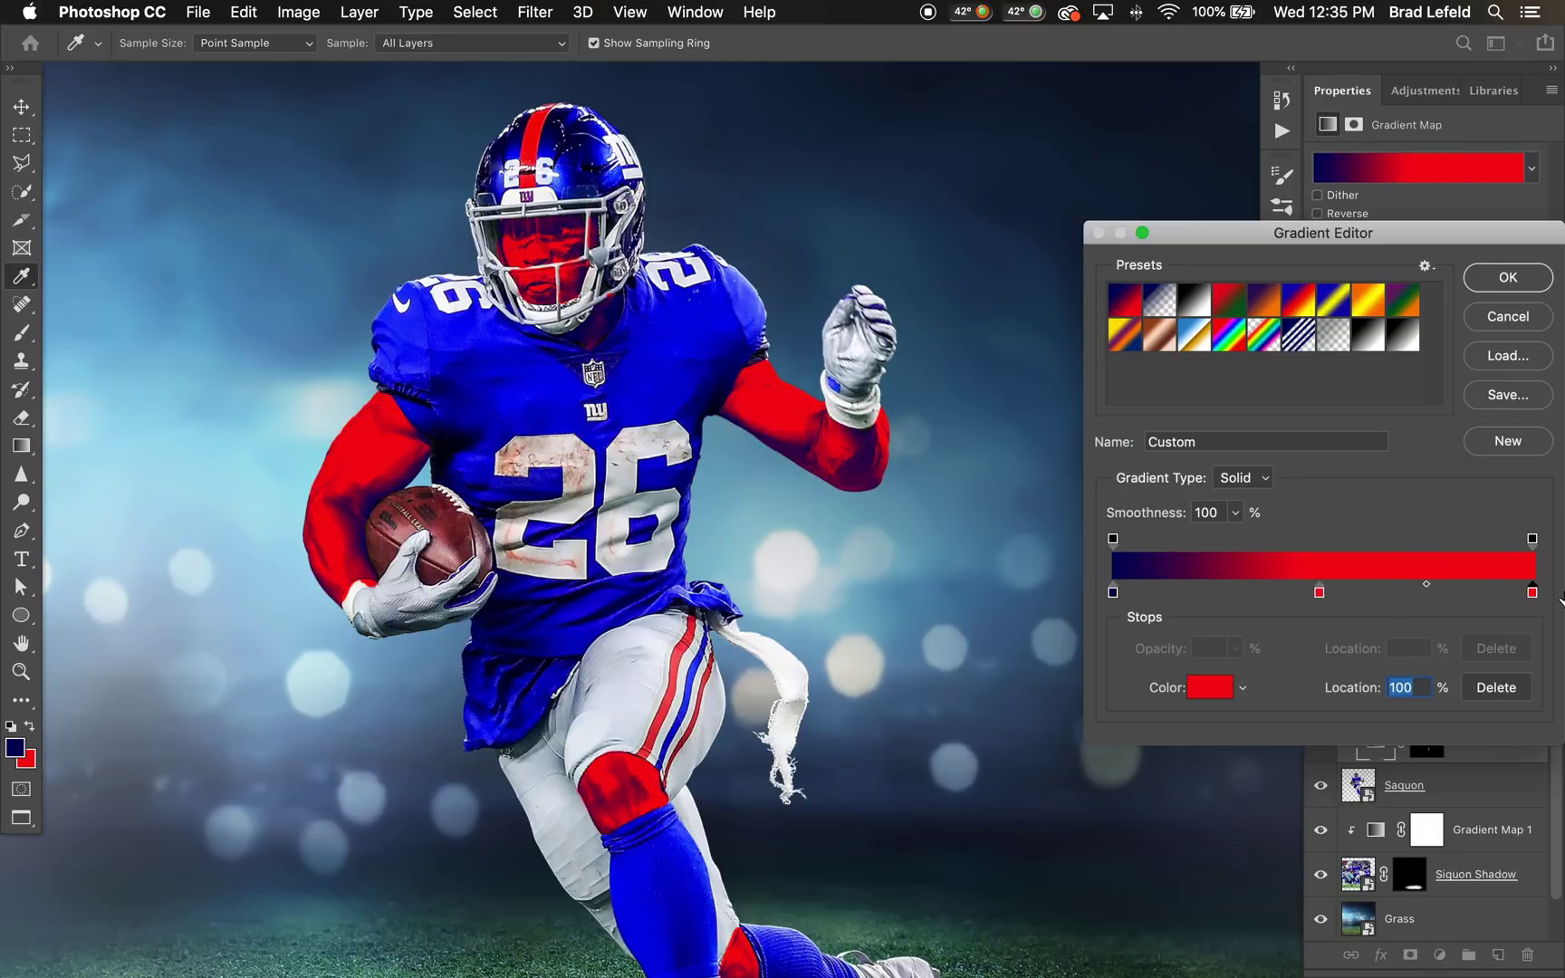
pyautogui.click(1200, 692)
pyautogui.moveTo(476, 676); pyautogui.dragTo(272, 588)
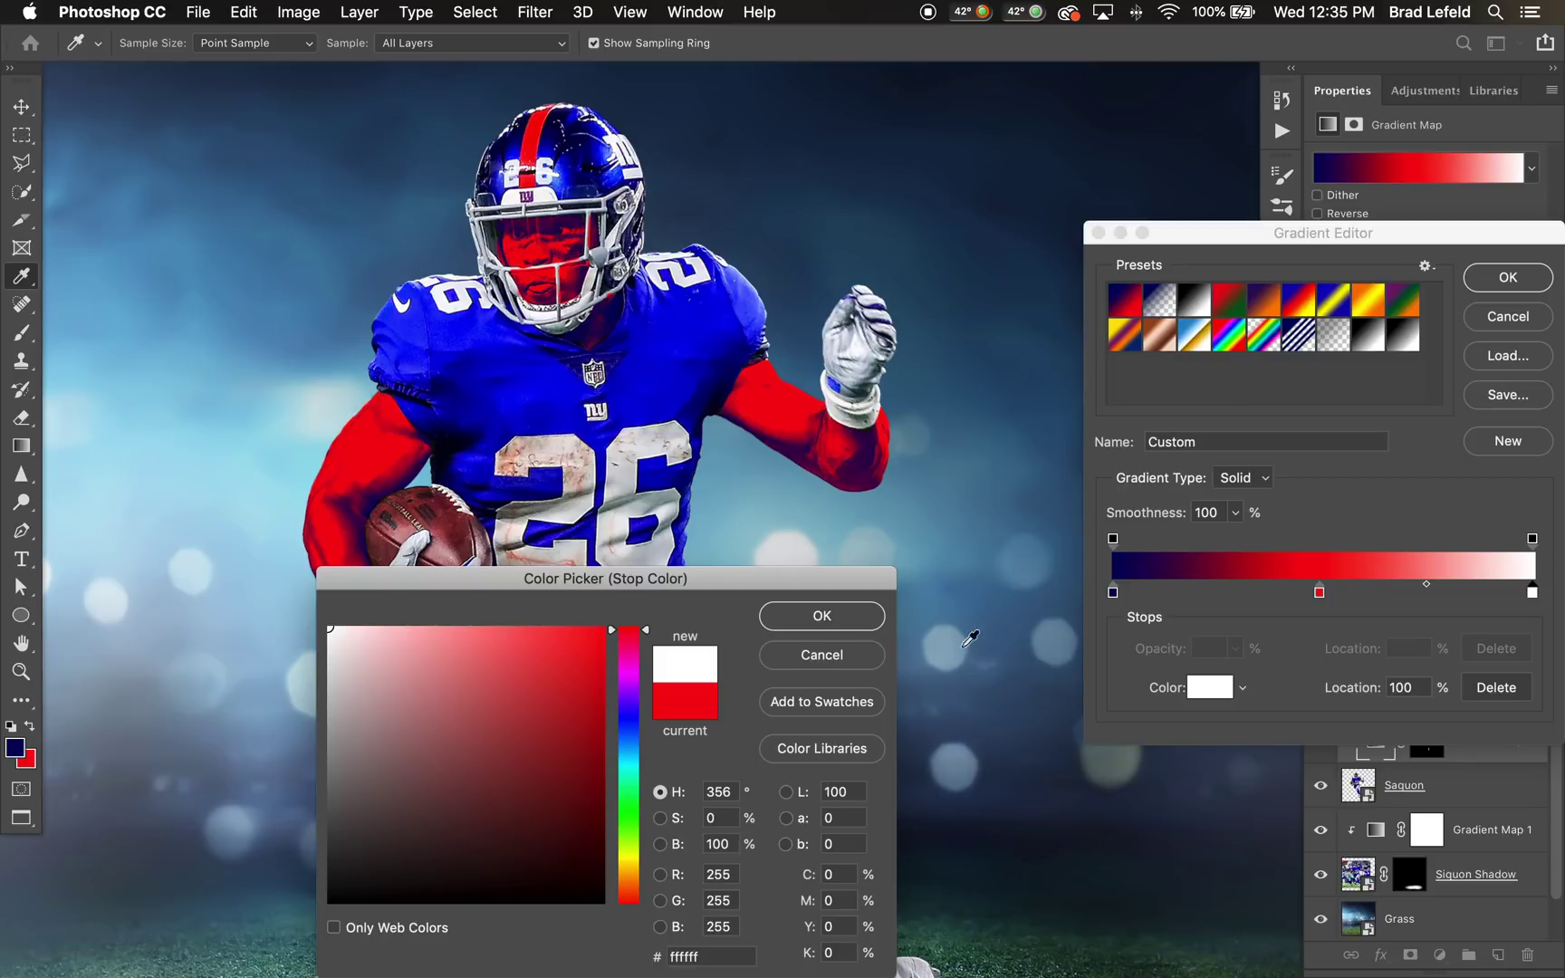
pyautogui.press('Return')
# Step: Add a navy stop near the dark end, set the 0% stop to black, and remove the red stop
pyautogui.click(1129, 593)
pyautogui.moveTo(1129, 593); pyautogui.dragTo(1174, 593)
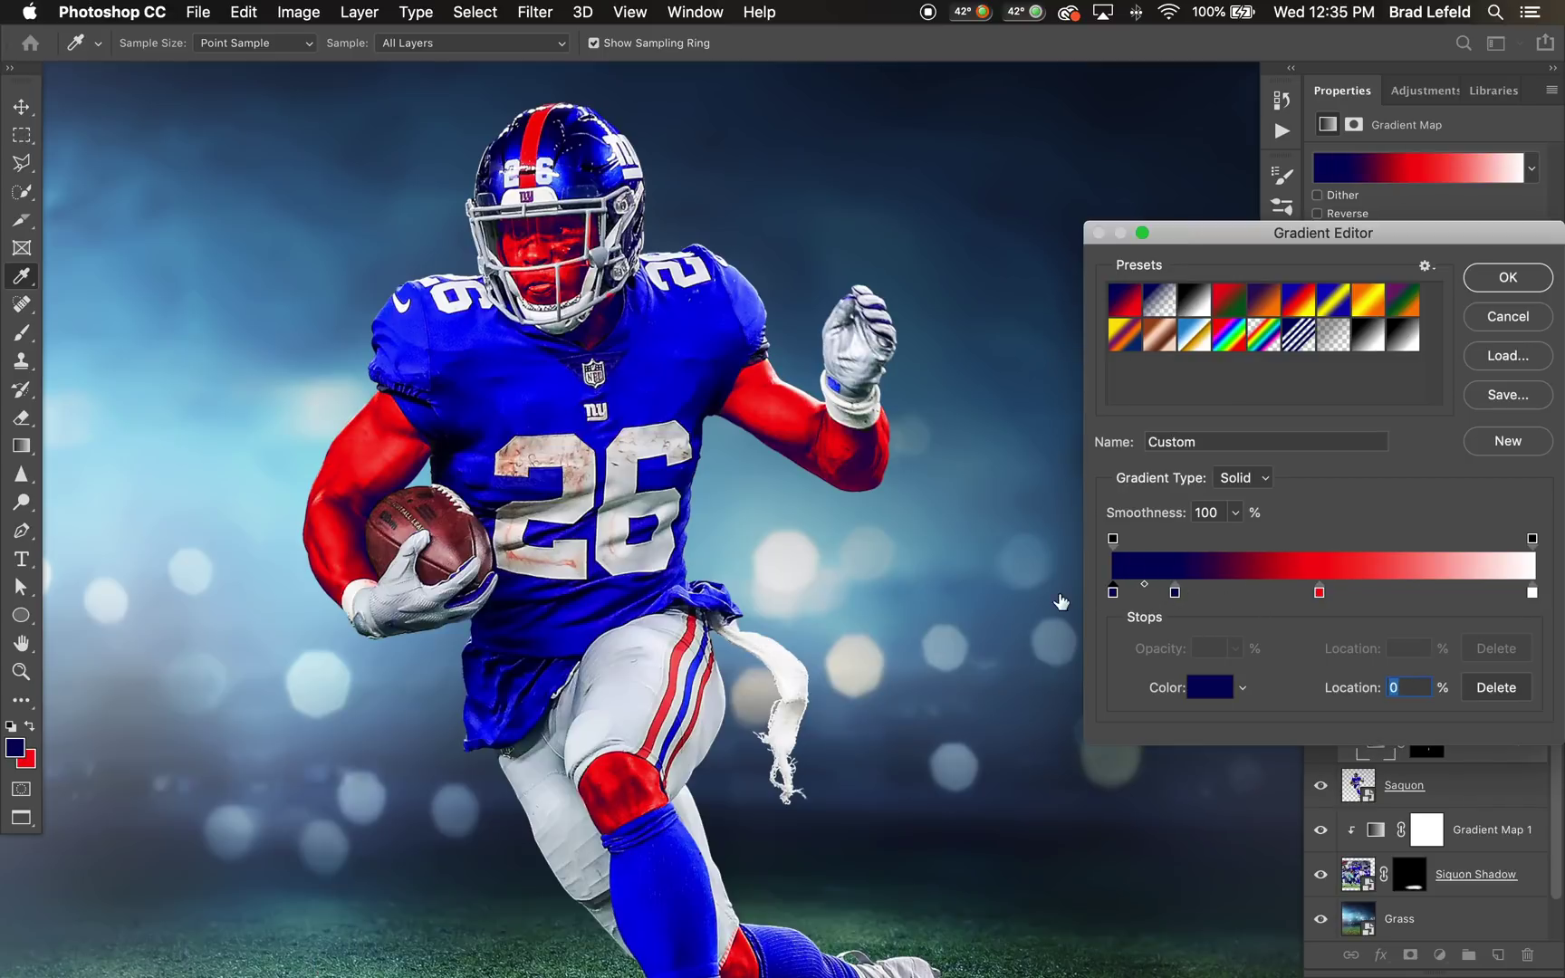
pyautogui.click(1207, 688)
pyautogui.moveTo(469, 772); pyautogui.dragTo(634, 938)
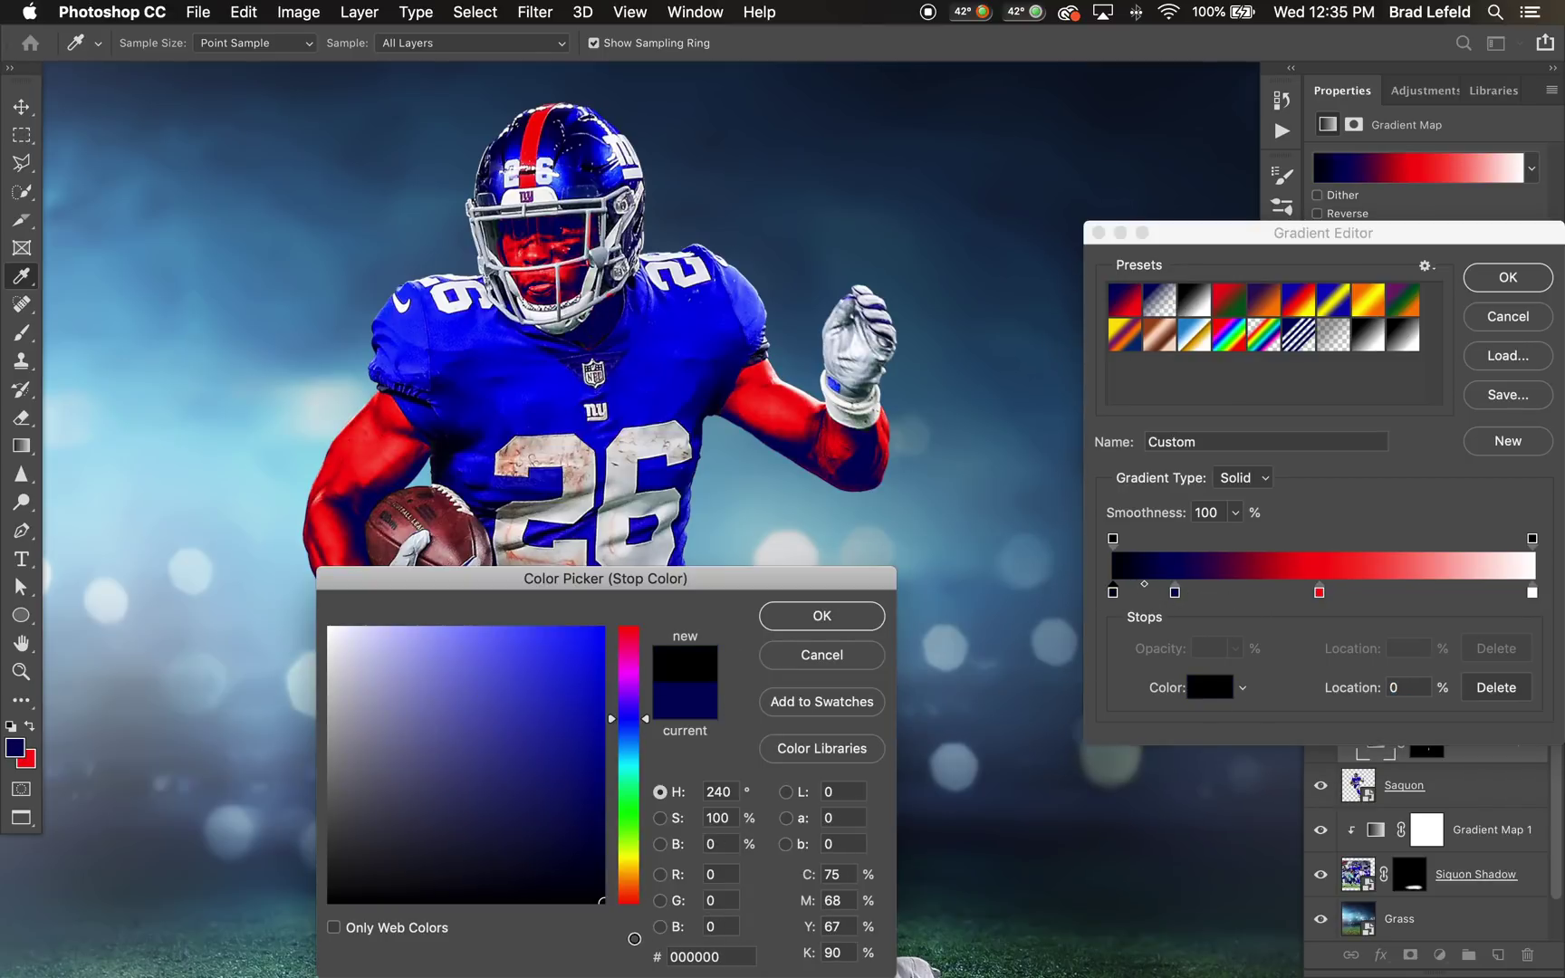
pyautogui.click(821, 616)
pyautogui.moveTo(1175, 593); pyautogui.dragTo(1202, 593)
pyautogui.moveTo(1320, 593); pyautogui.dragTo(1277, 748)
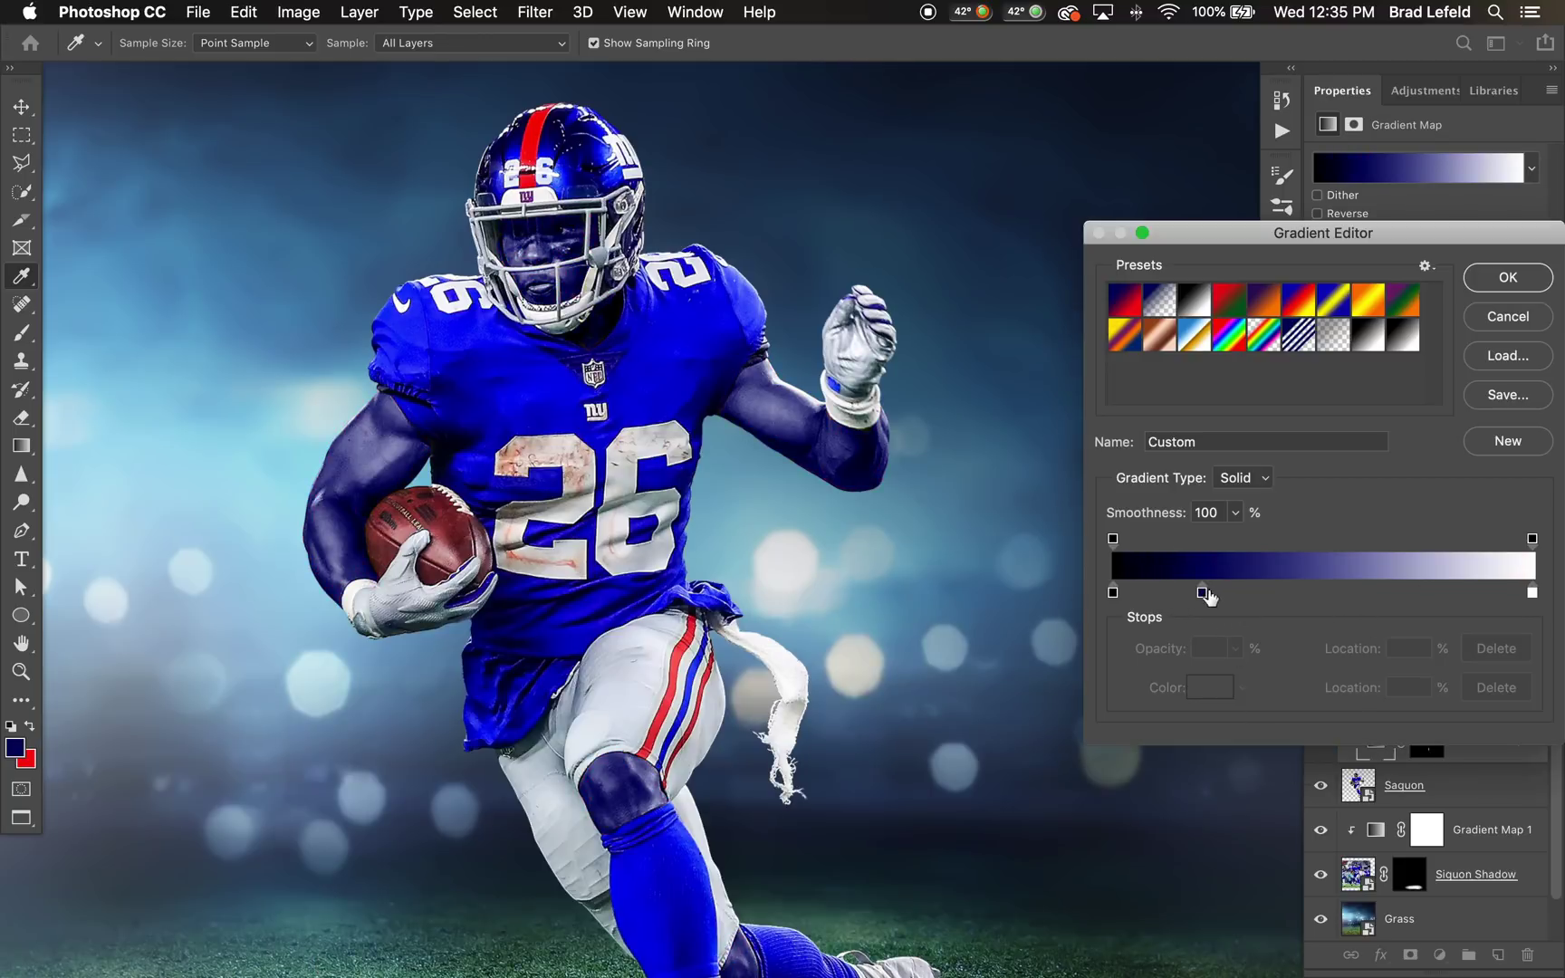
# Step: Add a stop sampled from the jersey blue and position the navy stop at 15%
pyautogui.click(1369, 598)
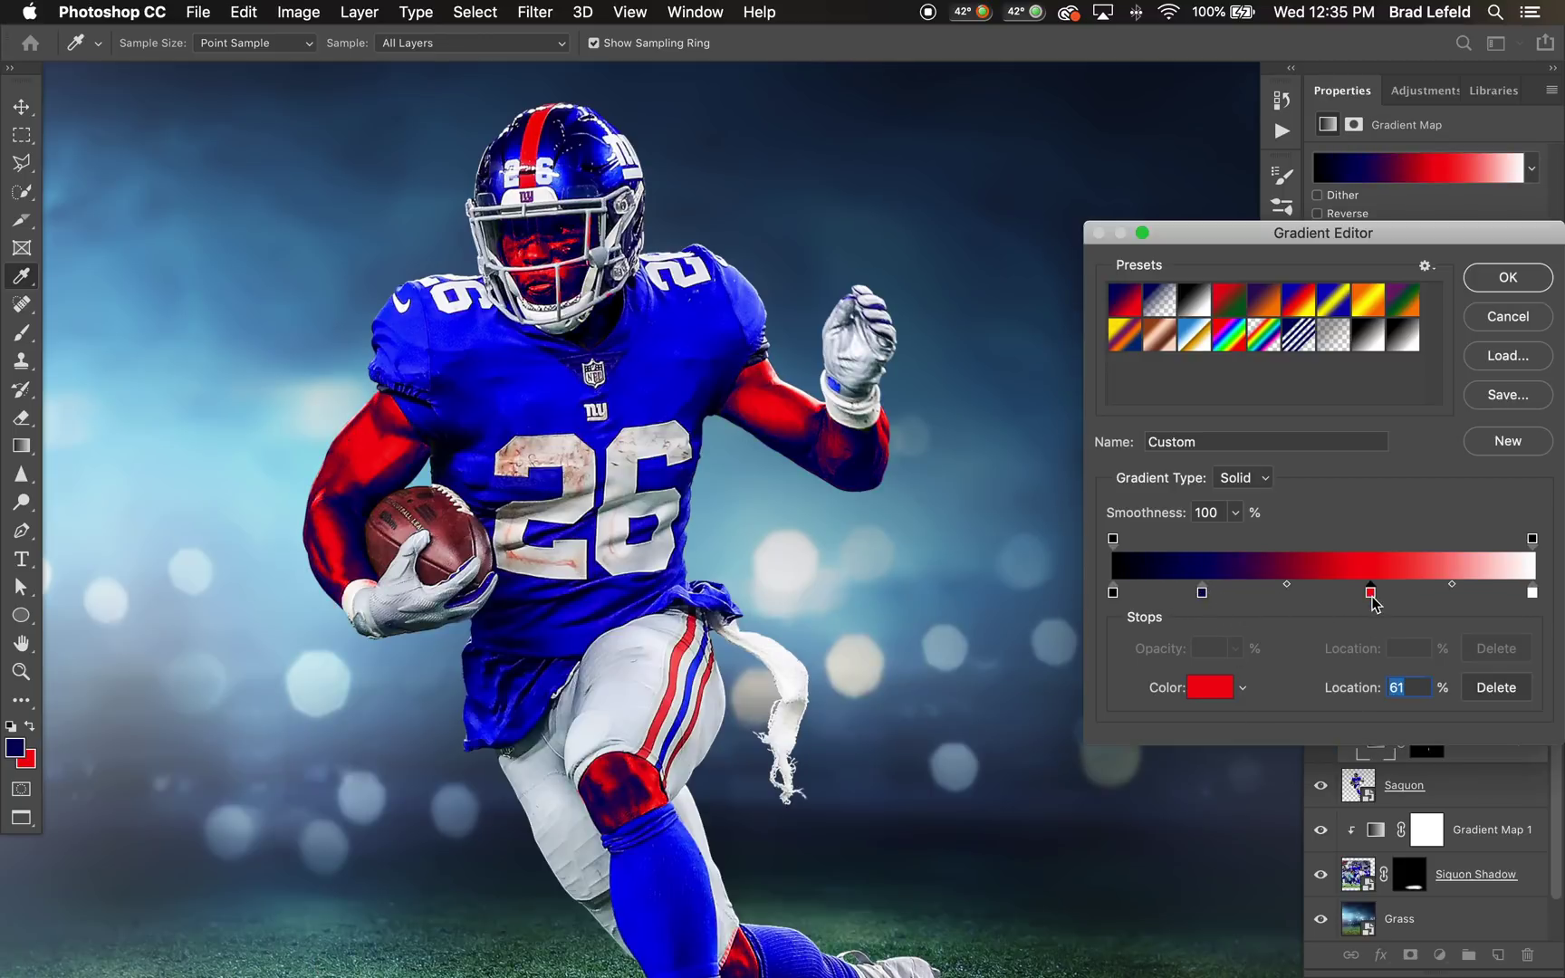
pyautogui.click(1210, 690)
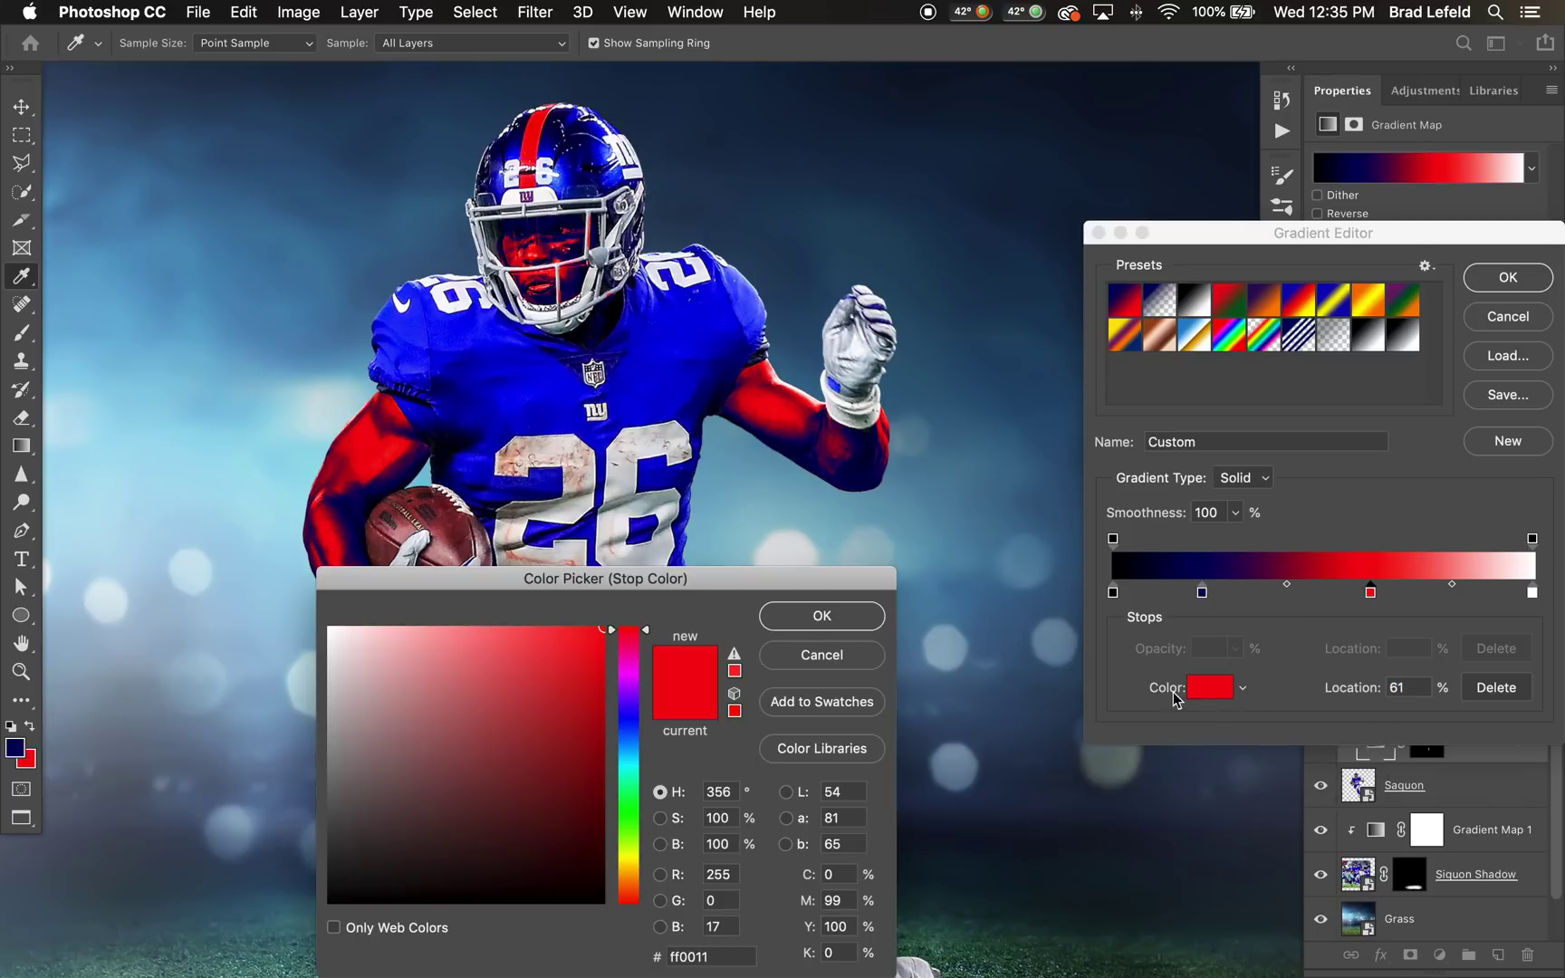
pyautogui.click(554, 396)
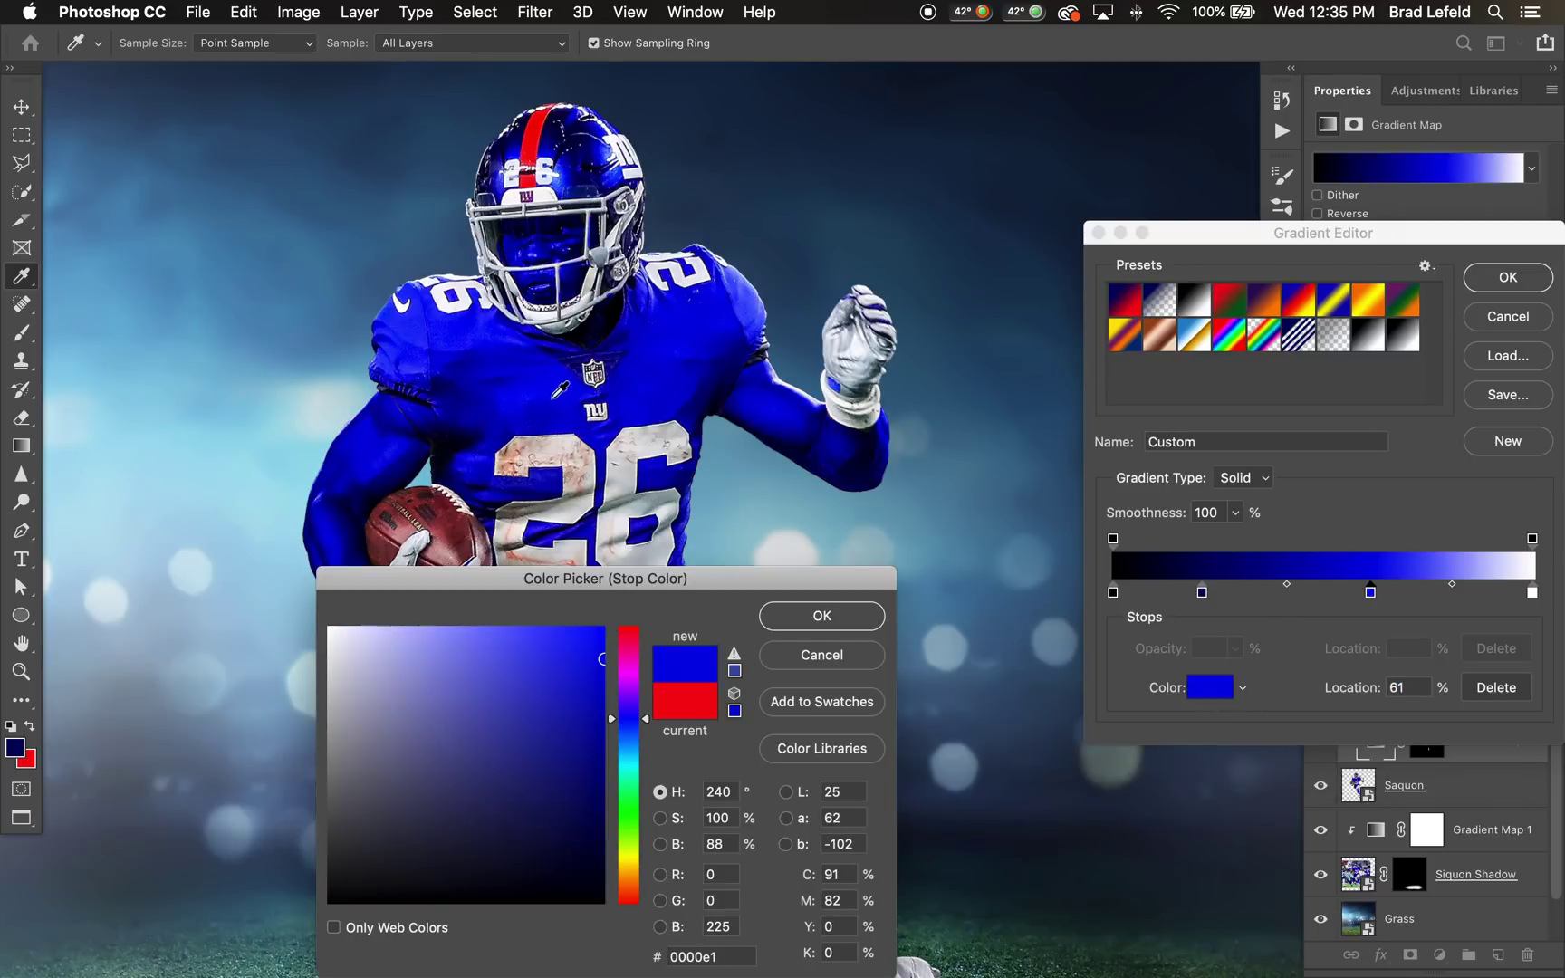
pyautogui.click(818, 619)
pyautogui.moveTo(1383, 594); pyautogui.dragTo(1325, 601)
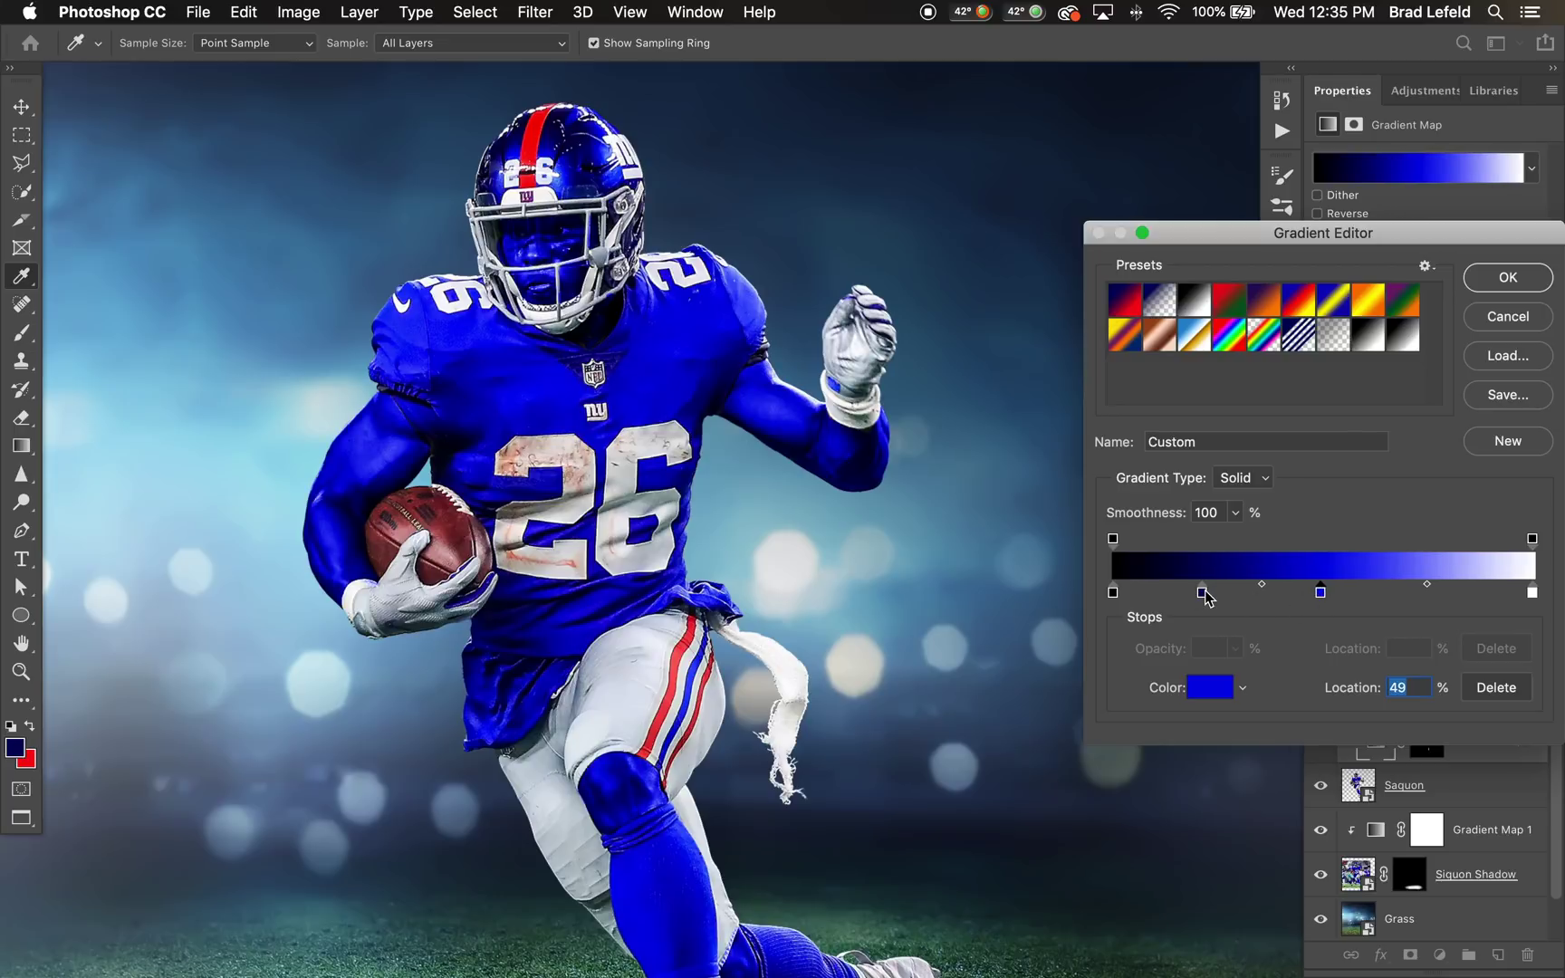
pyautogui.moveTo(1204, 596); pyautogui.dragTo(1178, 596)
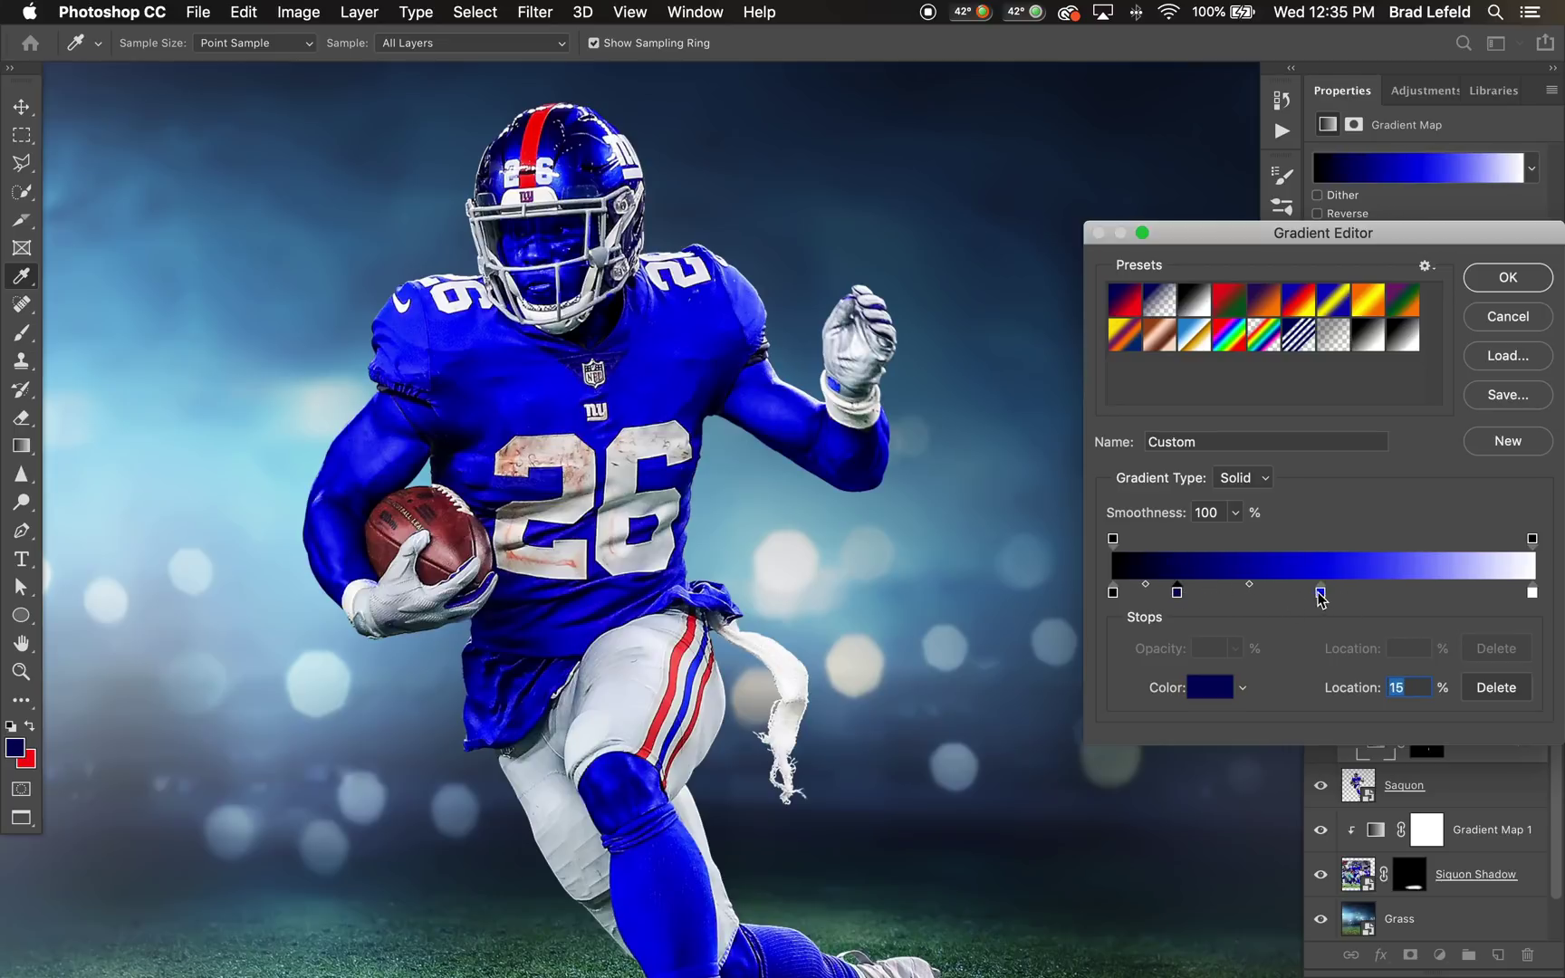
pyautogui.moveTo(1320, 594); pyautogui.dragTo(1246, 604)
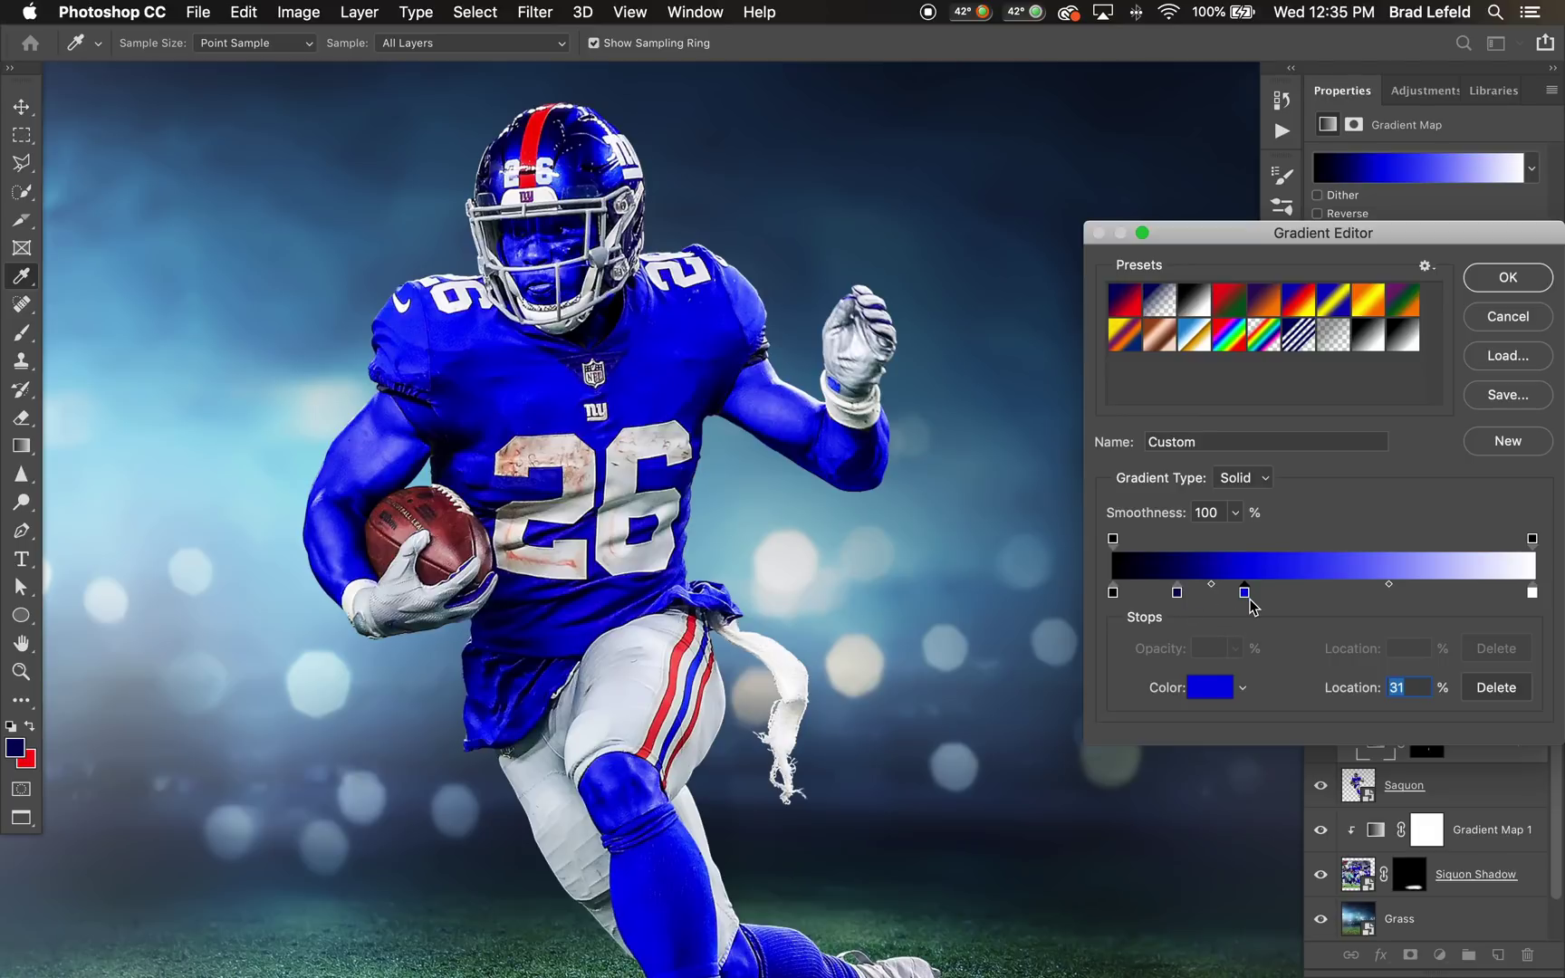
# Step: Change the navy gradient stop to purple
pyautogui.doubleClick(1177, 592)
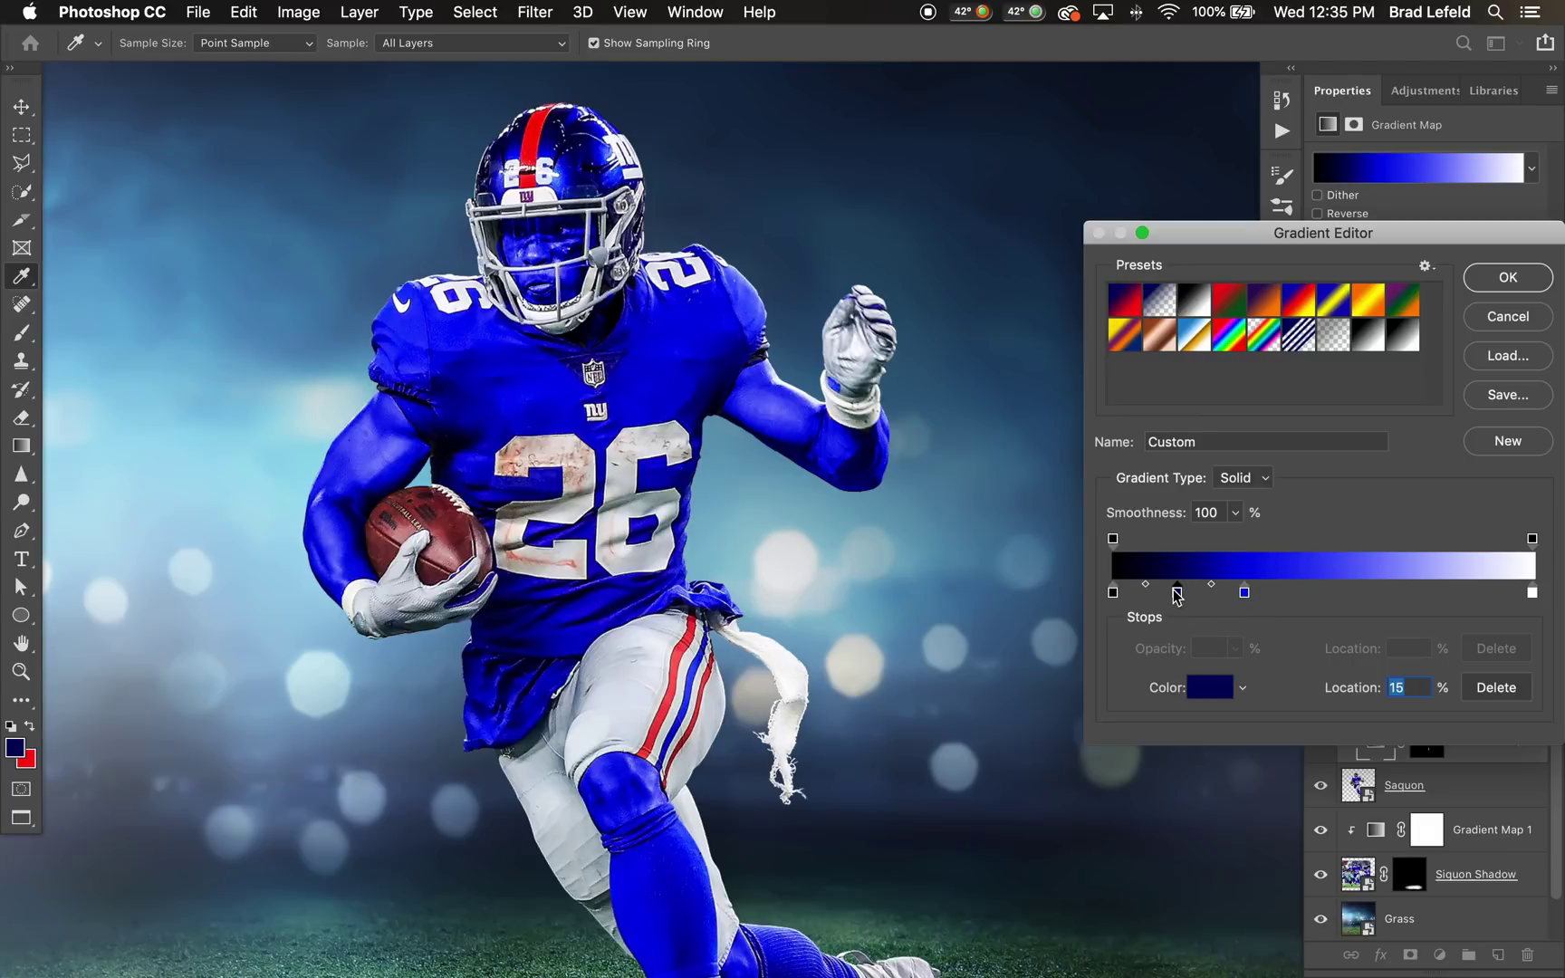
pyautogui.click(629, 694)
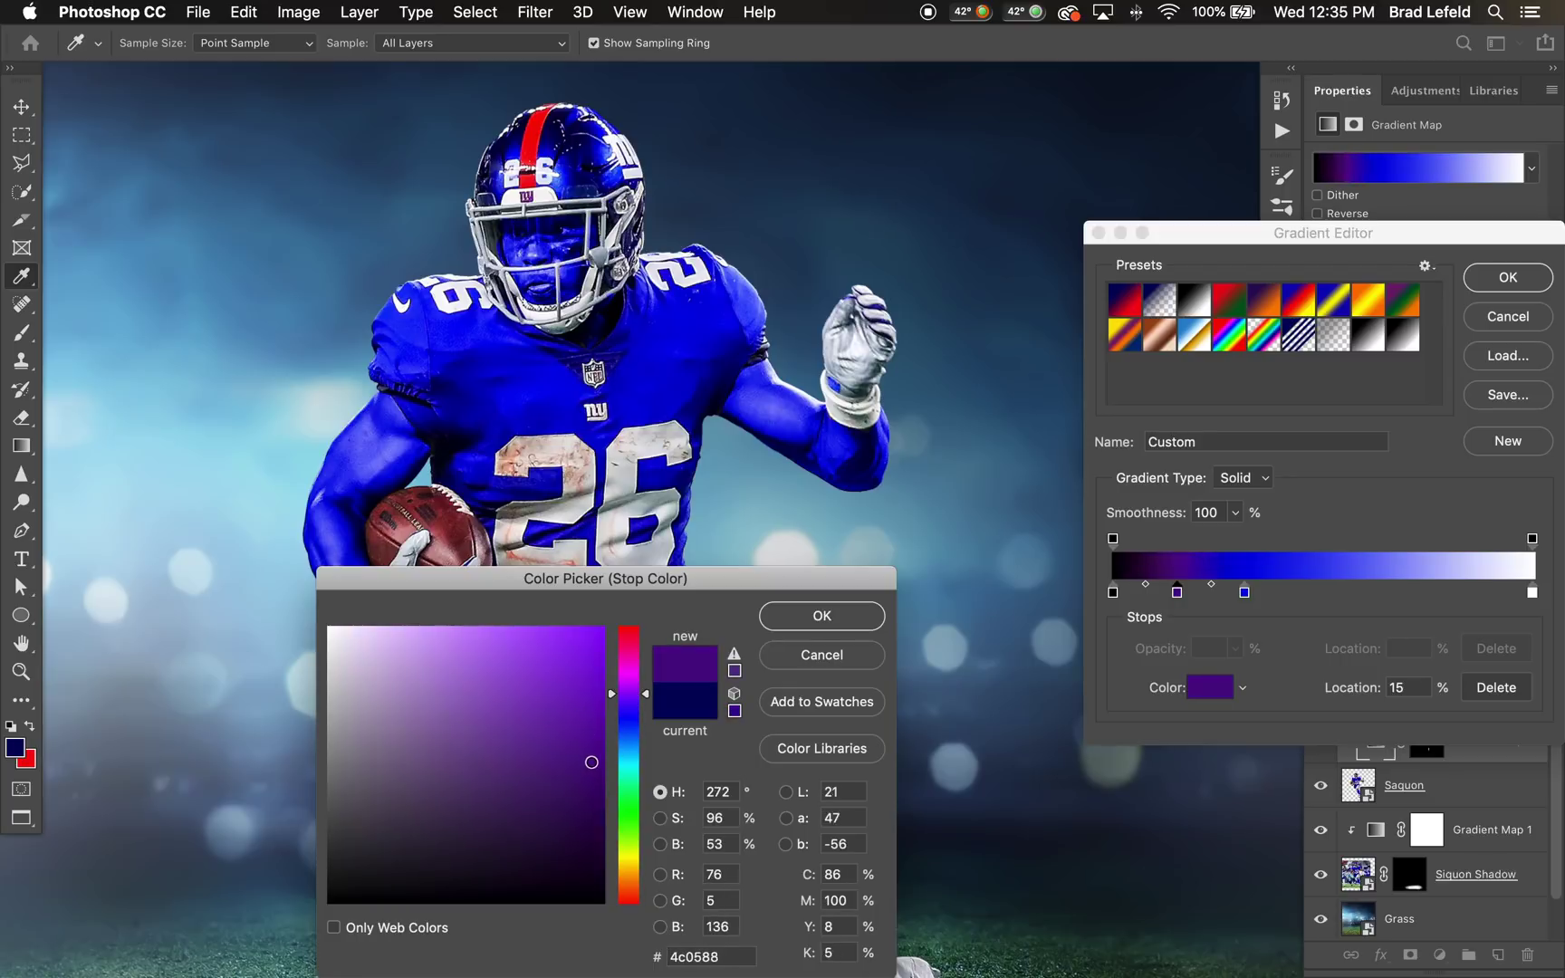
pyautogui.moveTo(587, 763); pyautogui.dragTo(598, 803)
pyautogui.click(822, 616)
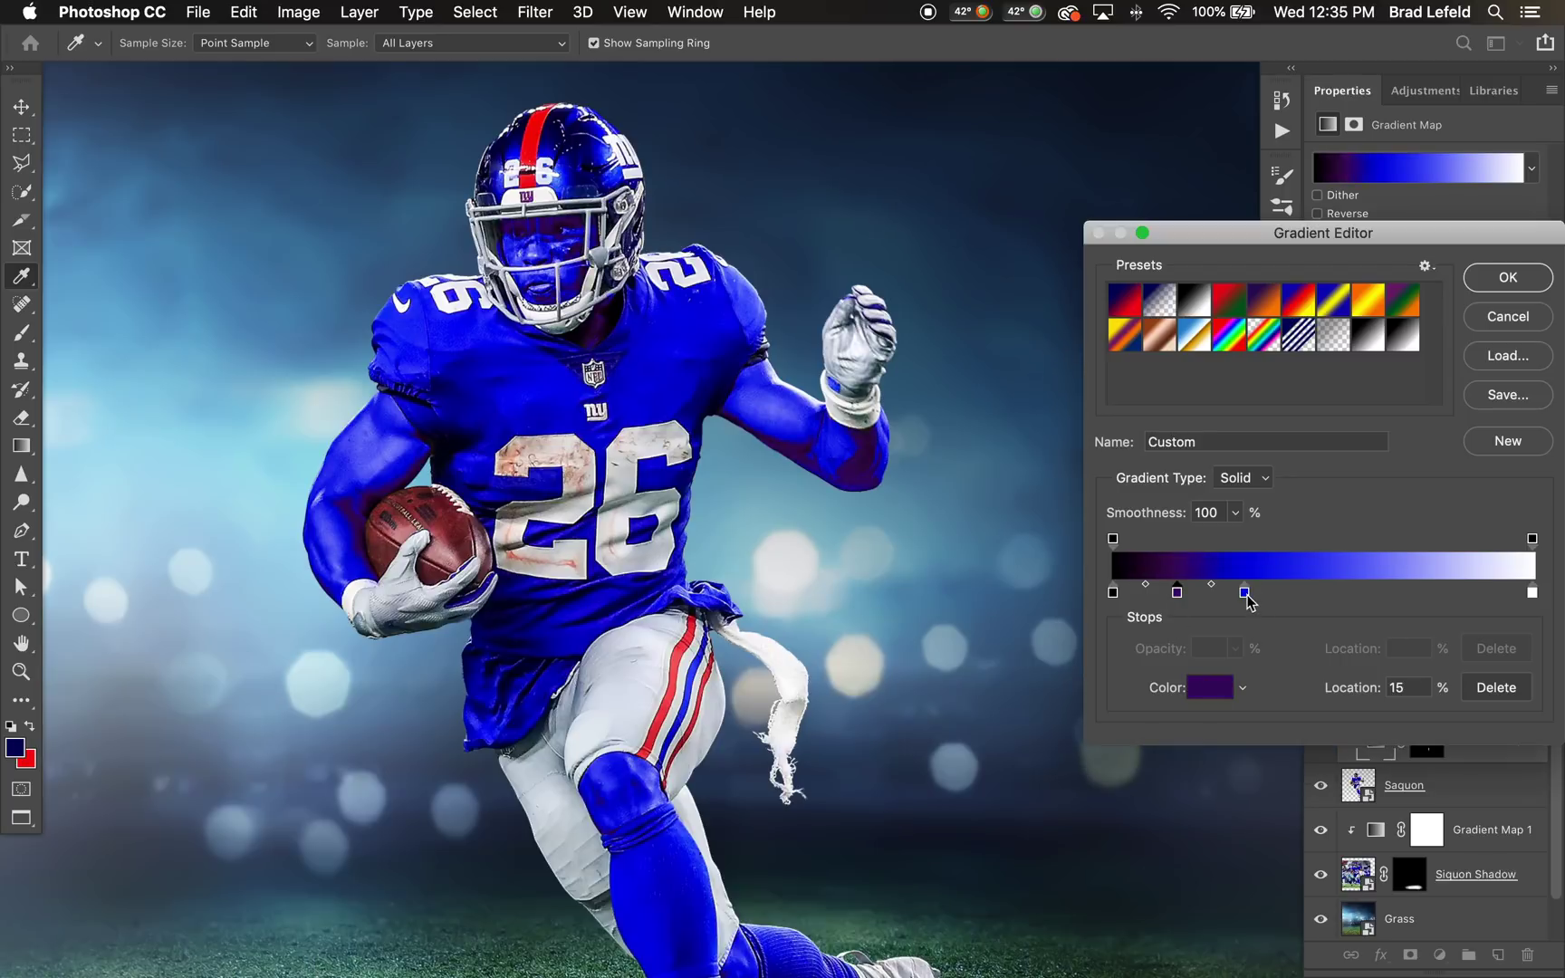
# Step: Change the blue stop to a rich gold and move it further right
pyautogui.click(1245, 594)
pyautogui.click(1210, 688)
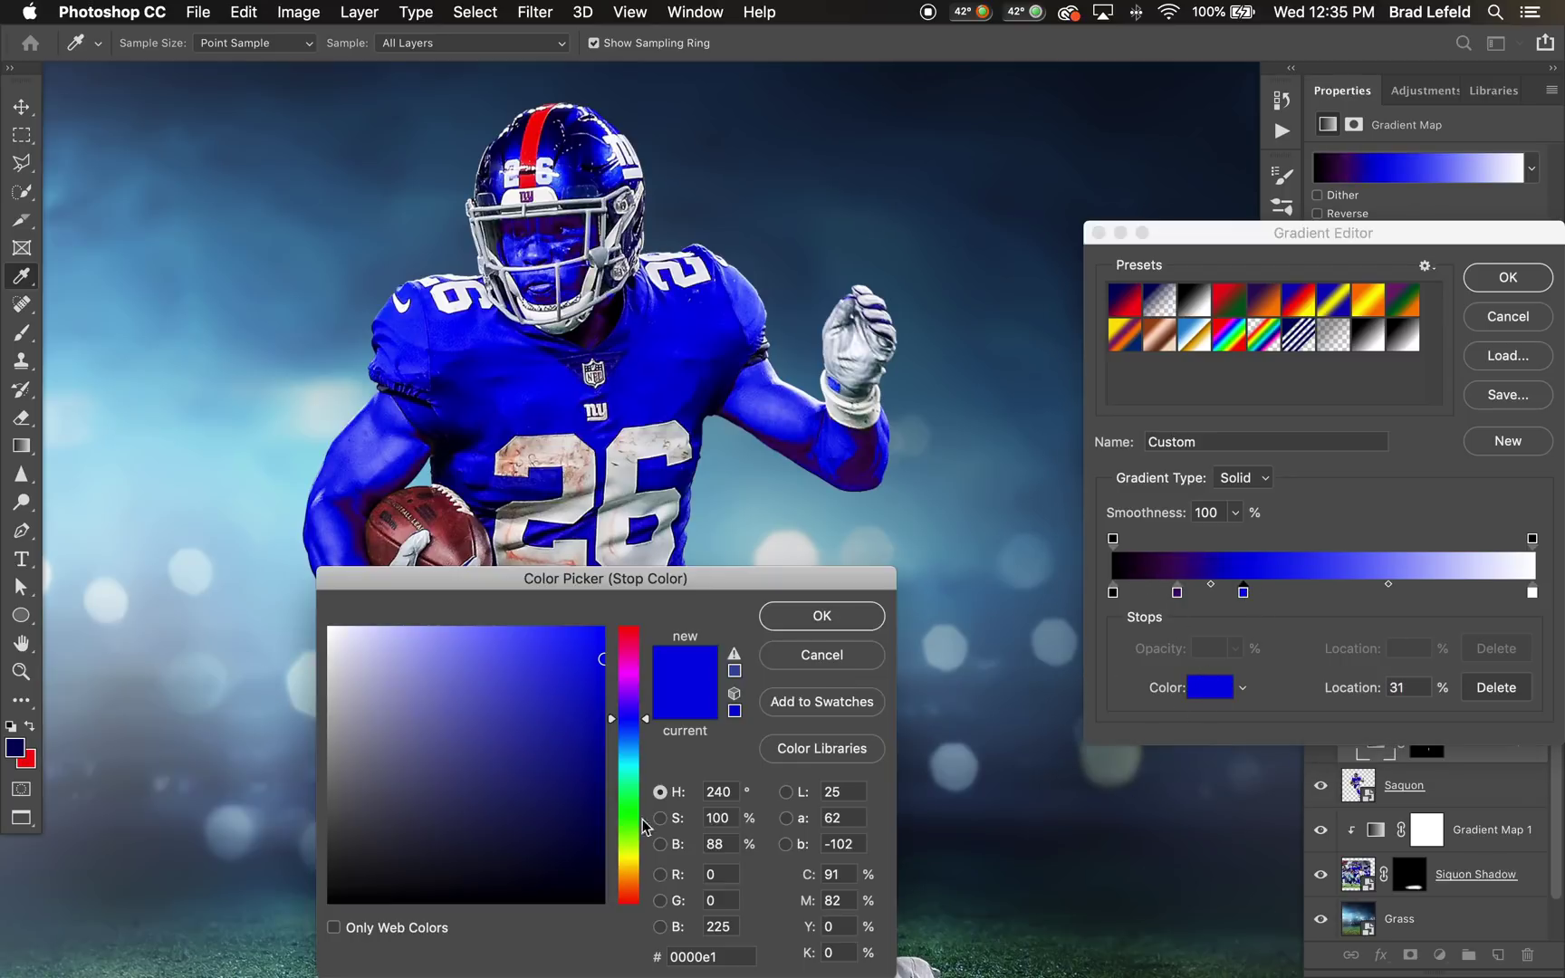
pyautogui.click(628, 855)
pyautogui.moveTo(567, 718); pyautogui.dragTo(597, 741)
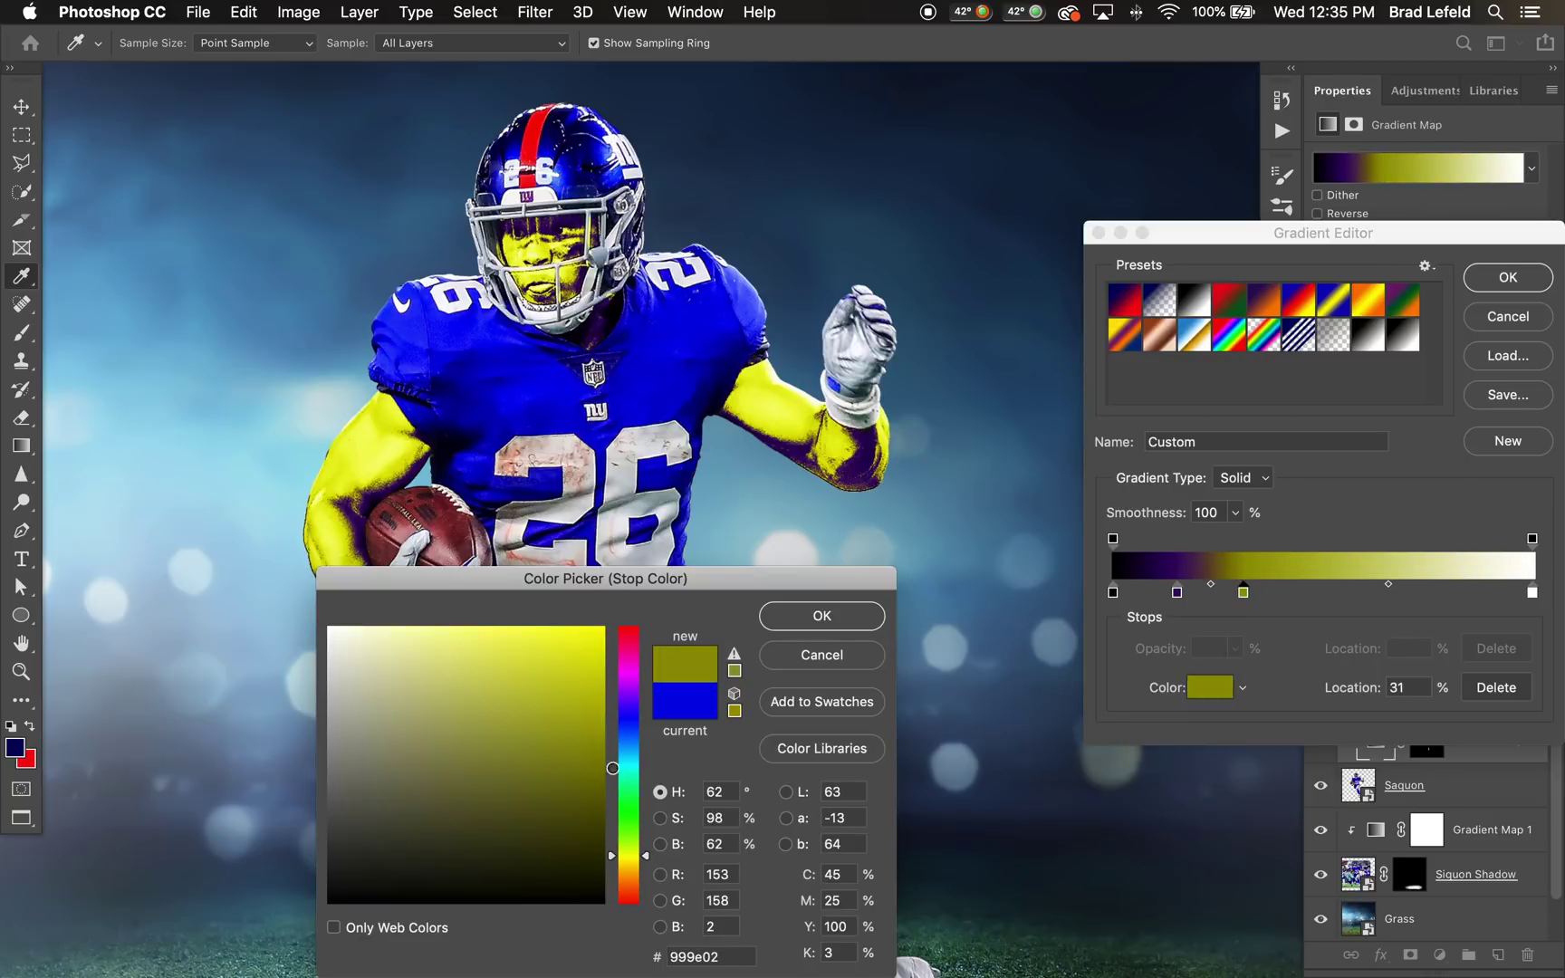
pyautogui.moveTo(645, 857); pyautogui.dragTo(647, 869)
pyautogui.moveTo(600, 739); pyautogui.dragTo(601, 655)
pyautogui.click(821, 616)
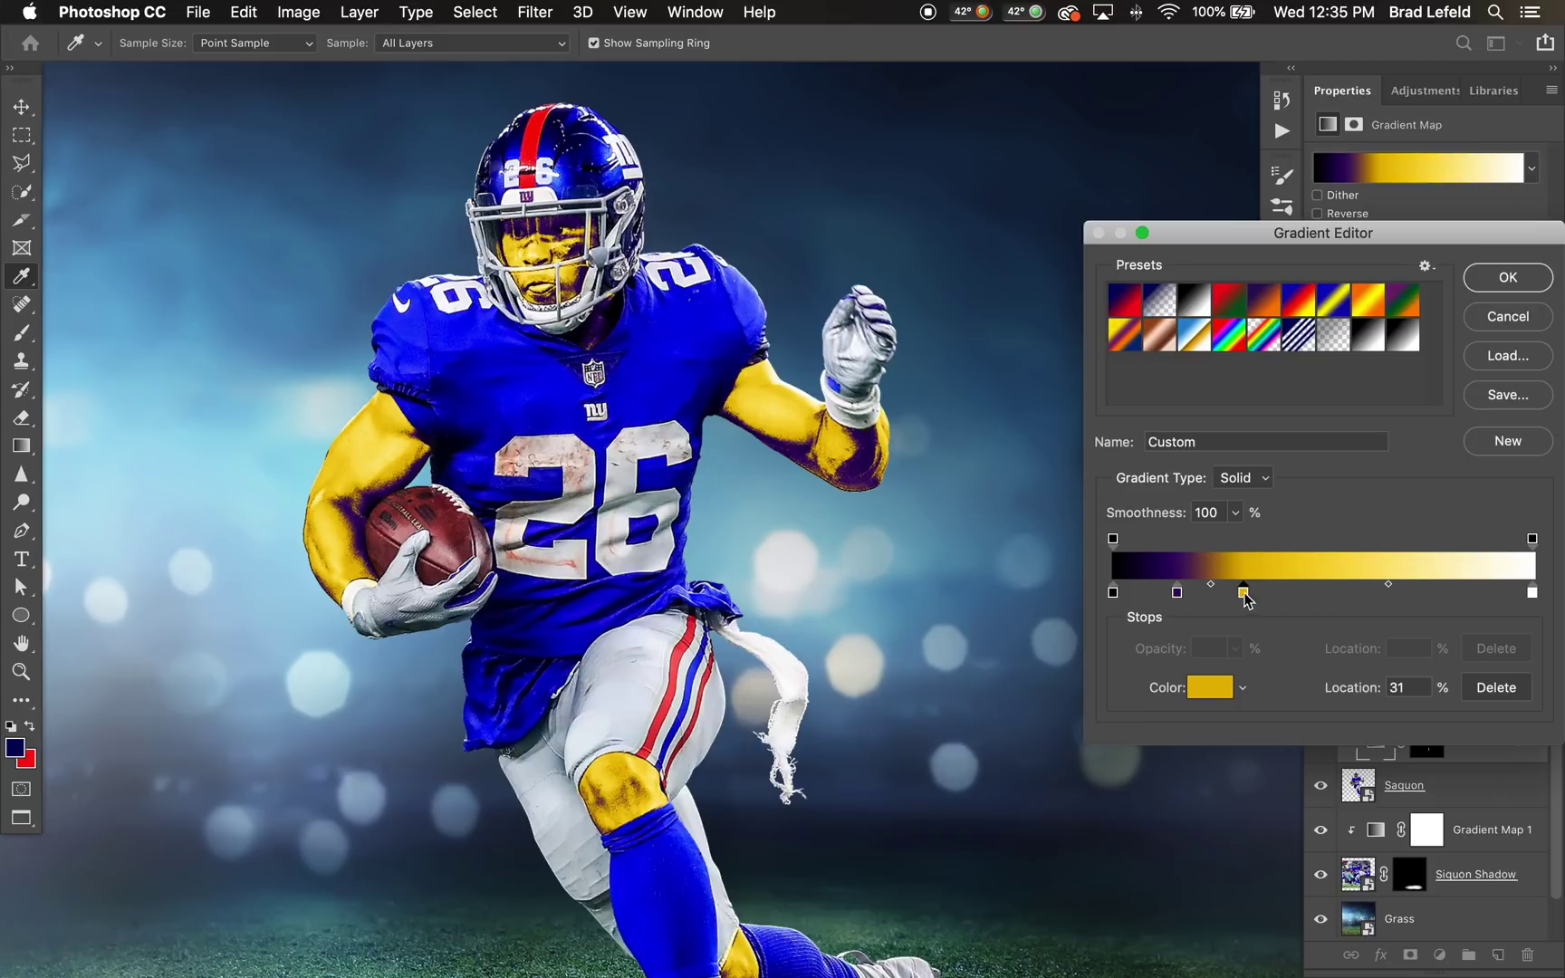
pyautogui.moveTo(1245, 598); pyautogui.dragTo(1424, 600)
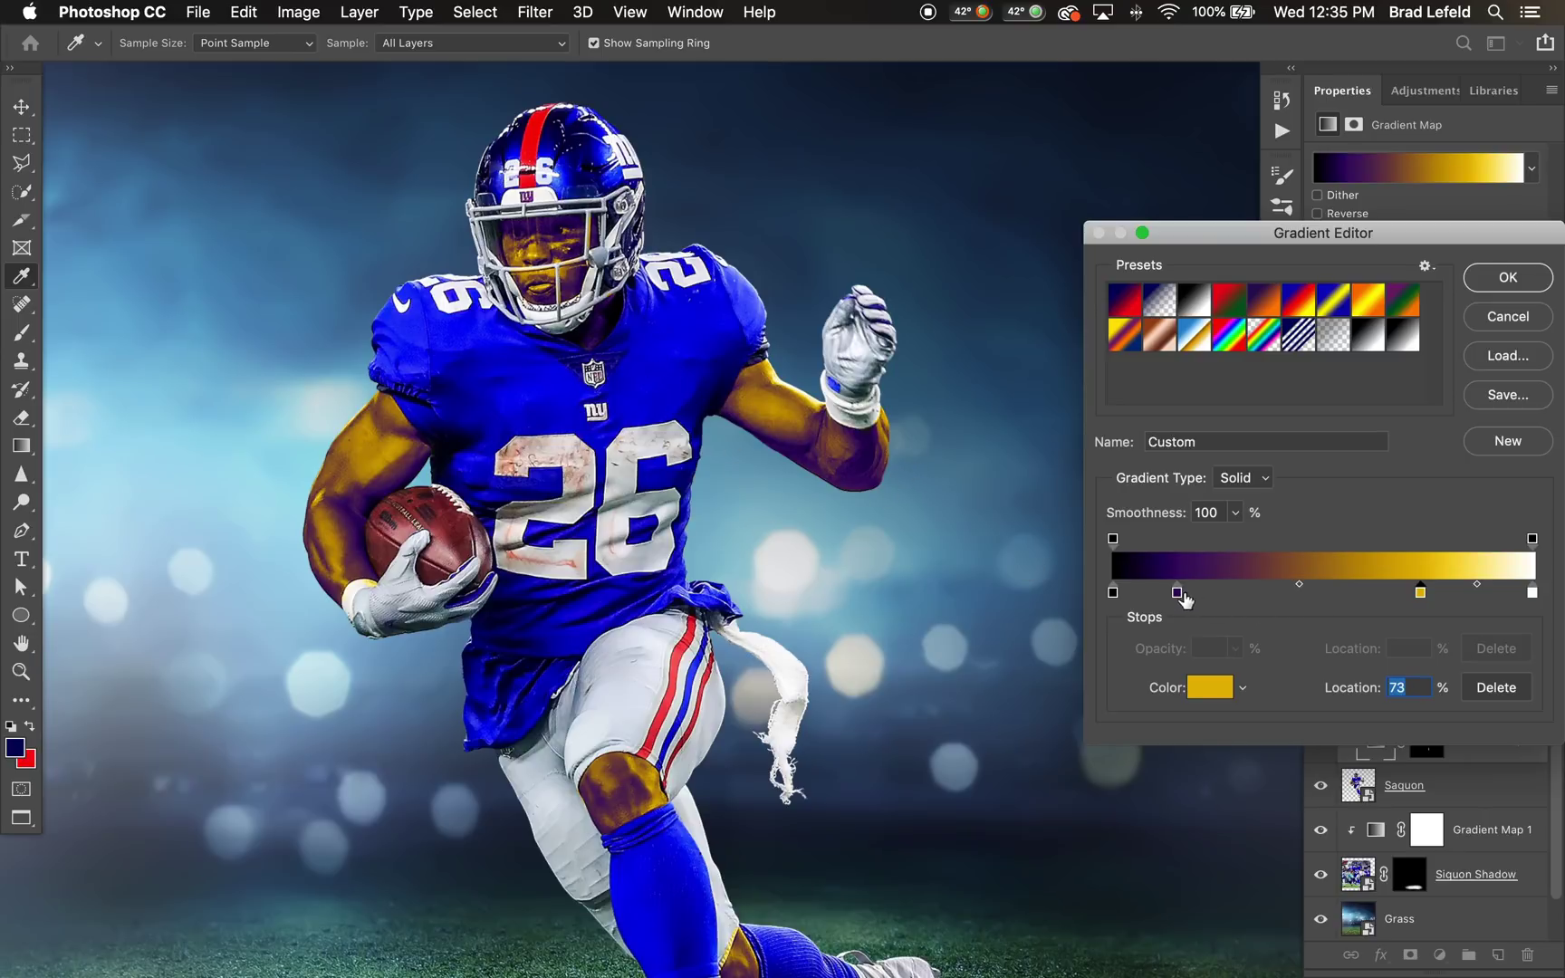
# Step: Make the purple stop dark green at 9% and move the gold stop to 79%
pyautogui.doubleClick(1177, 594)
pyautogui.click(629, 811)
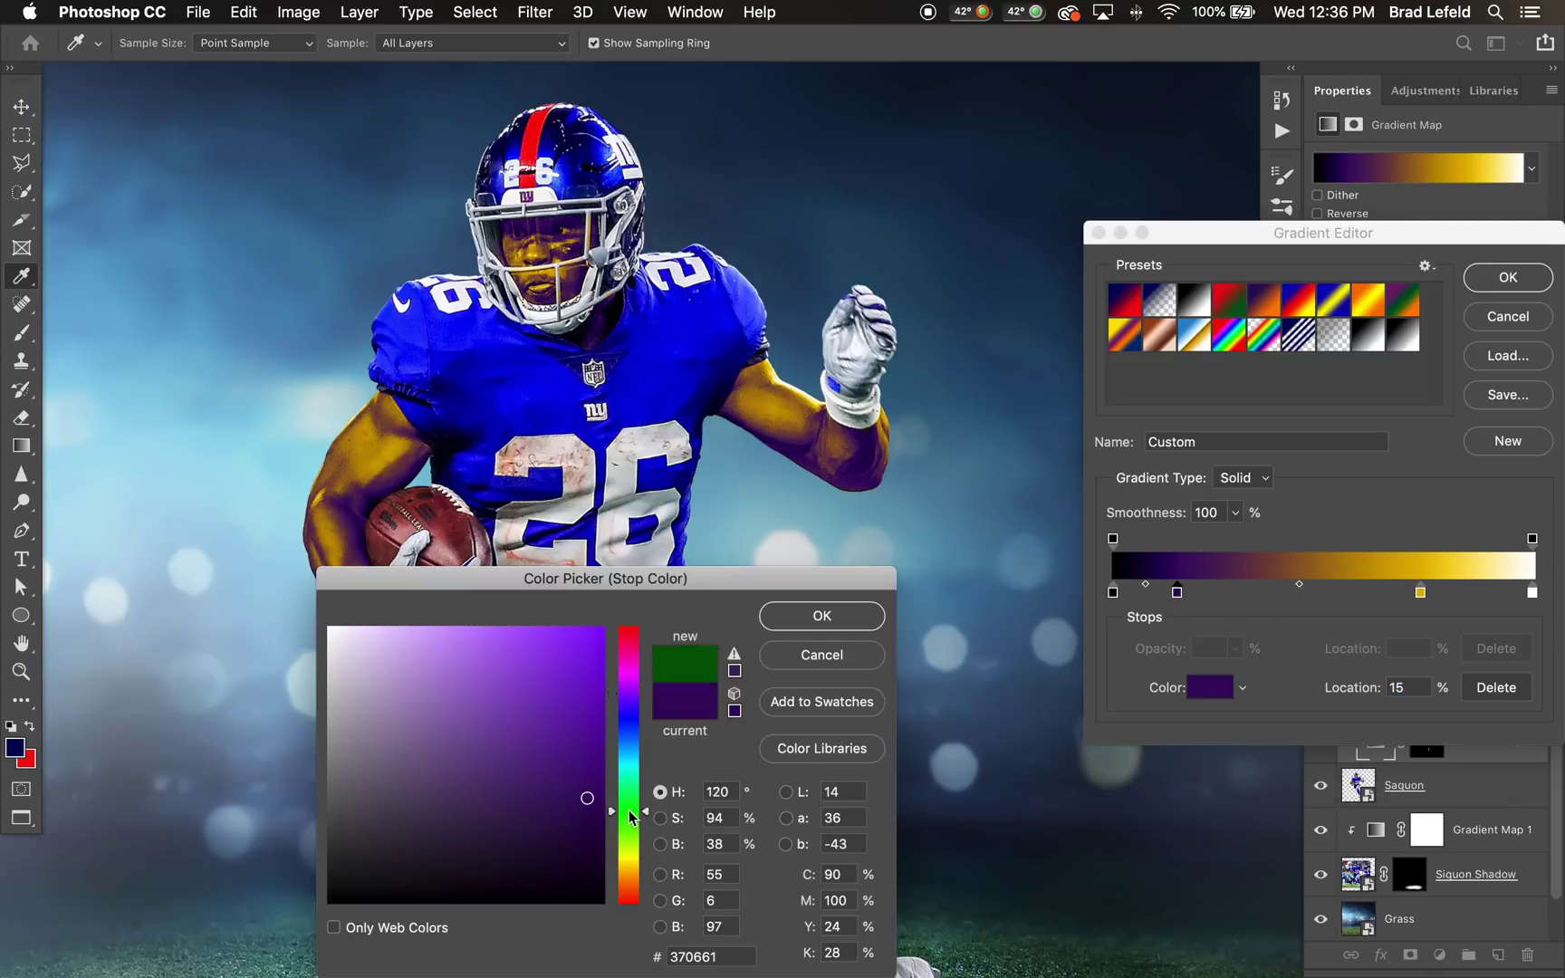
pyautogui.moveTo(588, 793); pyautogui.dragTo(589, 820)
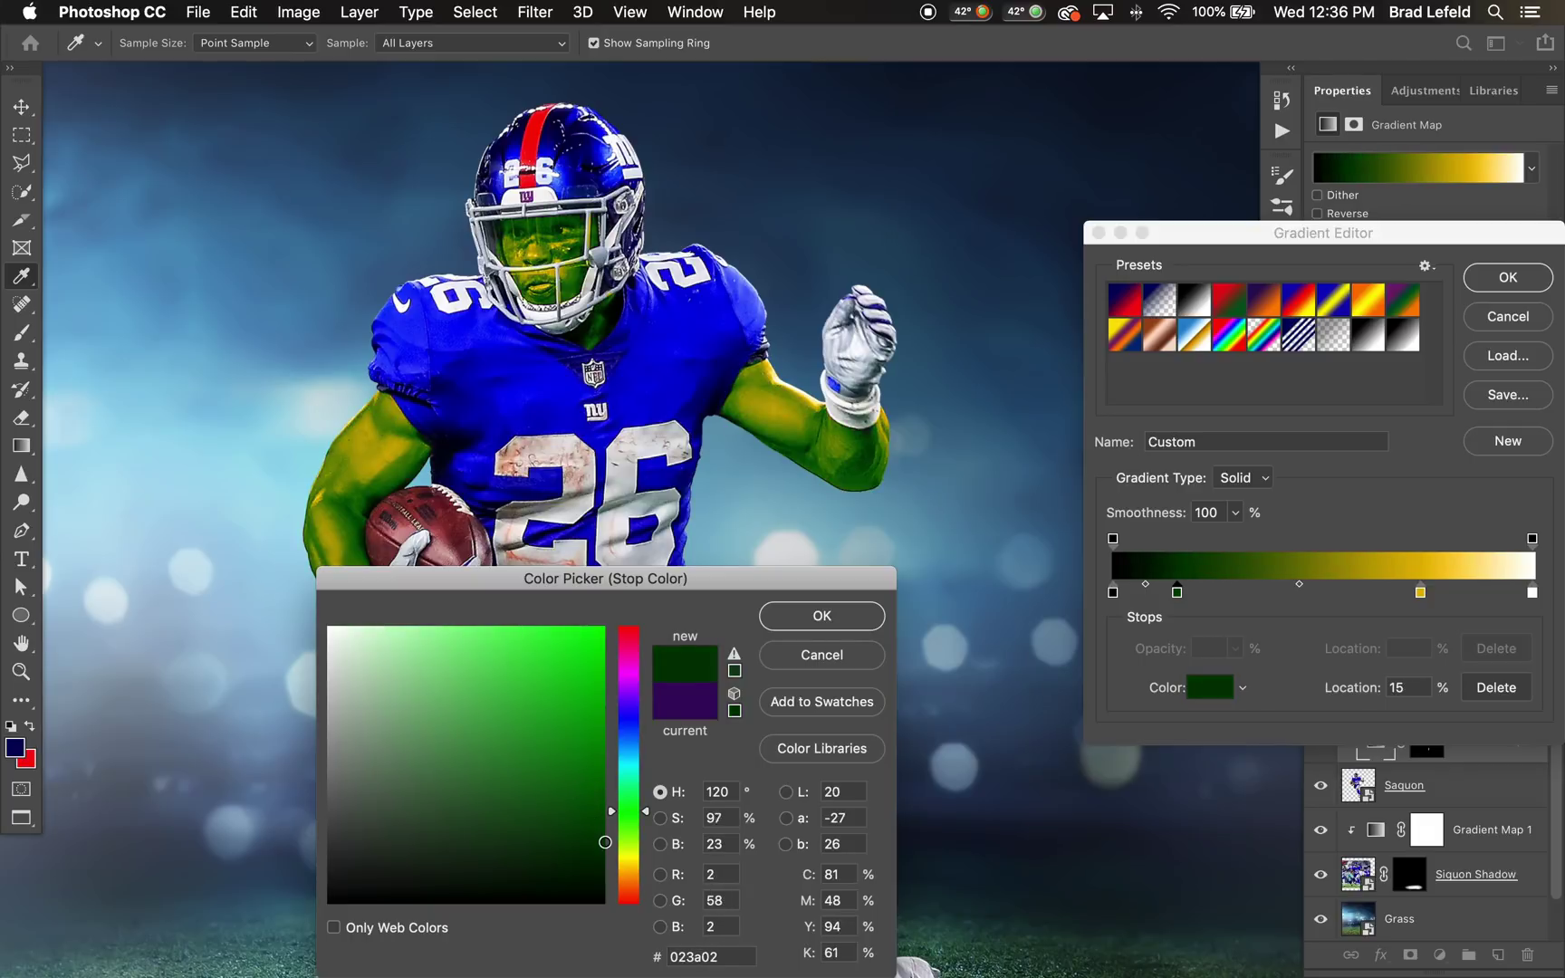
pyautogui.click(820, 617)
pyautogui.moveTo(1176, 593)
pyautogui.mouseDown()
pyautogui.moveTo(1152, 597)
pyautogui.moveTo(1206, 598)
pyautogui.mouseUp()
pyautogui.moveTo(1420, 595); pyautogui.dragTo(1447, 602)
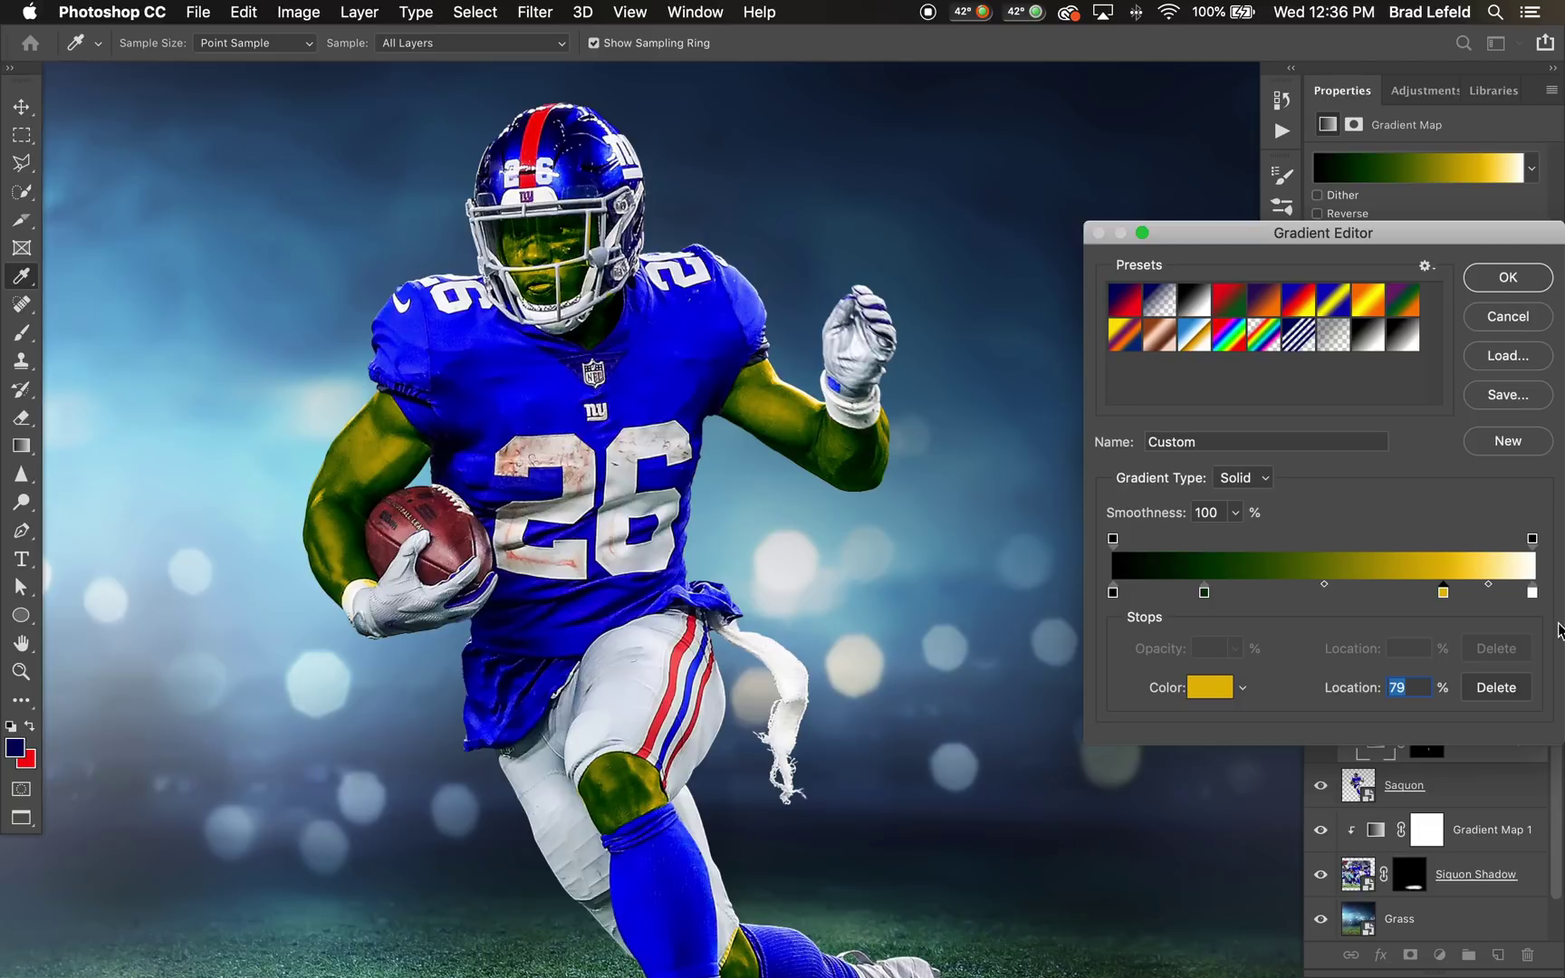
# Step: Set the white end stop to pale yellow and apply the gradient
pyautogui.doubleClick(1533, 593)
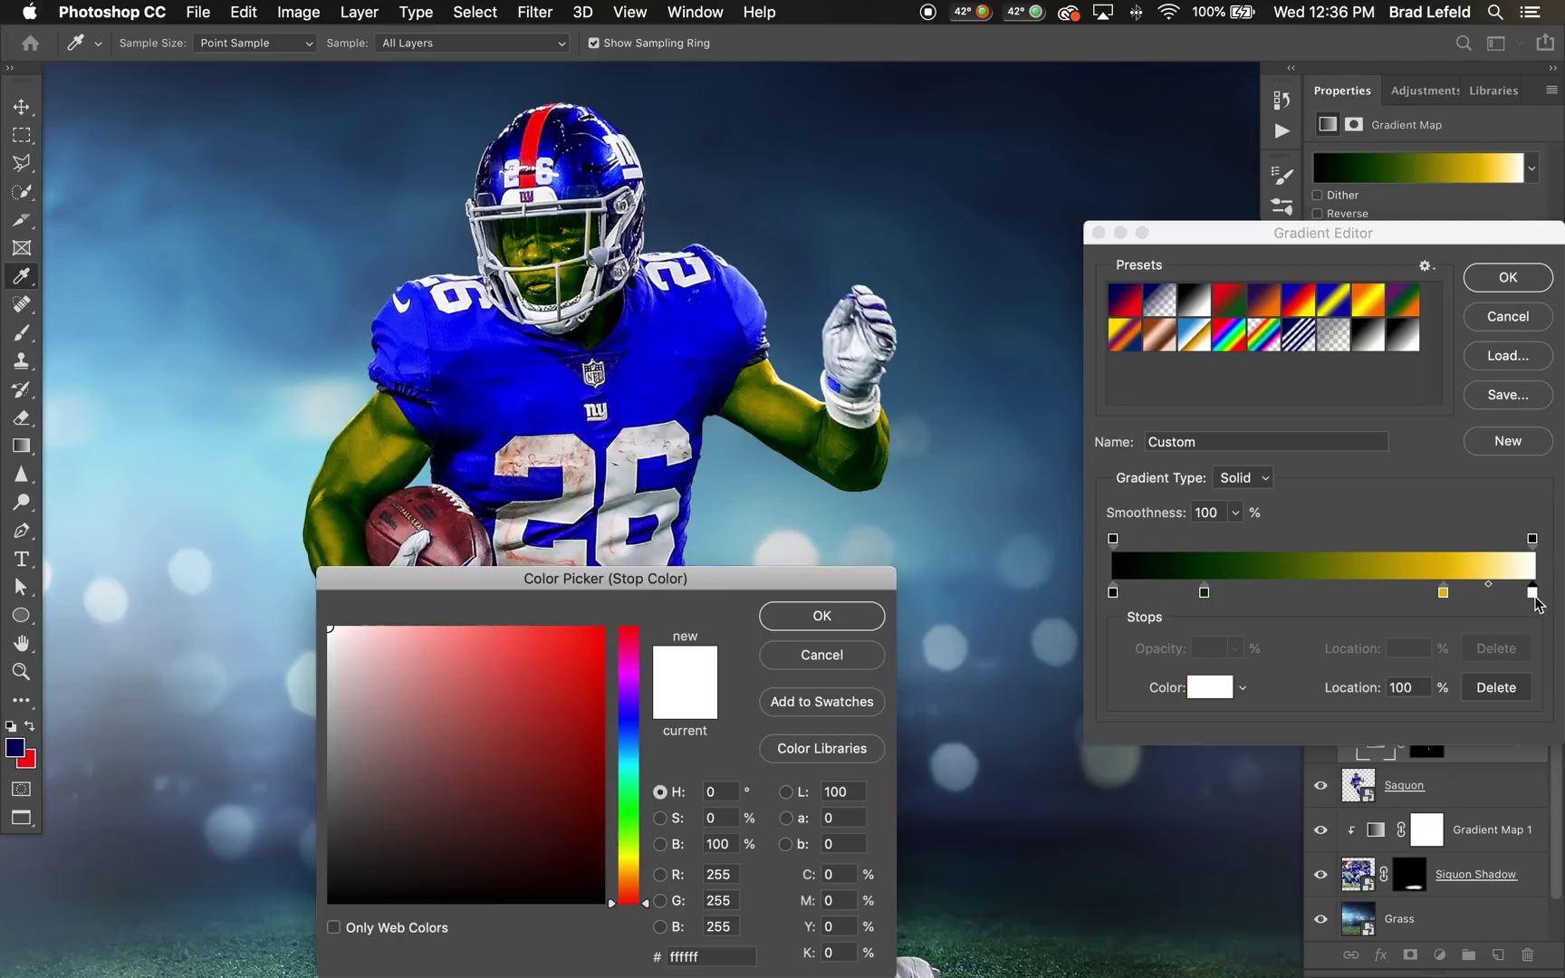
pyautogui.click(625, 859)
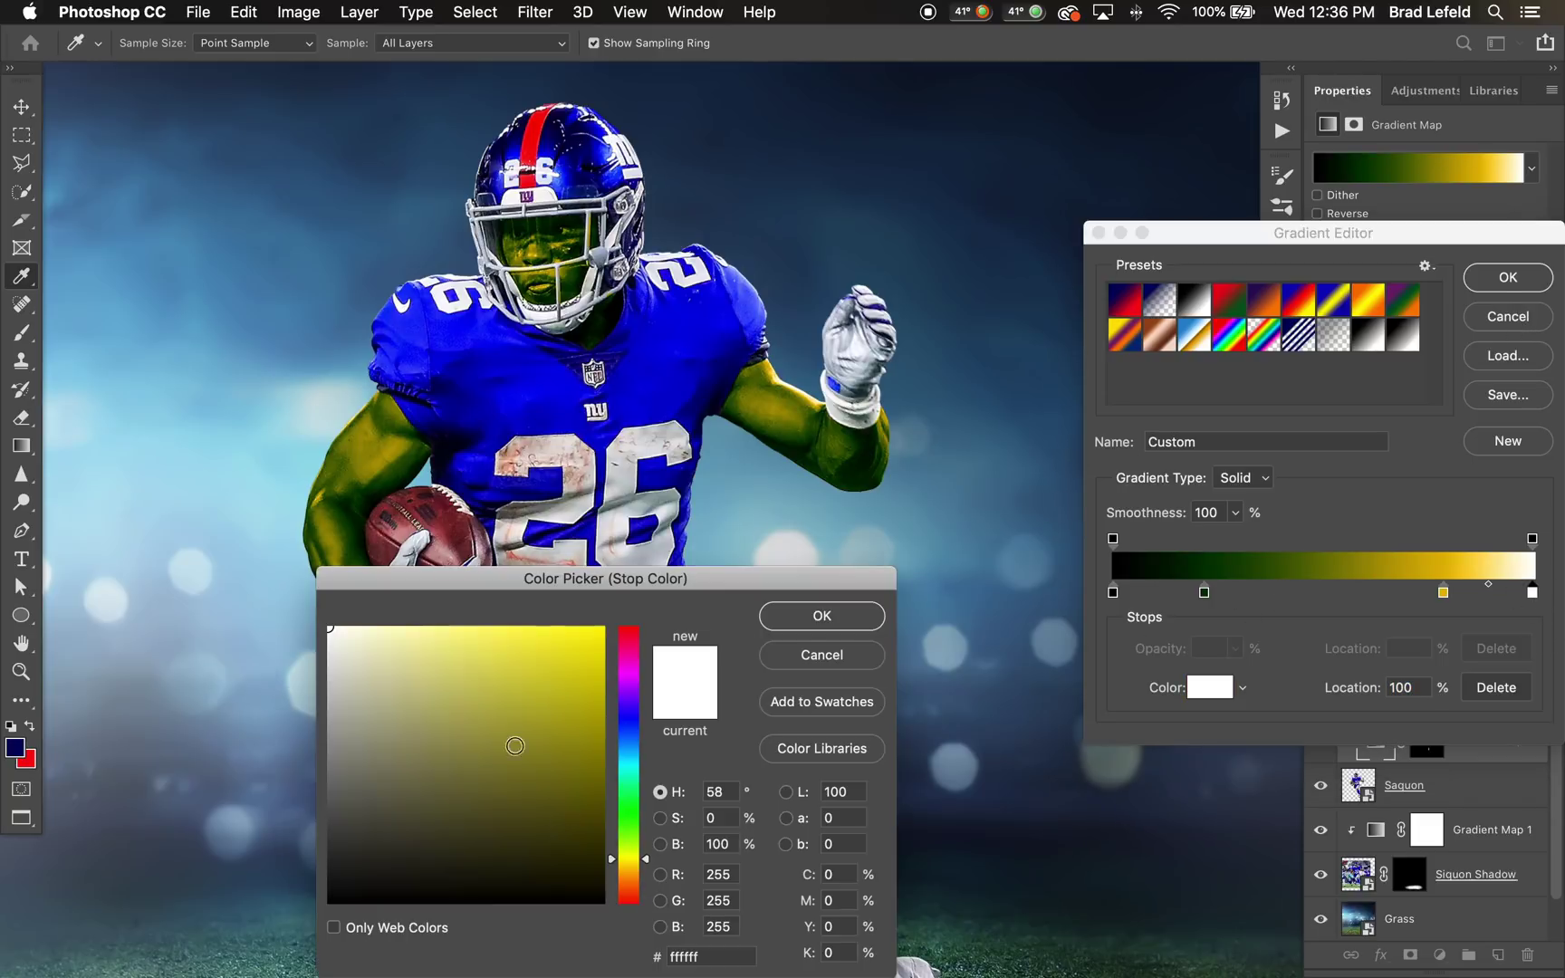
pyautogui.click(380, 634)
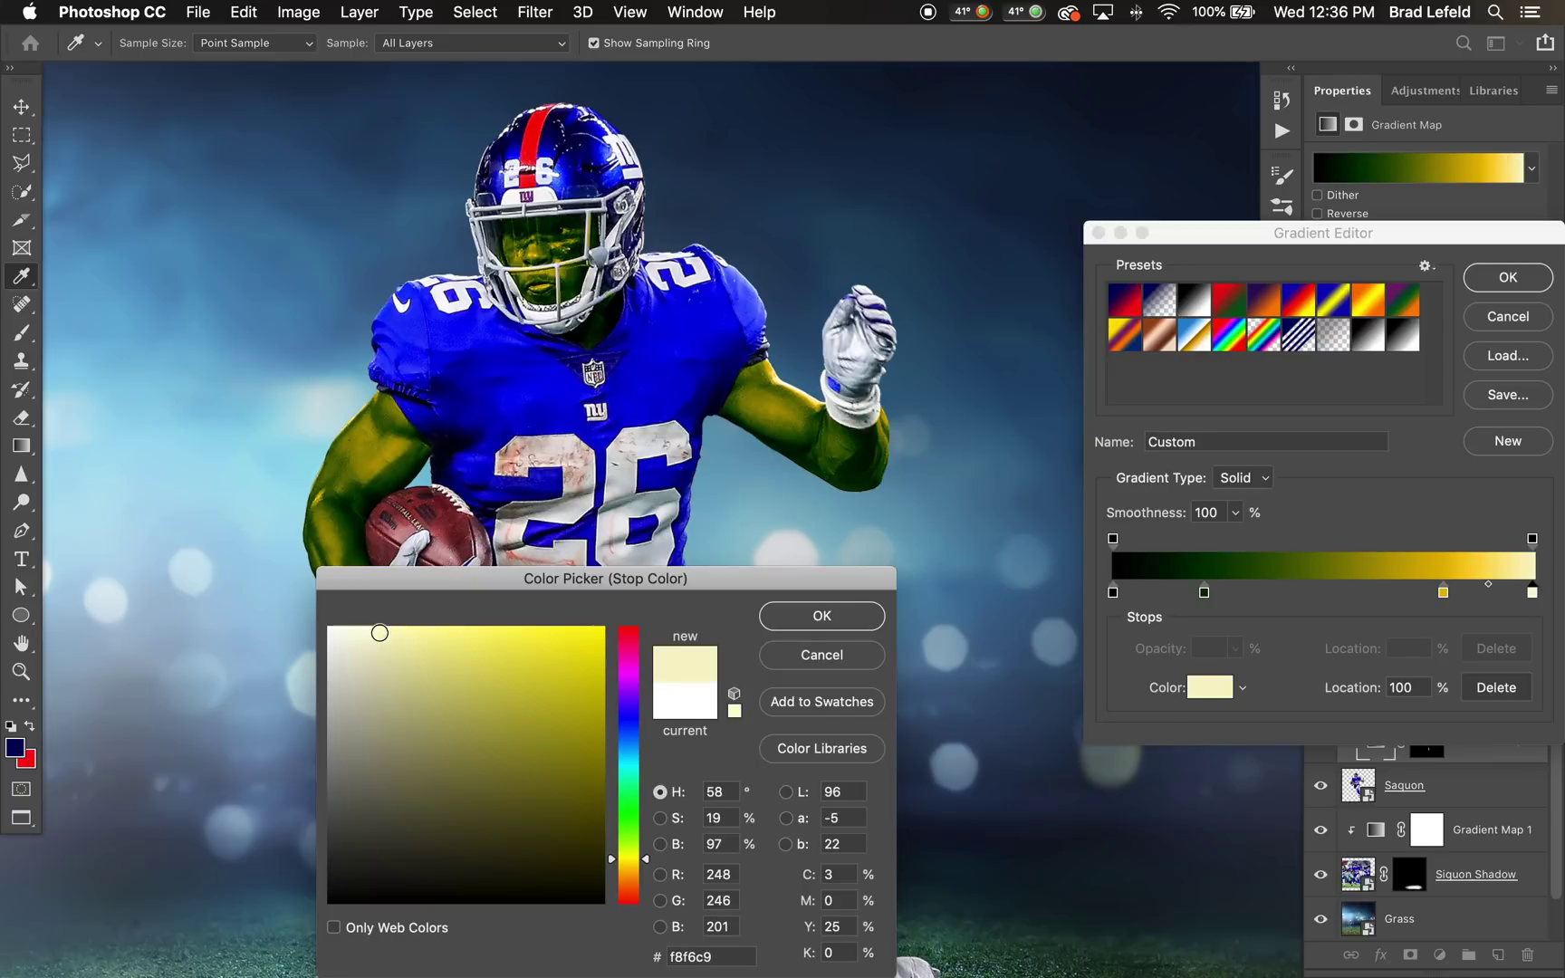
pyautogui.click(849, 620)
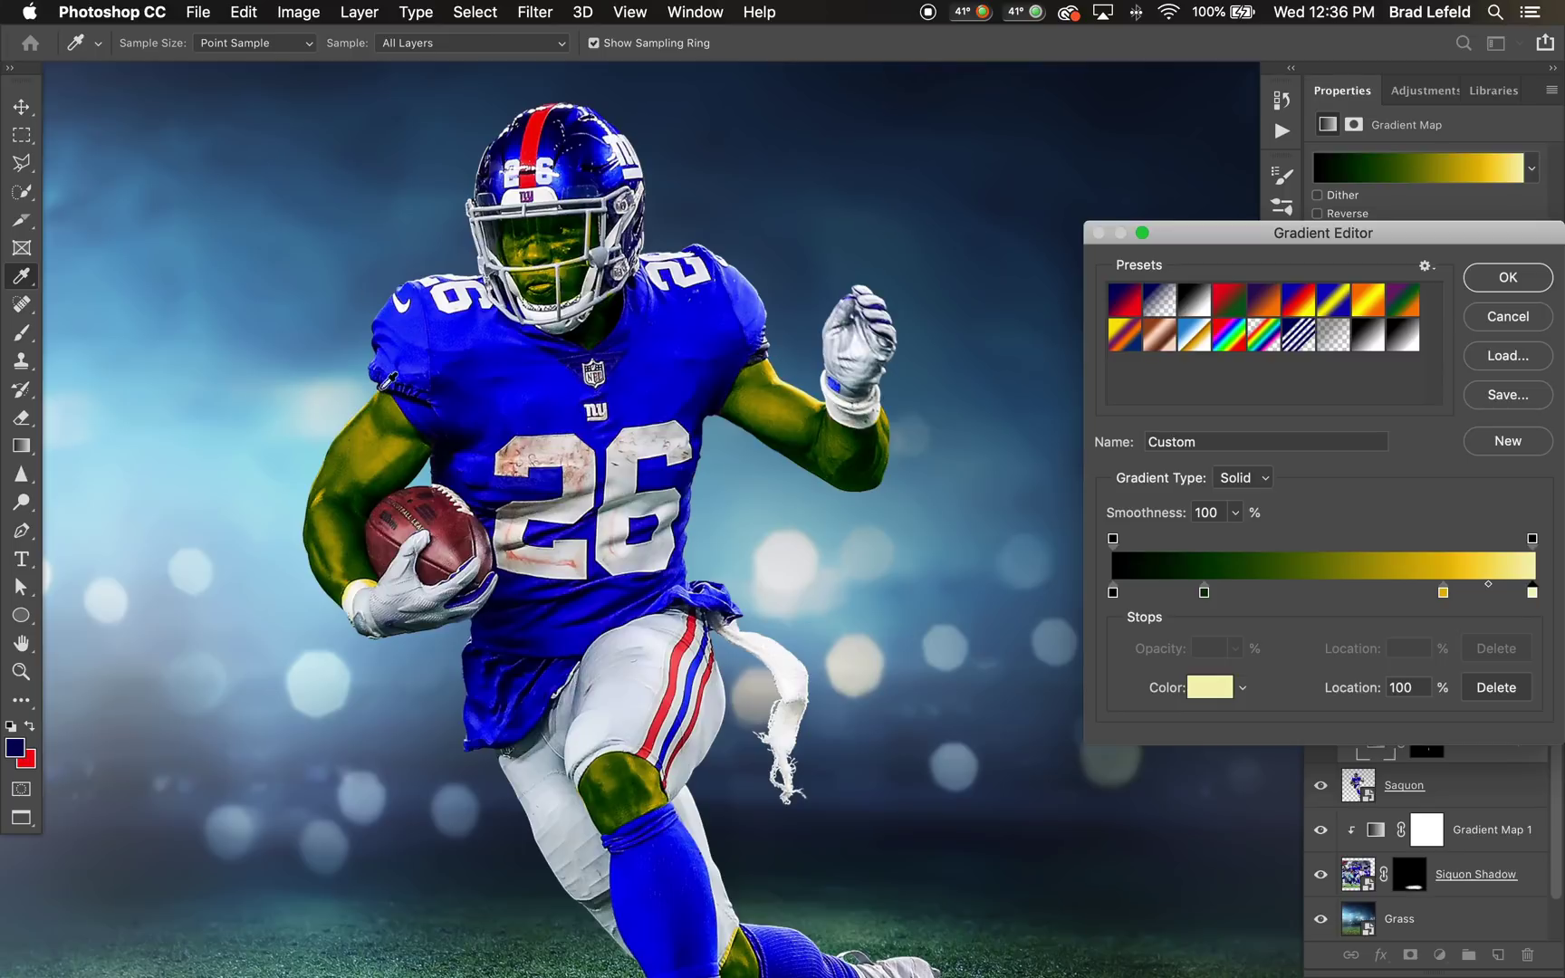
pyautogui.click(1509, 281)
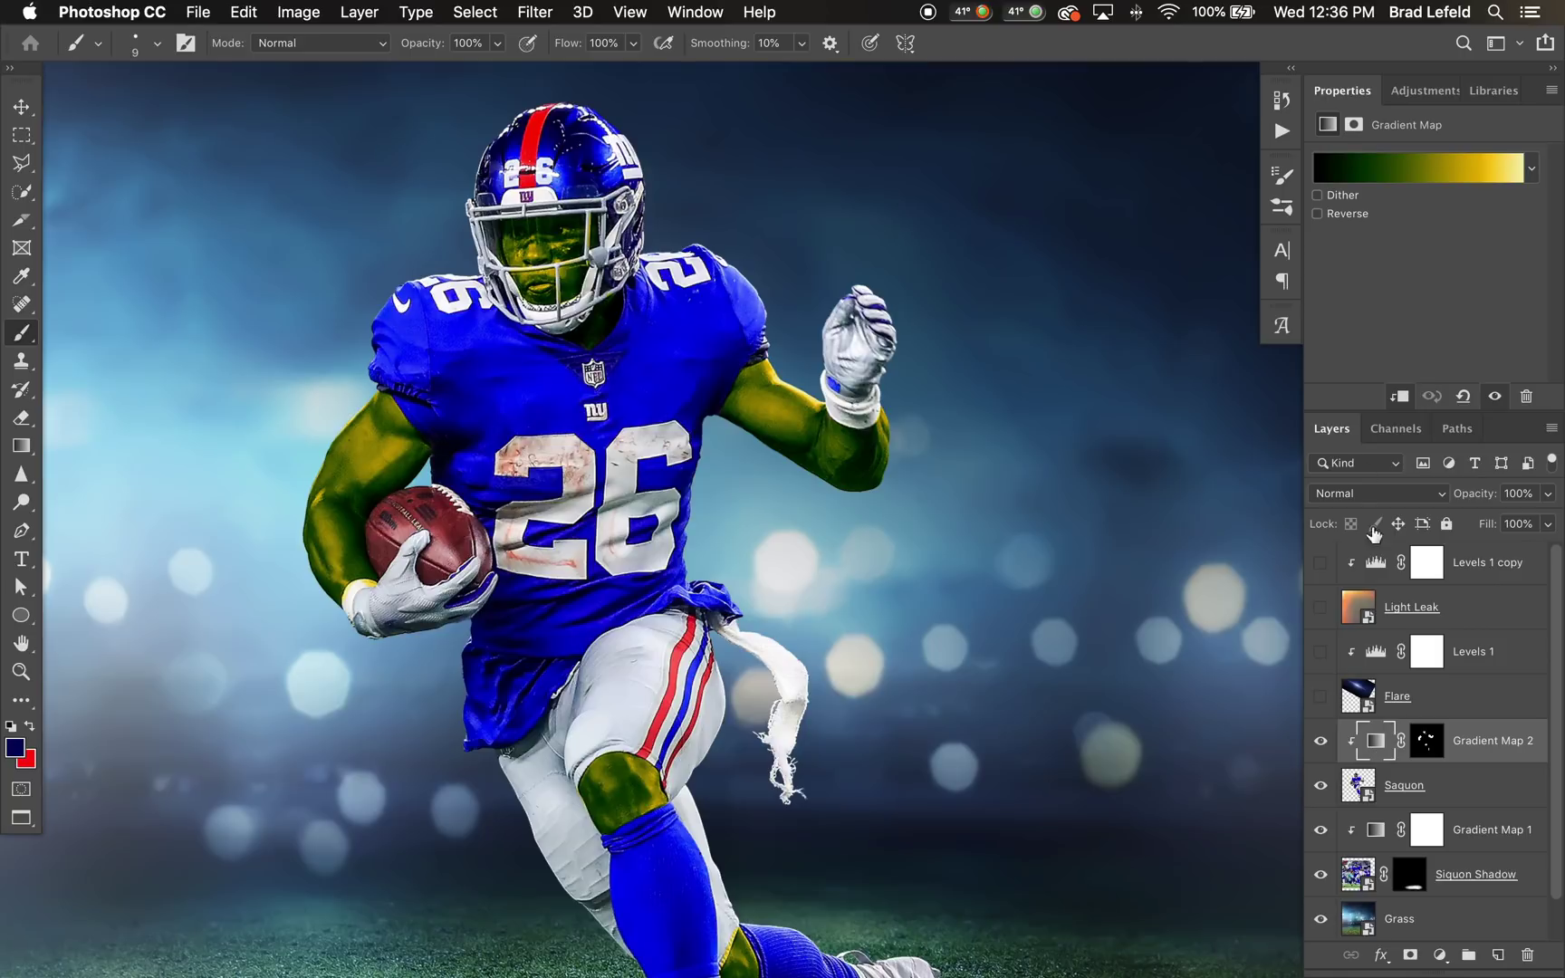
# Step: Switch Gradient Map 2 to the Black, White preset, fit the image on screen, and select the Grass layer
pyautogui.click(1397, 173)
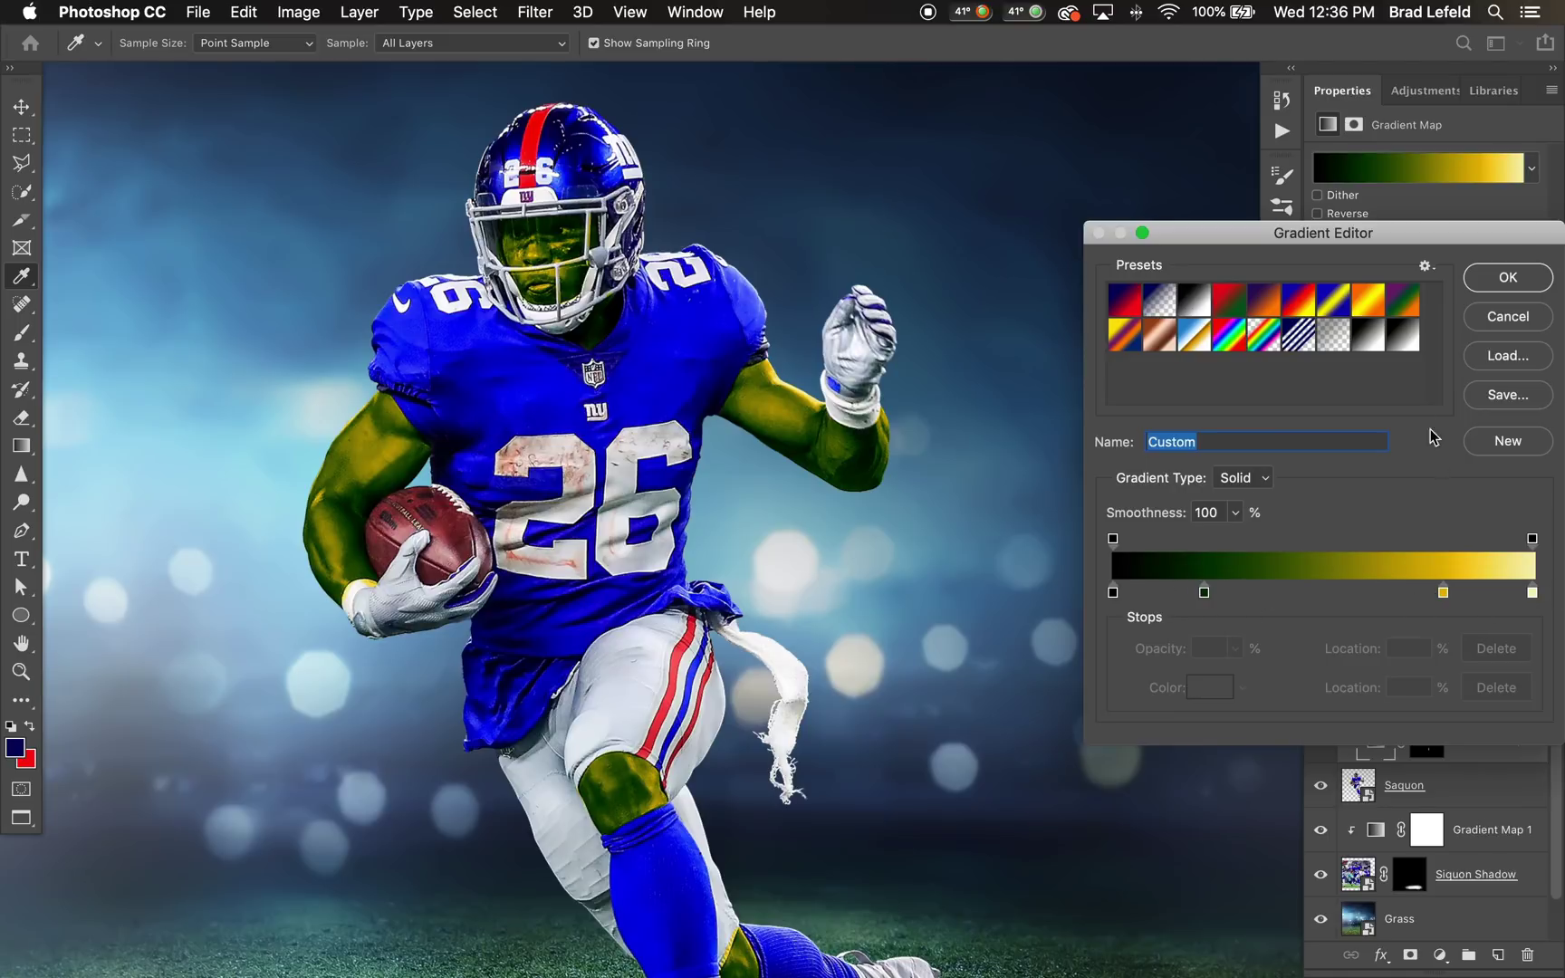
pyautogui.click(1402, 337)
pyautogui.click(1520, 277)
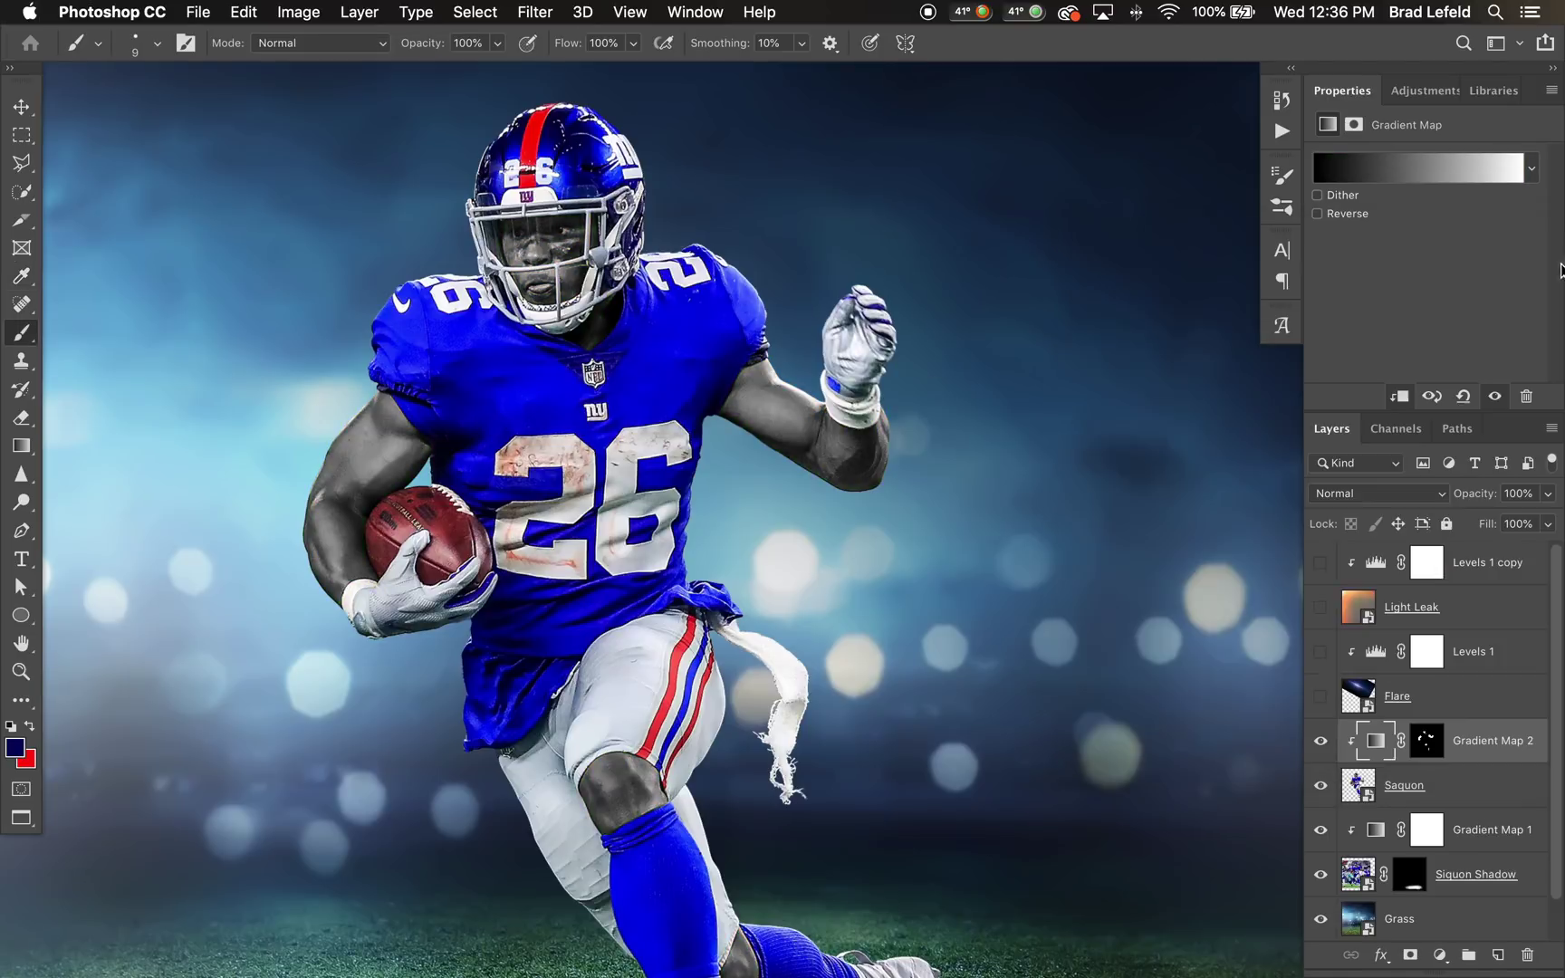
pyautogui.press('super+0')
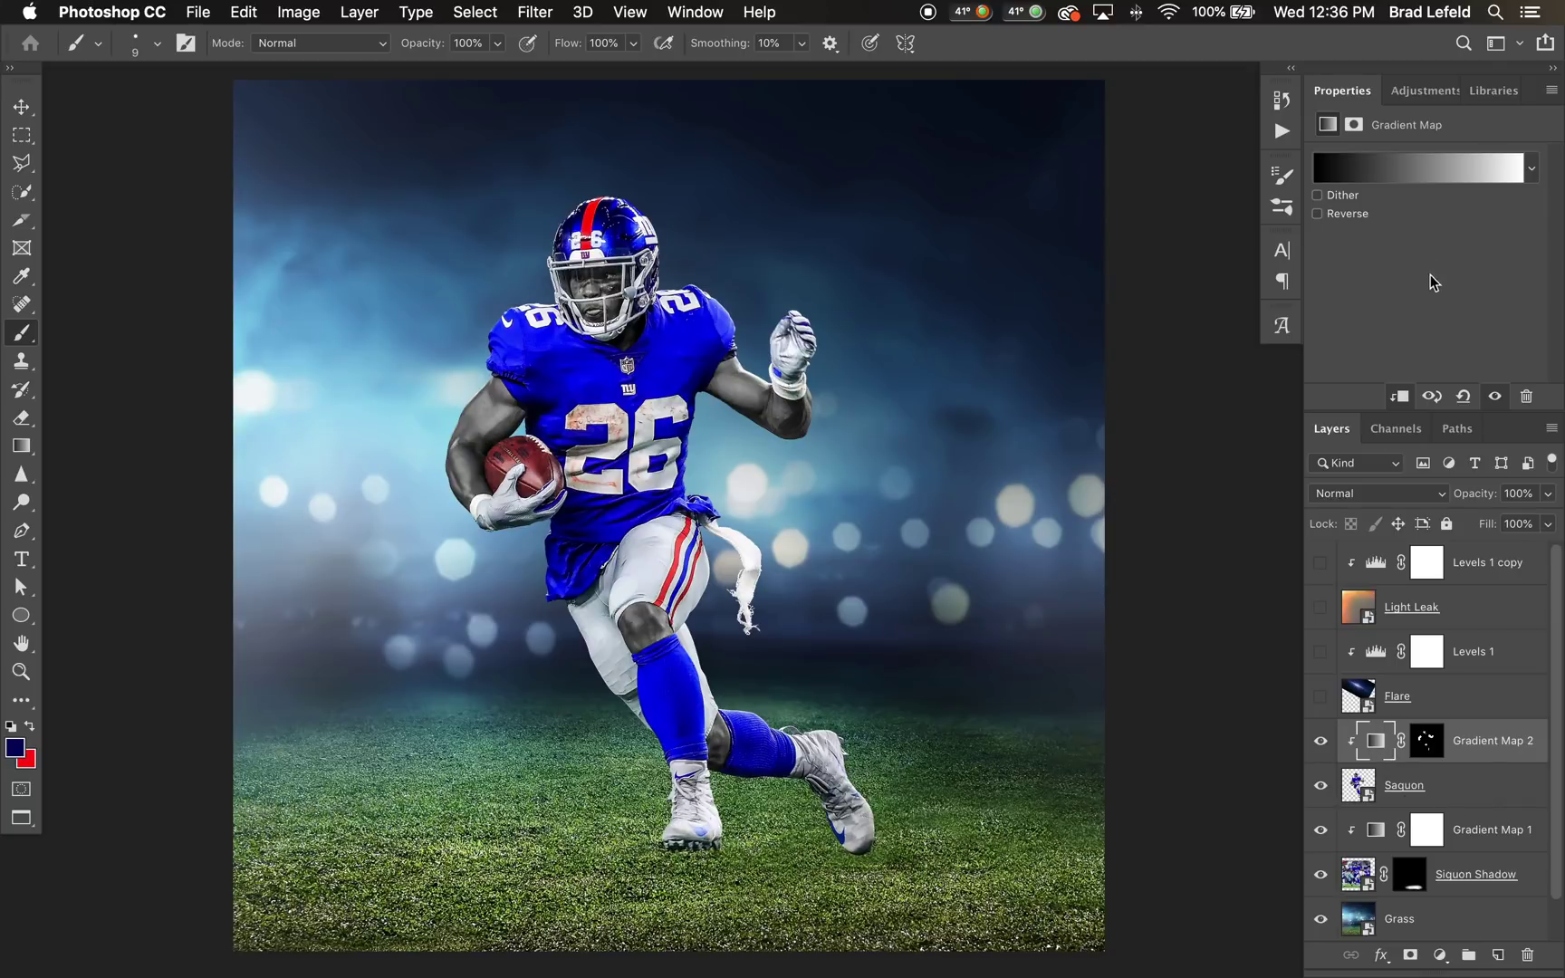
pyautogui.click(1413, 919)
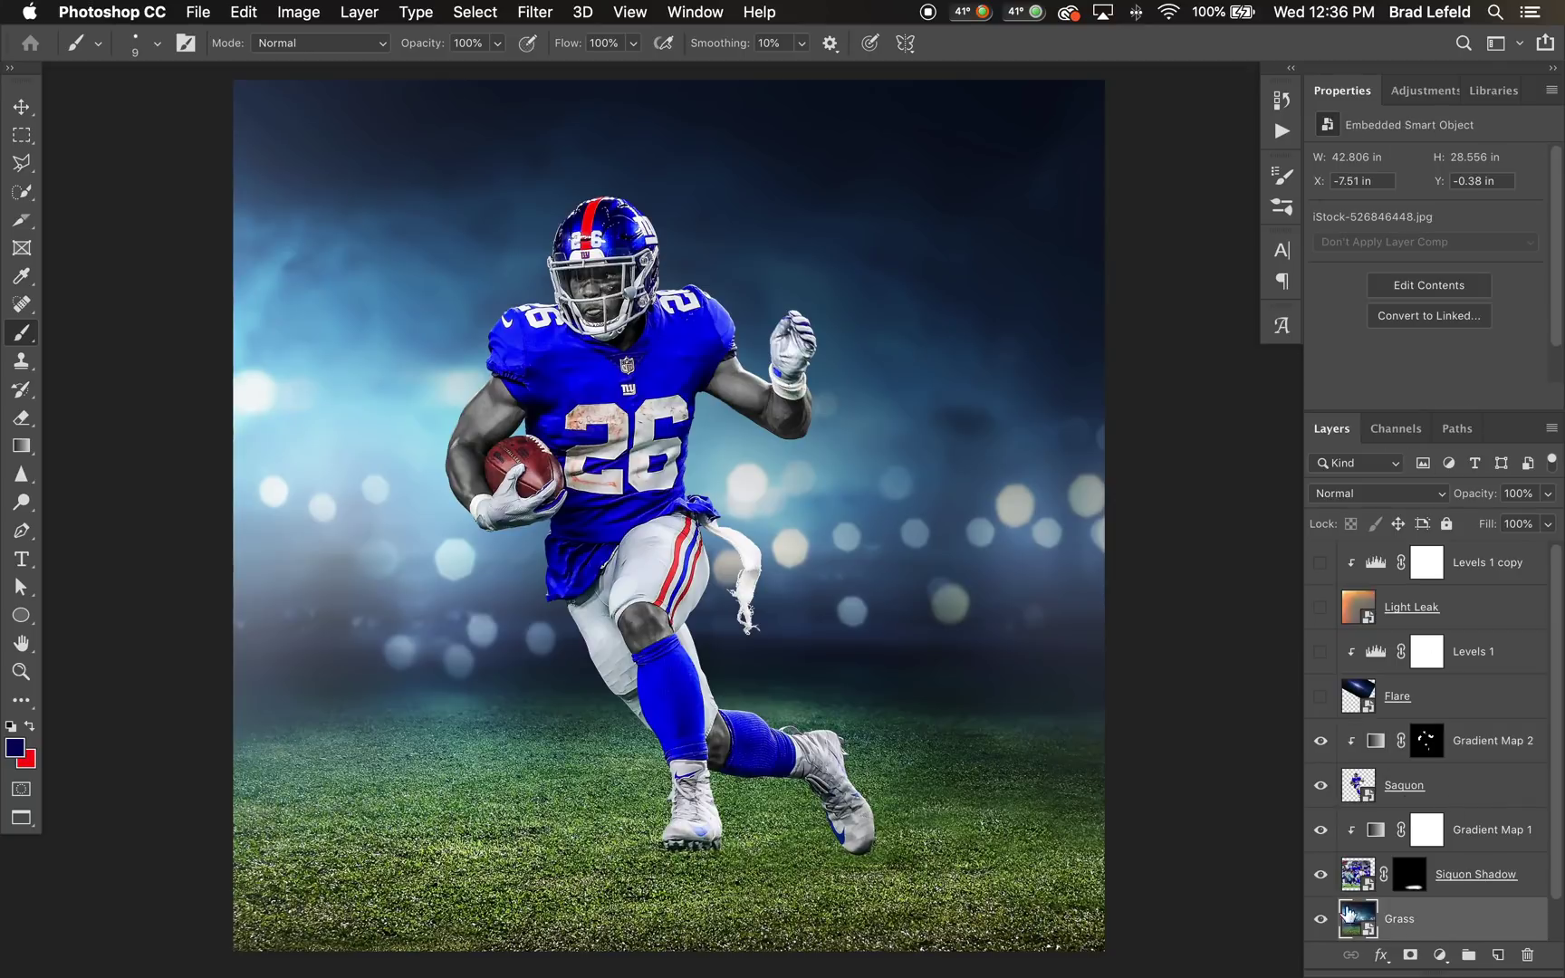
# Step: Add a gradient map above Grass, try a near-white end colour sampled from the jersey, then cancel
pyautogui.click(1440, 94)
pyautogui.click(1469, 199)
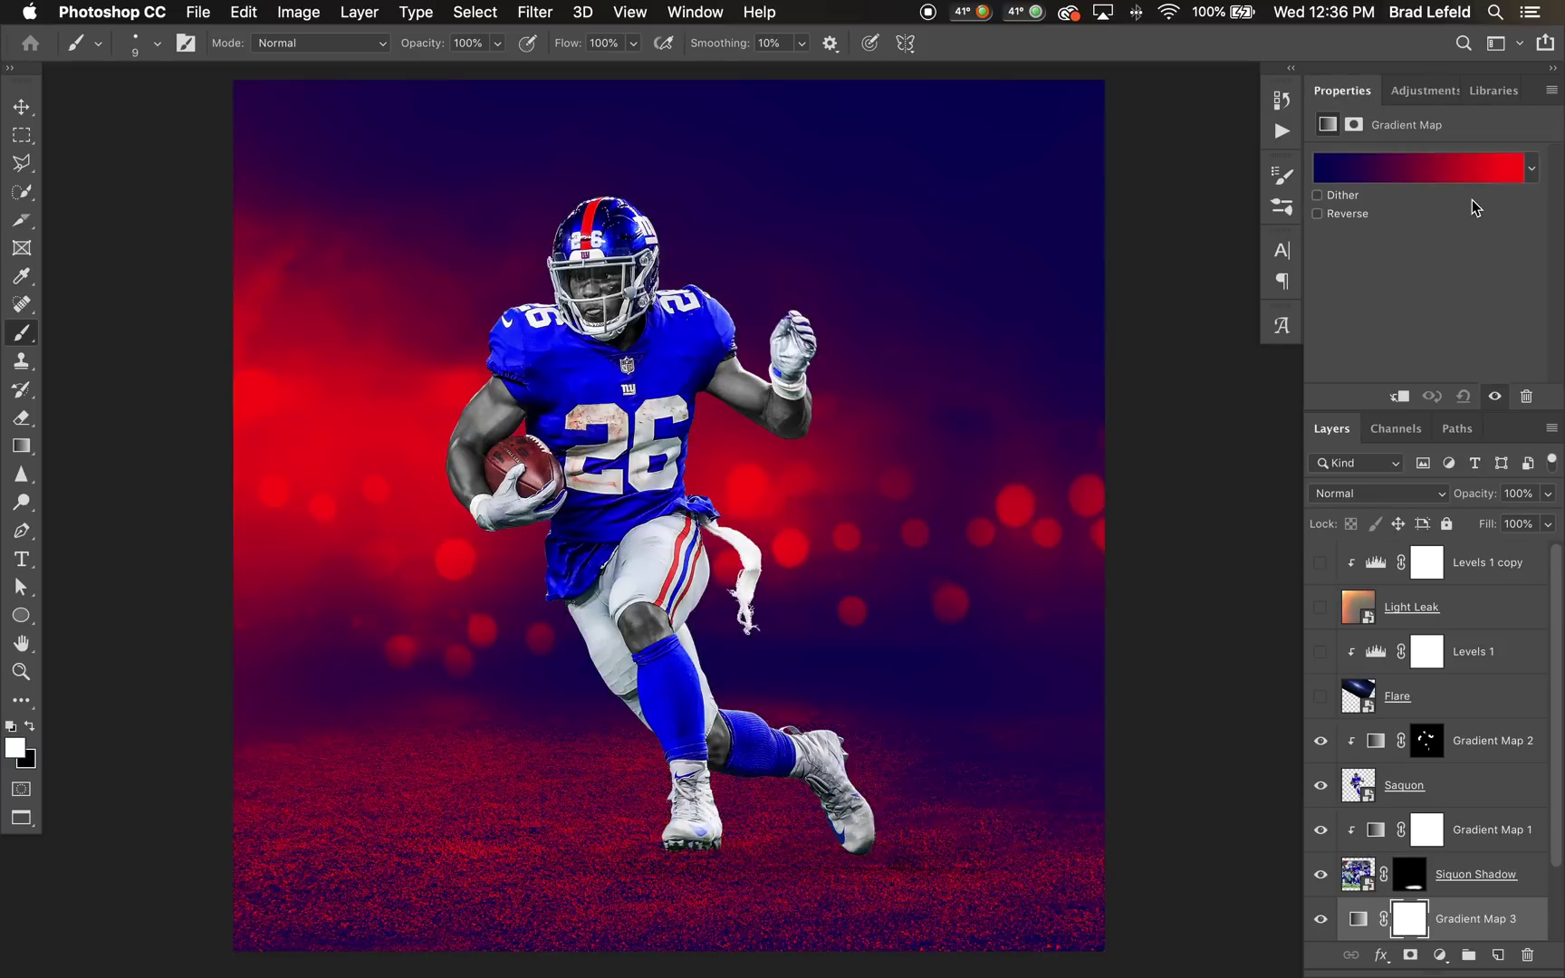
pyautogui.click(1418, 175)
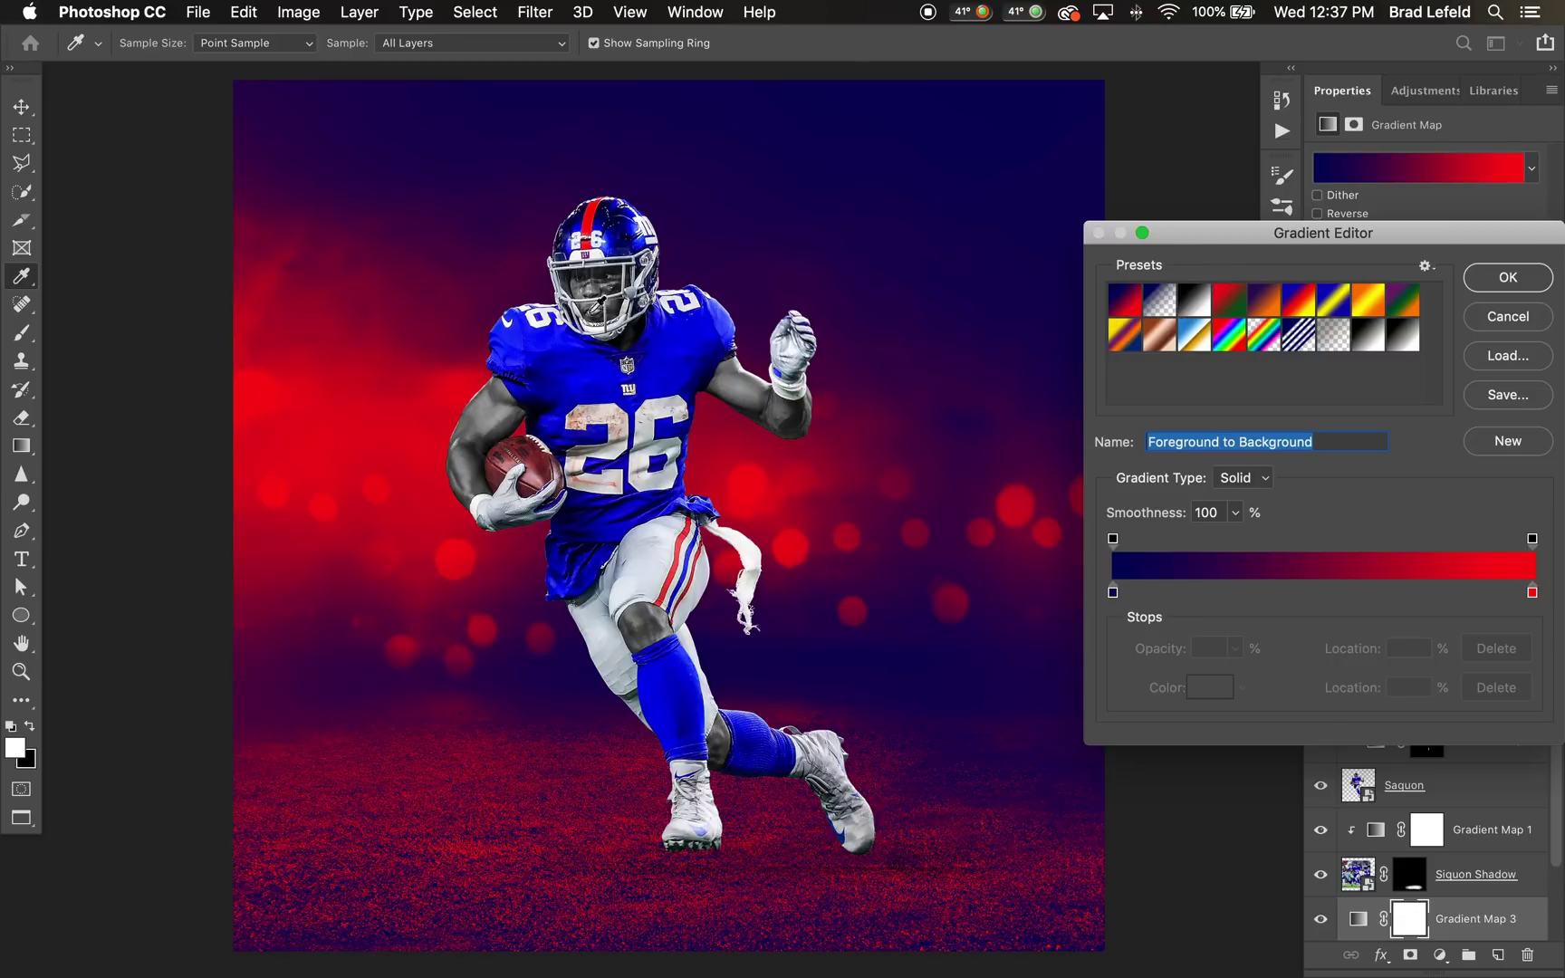
pyautogui.click(1533, 593)
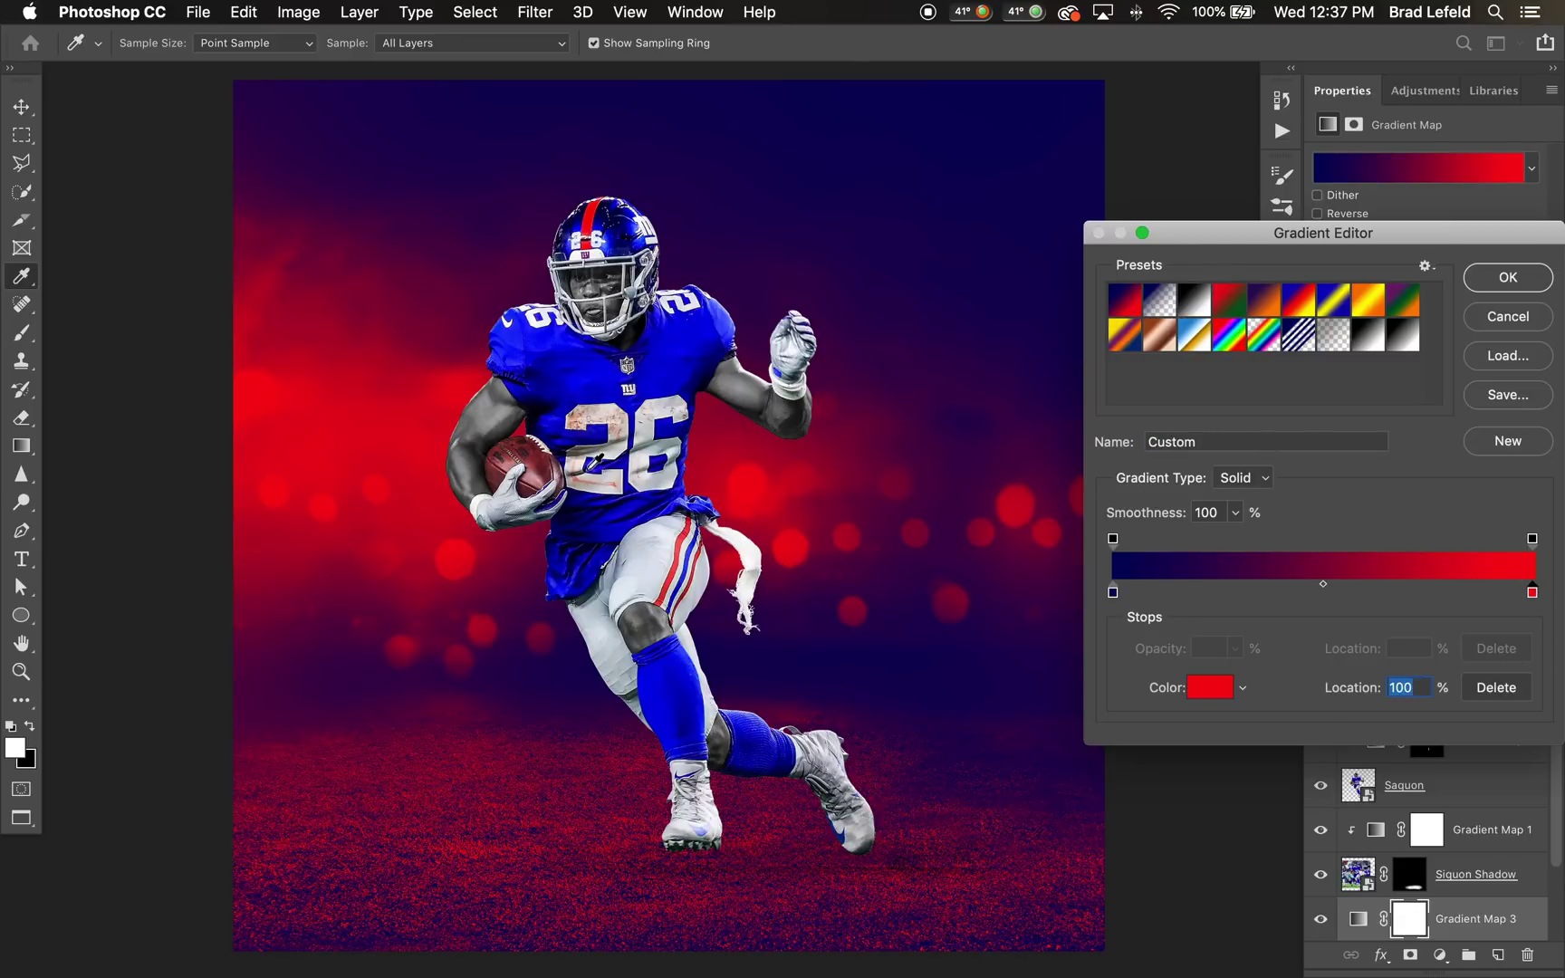
pyautogui.click(672, 342)
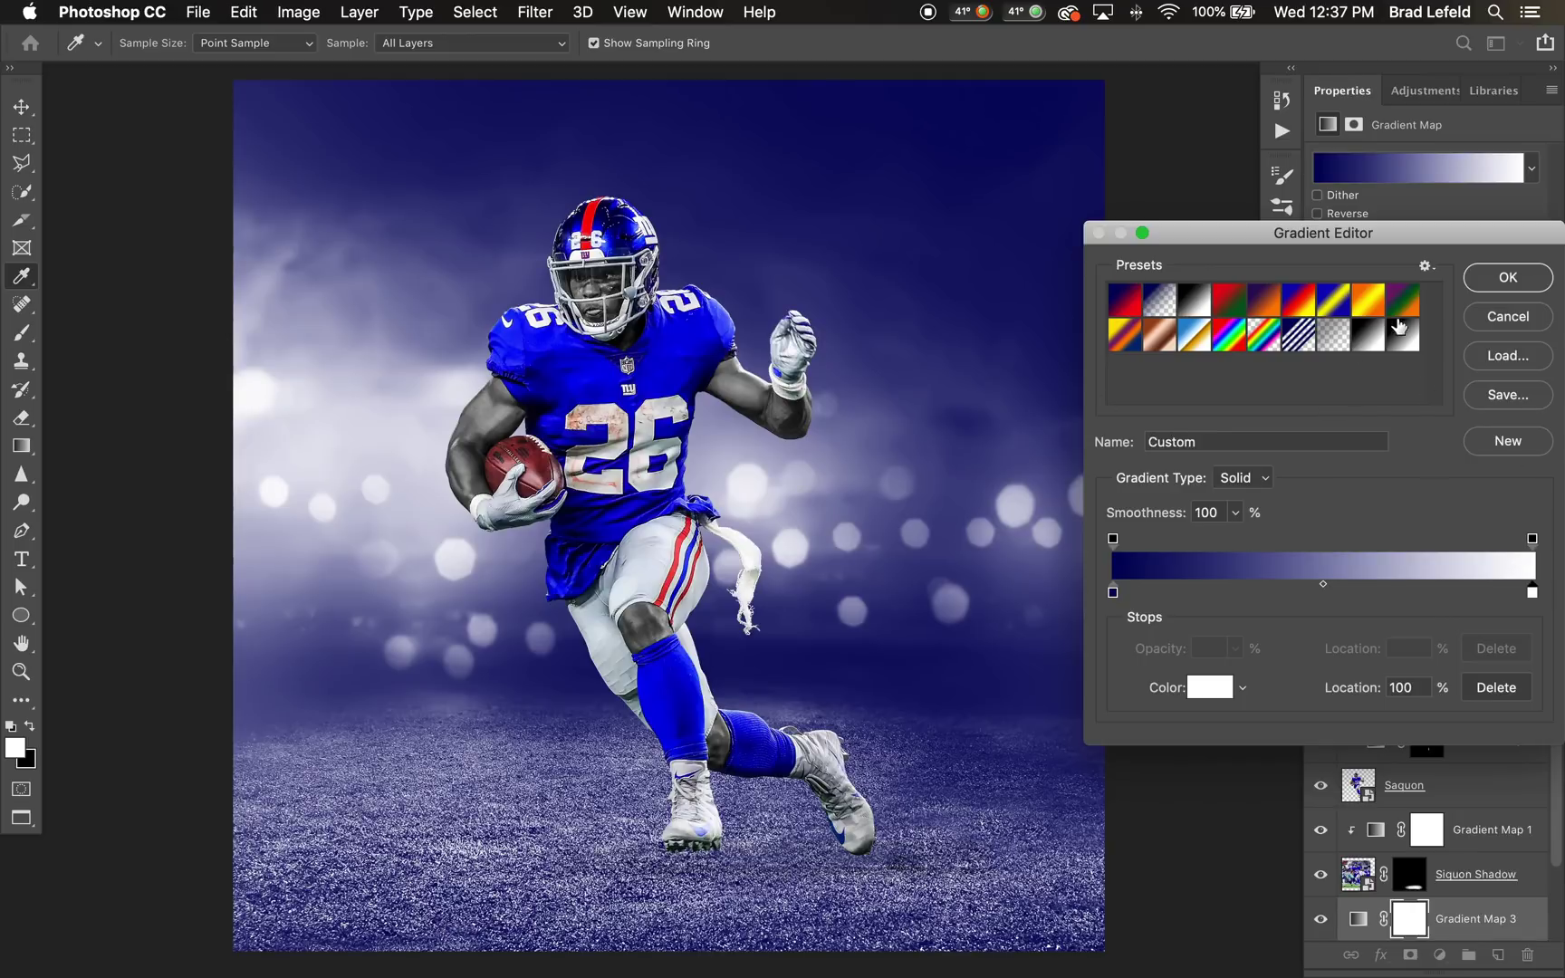
pyautogui.press('Escape')
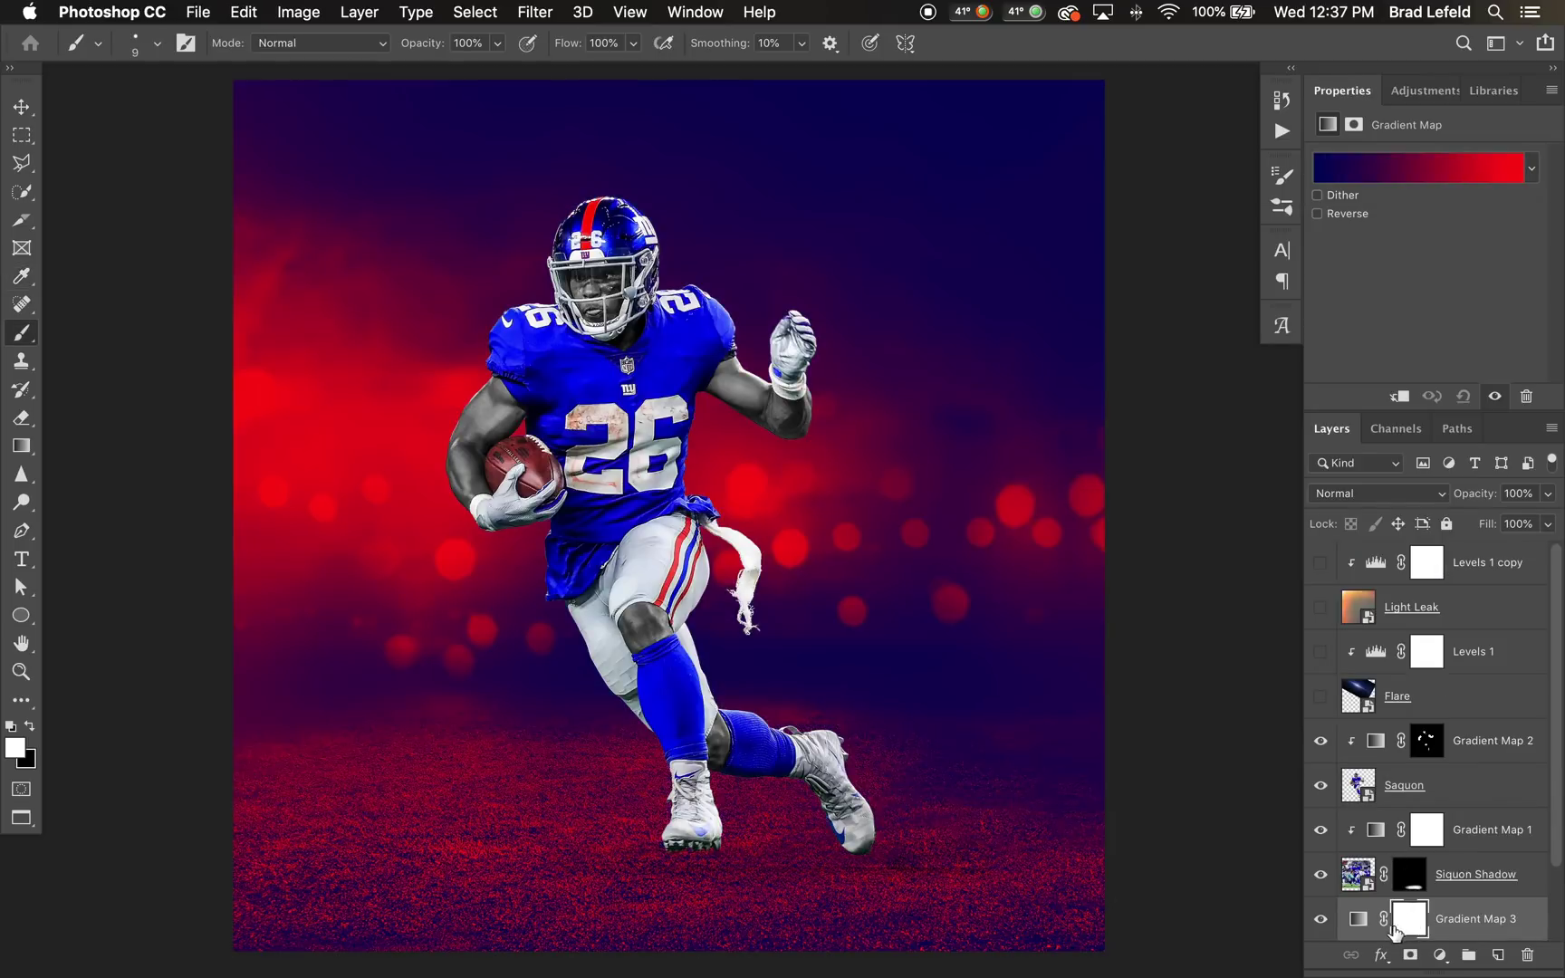
# Step: On Gradient Map 3, make the end stop a sampled jersey blue, add a second blue stop, and set the end stop white
pyautogui.click(1356, 922)
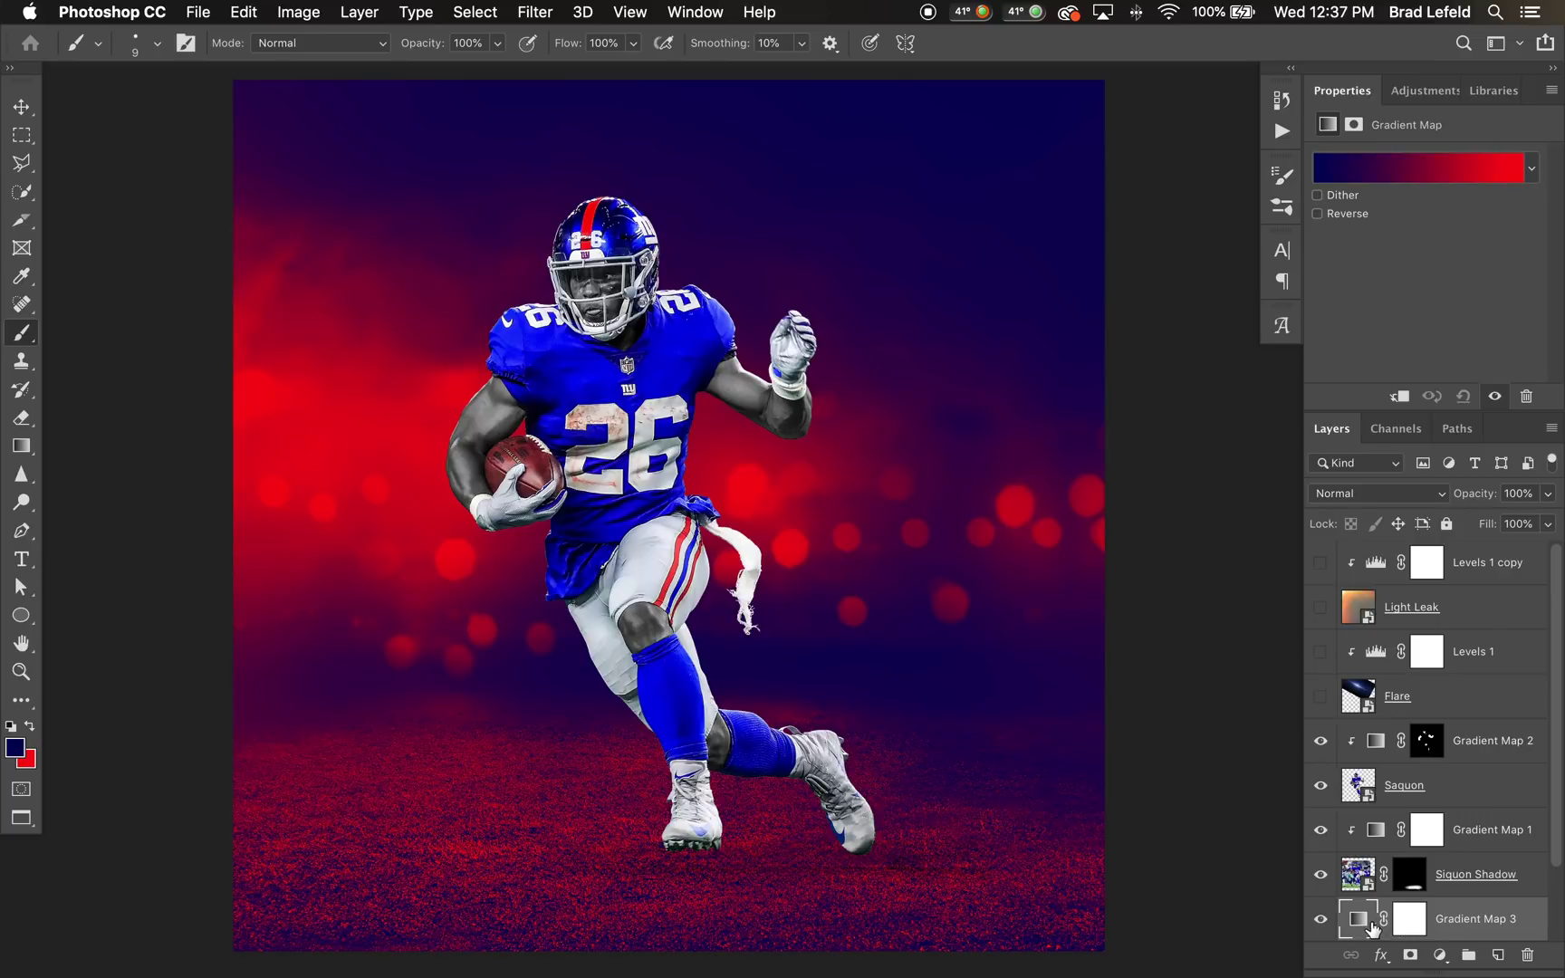
pyautogui.click(1425, 172)
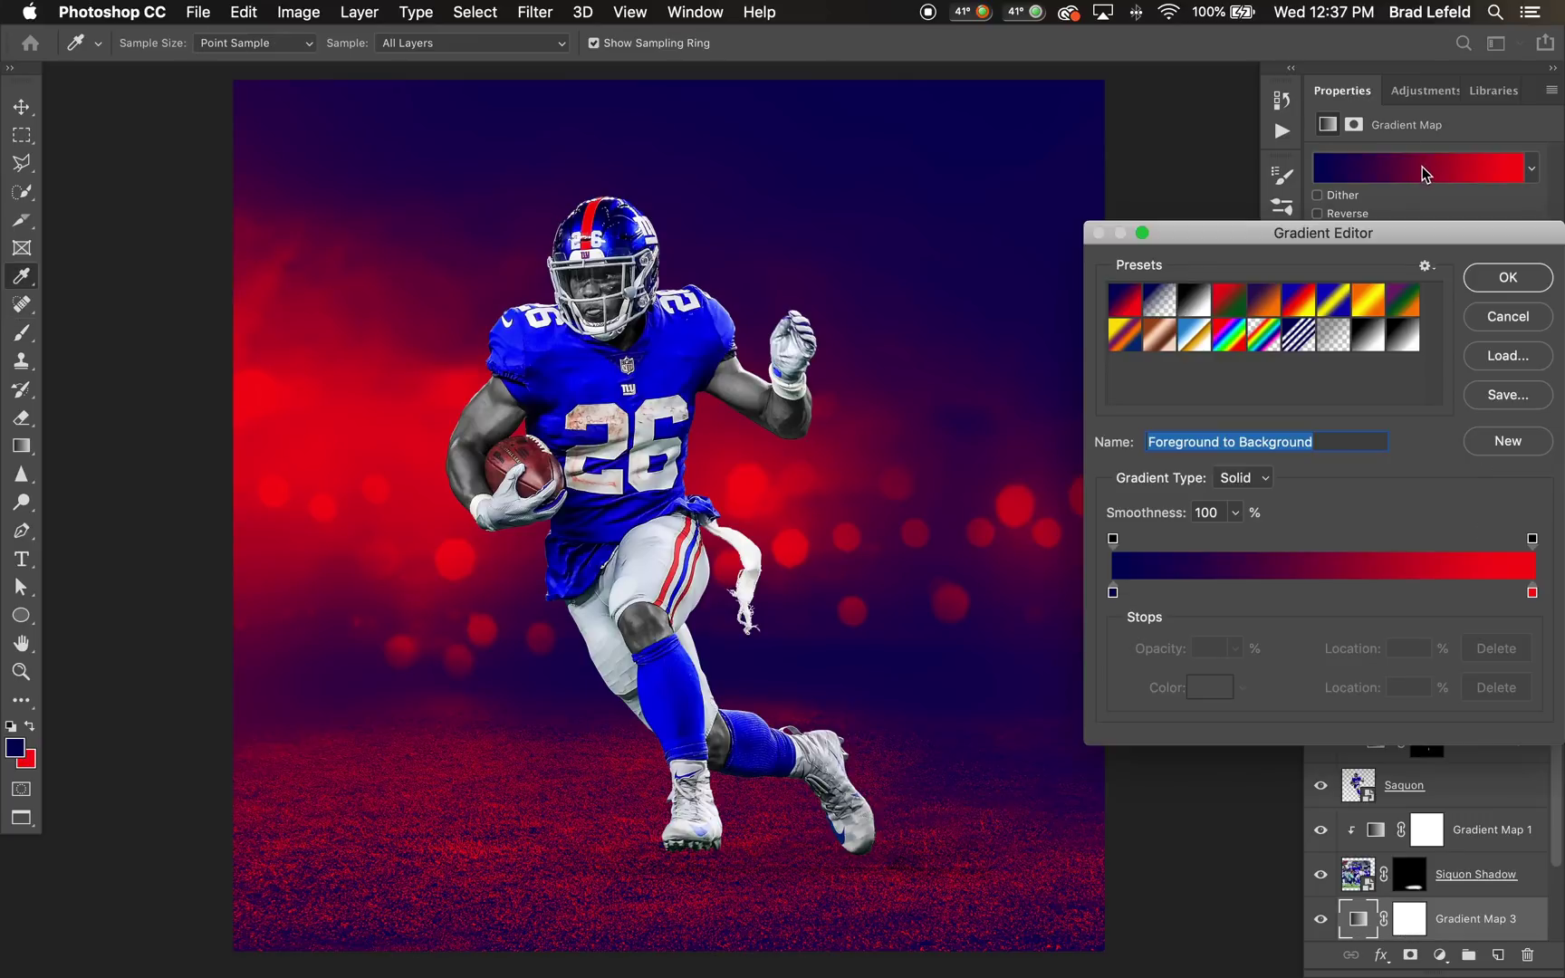
pyautogui.click(1533, 594)
pyautogui.click(1203, 688)
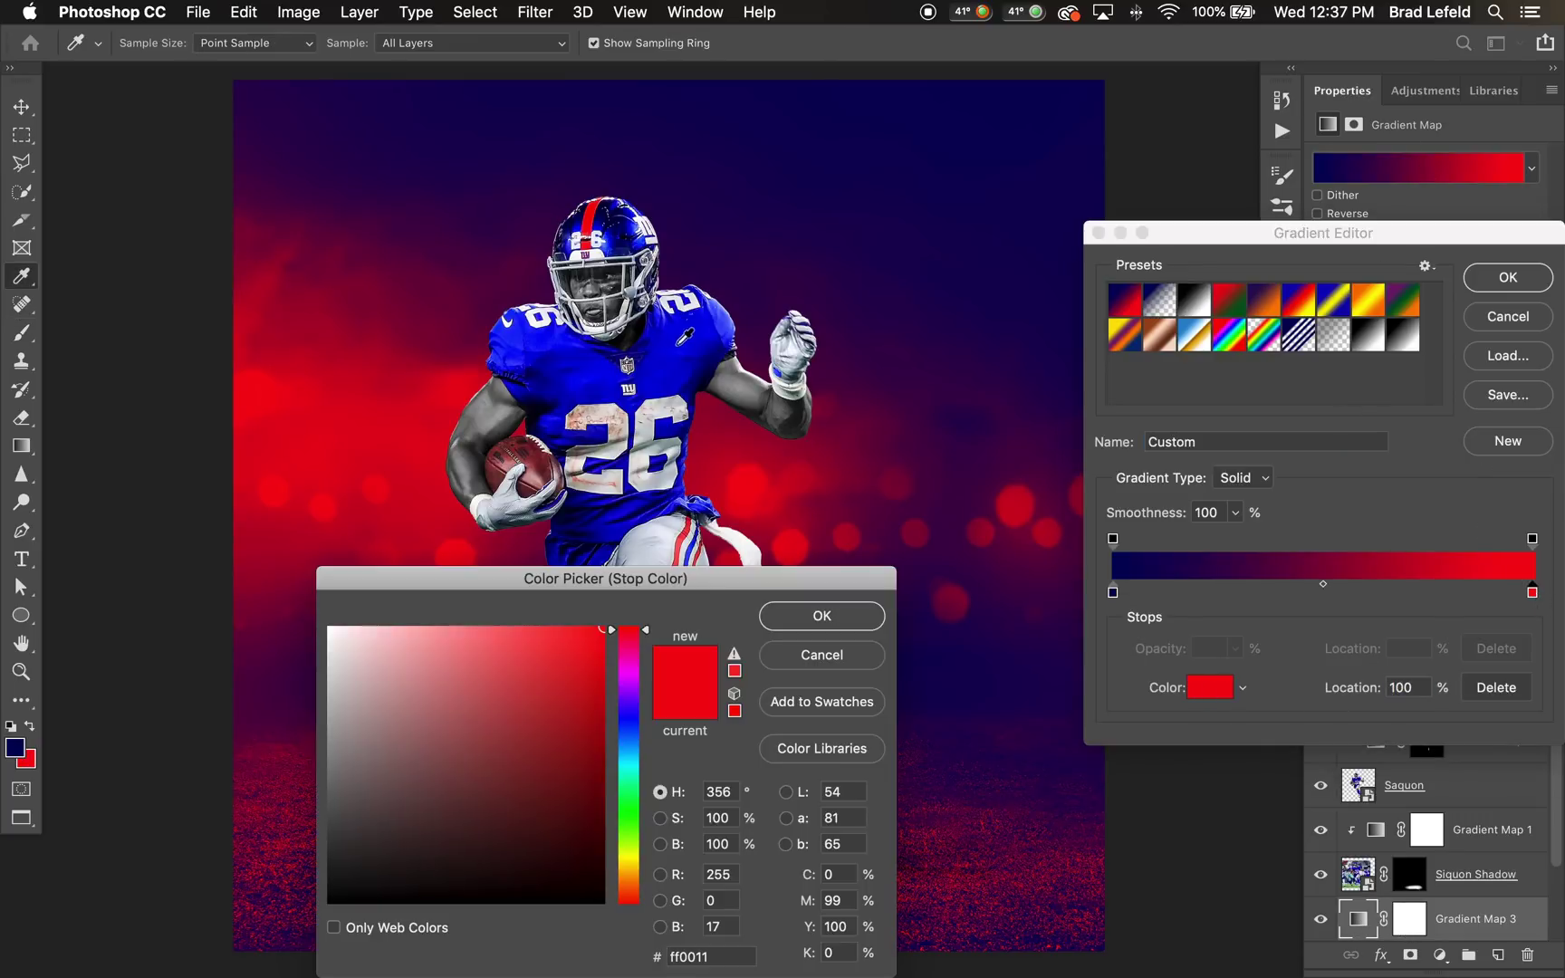
pyautogui.click(686, 335)
pyautogui.click(822, 618)
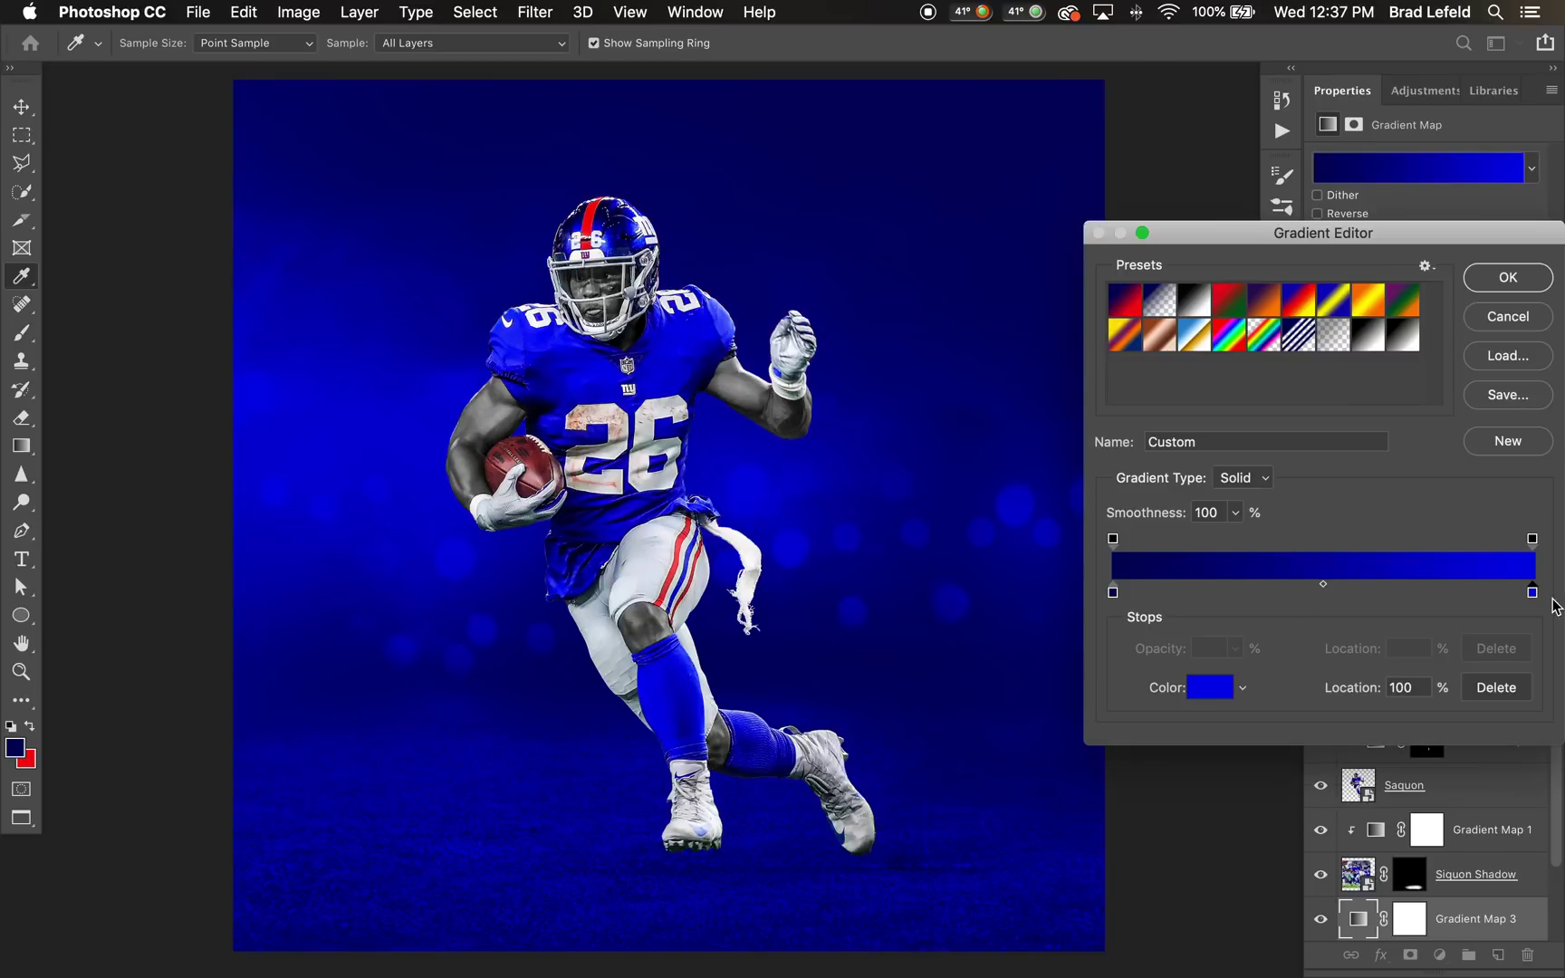
pyautogui.moveTo(1533, 594); pyautogui.dragTo(1486, 594)
pyautogui.click(1211, 688)
pyautogui.moveTo(399, 631); pyautogui.dragTo(252, 595)
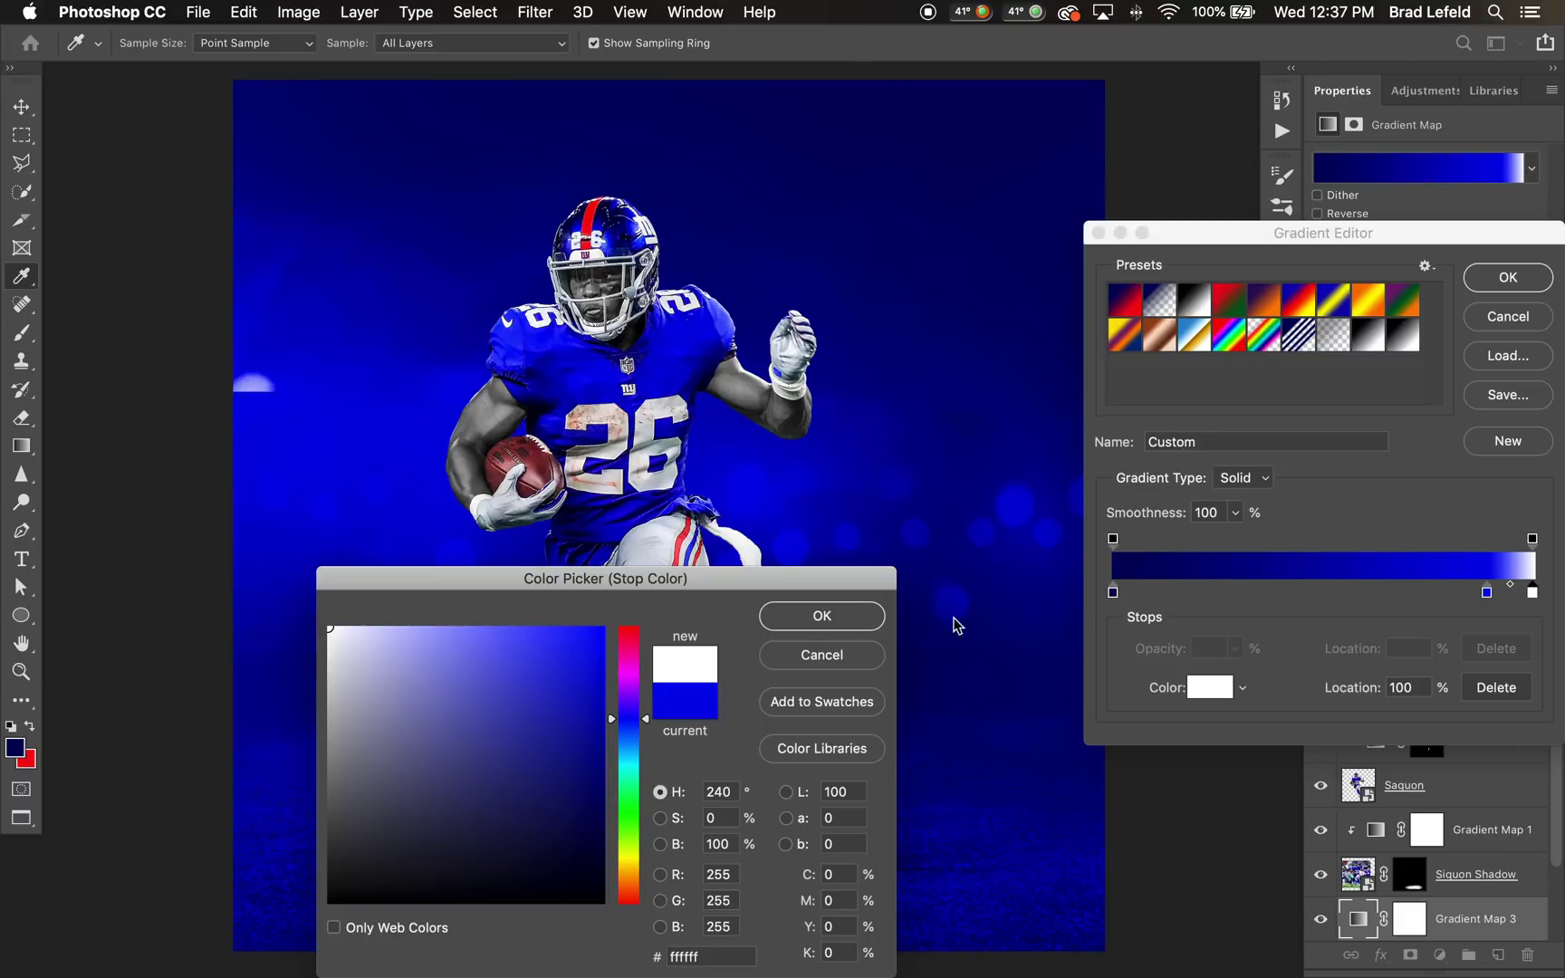
pyautogui.click(821, 616)
# Step: Add a navy stop at 29%, make the left stop black, and move the blue stop to 75%
pyautogui.click(1164, 593)
pyautogui.click(1113, 593)
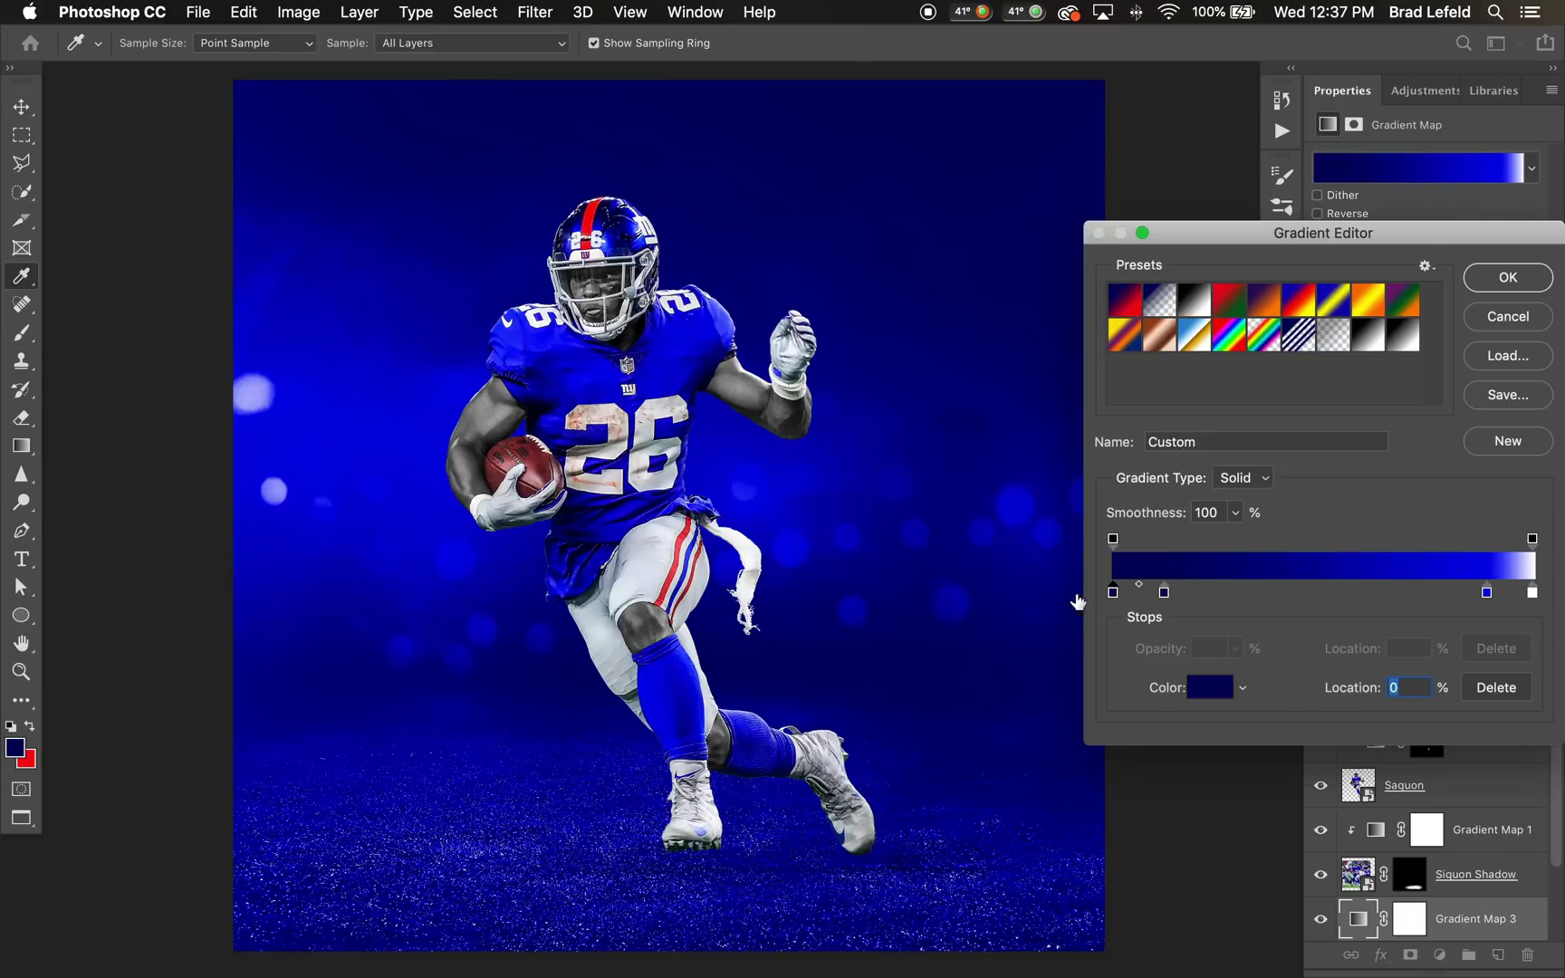
pyautogui.click(1232, 687)
pyautogui.moveTo(536, 828); pyautogui.dragTo(639, 951)
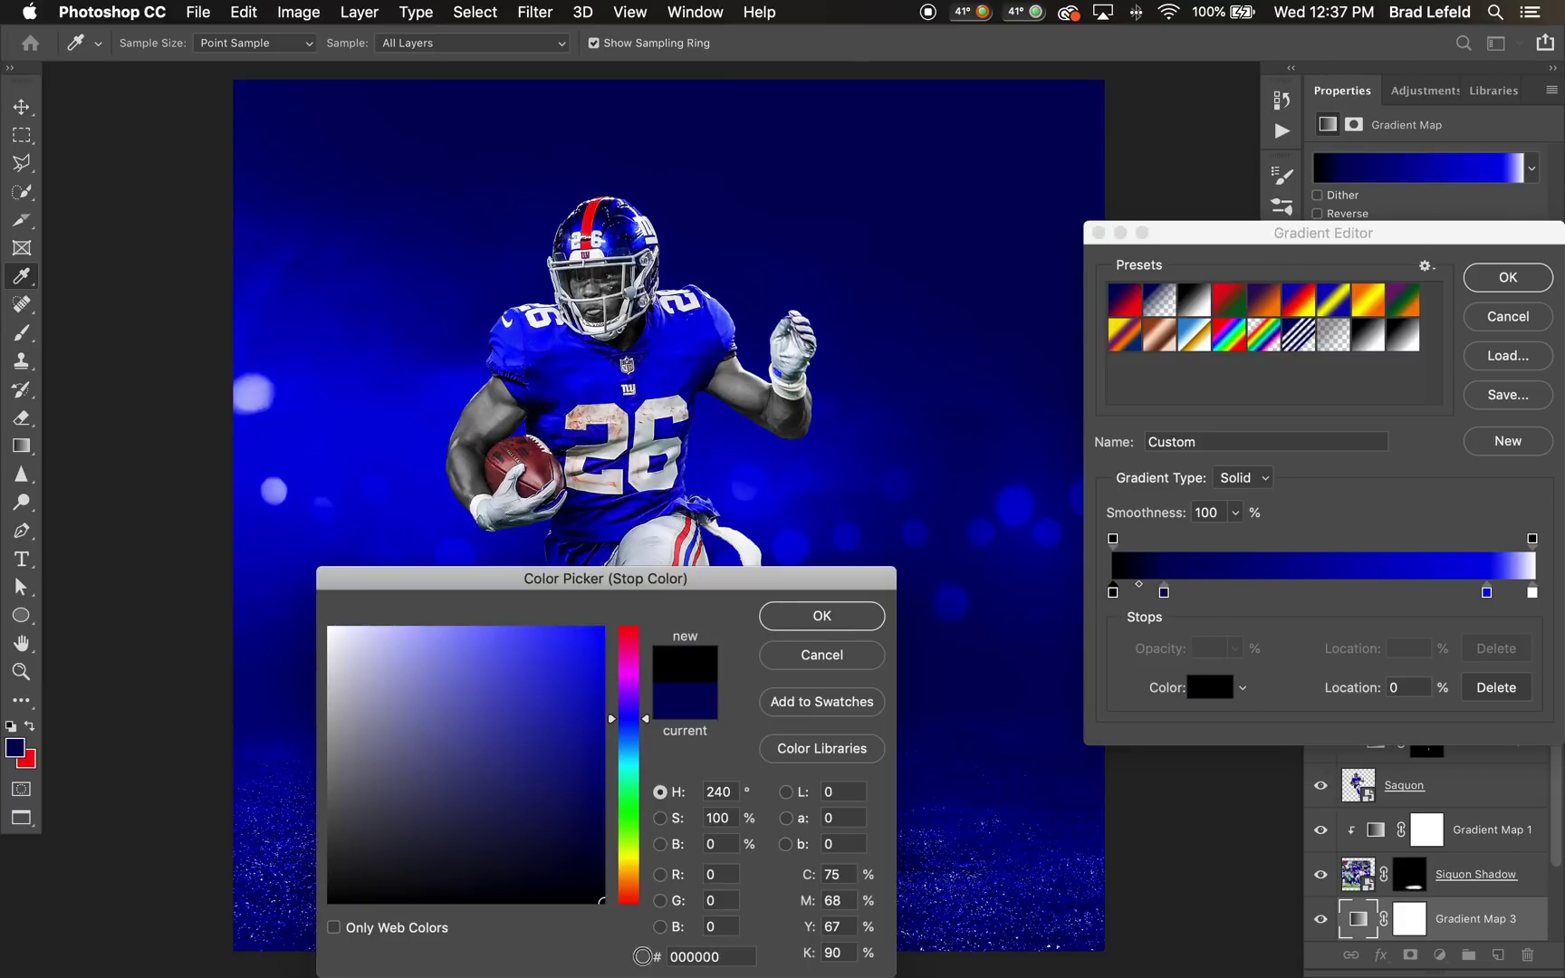
pyautogui.click(793, 619)
pyautogui.moveTo(1163, 593); pyautogui.dragTo(1234, 595)
pyautogui.moveTo(1486, 594); pyautogui.dragTo(1429, 599)
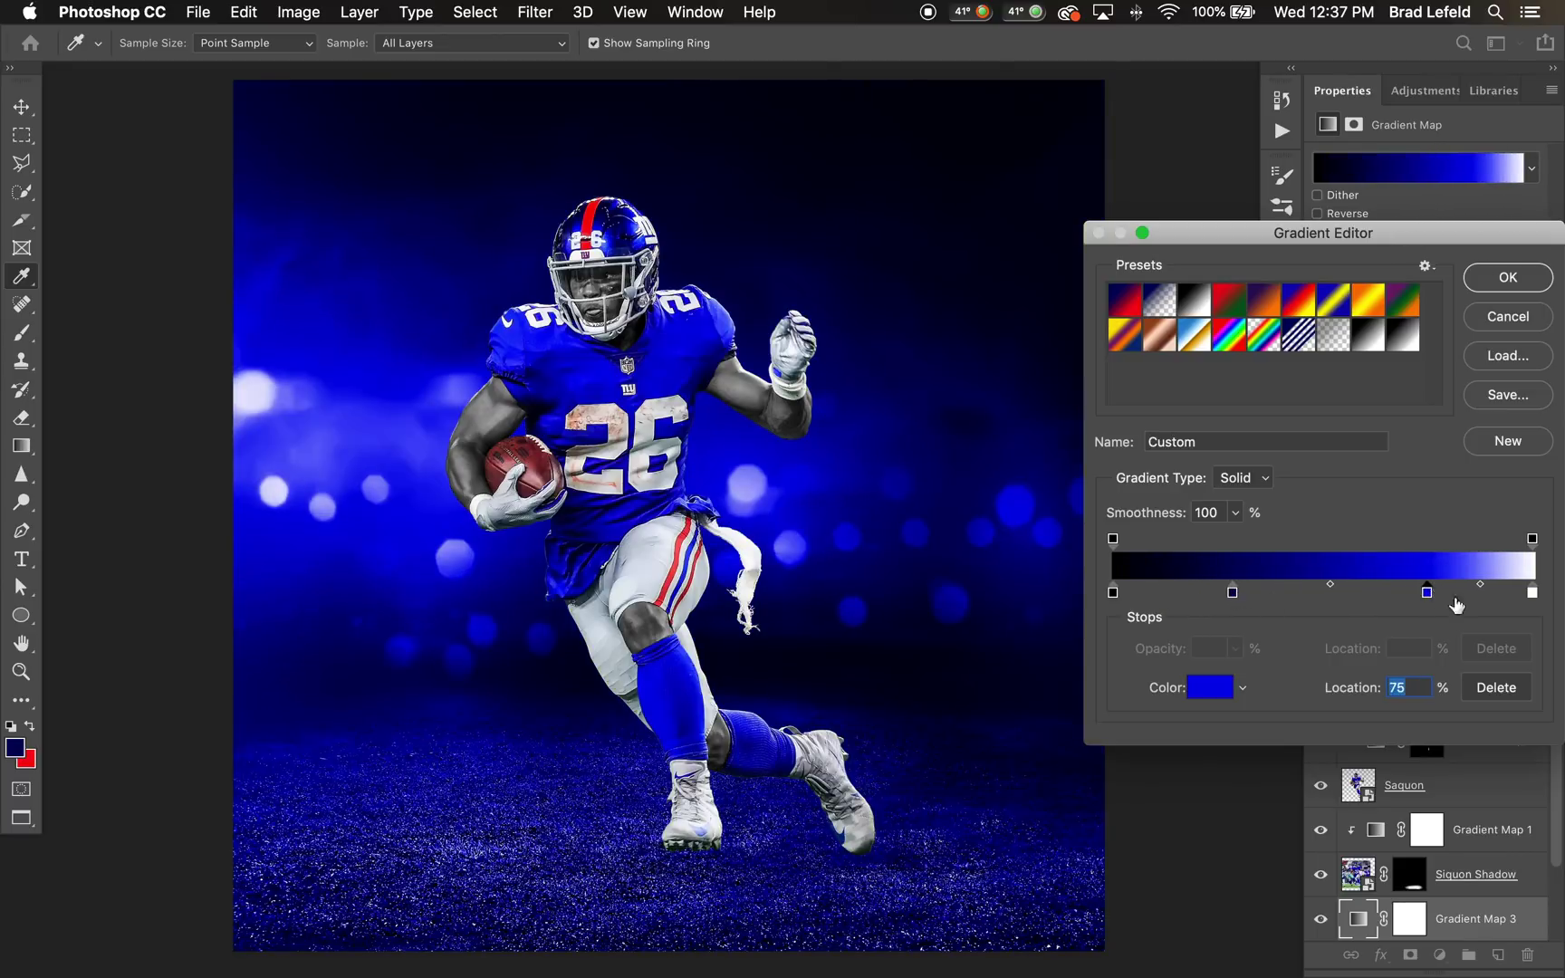
# Step: Remove the white end stop, move the blue stop to 100%, and apply the gradient
pyautogui.doubleClick(1532, 593)
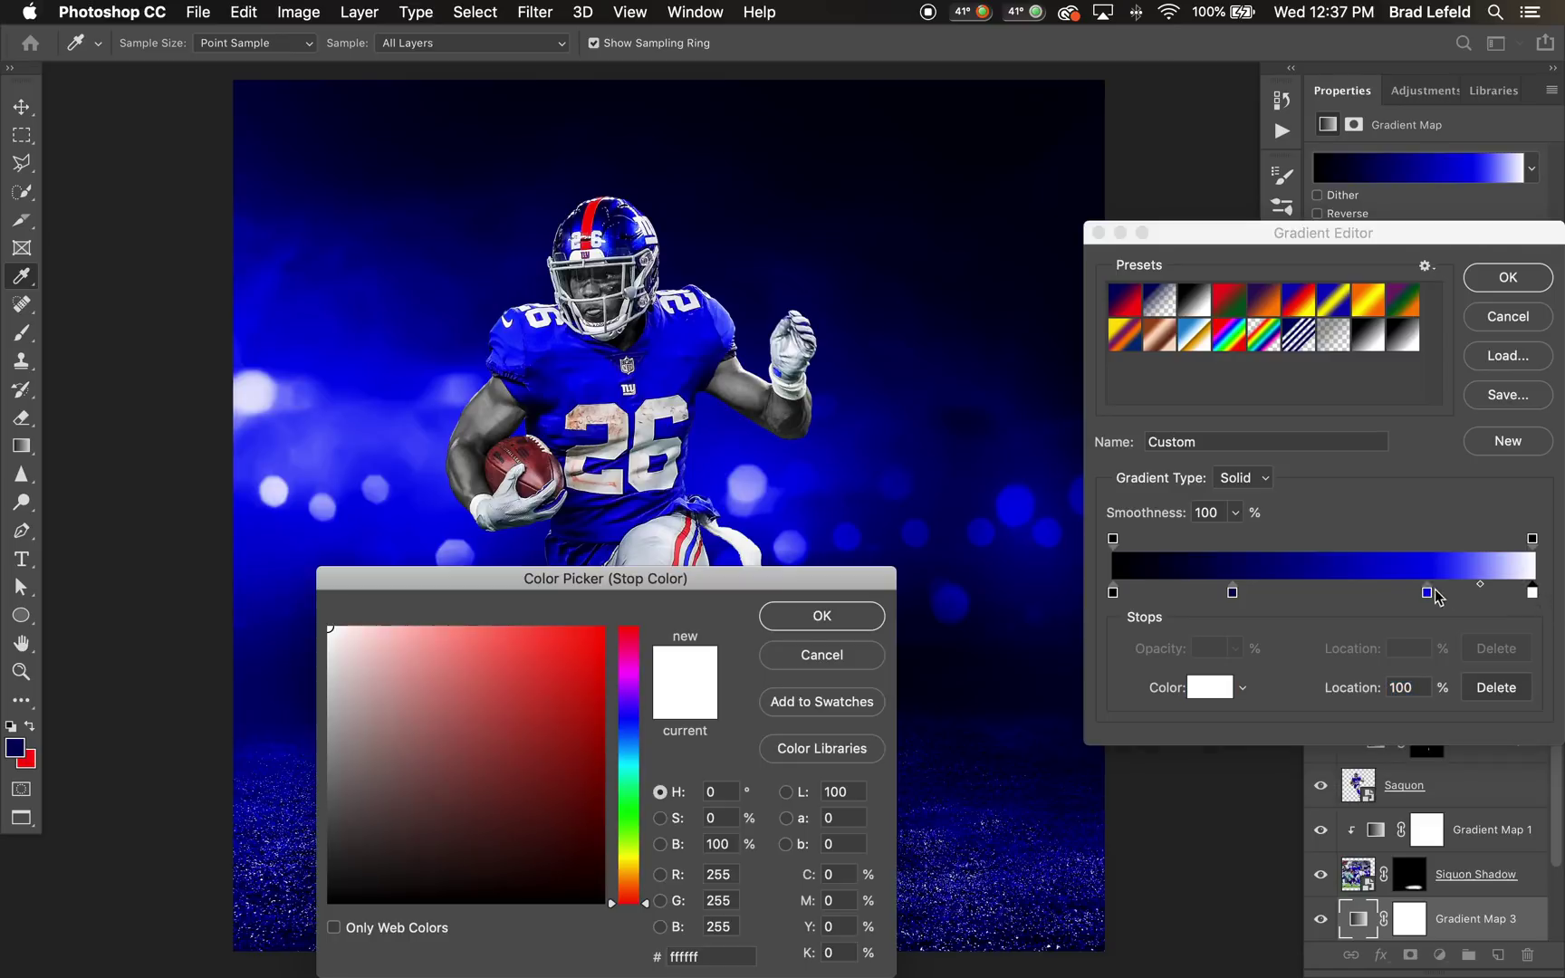
pyautogui.click(820, 650)
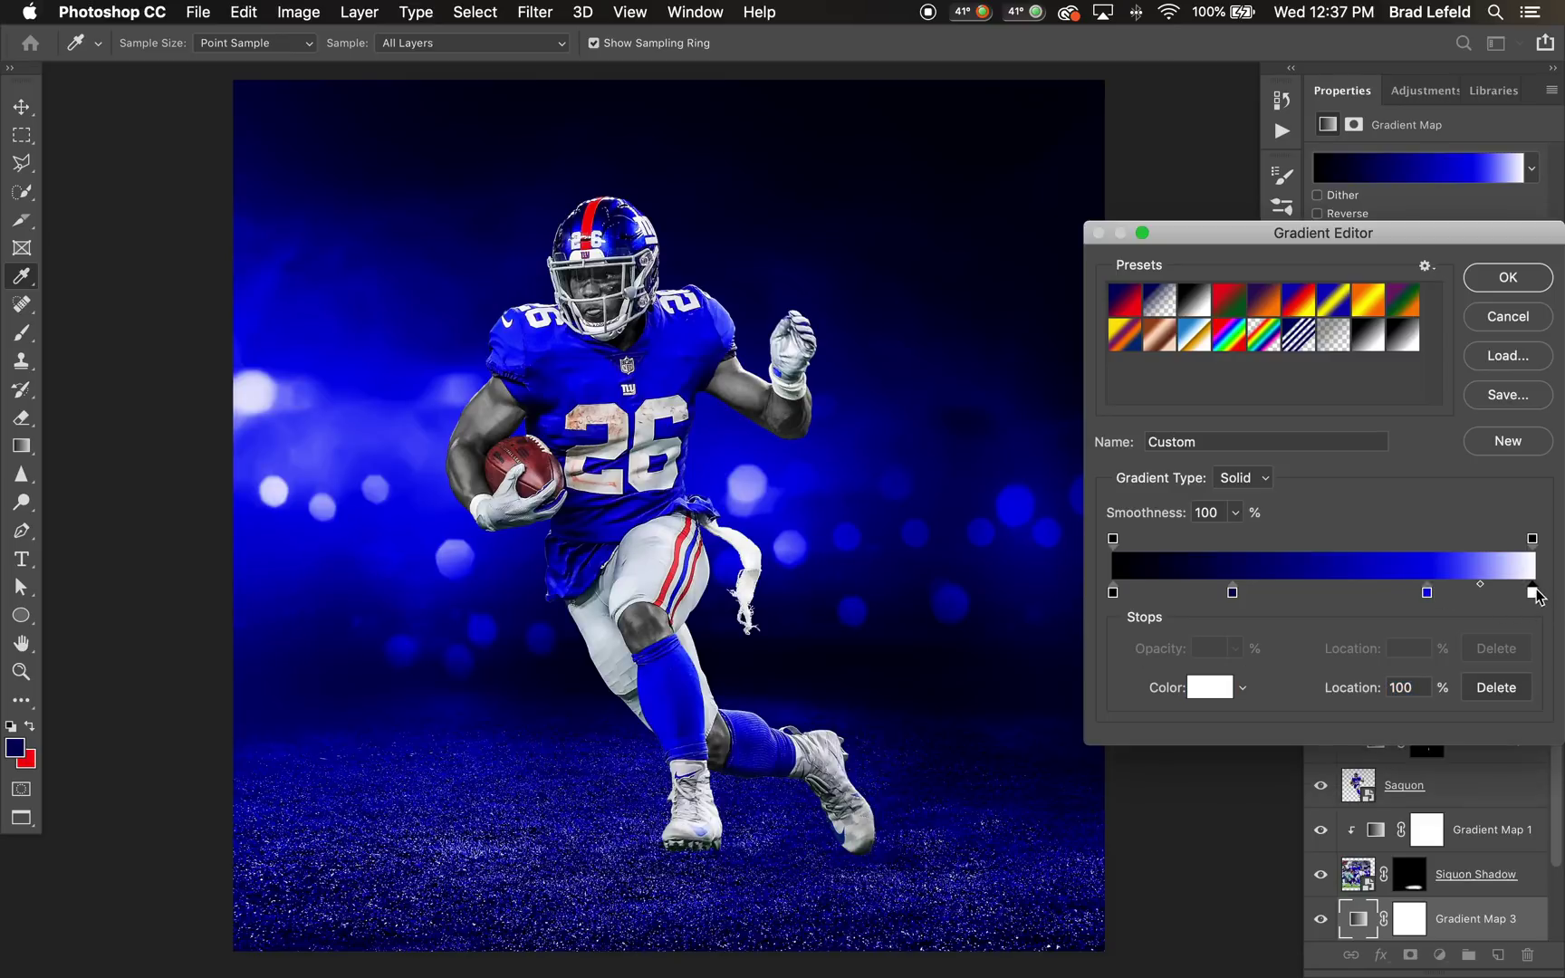
pyautogui.moveTo(1534, 595); pyautogui.dragTo(1540, 652)
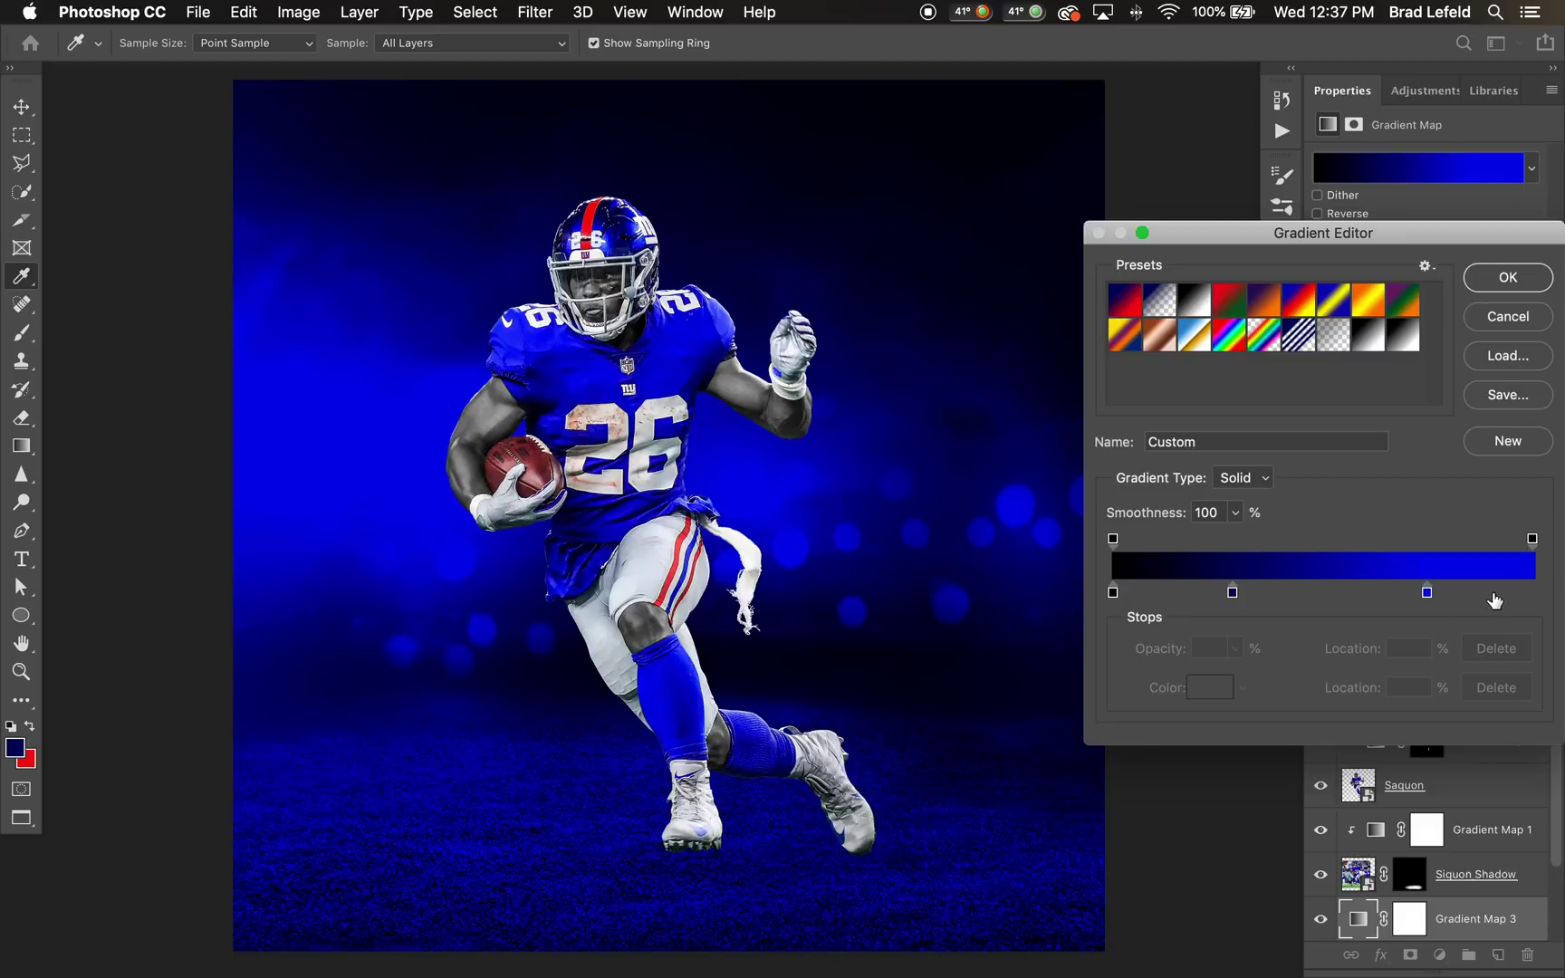
pyautogui.moveTo(1427, 594); pyautogui.dragTo(1540, 595)
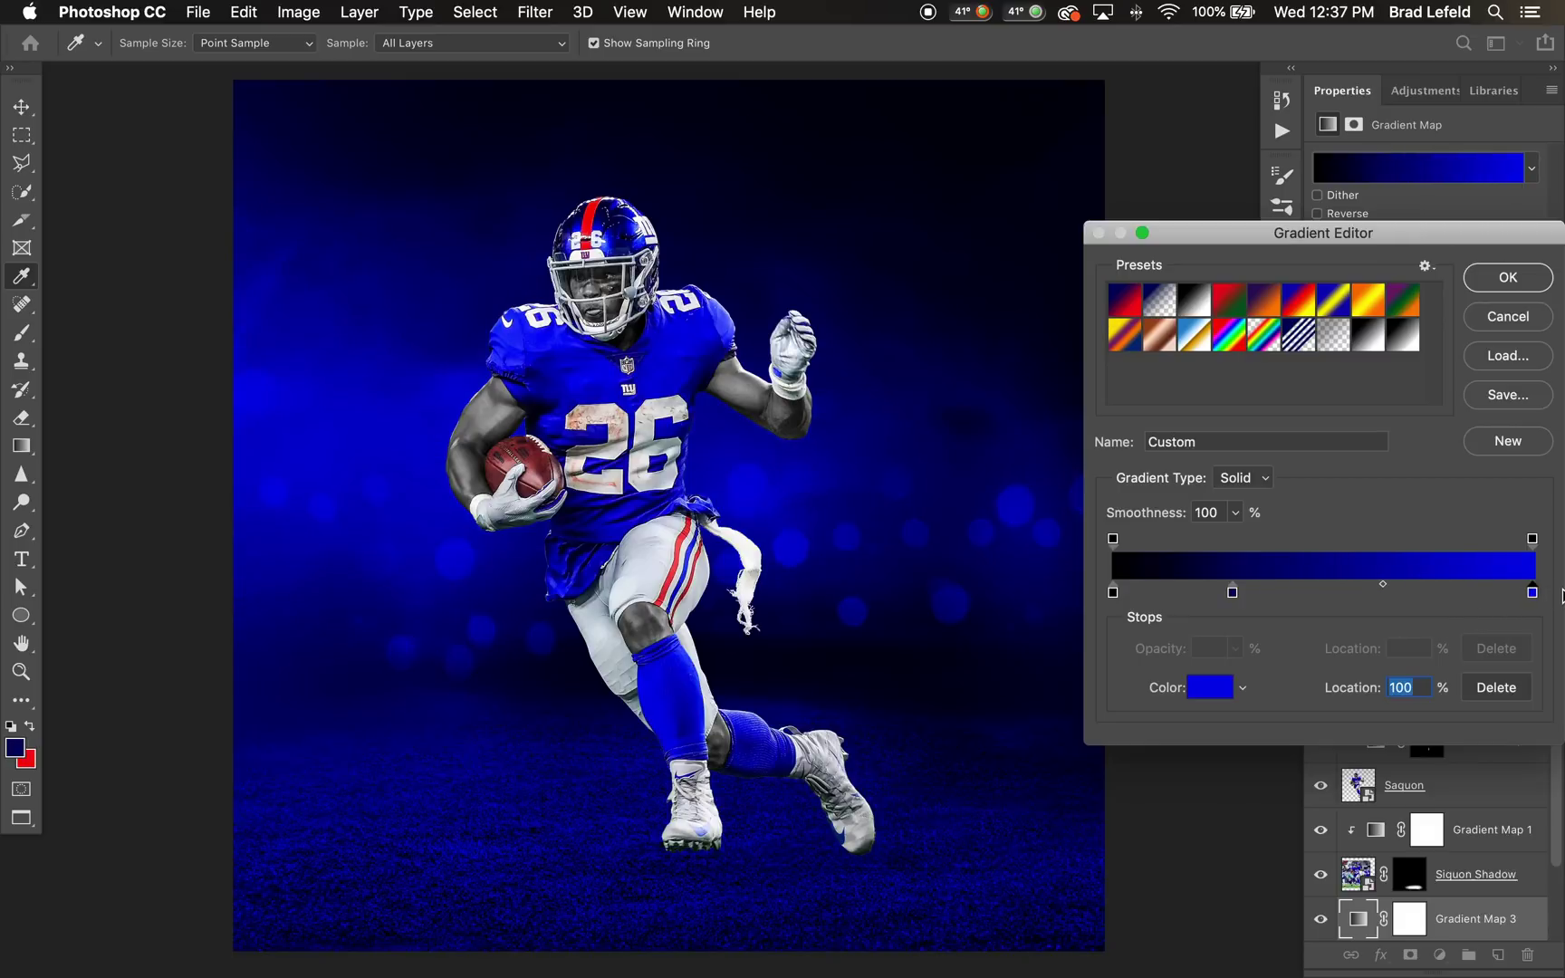
pyautogui.click(1528, 282)
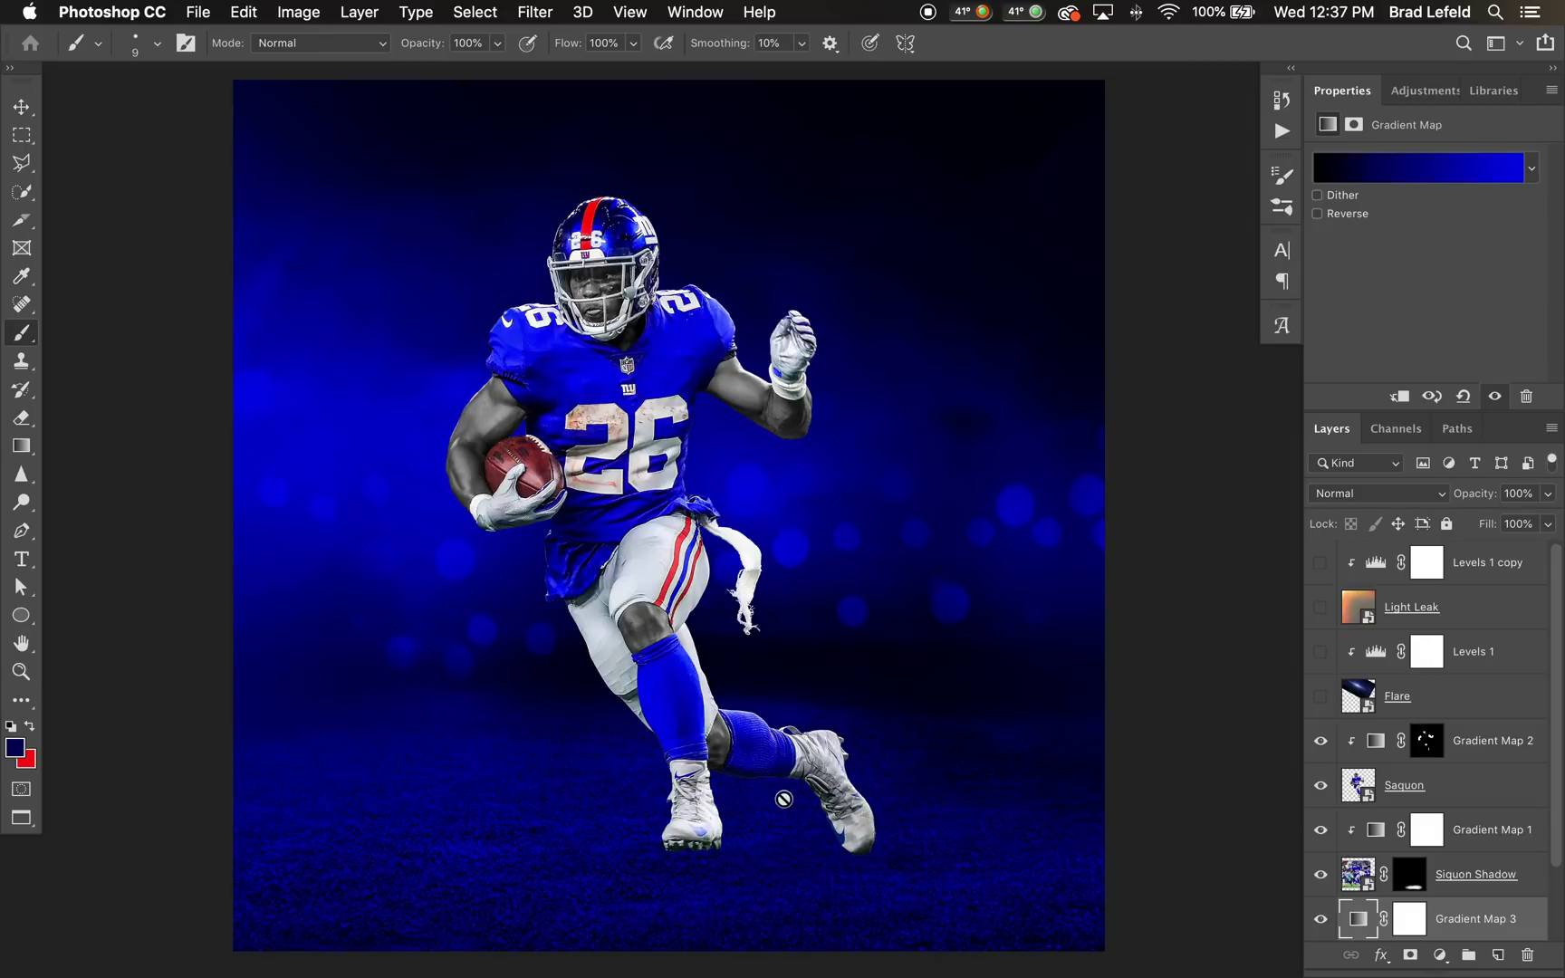
# Step: Clip Gradient Map 3 to the Grass layer and target its mask, undoing an accidental extra mask
pyautogui.scroll(-2, 1534, 865)
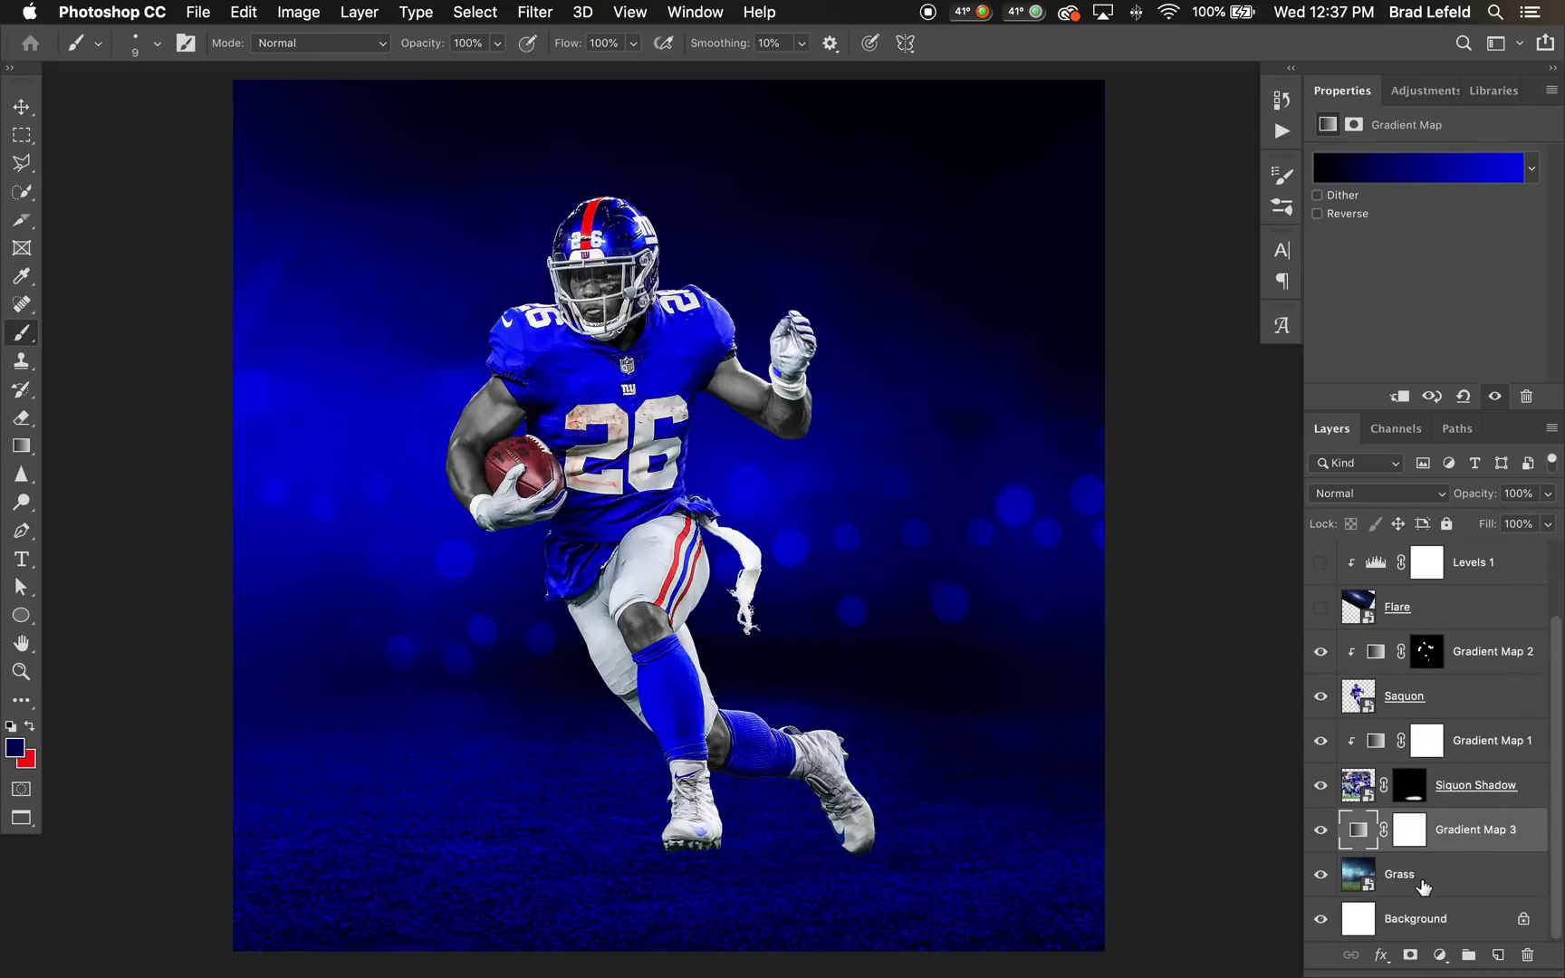
pyautogui.keyDown('alt'); pyautogui.click(1356, 851); pyautogui.keyUp('alt')
pyautogui.click(1433, 886)
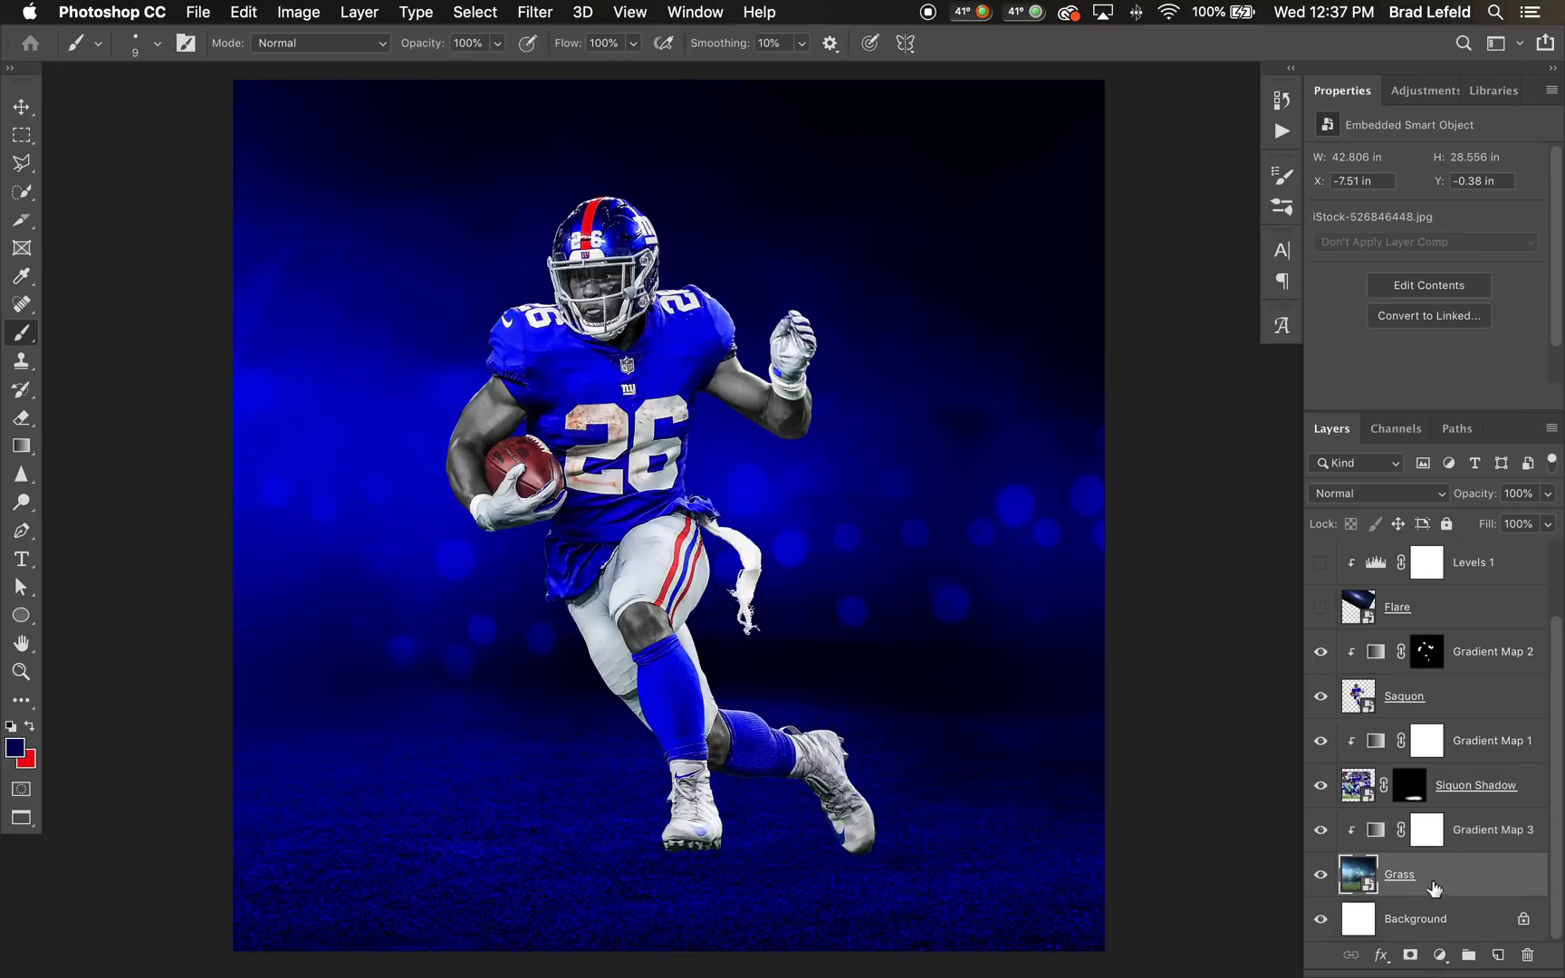
pyautogui.click(1442, 835)
pyautogui.click(1410, 955)
pyautogui.press('super+z')
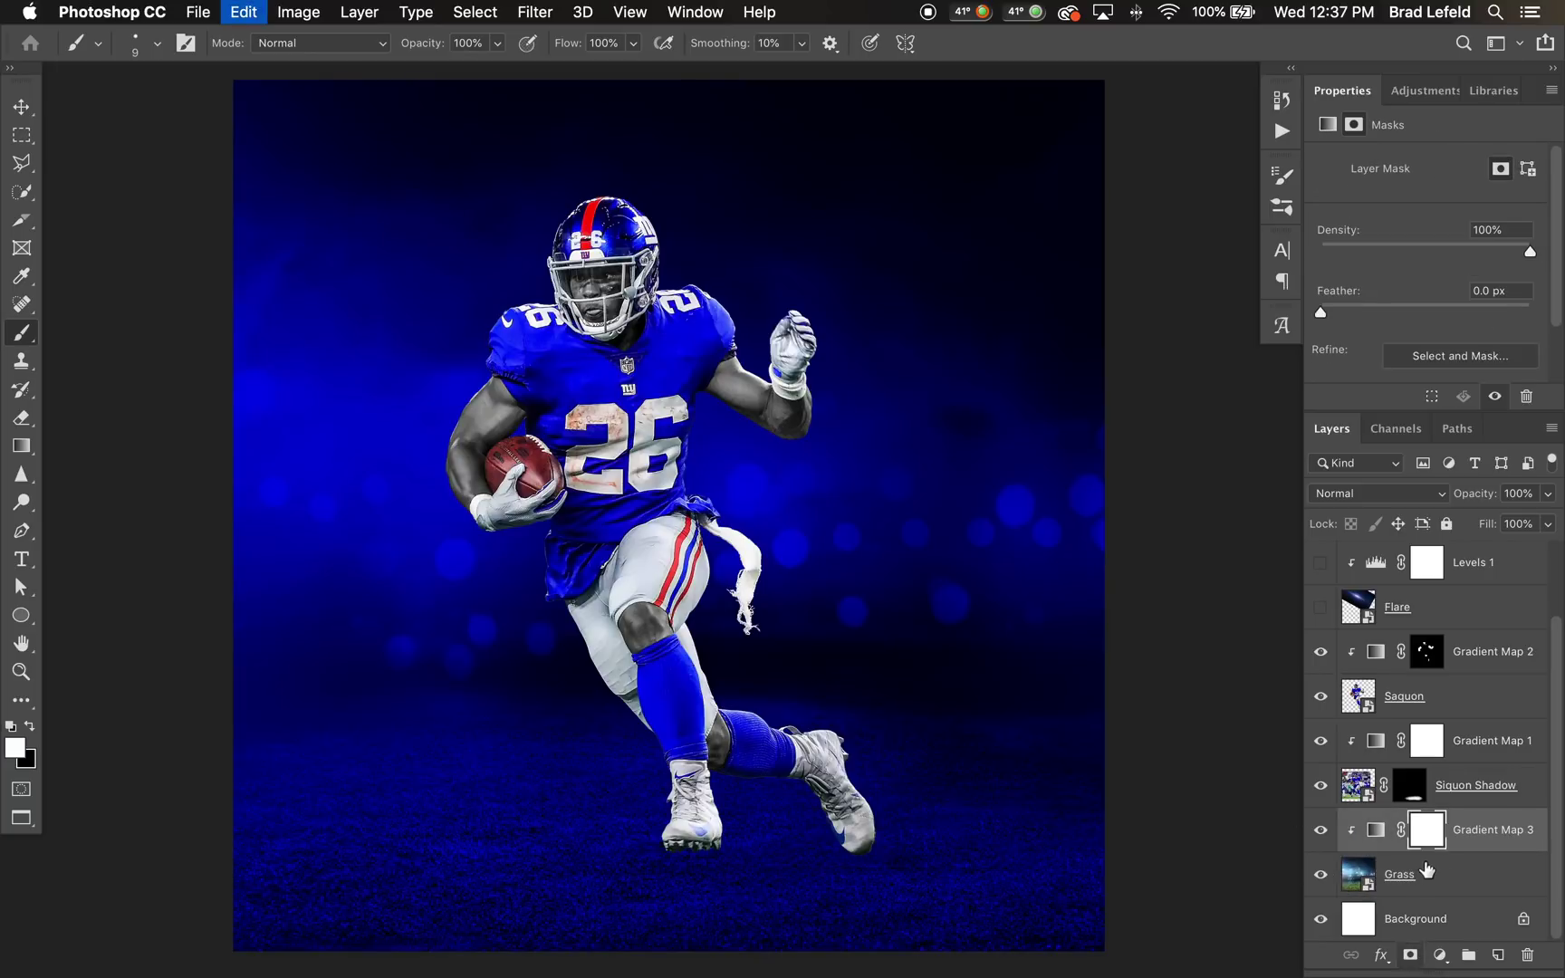
# Step: Paint black with a large brush to hide the blue tint over the upper background
pyautogui.press(']')
pyautogui.press(']')
pyautogui.press(']')
pyautogui.press('x')
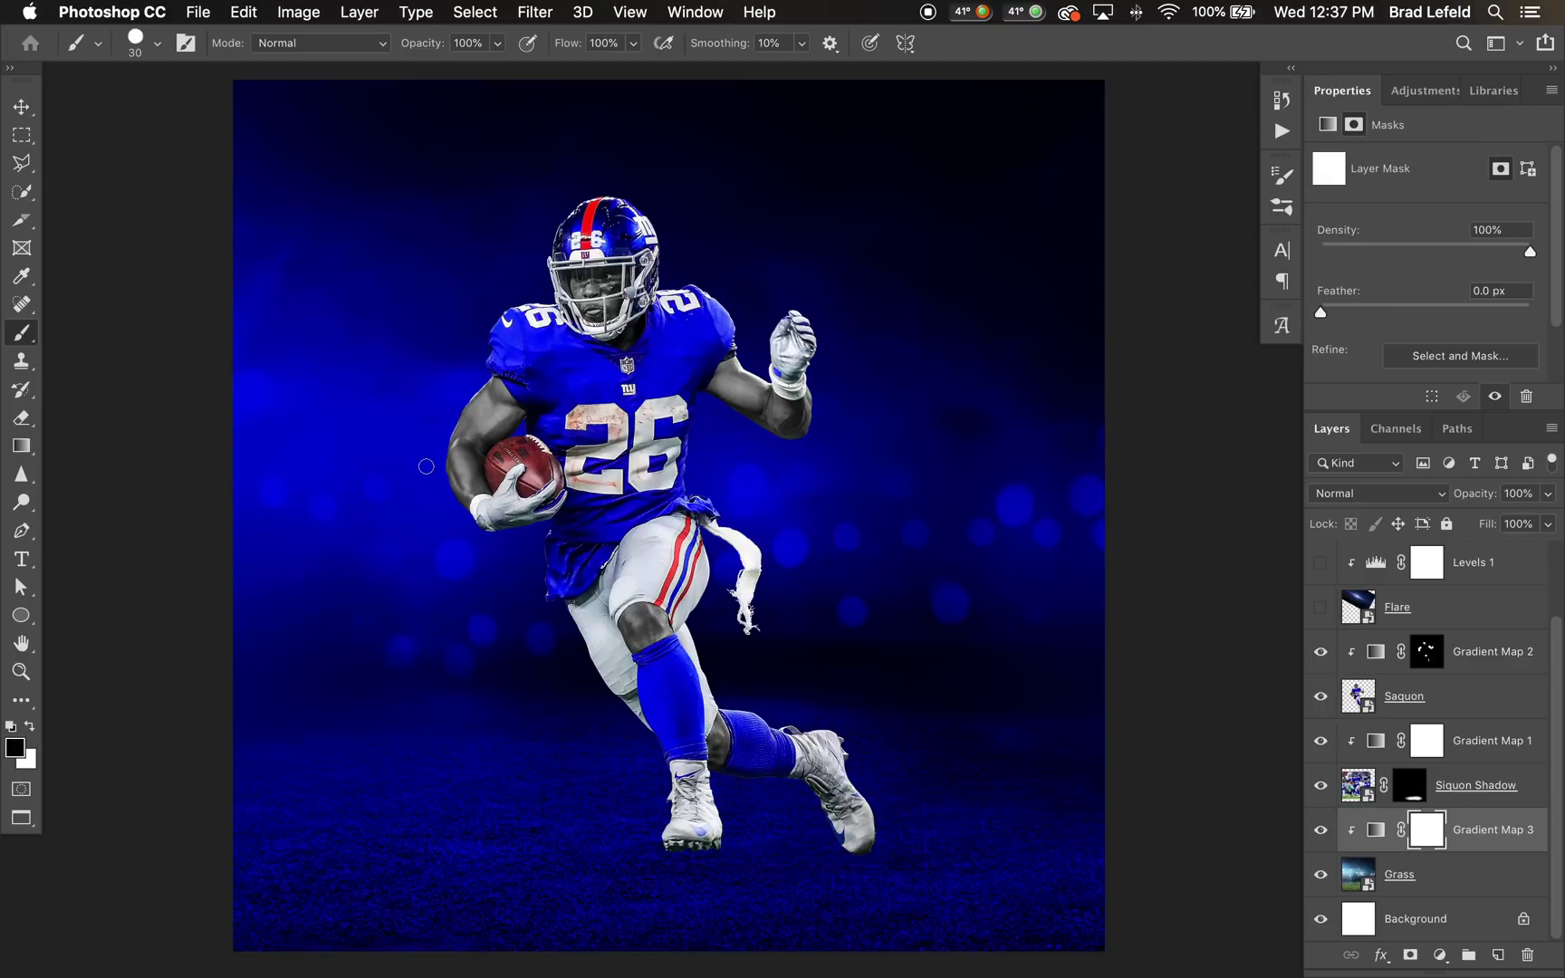
pyautogui.press(']')
pyautogui.press(']')
pyautogui.press(']')
pyautogui.press(']')
pyautogui.press(']')
pyautogui.press(']')
pyautogui.press(']')
pyautogui.press(']')
pyautogui.press(']')
pyautogui.press(']')
pyautogui.press(']')
pyautogui.press(']')
pyautogui.press(']')
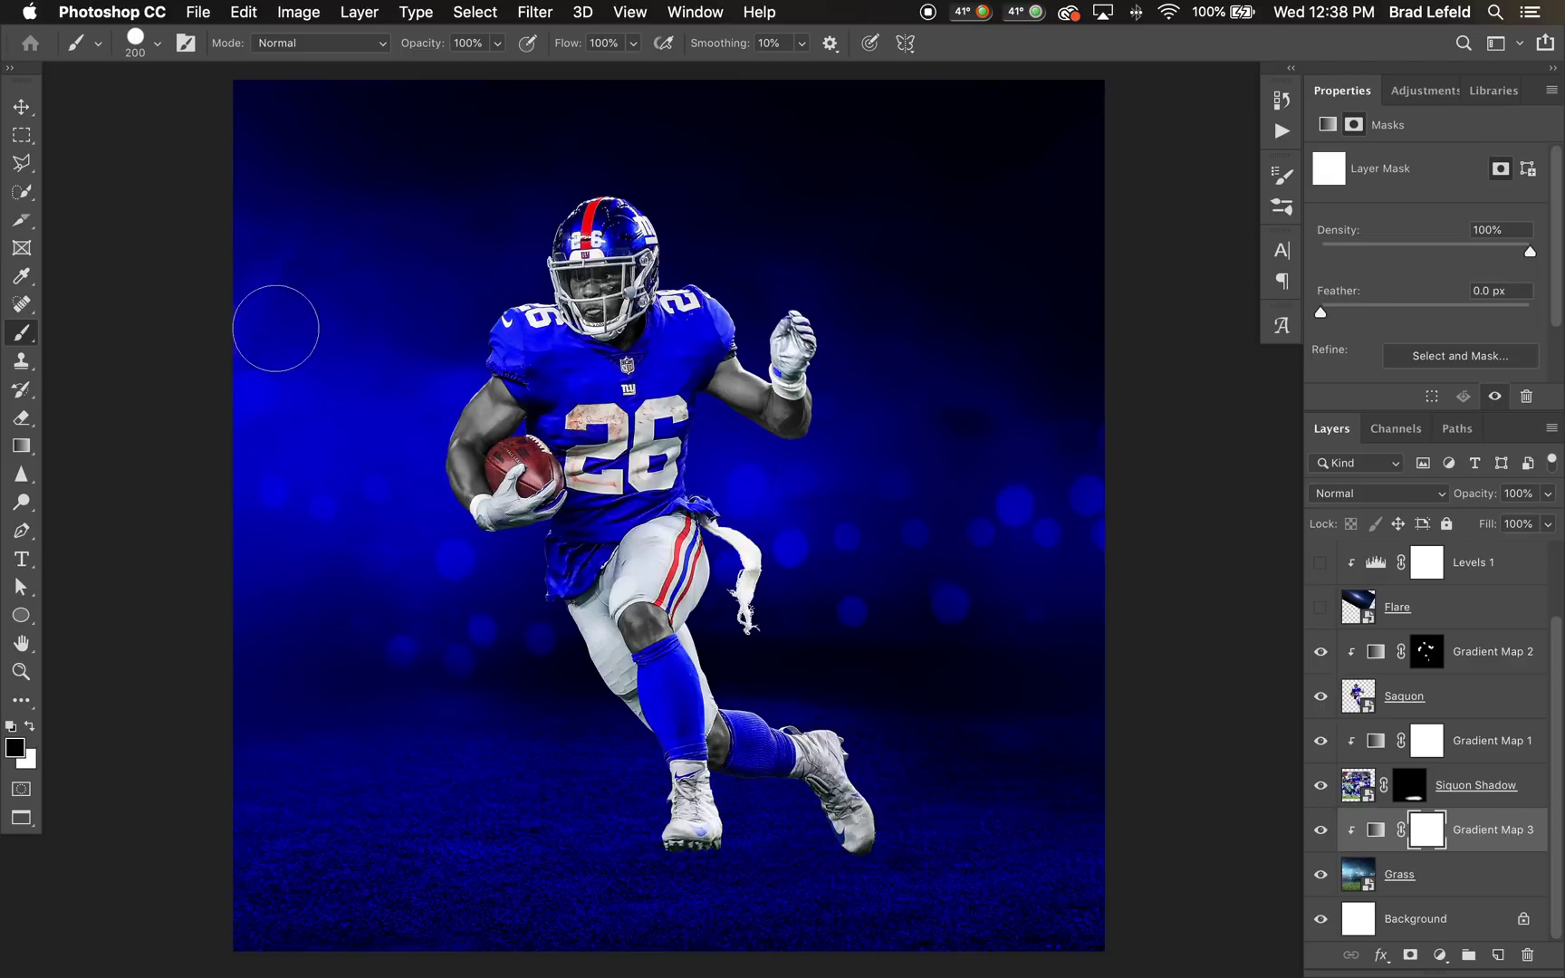
pyautogui.moveTo(251, 376)
pyautogui.mouseDown()
pyautogui.moveTo(1107, 279)
pyautogui.moveTo(950, 192)
pyautogui.moveTo(413, 106)
pyautogui.moveTo(1298, 254)
pyautogui.moveTo(122, 476)
pyautogui.moveTo(943, 576)
pyautogui.moveTo(1087, 521)
pyautogui.mouseUp()
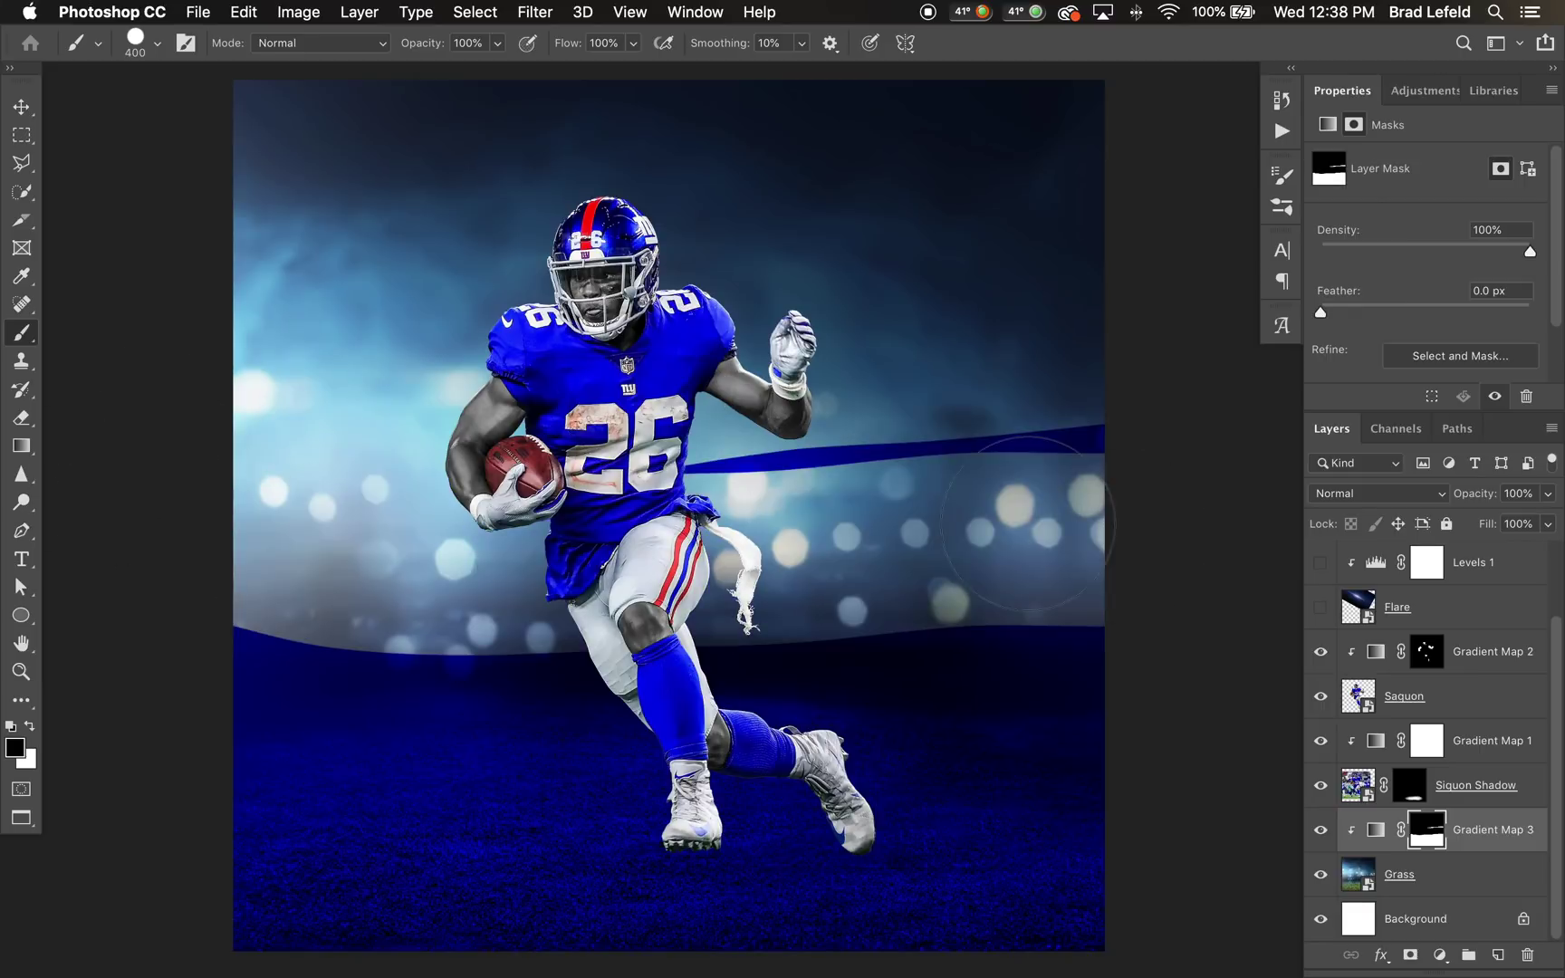
# Step: With a soft round tip, blend the mask across the horizon and paint white to restore the lower field's tint
pyautogui.rightClick(1051, 509)
pyautogui.click(1164, 444)
pyautogui.press('Return')
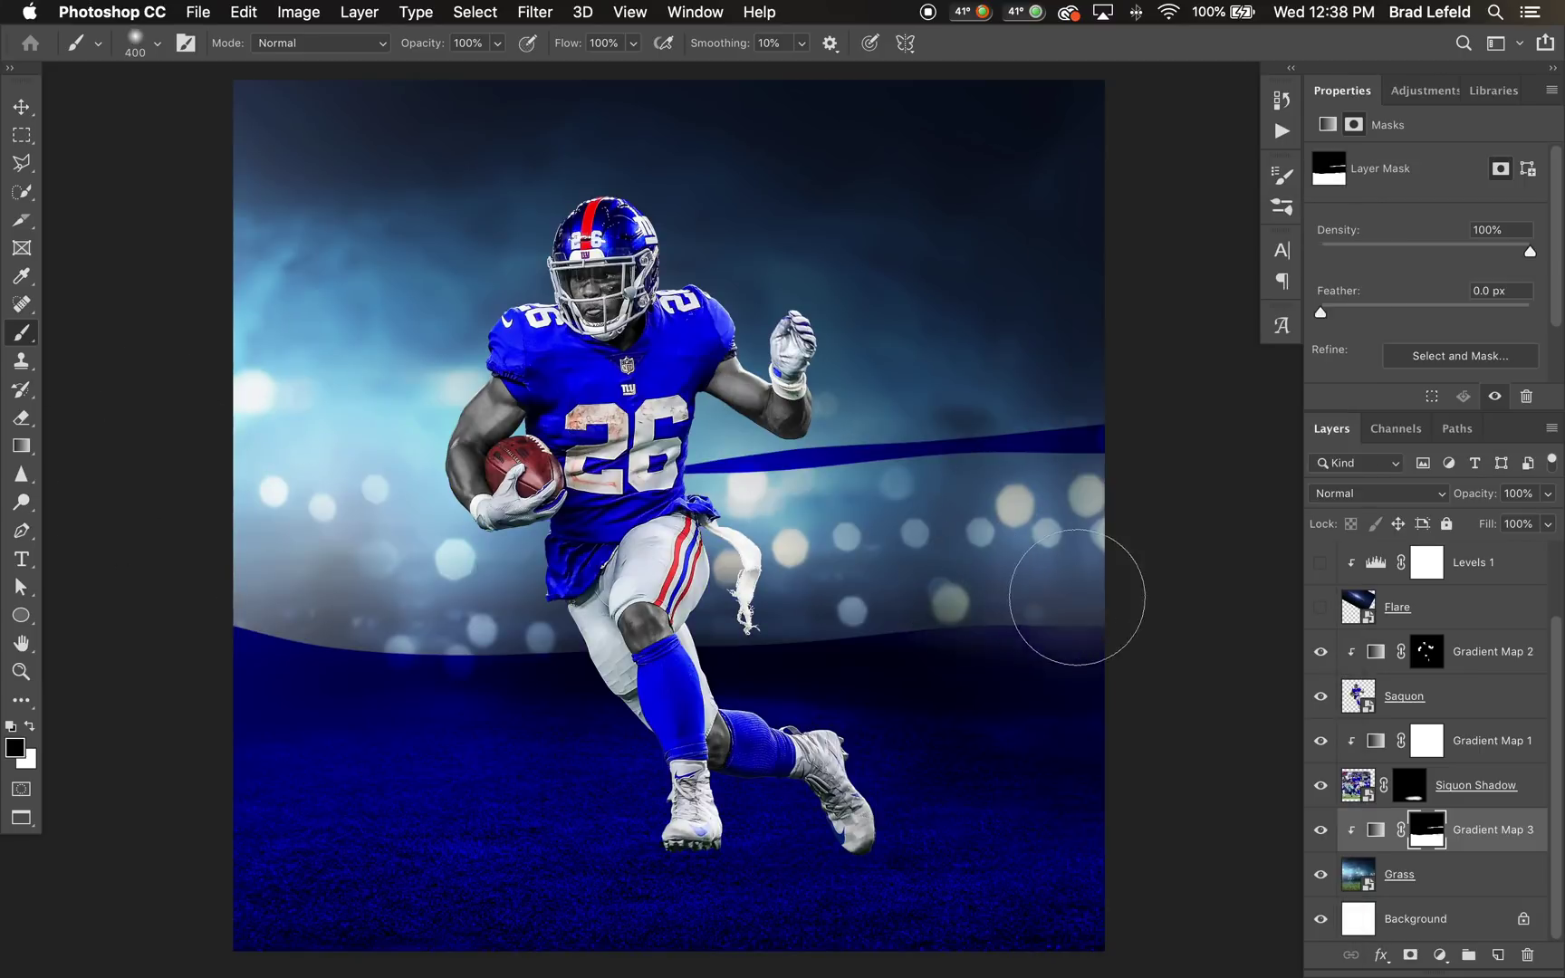
pyautogui.moveTo(1065, 601); pyautogui.dragTo(453, 629)
pyautogui.press(']')
pyautogui.press(']')
pyautogui.press(']')
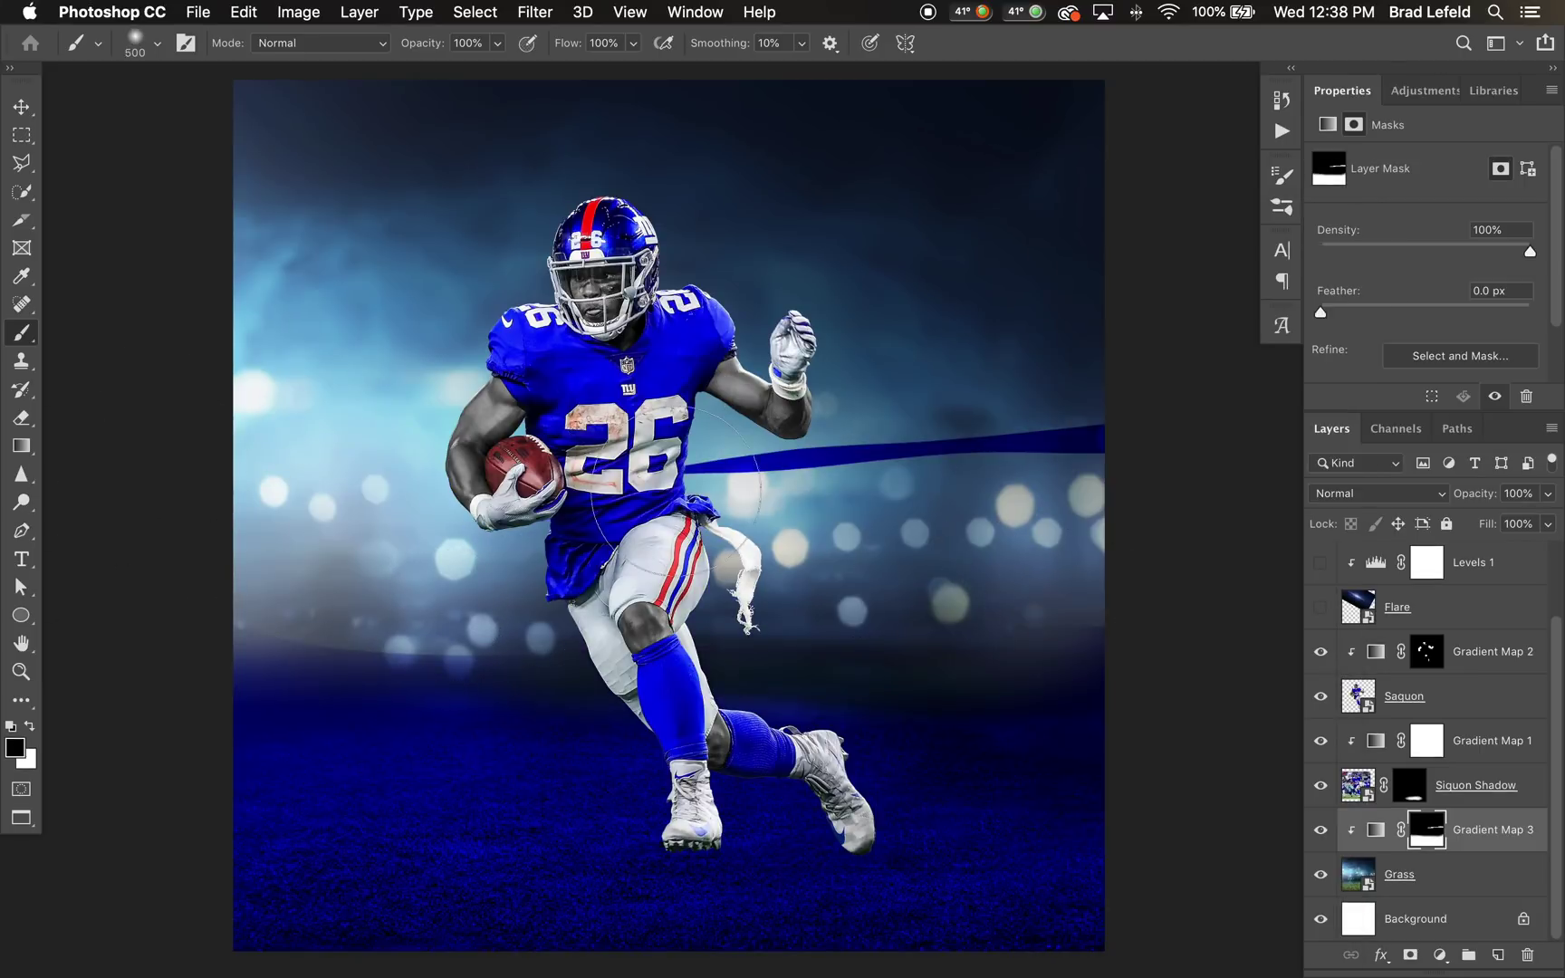
pyautogui.moveTo(691, 485)
pyautogui.mouseDown()
pyautogui.moveTo(201, 657)
pyautogui.moveTo(416, 637)
pyautogui.moveTo(1213, 632)
pyautogui.moveTo(746, 619)
pyautogui.moveTo(104, 666)
pyautogui.mouseUp()
pyautogui.press('x')
pyautogui.moveTo(371, 860); pyautogui.dragTo(1200, 821)
pyautogui.press('v')
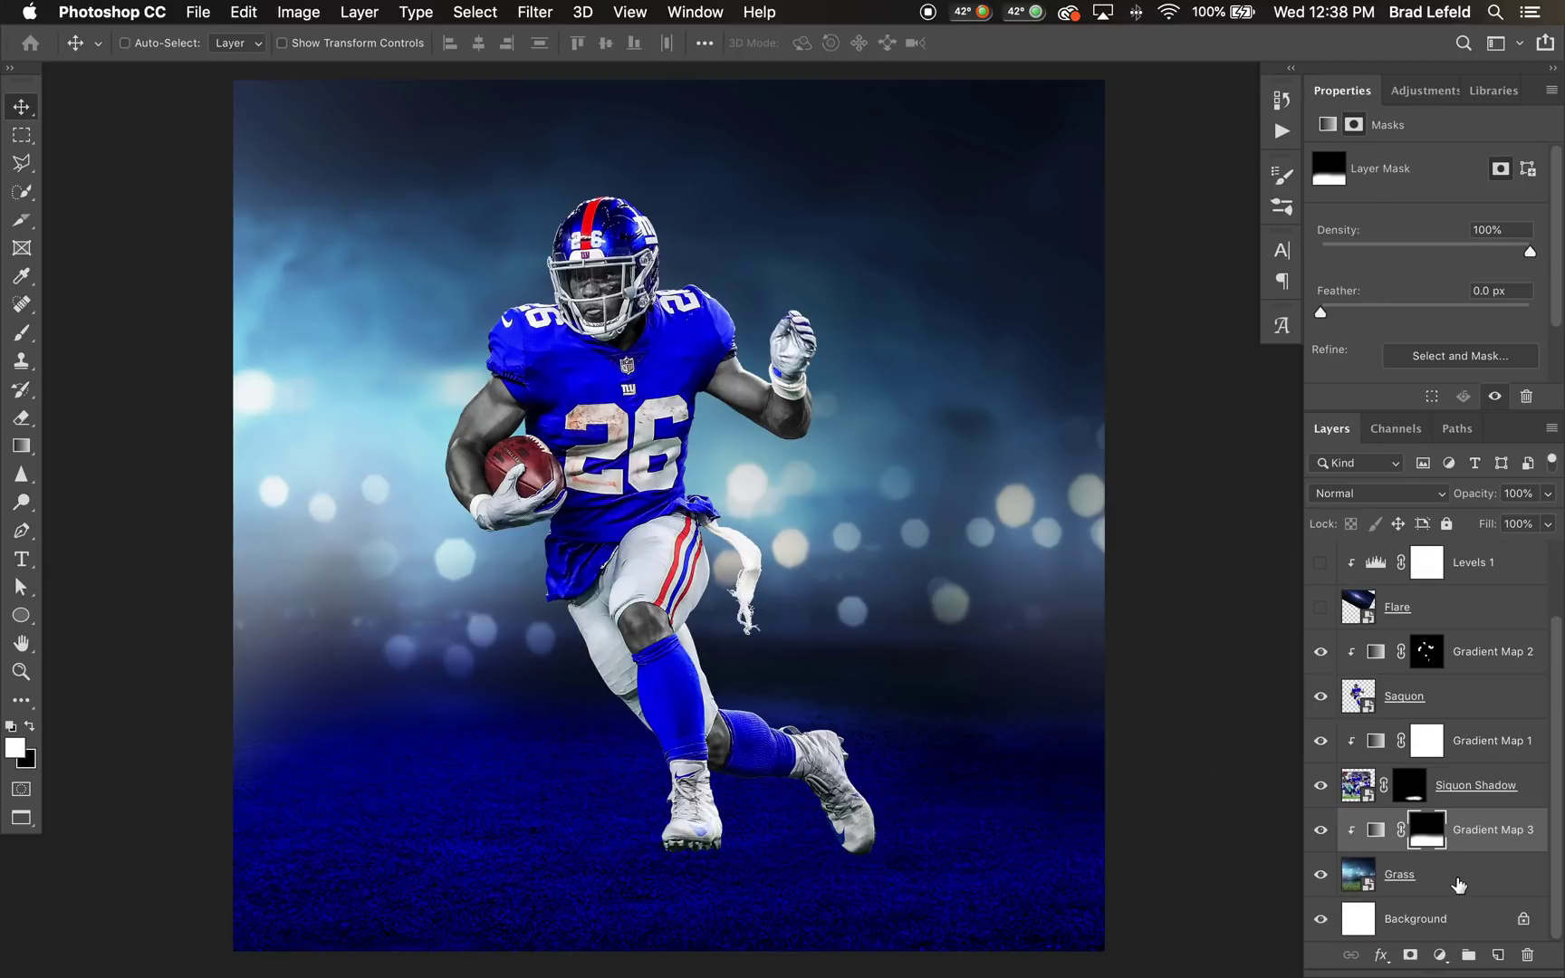
# Step: Add a new gradient map adjustment above Gradient Map 2 and open its gradient
pyautogui.click(1476, 715)
pyautogui.click(1483, 669)
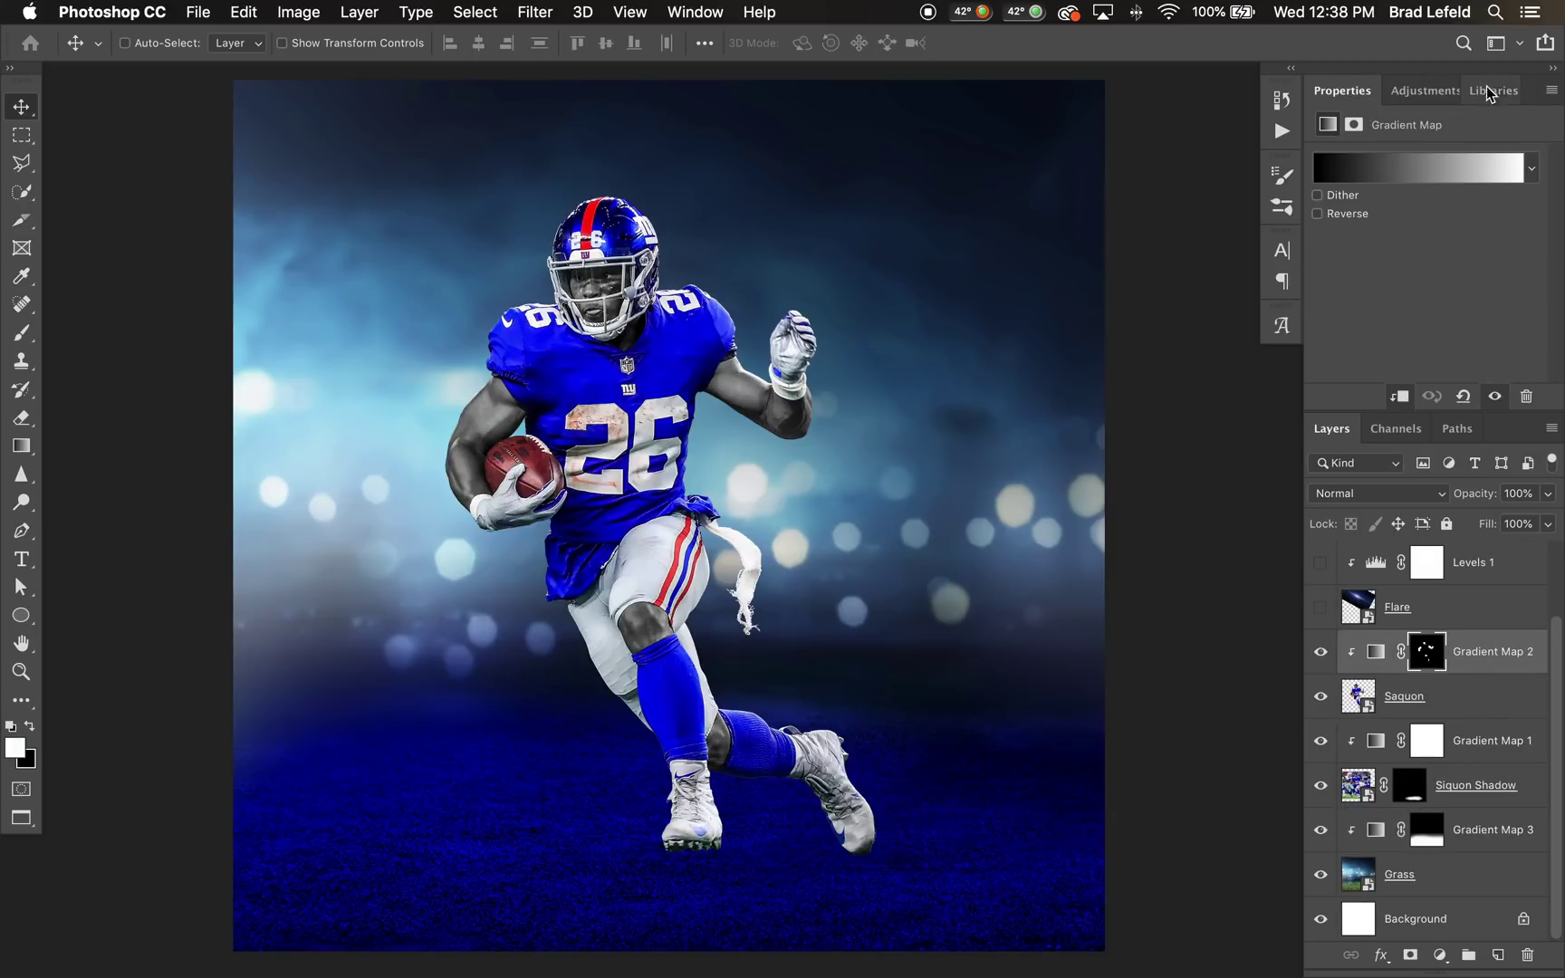
pyautogui.click(1421, 90)
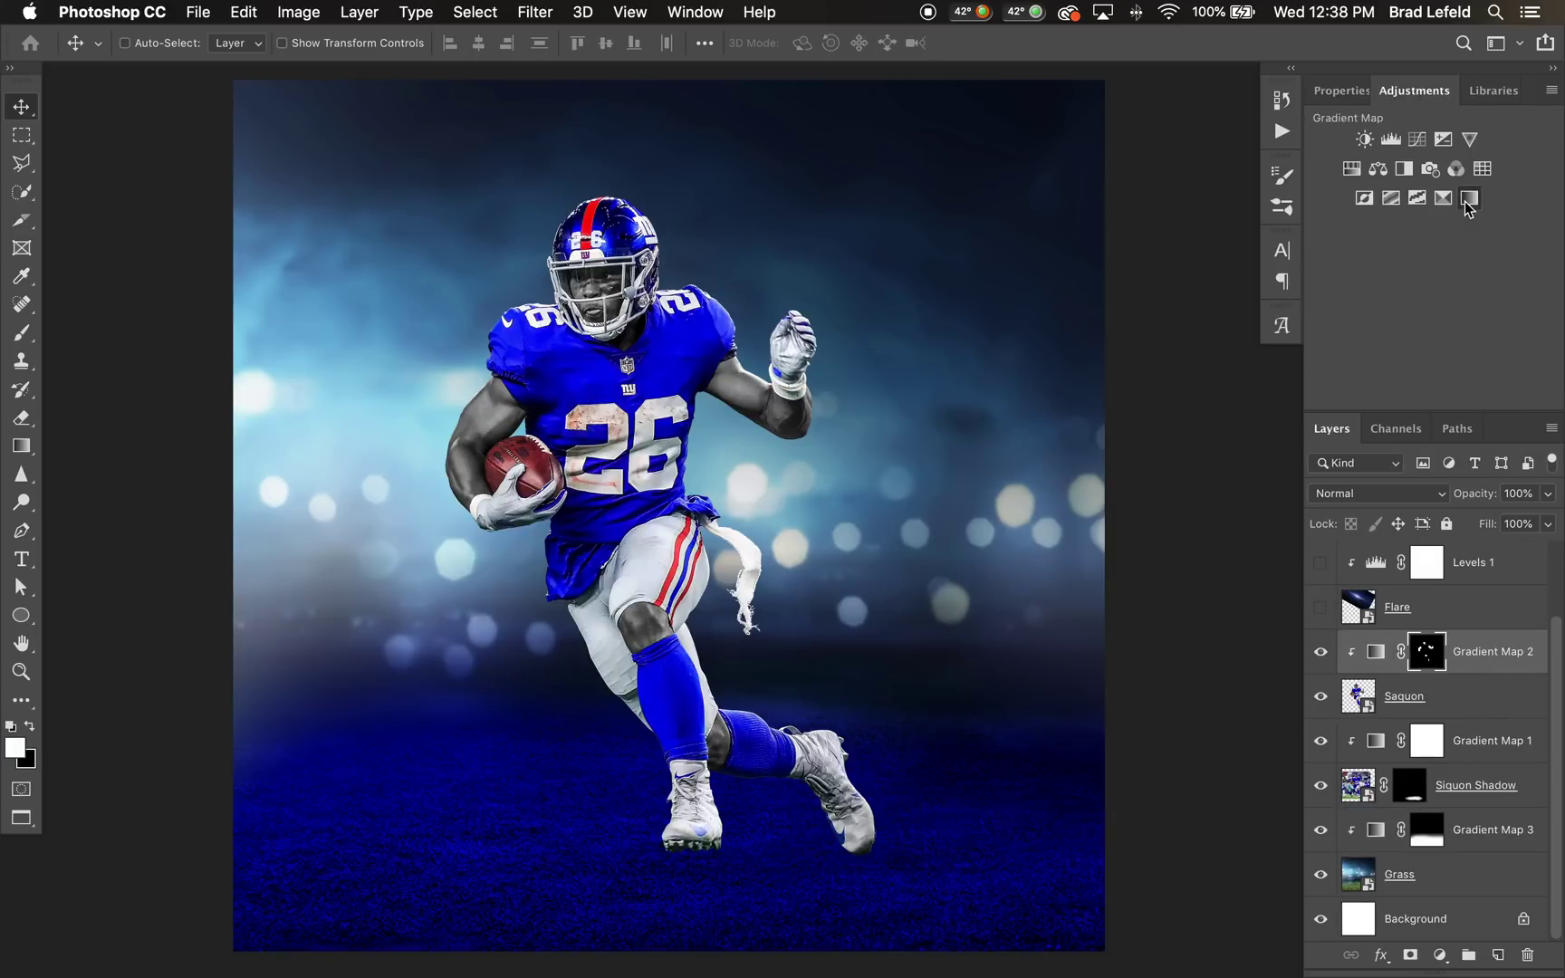
pyautogui.click(1464, 201)
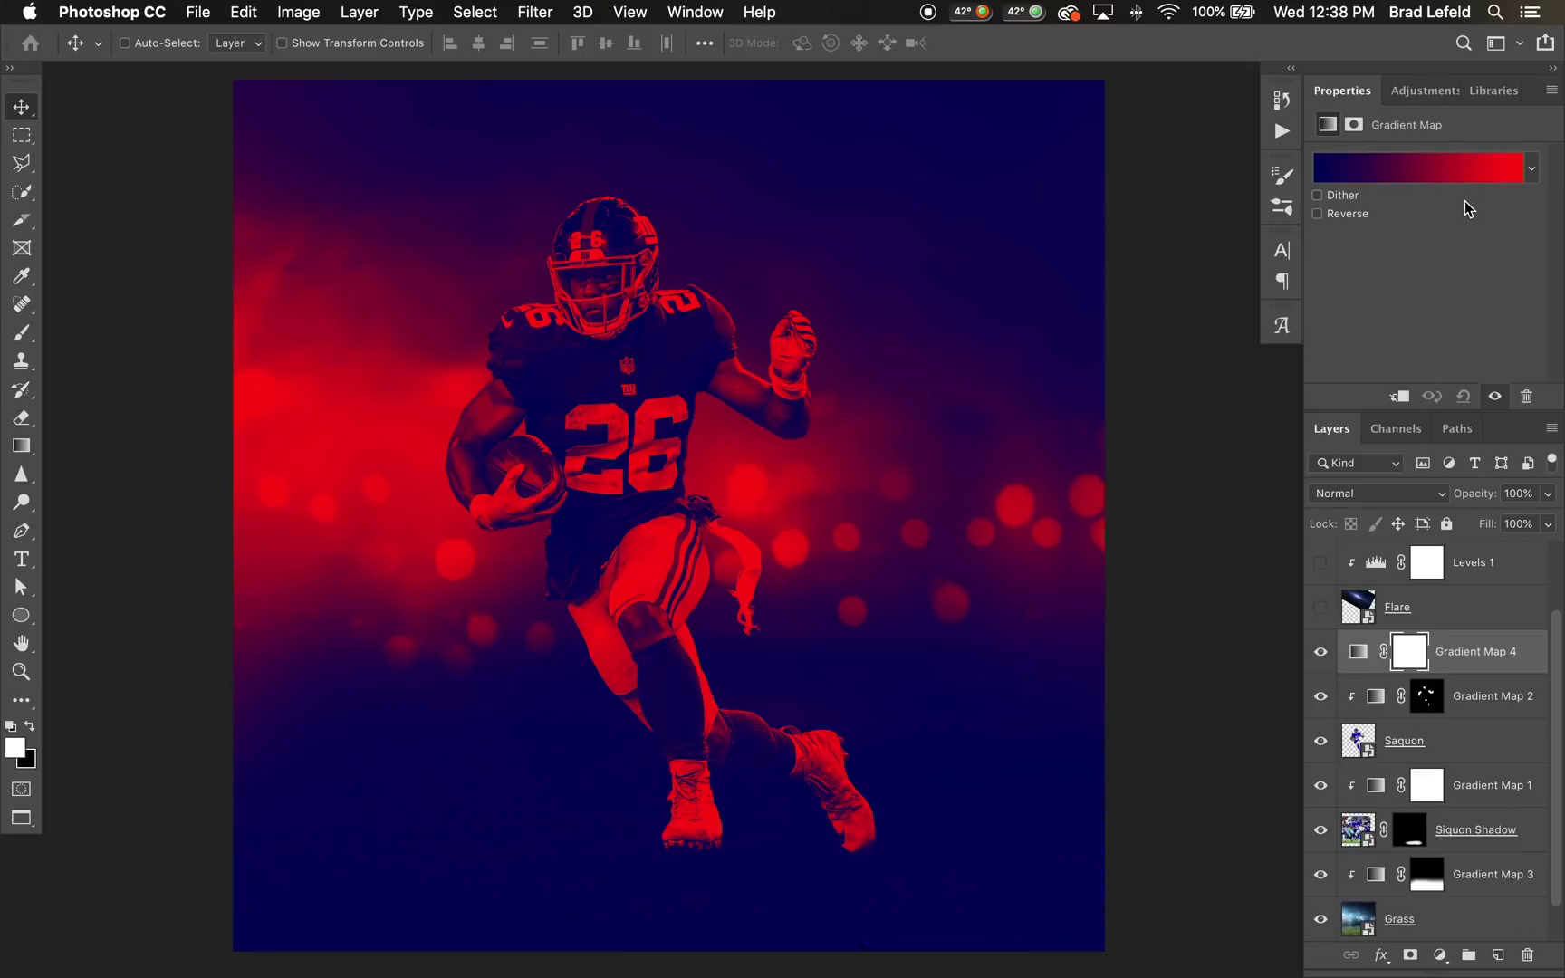
pyautogui.click(1409, 171)
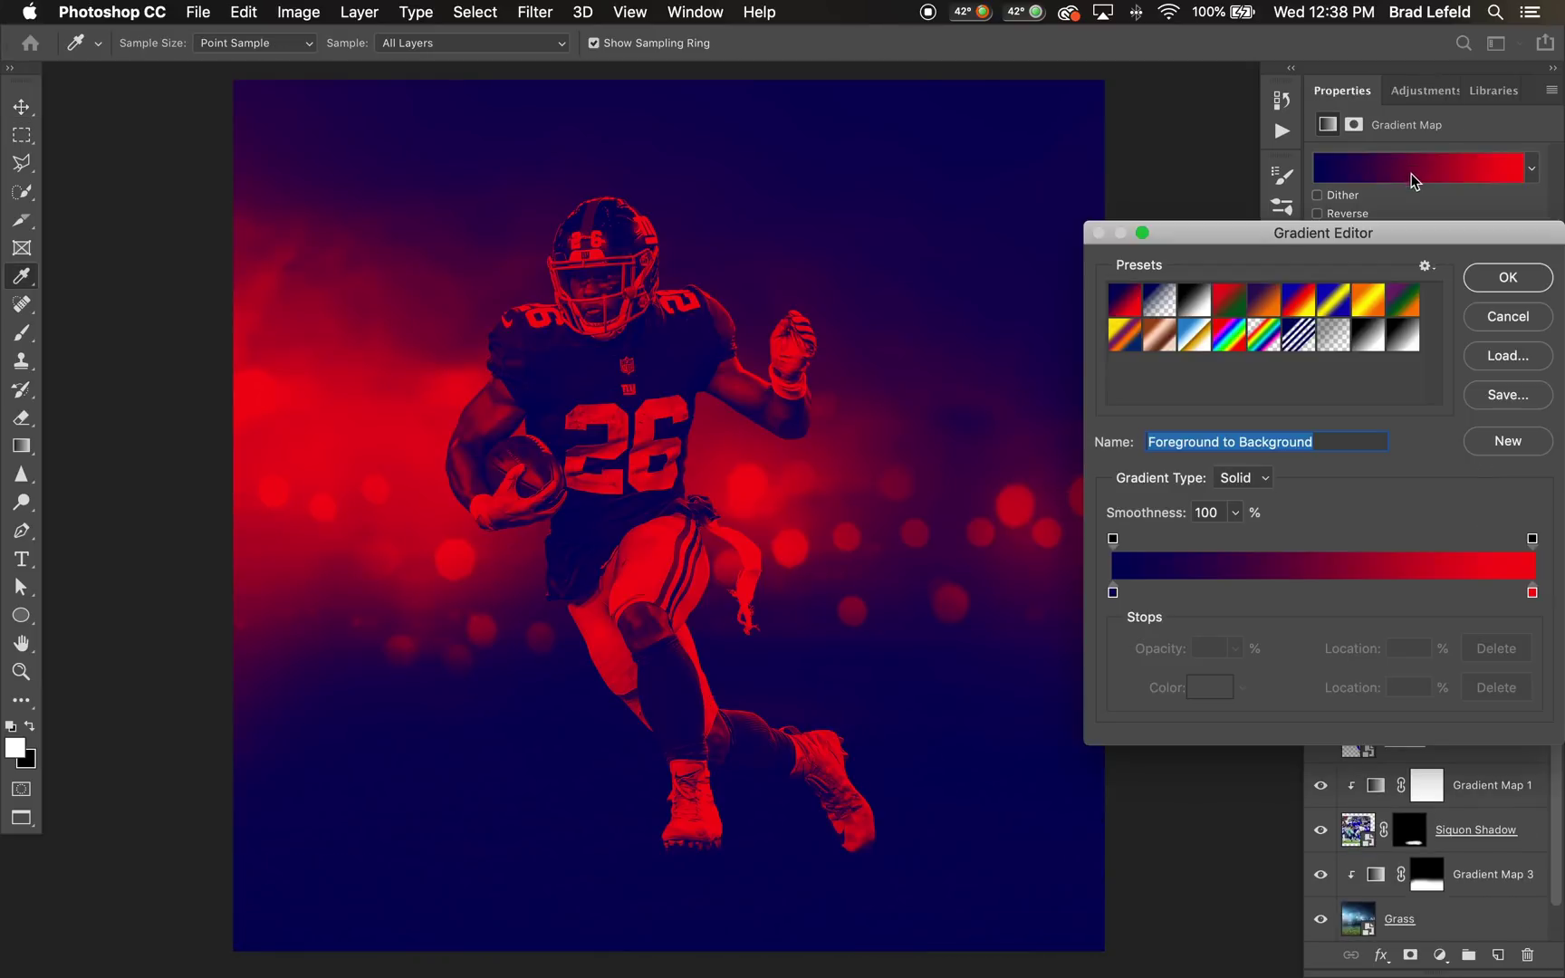
# Step: Build a black (000000), red and white gradient with the red stop at 13%, and apply it
pyautogui.doubleClick(1113, 593)
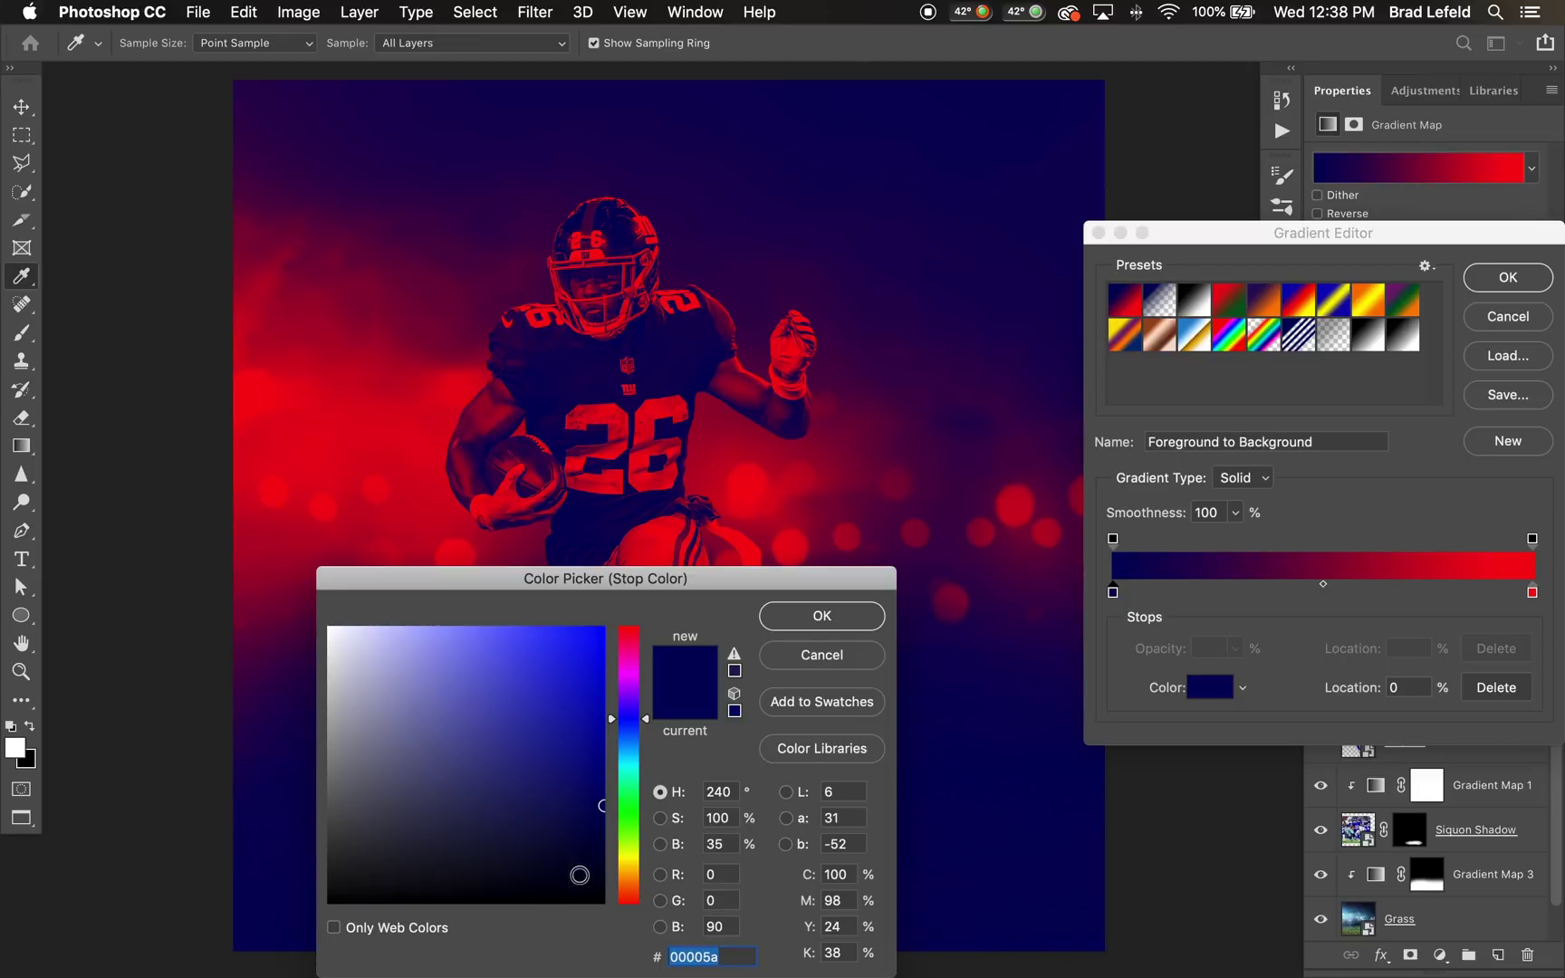
pyautogui.write('000000')
pyautogui.press('Return')
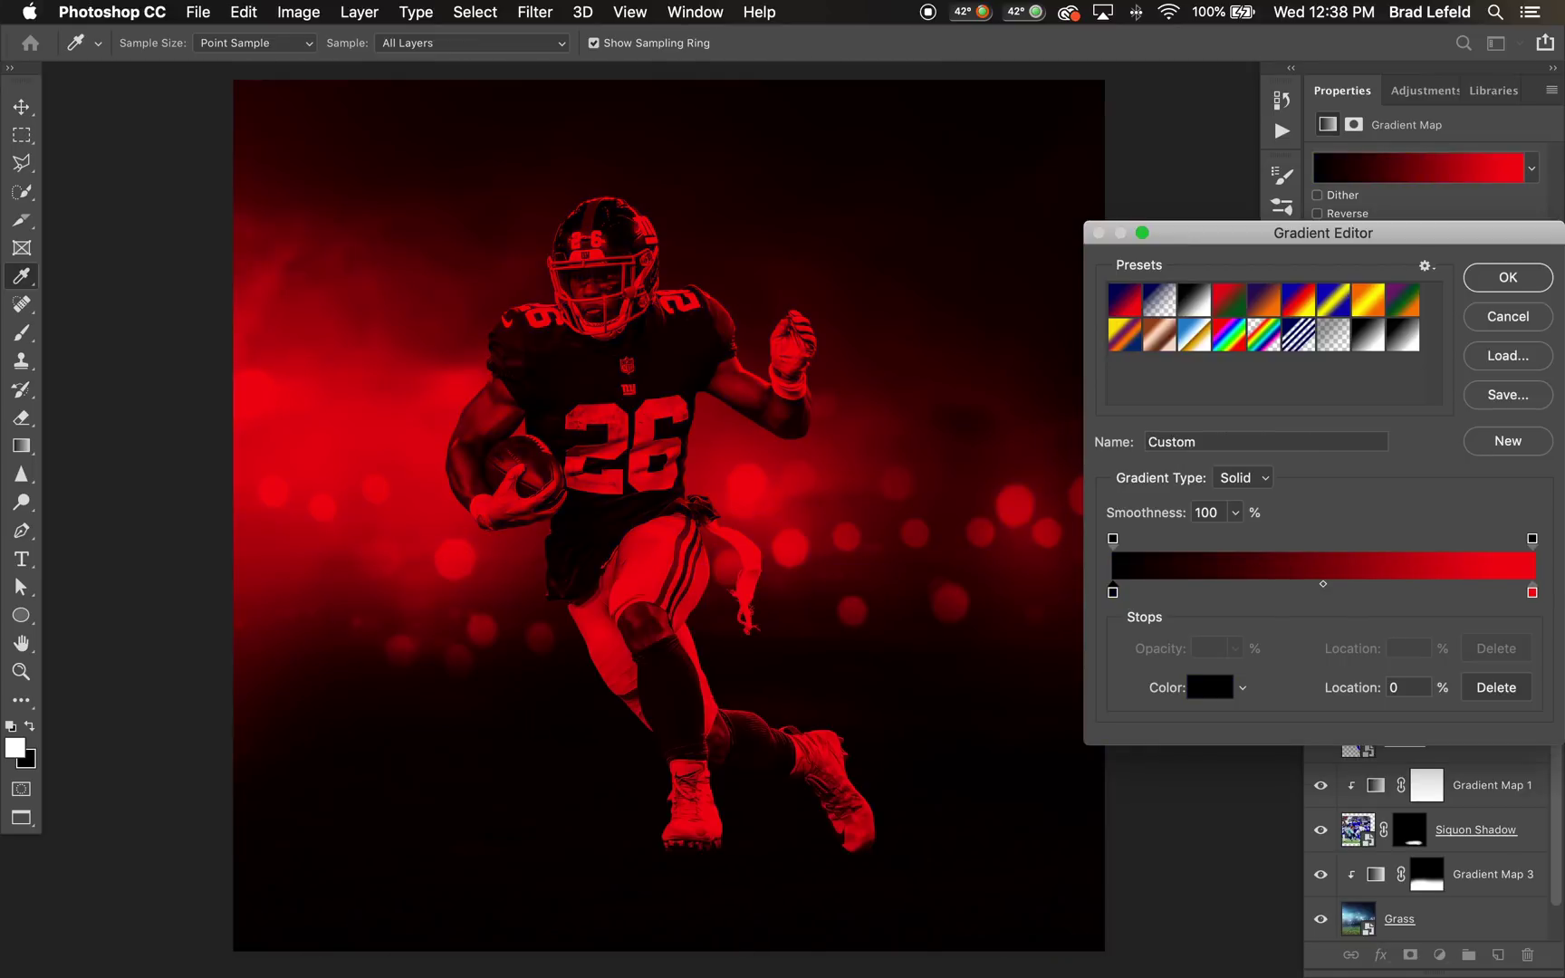
pyautogui.moveTo(1534, 594)
pyautogui.mouseDown()
pyautogui.moveTo(1265, 600)
pyautogui.moveTo(1533, 594)
pyautogui.mouseUp()
pyautogui.click(1446, 594)
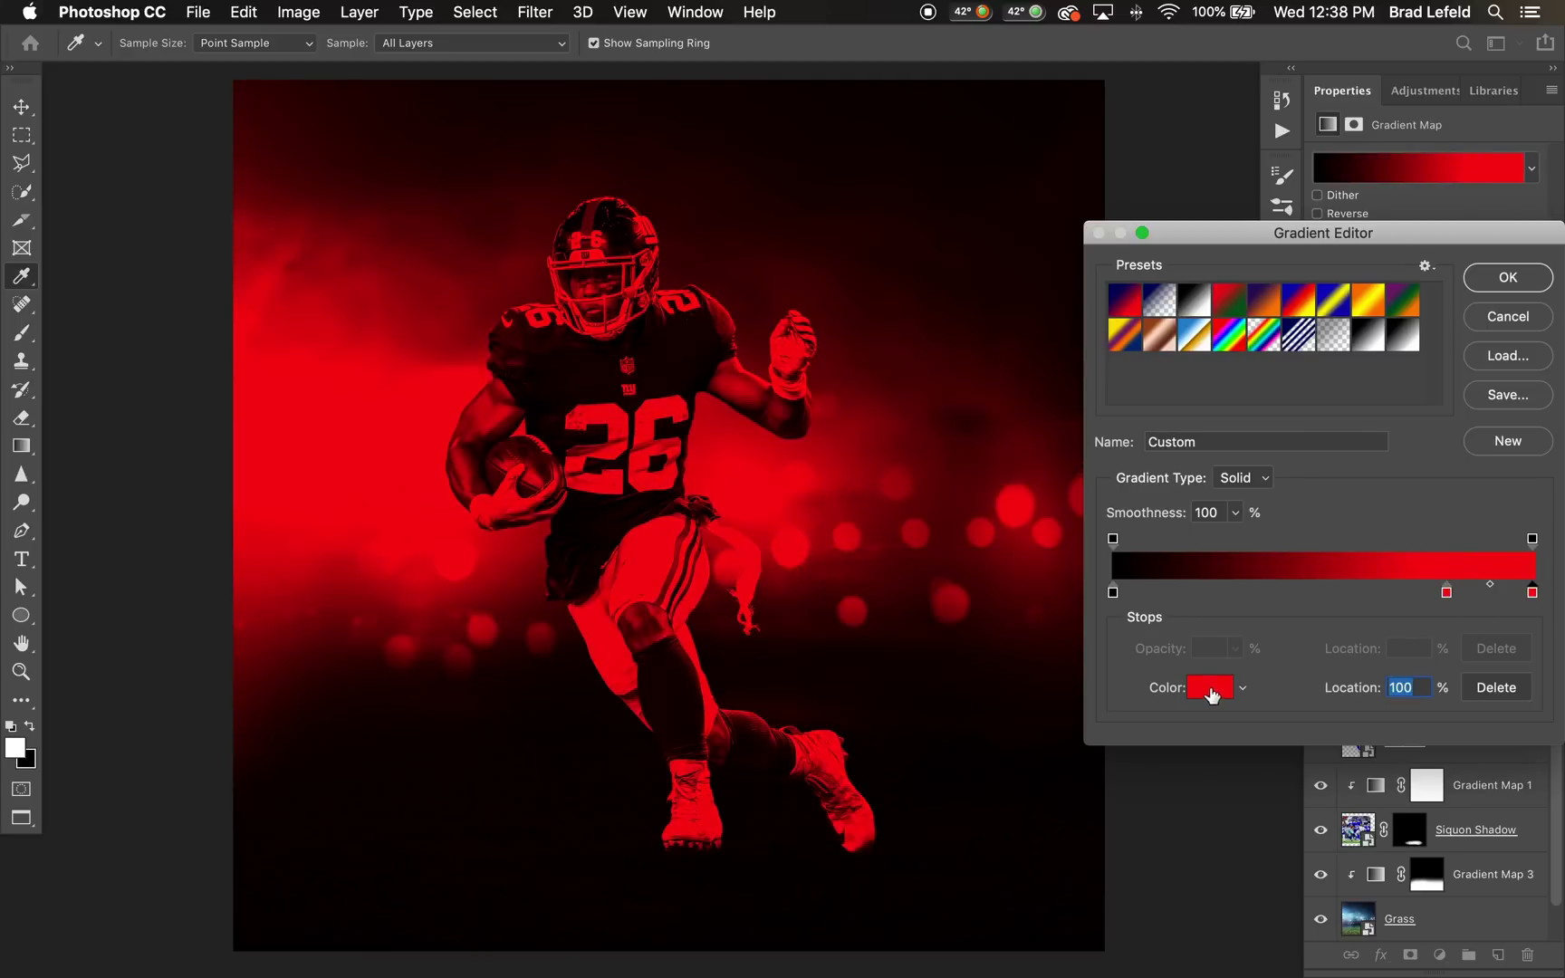
pyautogui.click(1210, 687)
pyautogui.moveTo(391, 649); pyautogui.dragTo(245, 594)
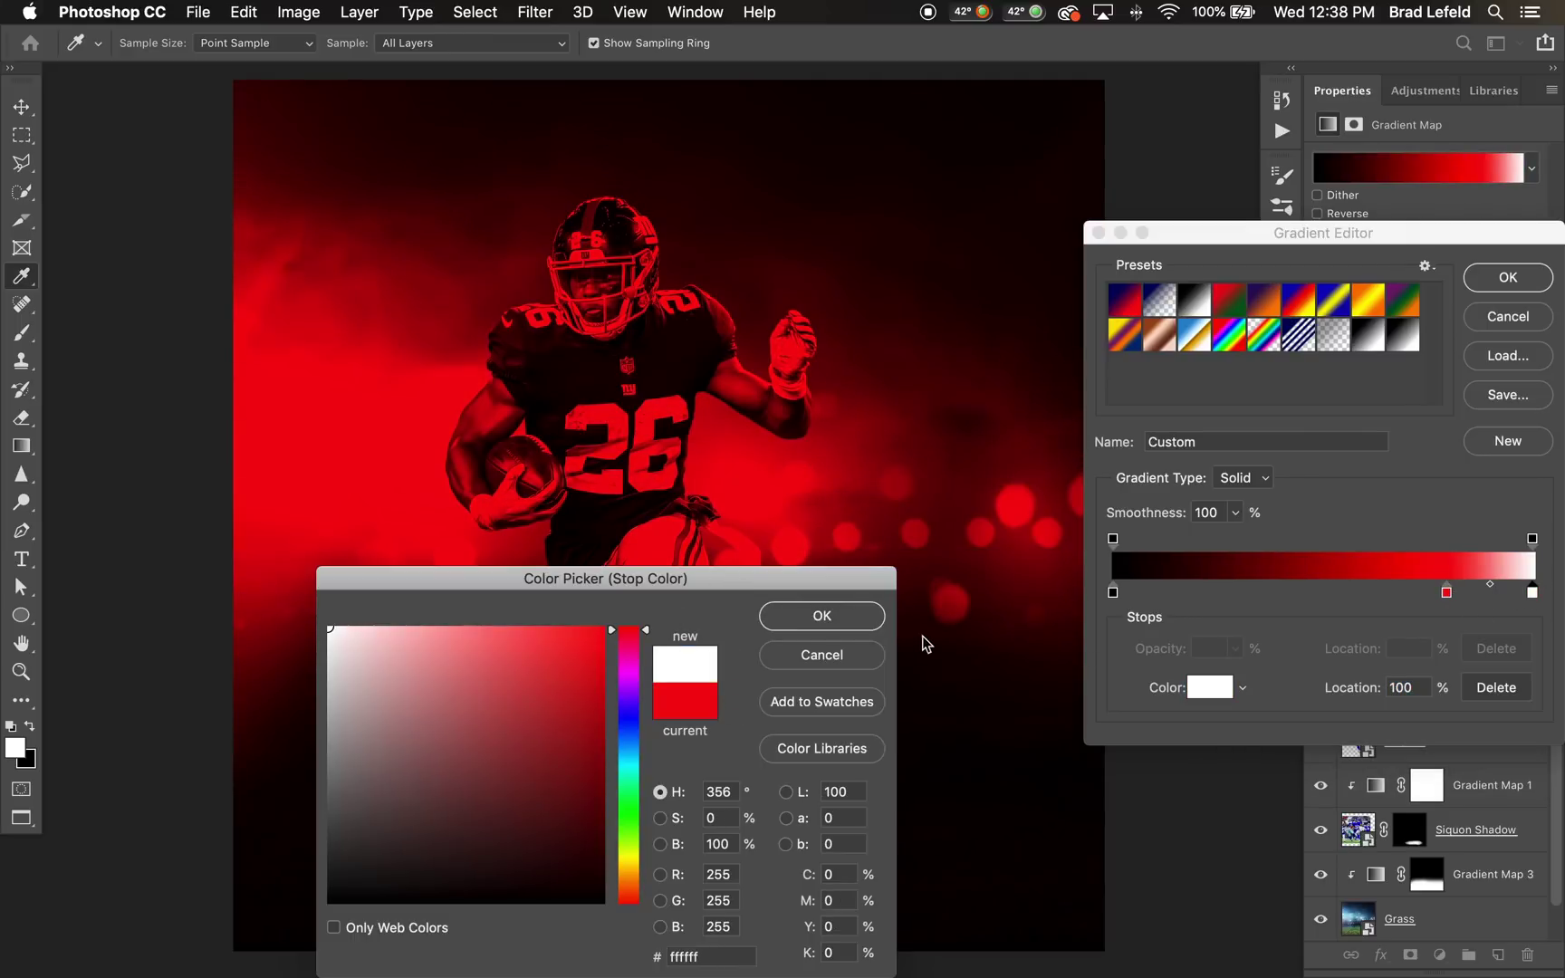
pyautogui.press('Return')
pyautogui.moveTo(1442, 594); pyautogui.dragTo(1166, 595)
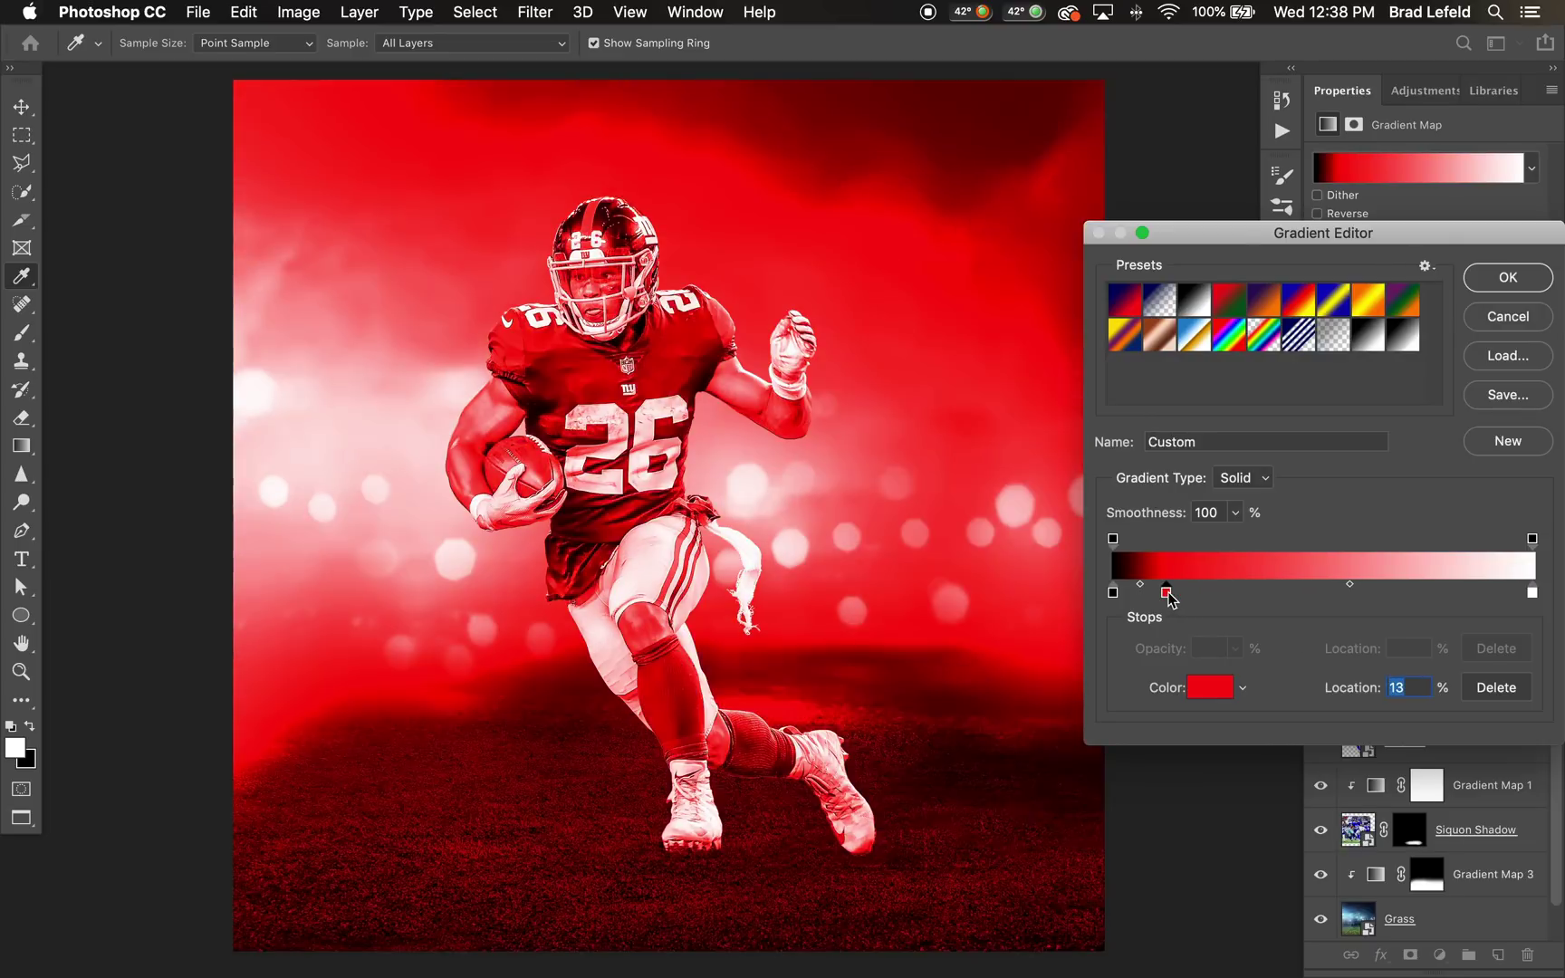
pyautogui.click(1523, 287)
# Step: Invert Gradient Map 4's mask to hide the red tint and clip it to the layer below
pyautogui.press('super+i')
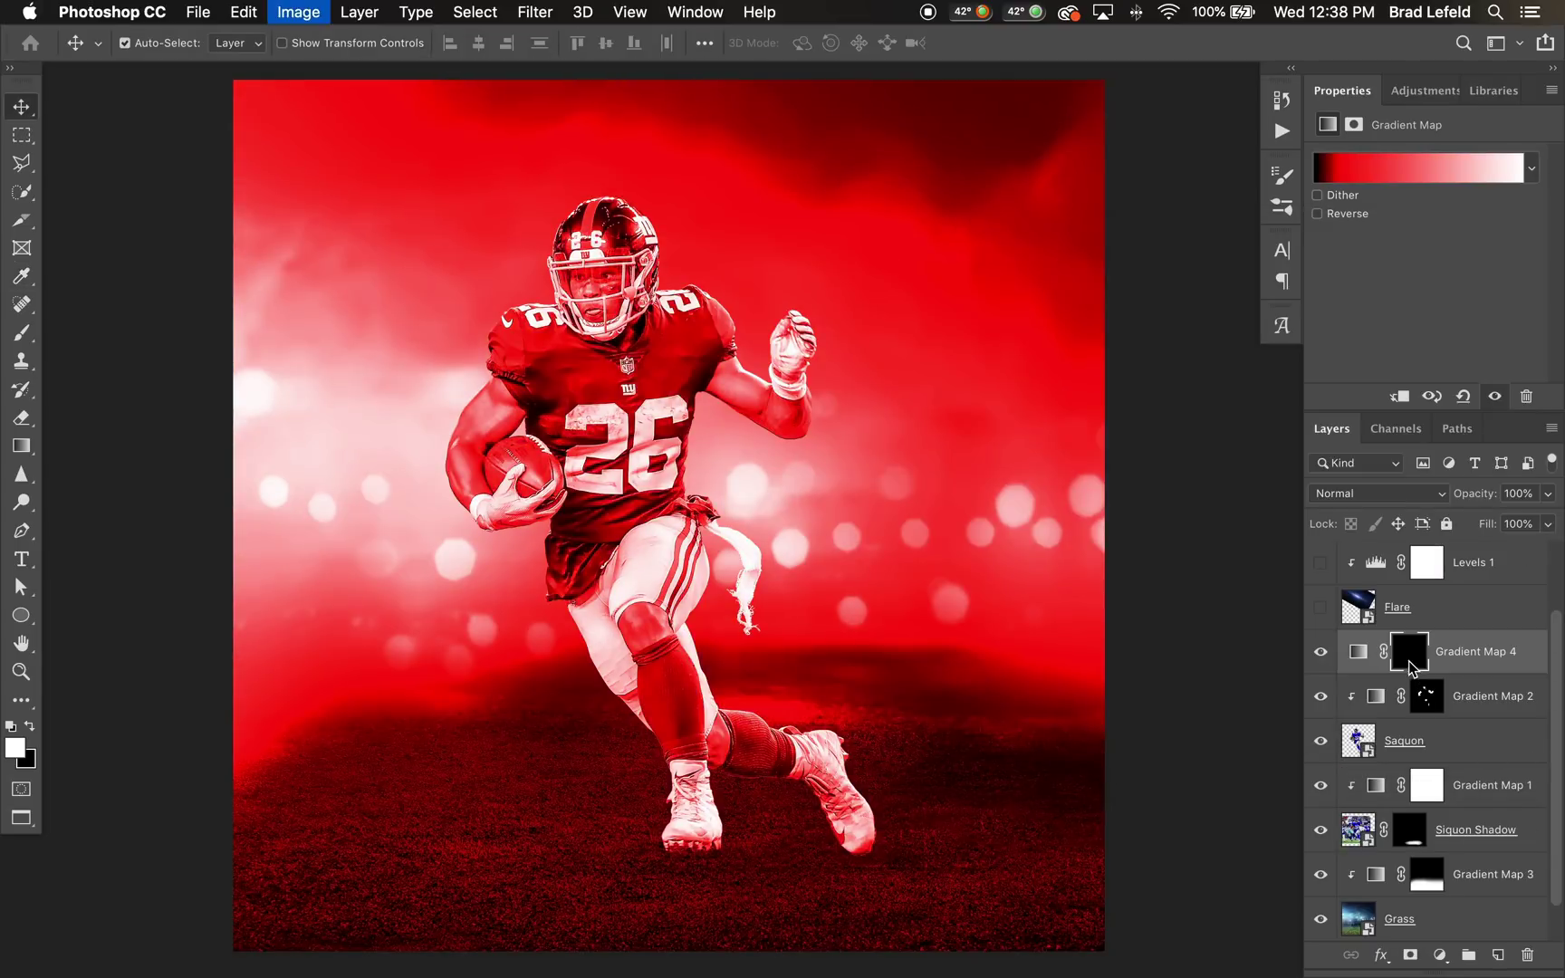
pyautogui.click(1409, 666)
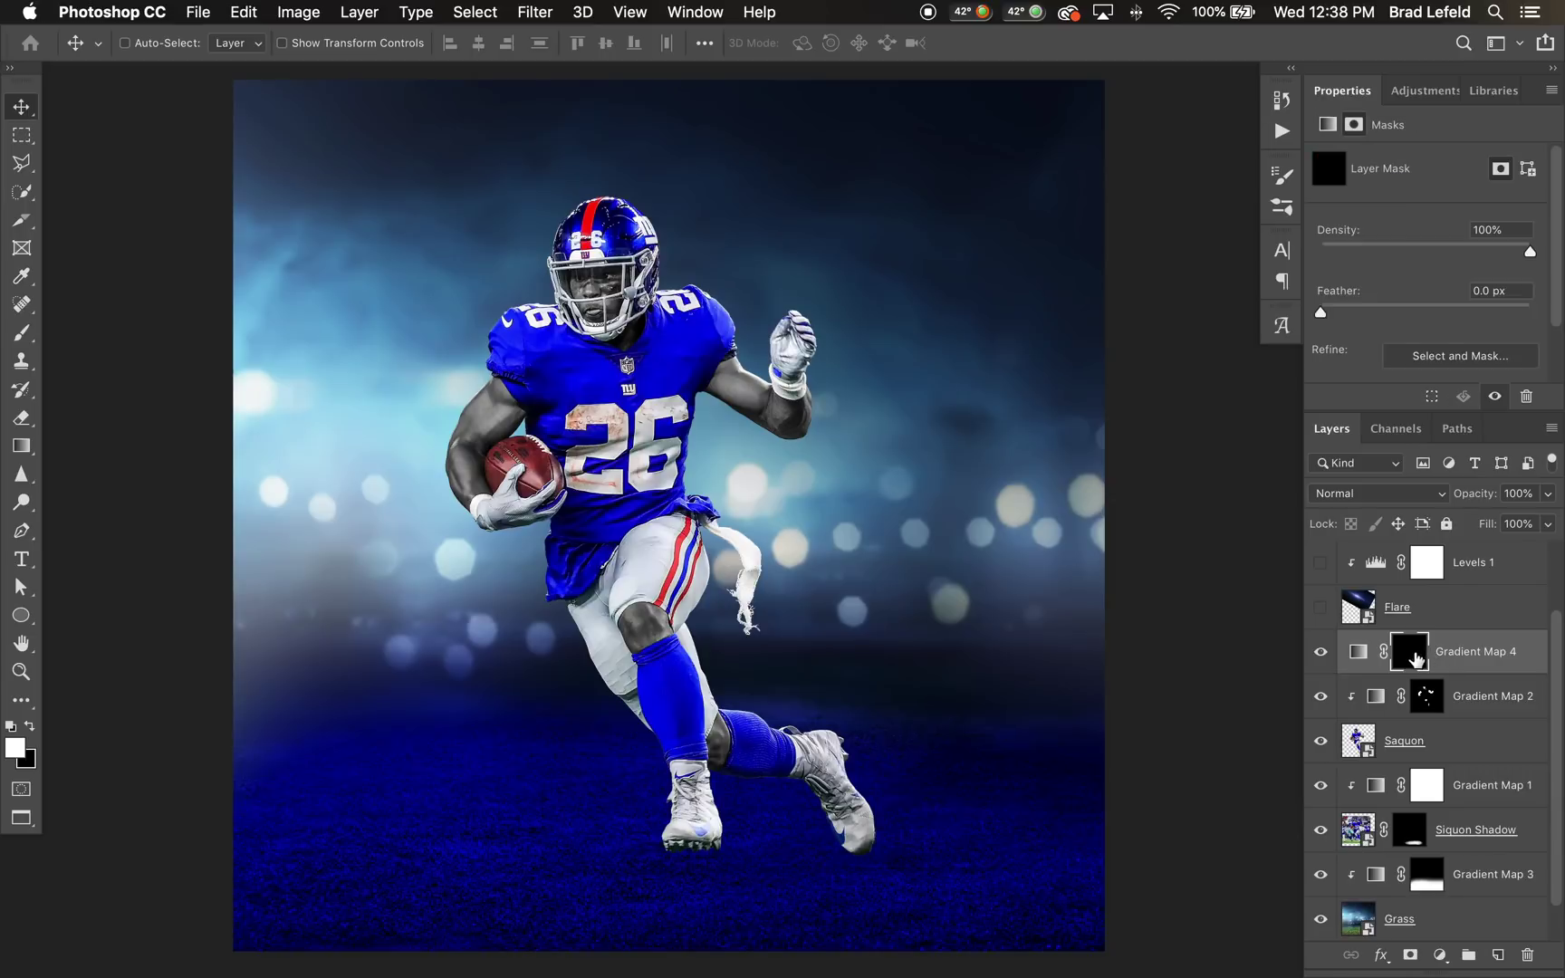
pyautogui.press('super+alt+g')
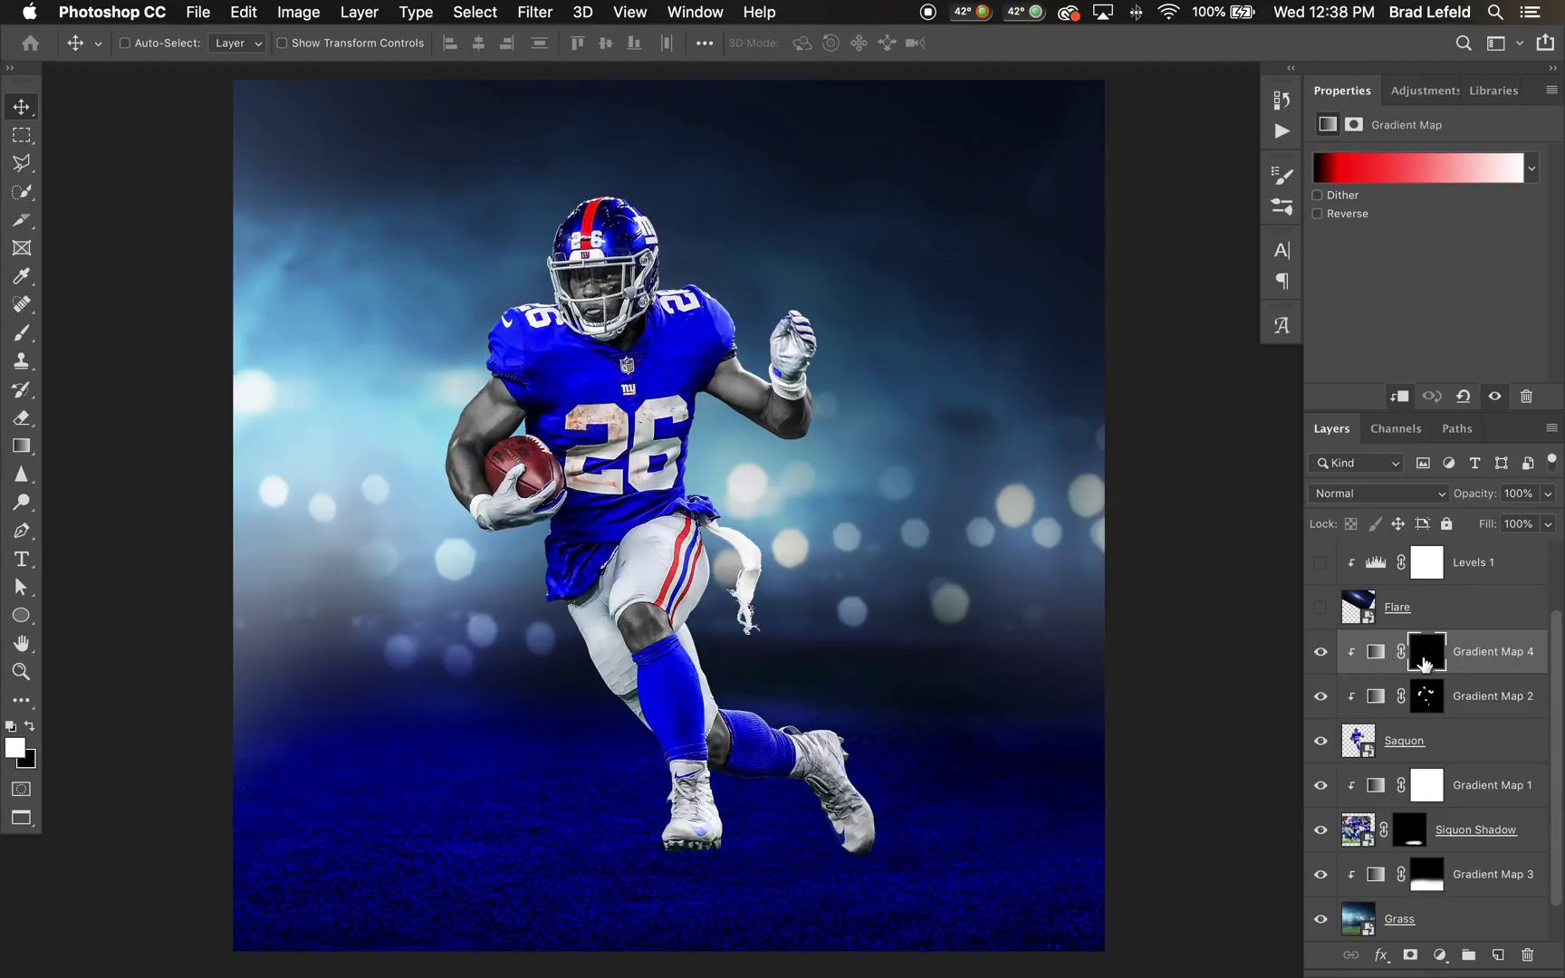
pyautogui.click(1425, 664)
# Step: Paint white on Gradient Map 4's mask over the shoulder and the rest of the jersey to turn it red
pyautogui.press('b')
pyautogui.scroll(2, 489, 352)
pyautogui.hotkey('alt', '[')
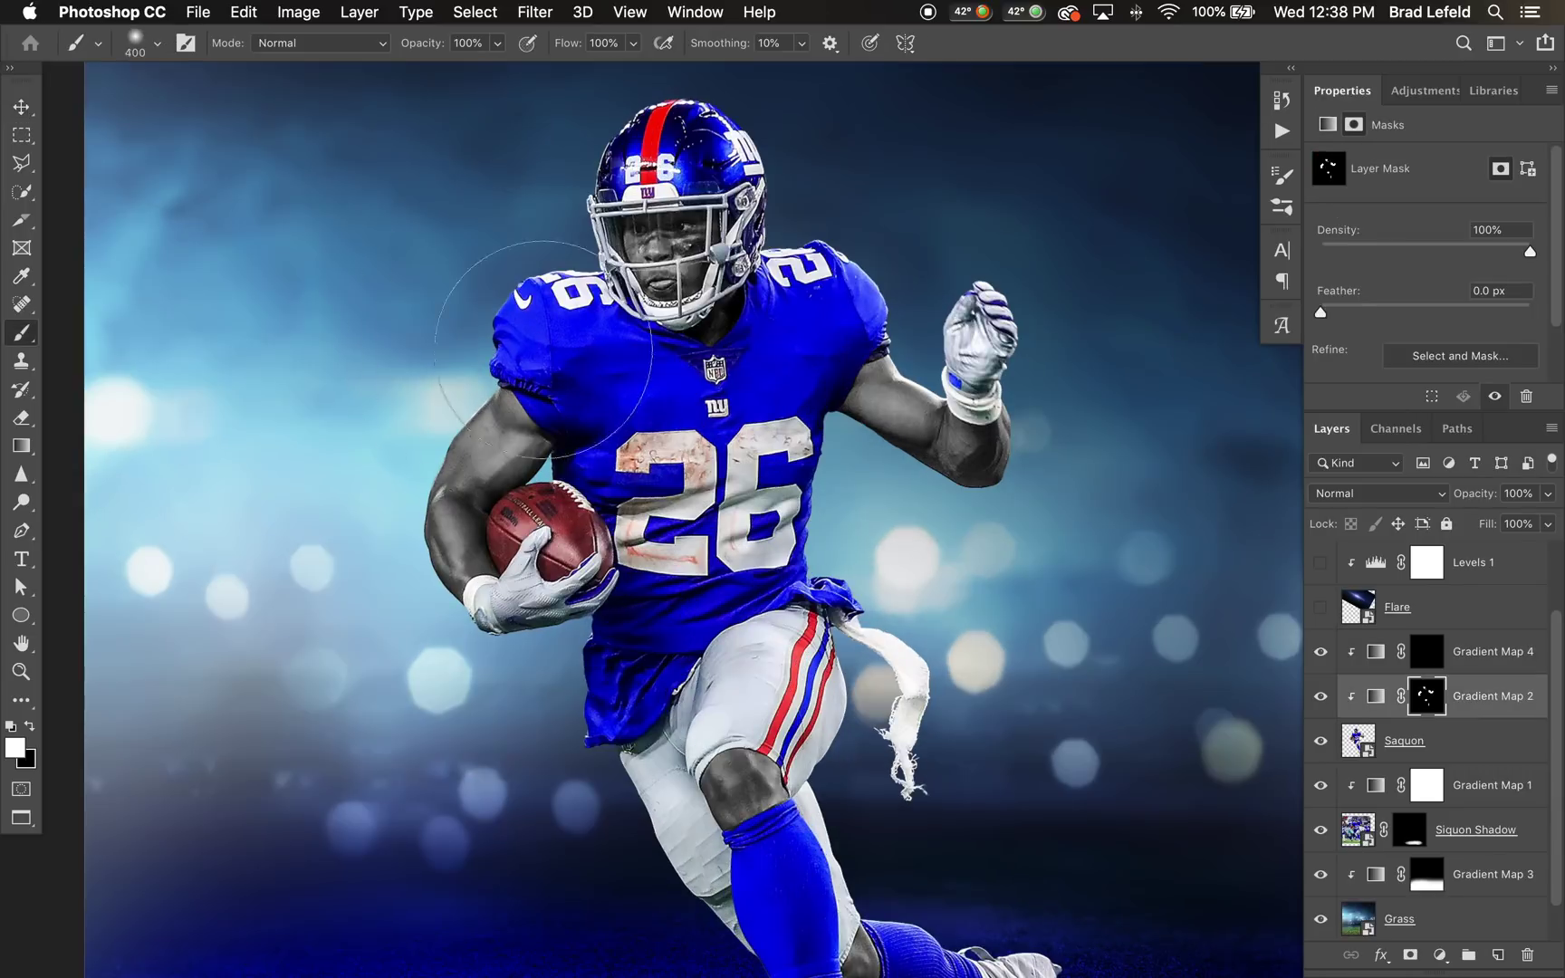
pyautogui.press('[')
pyautogui.press('[')
pyautogui.press('[')
pyautogui.press('[')
pyautogui.moveTo(544, 349)
pyautogui.mouseDown()
pyautogui.moveTo(530, 335)
pyautogui.moveTo(557, 344)
pyautogui.moveTo(516, 312)
pyautogui.moveTo(602, 376)
pyautogui.mouseUp()
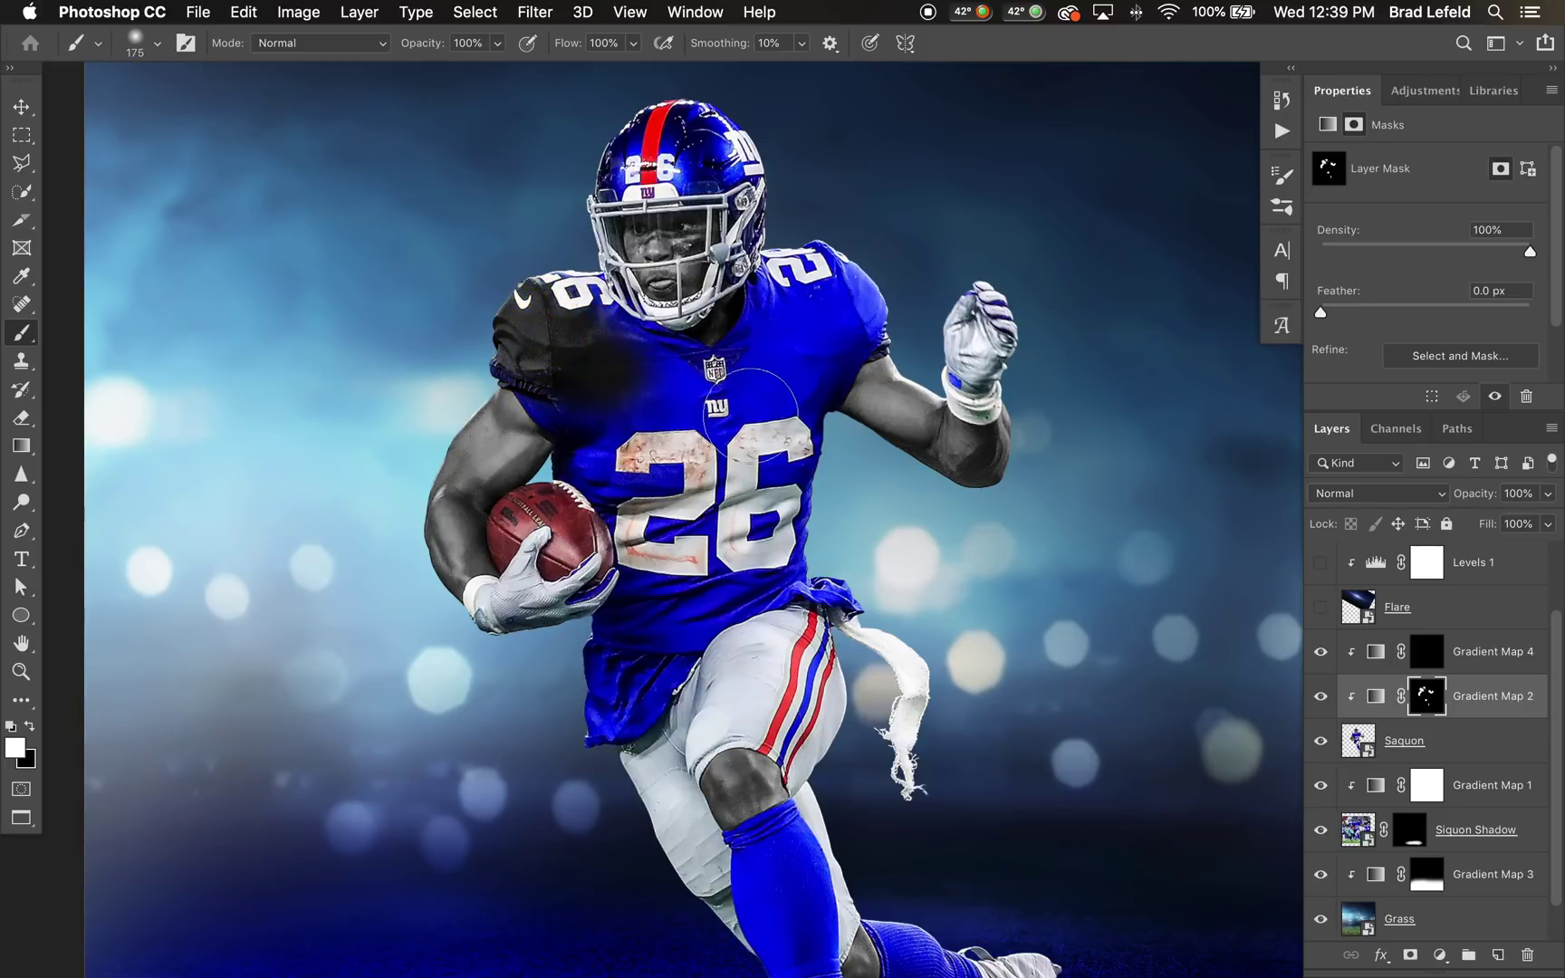
pyautogui.press('super+z')
pyautogui.click(1426, 654)
pyautogui.press('super+z')
pyautogui.press('super+z')
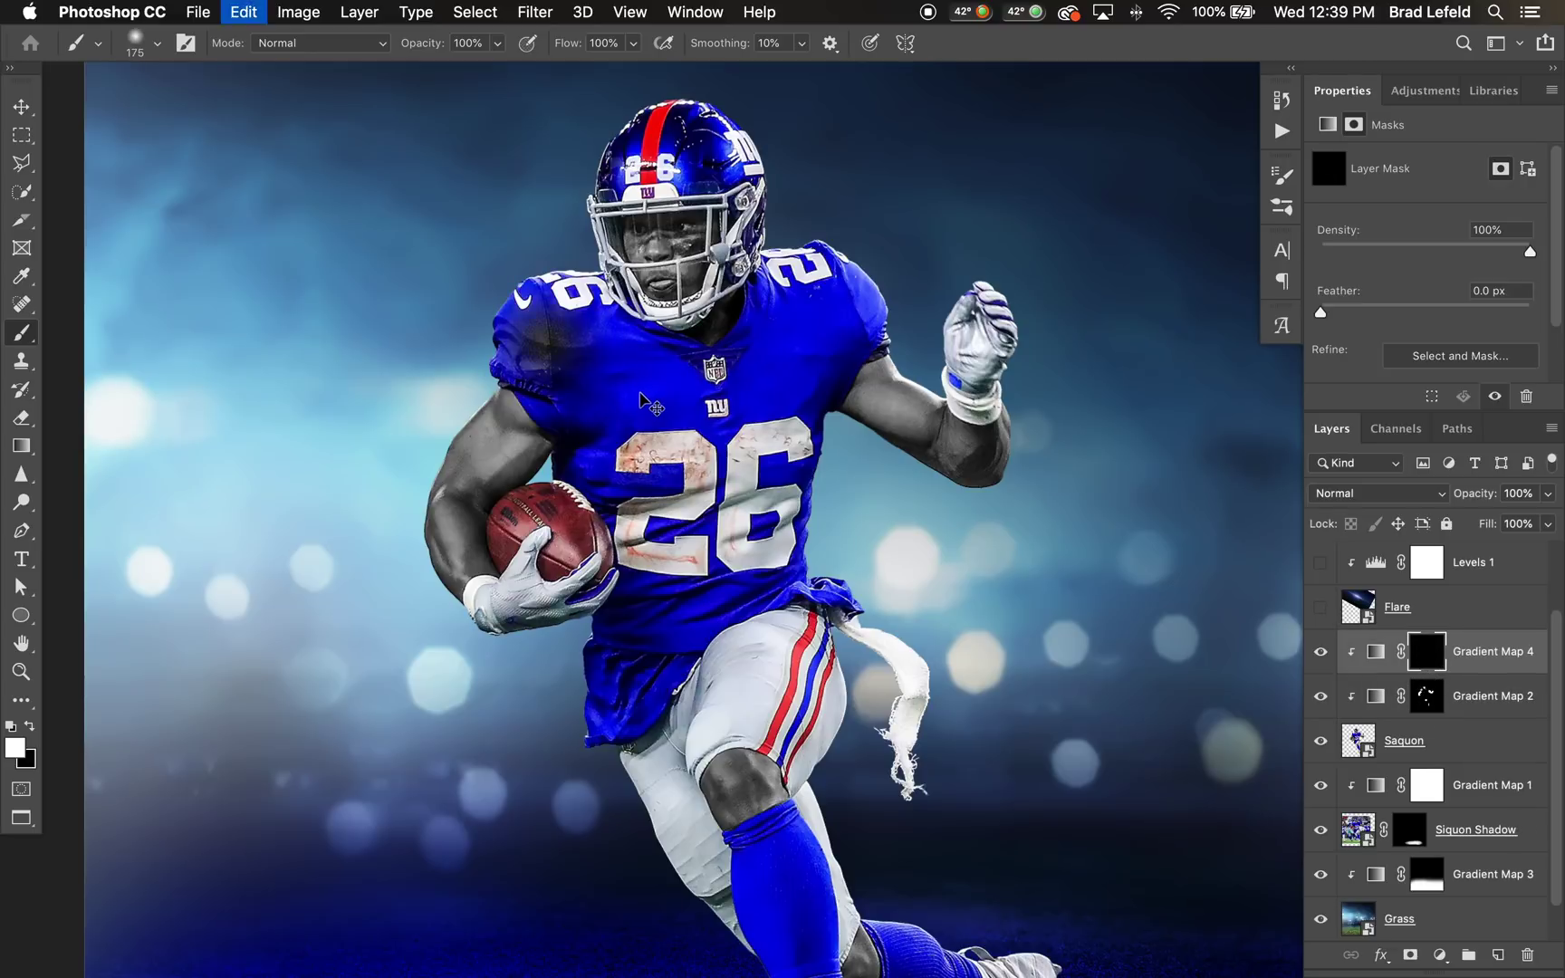
pyautogui.moveTo(552, 339)
pyautogui.mouseDown()
pyautogui.moveTo(617, 369)
pyautogui.moveTo(610, 358)
pyautogui.moveTo(573, 423)
pyautogui.moveTo(593, 426)
pyautogui.moveTo(609, 397)
pyautogui.moveTo(758, 414)
pyautogui.moveTo(797, 403)
pyautogui.moveTo(621, 362)
pyautogui.moveTo(602, 330)
pyautogui.moveTo(729, 380)
pyautogui.moveTo(774, 303)
pyautogui.moveTo(811, 281)
pyautogui.moveTo(802, 331)
pyautogui.moveTo(821, 382)
pyautogui.moveTo(858, 351)
pyautogui.moveTo(860, 267)
pyautogui.moveTo(765, 507)
pyautogui.moveTo(761, 580)
pyautogui.moveTo(783, 430)
pyautogui.moveTo(711, 453)
pyautogui.moveTo(584, 453)
pyautogui.moveTo(657, 521)
pyautogui.moveTo(664, 616)
pyautogui.moveTo(597, 685)
pyautogui.moveTo(580, 747)
pyautogui.moveTo(634, 688)
pyautogui.moveTo(594, 648)
pyautogui.moveTo(656, 553)
pyautogui.moveTo(739, 553)
pyautogui.moveTo(702, 688)
pyautogui.moveTo(761, 562)
pyautogui.moveTo(742, 460)
pyautogui.moveTo(680, 580)
pyautogui.mouseUp()
pyautogui.press('[')
pyautogui.press('[')
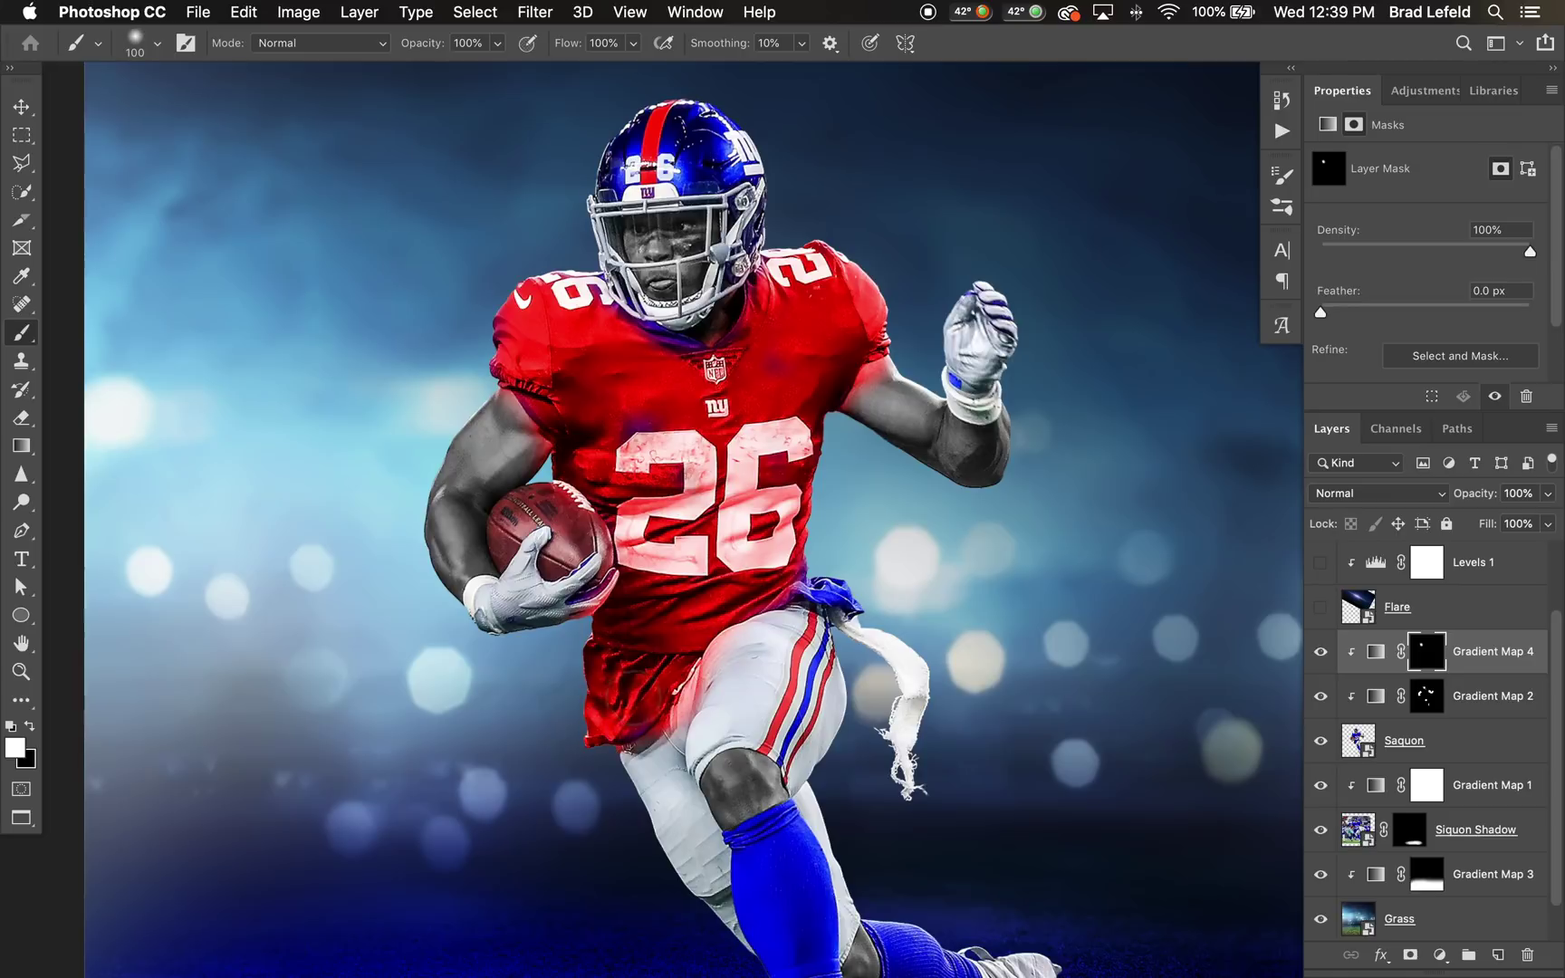
pyautogui.moveTo(827, 554); pyautogui.dragTo(834, 580)
pyautogui.moveTo(633, 435)
pyautogui.mouseDown()
pyautogui.moveTo(698, 486)
pyautogui.moveTo(716, 480)
pyautogui.moveTo(711, 412)
pyautogui.moveTo(611, 387)
pyautogui.moveTo(526, 421)
pyautogui.moveTo(697, 548)
pyautogui.moveTo(544, 570)
pyautogui.moveTo(530, 634)
pyautogui.mouseUp()
# Step: Paint black with a small brush to clean red off the NFL shield and the top of the 6
pyautogui.scroll(3, 698, 485)
pyautogui.press('x')
pyautogui.press('[')
pyautogui.press('[')
pyautogui.press('[')
pyautogui.press('[')
pyautogui.press('[')
pyautogui.press('[')
pyautogui.moveTo(754, 210)
pyautogui.mouseDown()
pyautogui.moveTo(766, 222)
pyautogui.moveTo(738, 181)
pyautogui.mouseUp()
pyautogui.press('[')
pyautogui.press('[')
pyautogui.press('[')
pyautogui.press('[')
pyautogui.press('[')
pyautogui.moveTo(843, 367); pyautogui.dragTo(824, 380)
pyautogui.moveTo(790, 444)
pyautogui.mouseDown()
pyautogui.moveTo(823, 456)
pyautogui.moveTo(874, 372)
pyautogui.mouseUp()
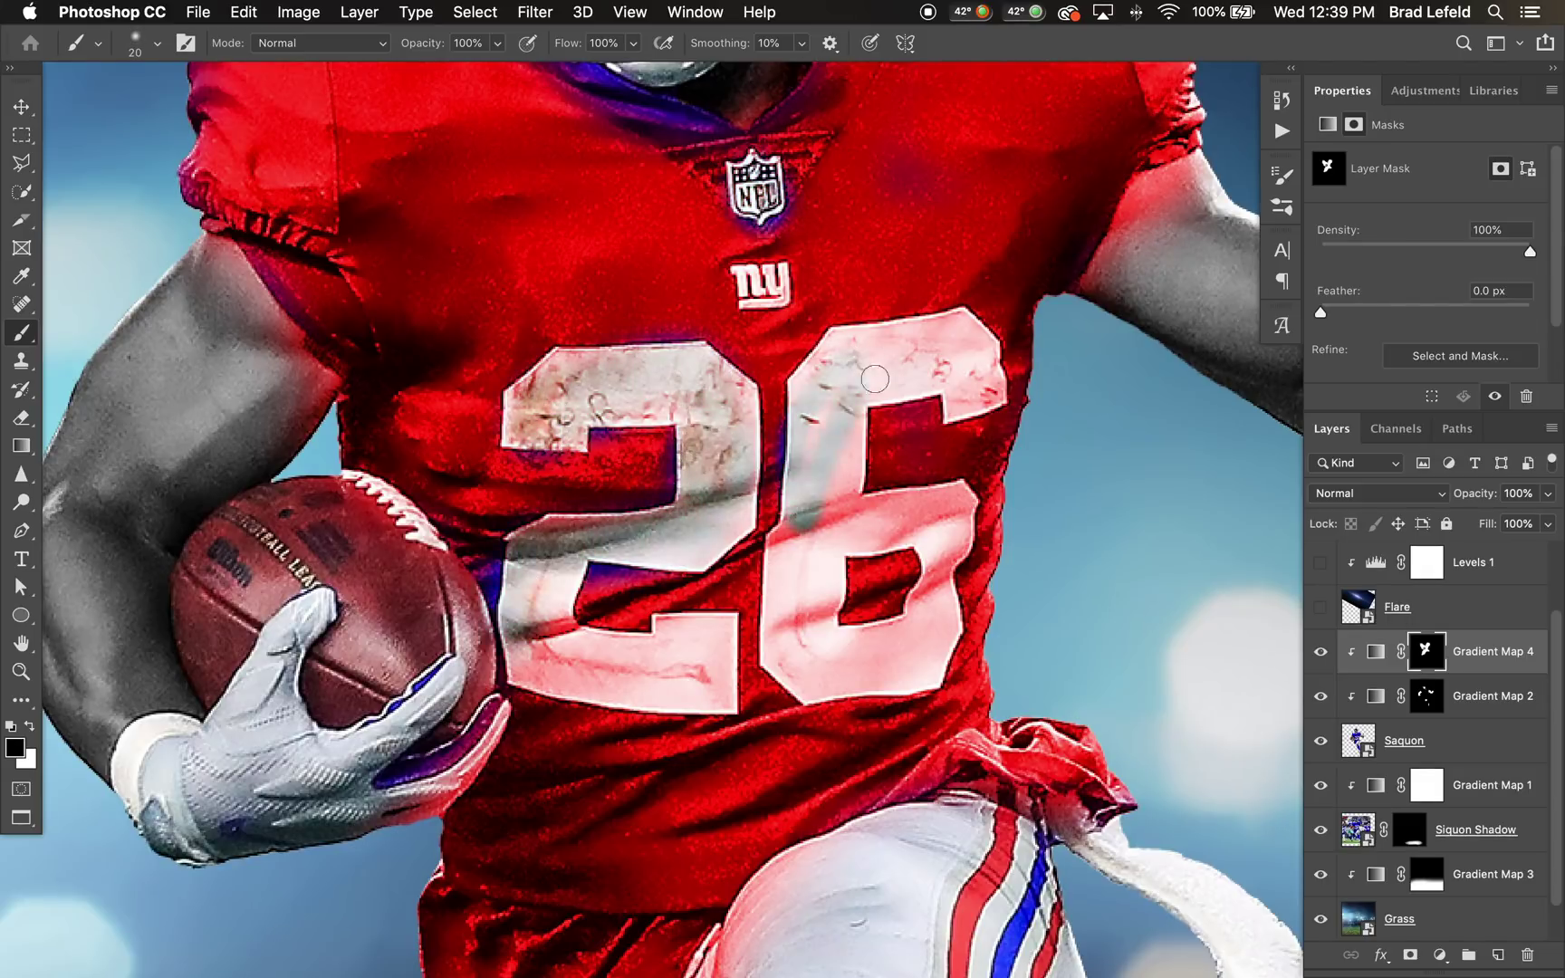
pyautogui.scroll(-5, 906, 362)
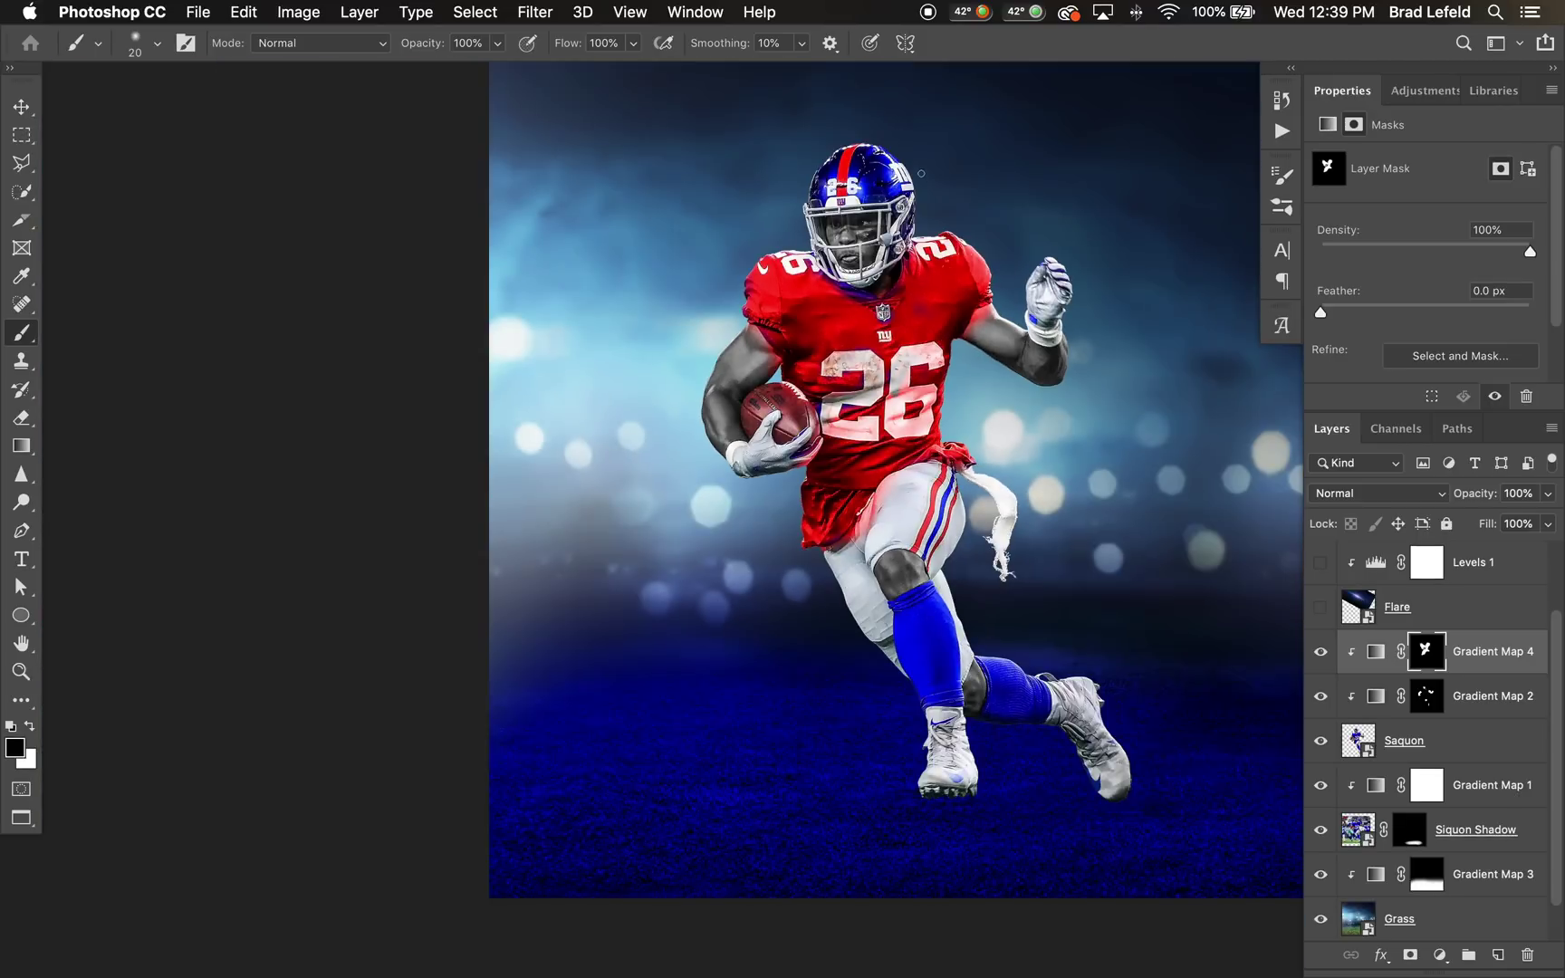
# Step: Try green, navy, red, purple, yellow and rust hues for the jersey stop, then discard all changes
pyautogui.click(1364, 658)
pyautogui.click(1404, 166)
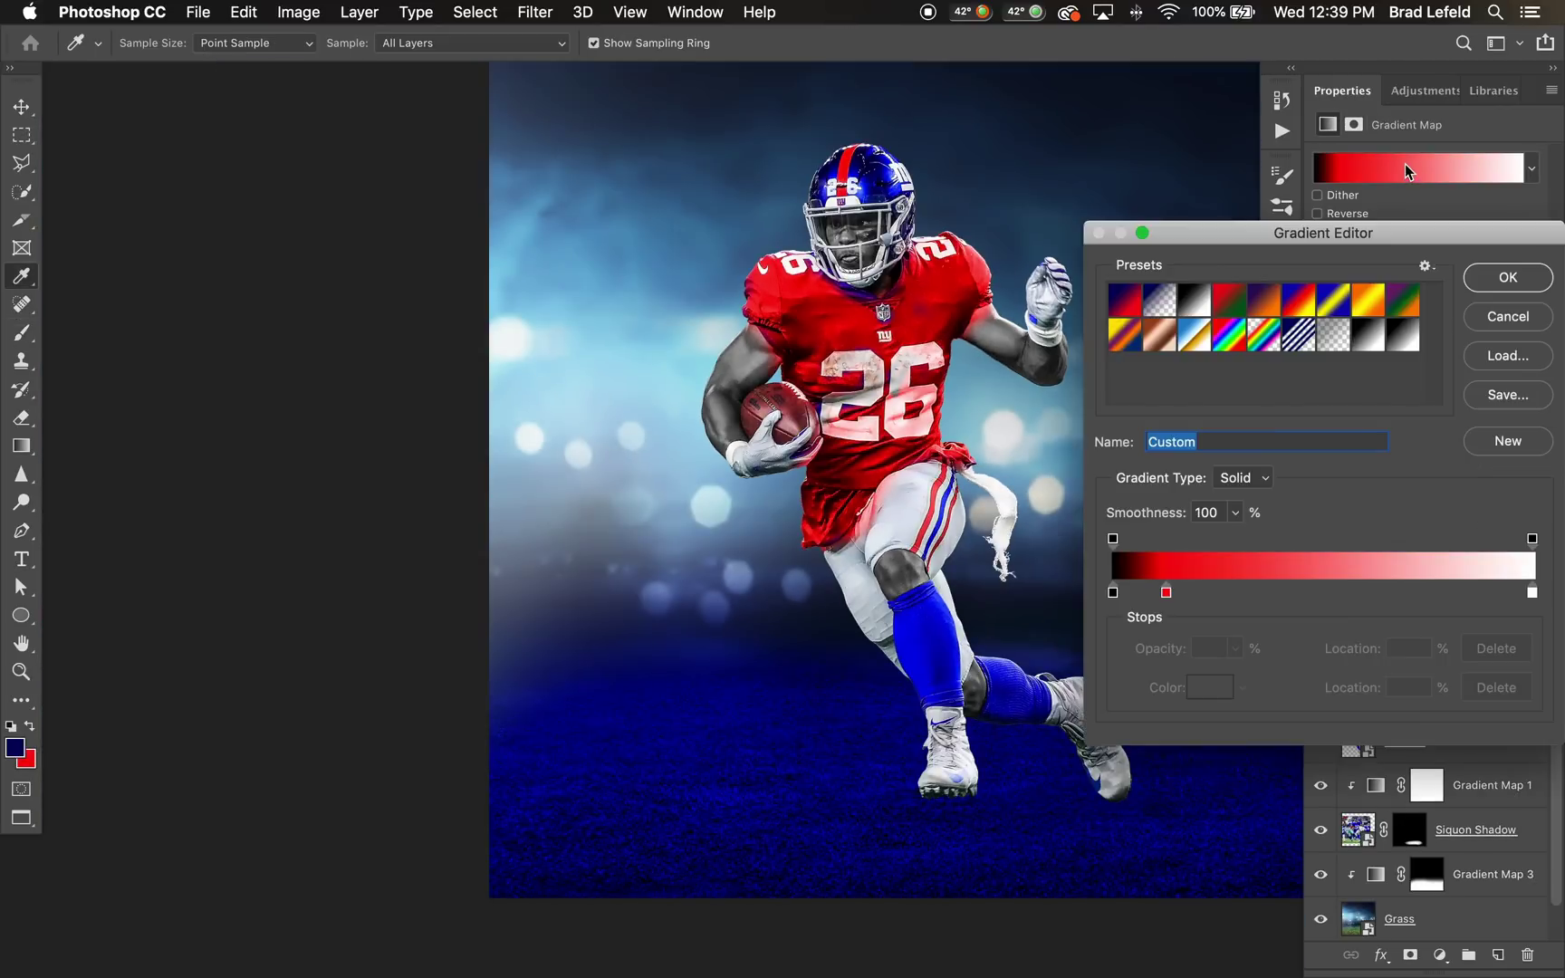
pyautogui.click(1166, 593)
pyautogui.doubleClick(1166, 594)
pyautogui.click(639, 828)
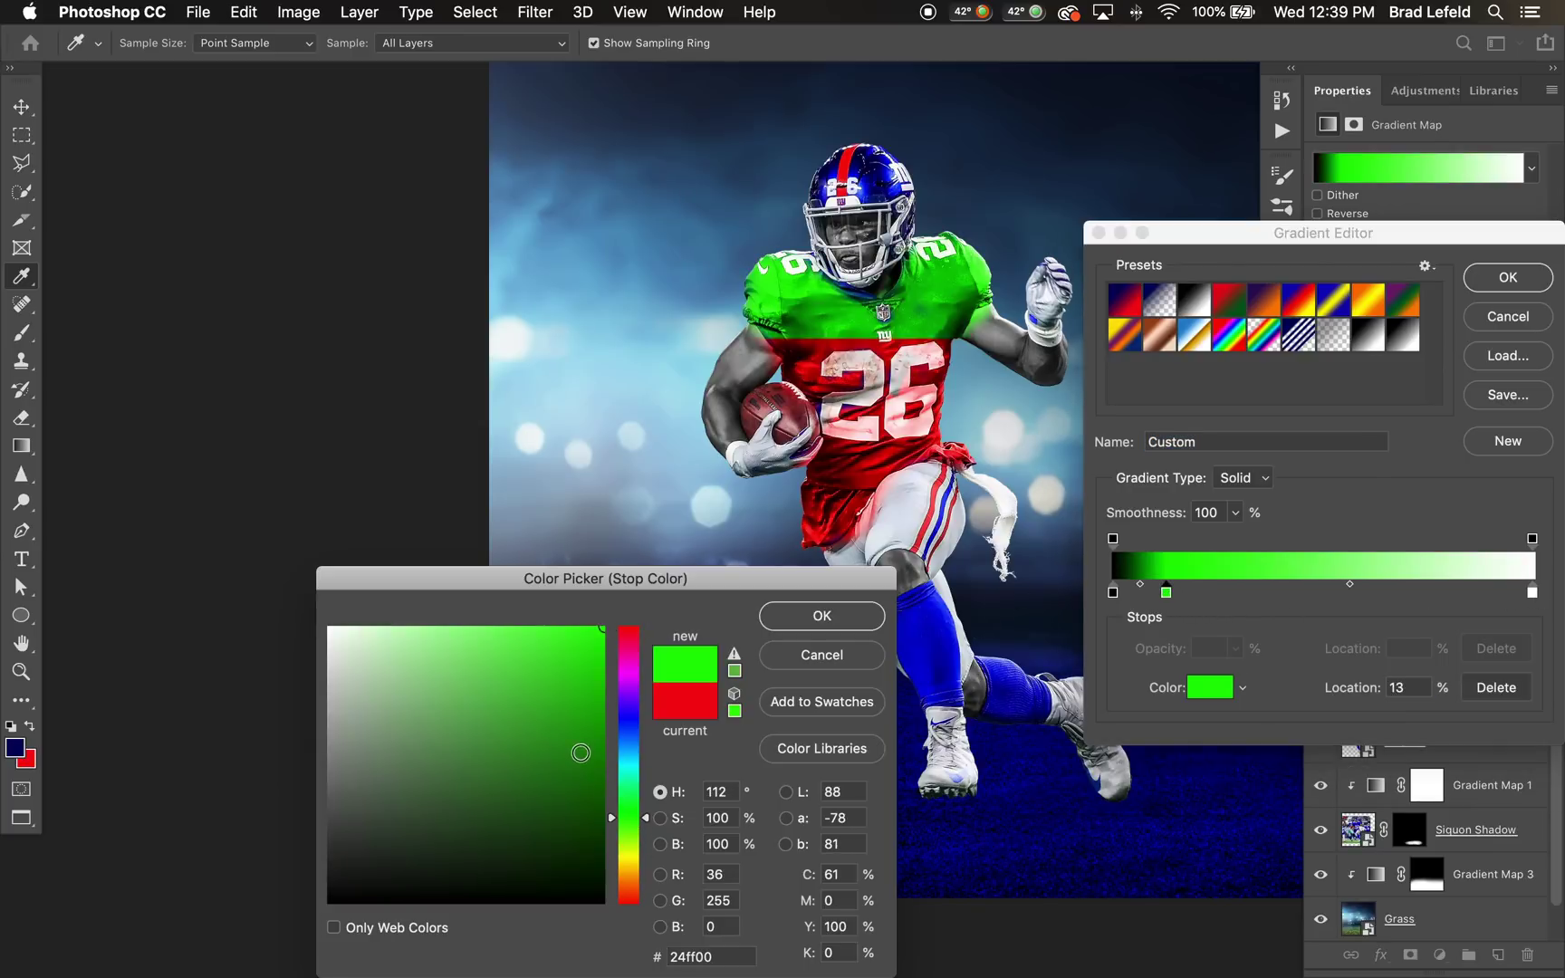
pyautogui.click(580, 753)
pyautogui.click(637, 727)
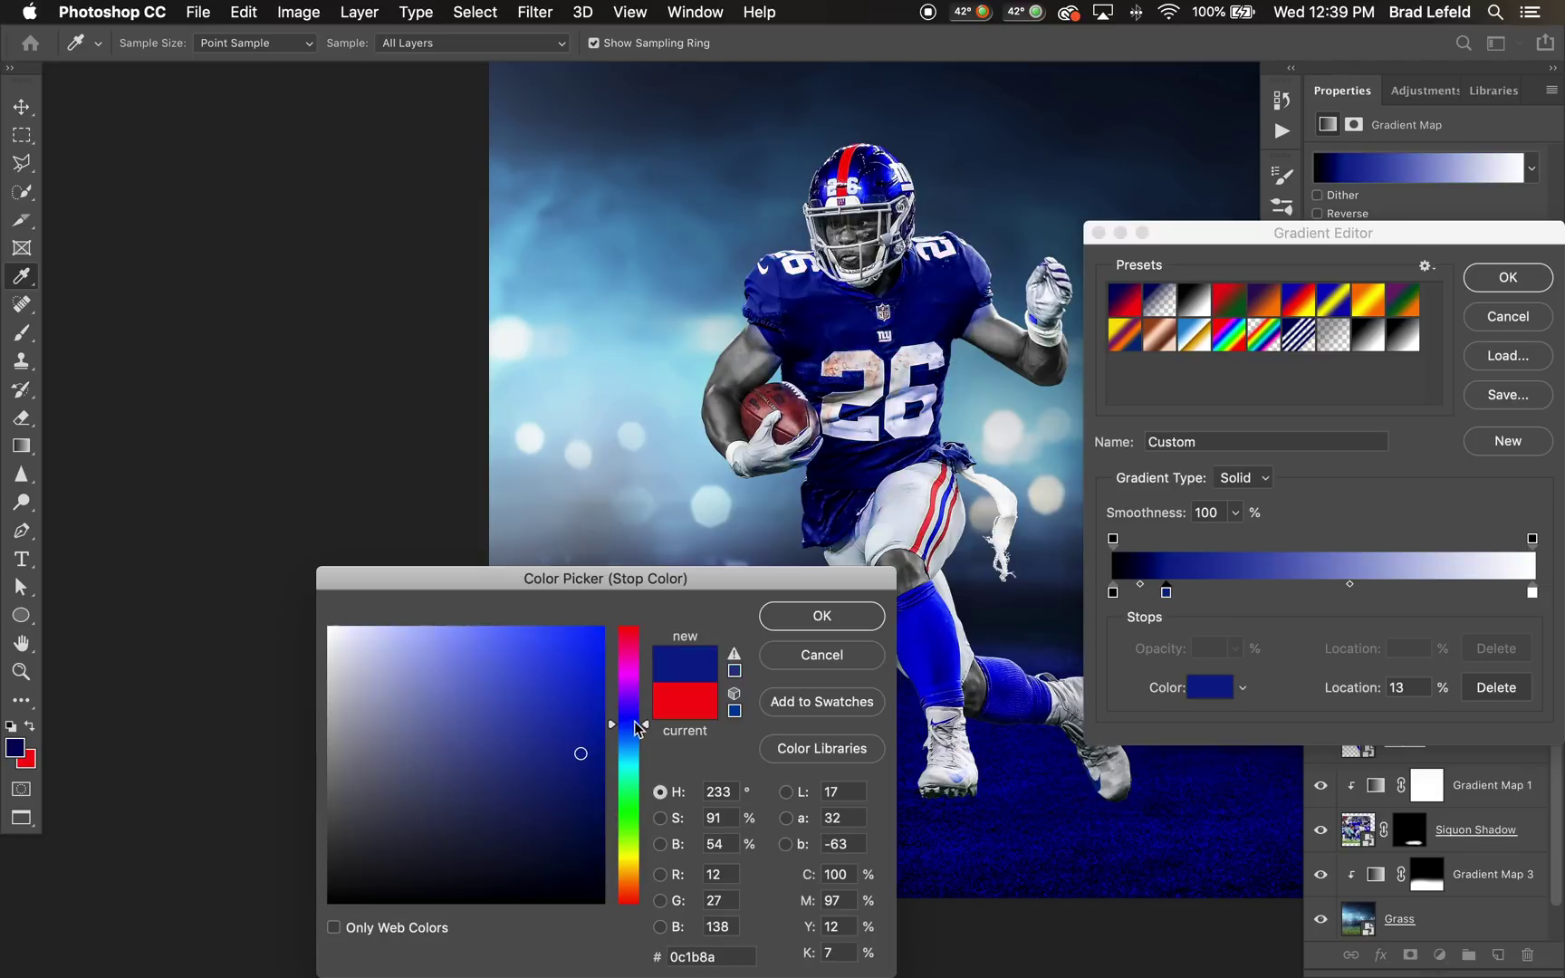
pyautogui.click(631, 643)
pyautogui.click(637, 678)
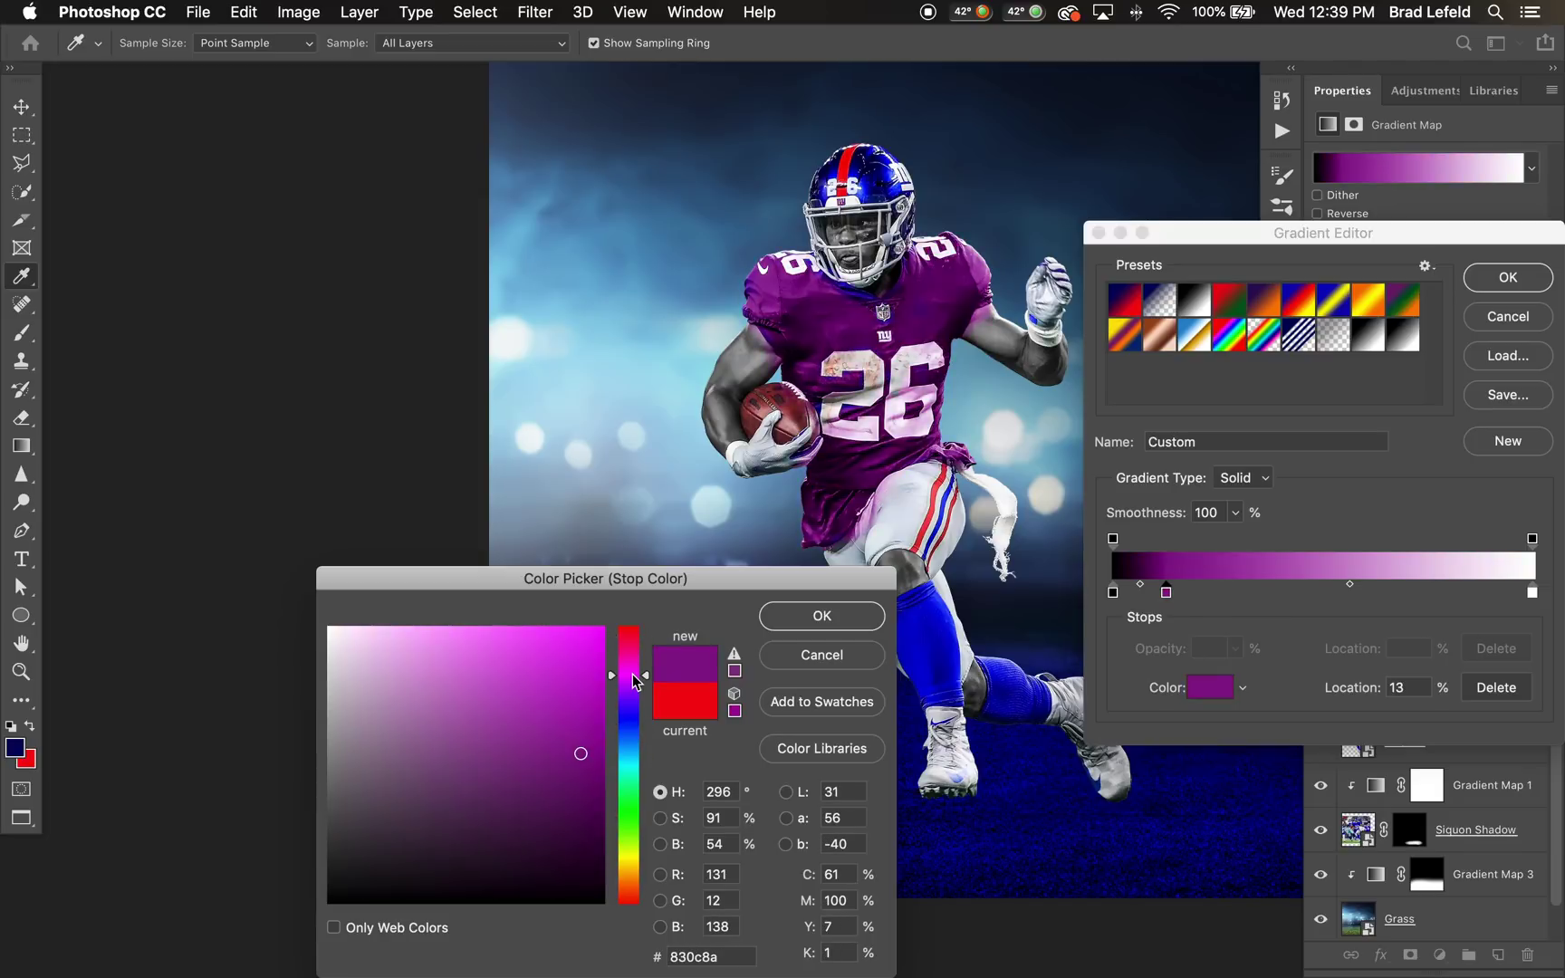
pyautogui.click(632, 863)
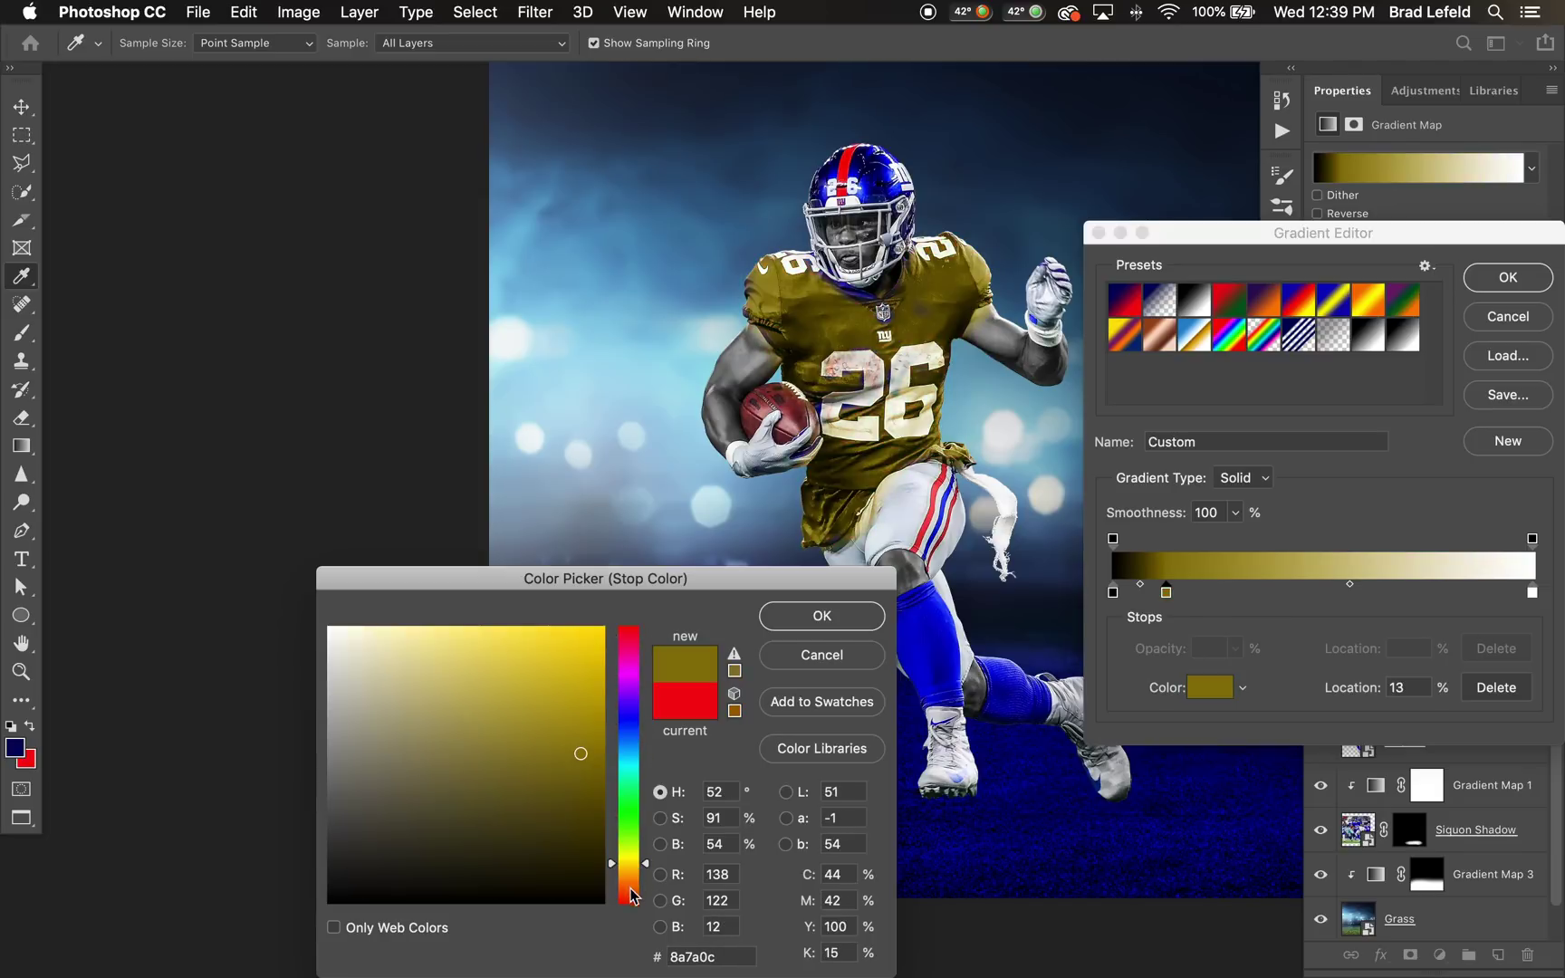
pyautogui.click(631, 889)
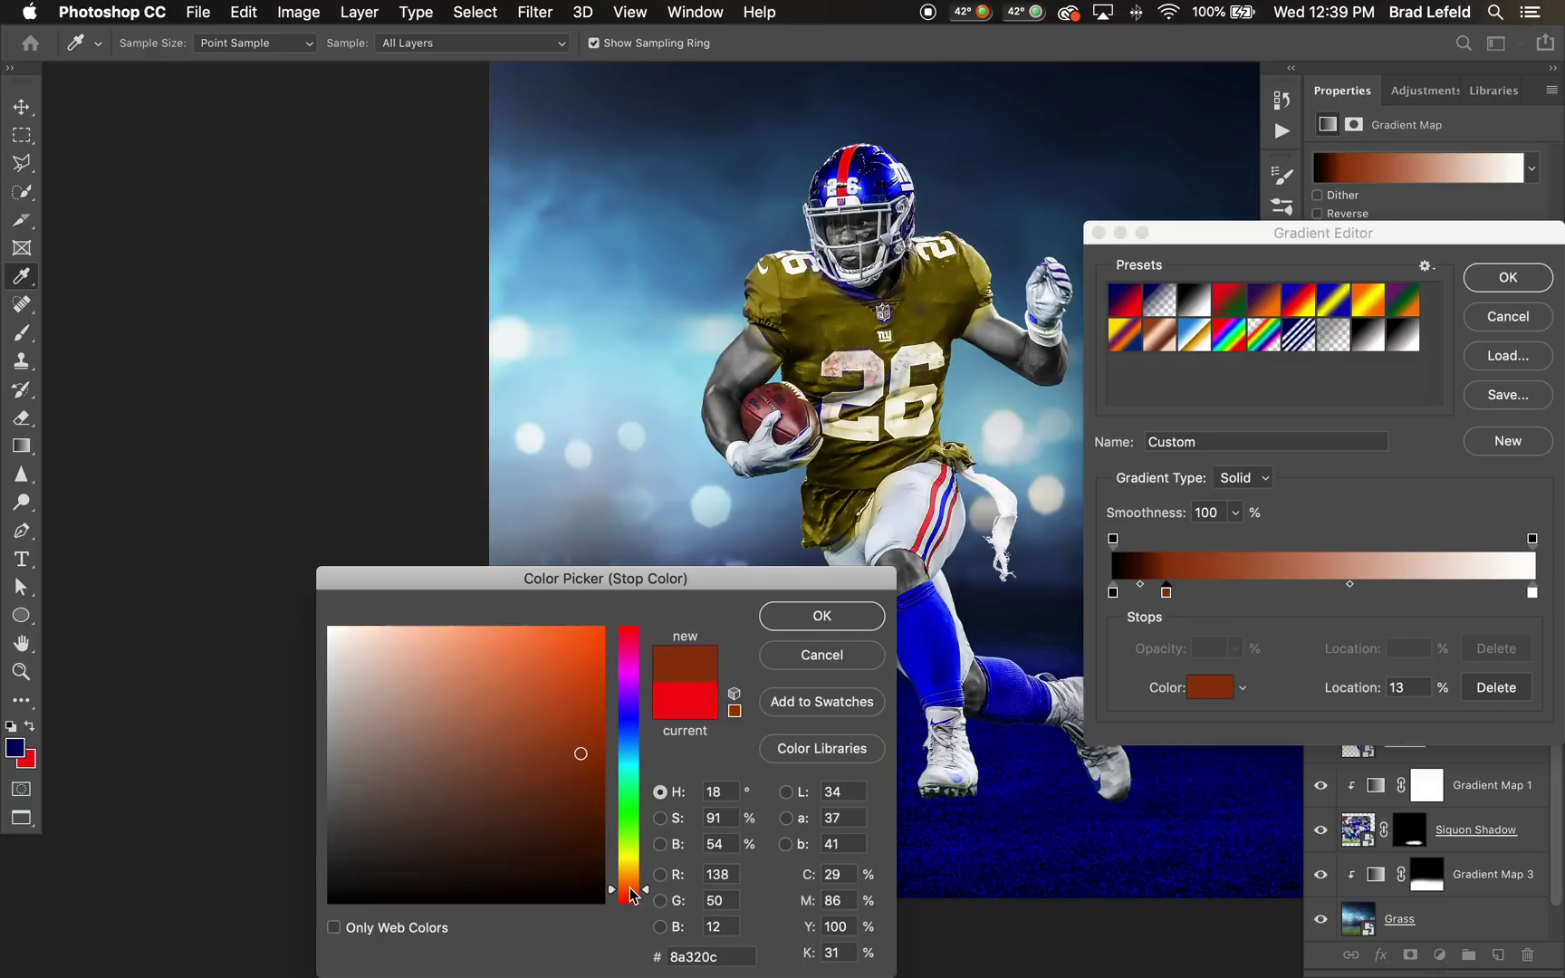
pyautogui.click(837, 662)
pyautogui.click(1526, 321)
# Step: Delete the Gradient Map 4 layer, reset colours to black and white, and show the Flare layer
pyautogui.press('b')
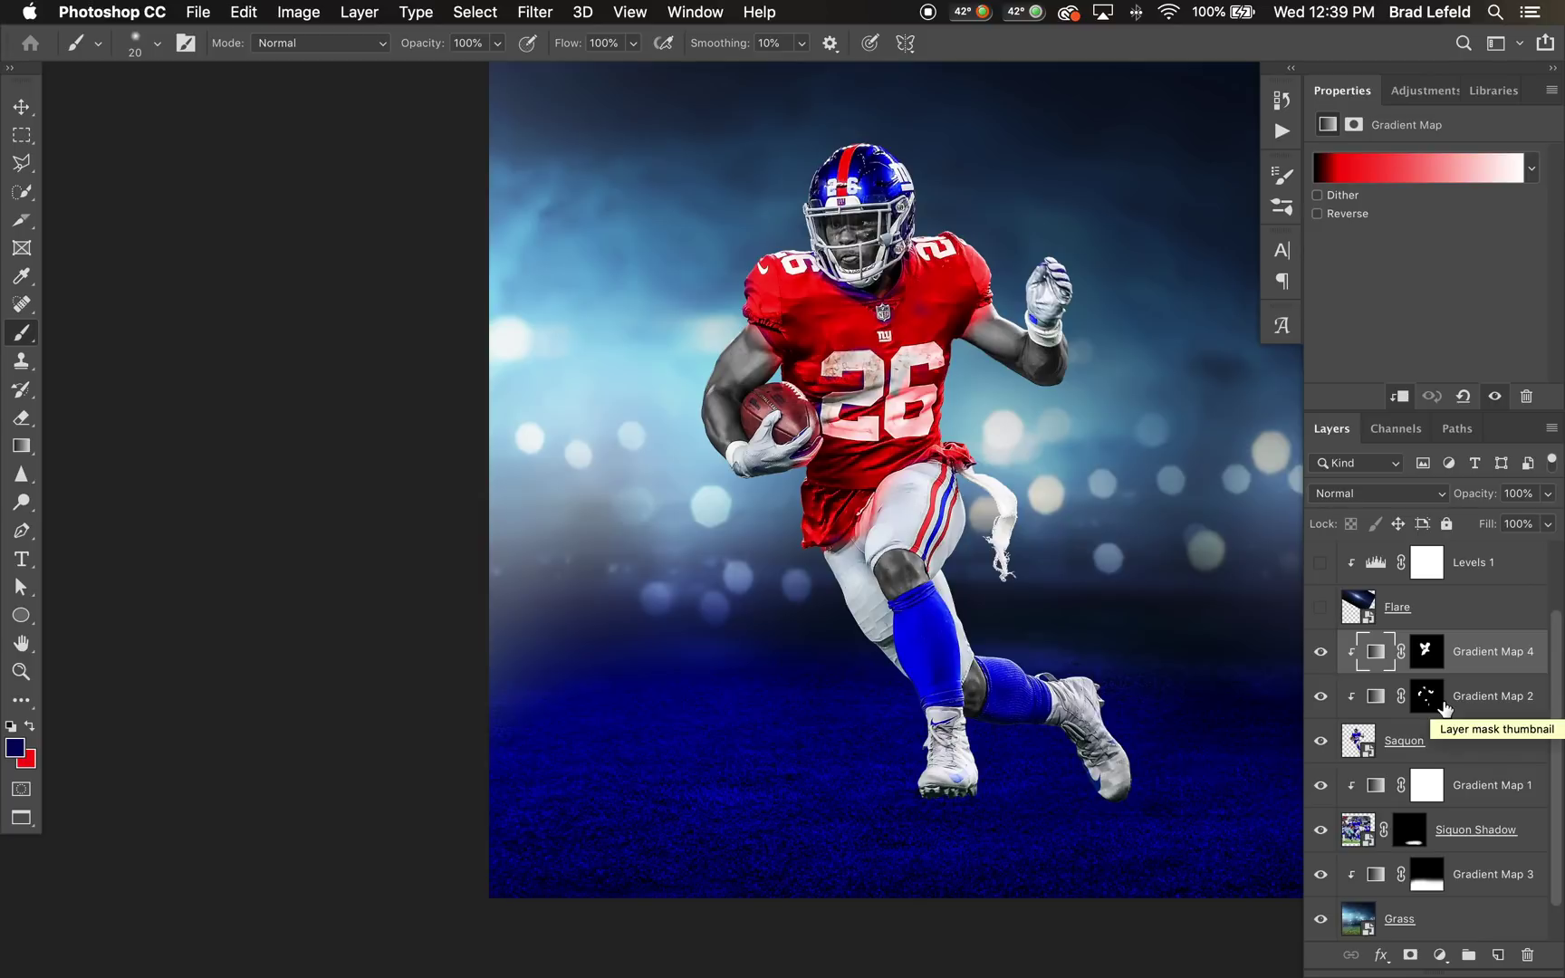
pyautogui.press('BackSpace')
pyautogui.press('d')
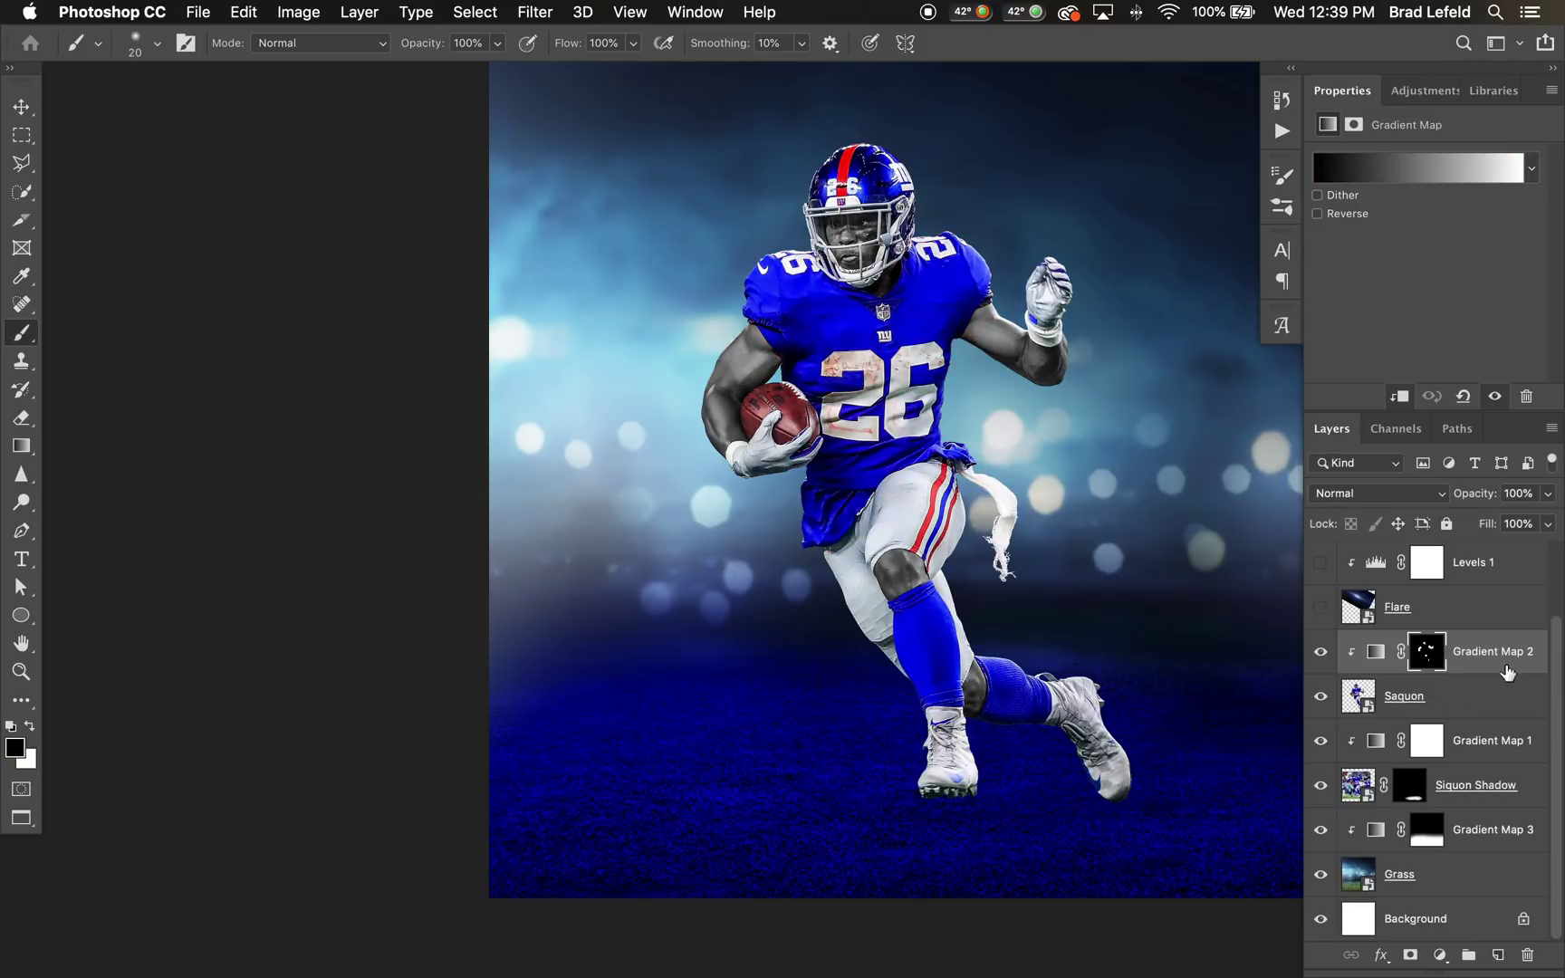
pyautogui.moveTo(1032, 539); pyautogui.dragTo(796, 596)
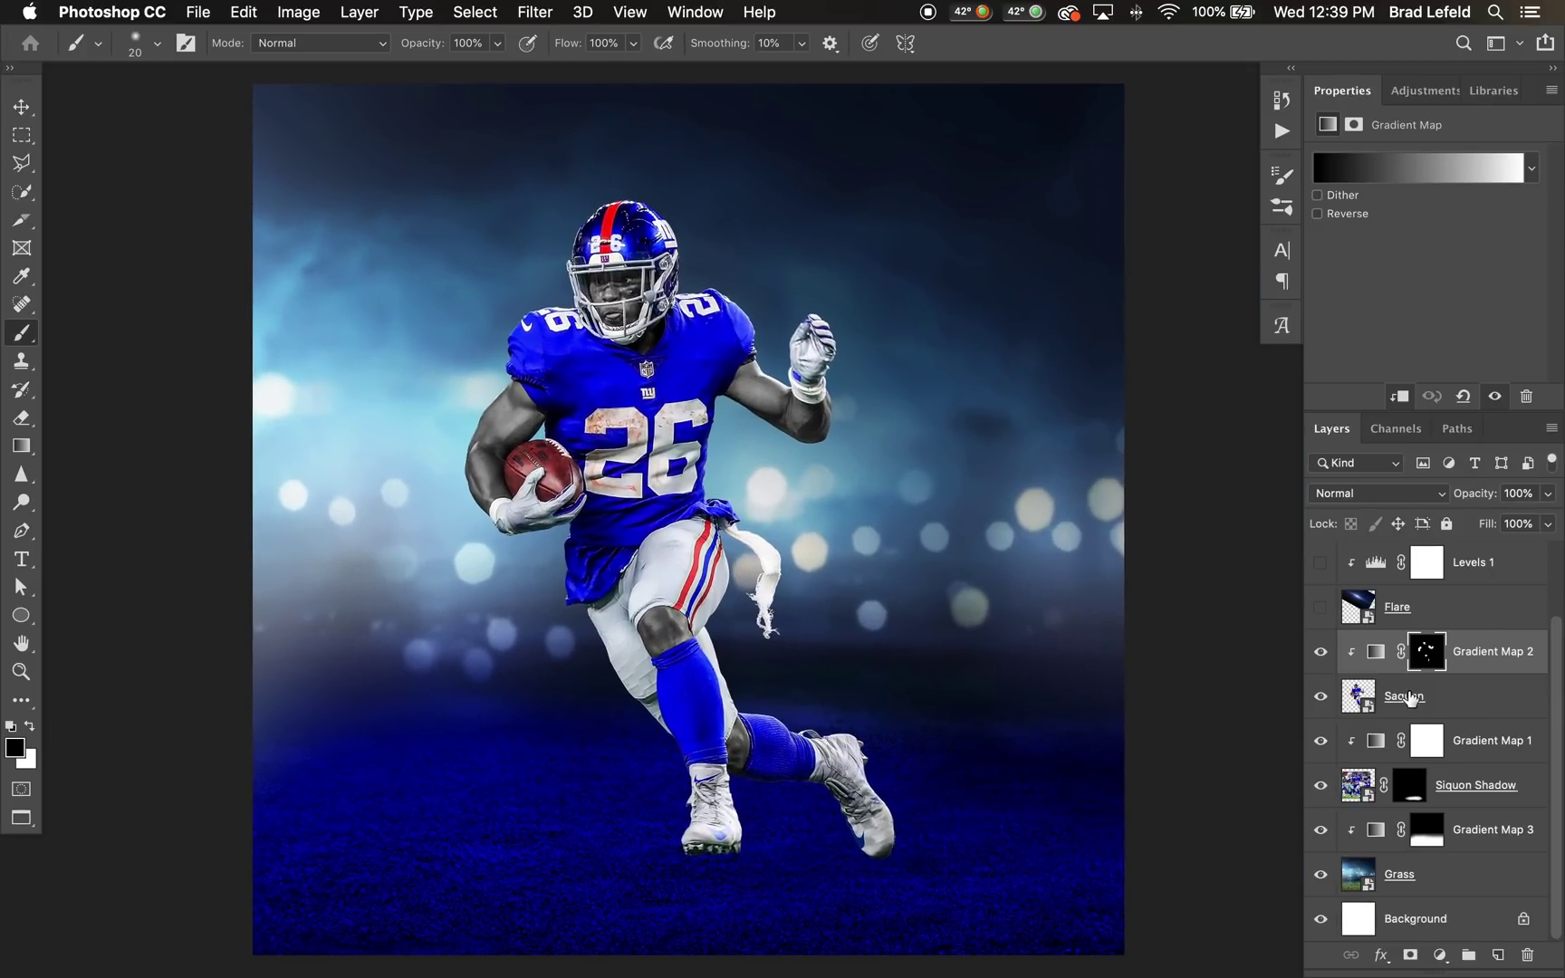
pyautogui.scroll(2, 1386, 689)
pyautogui.click(1320, 675)
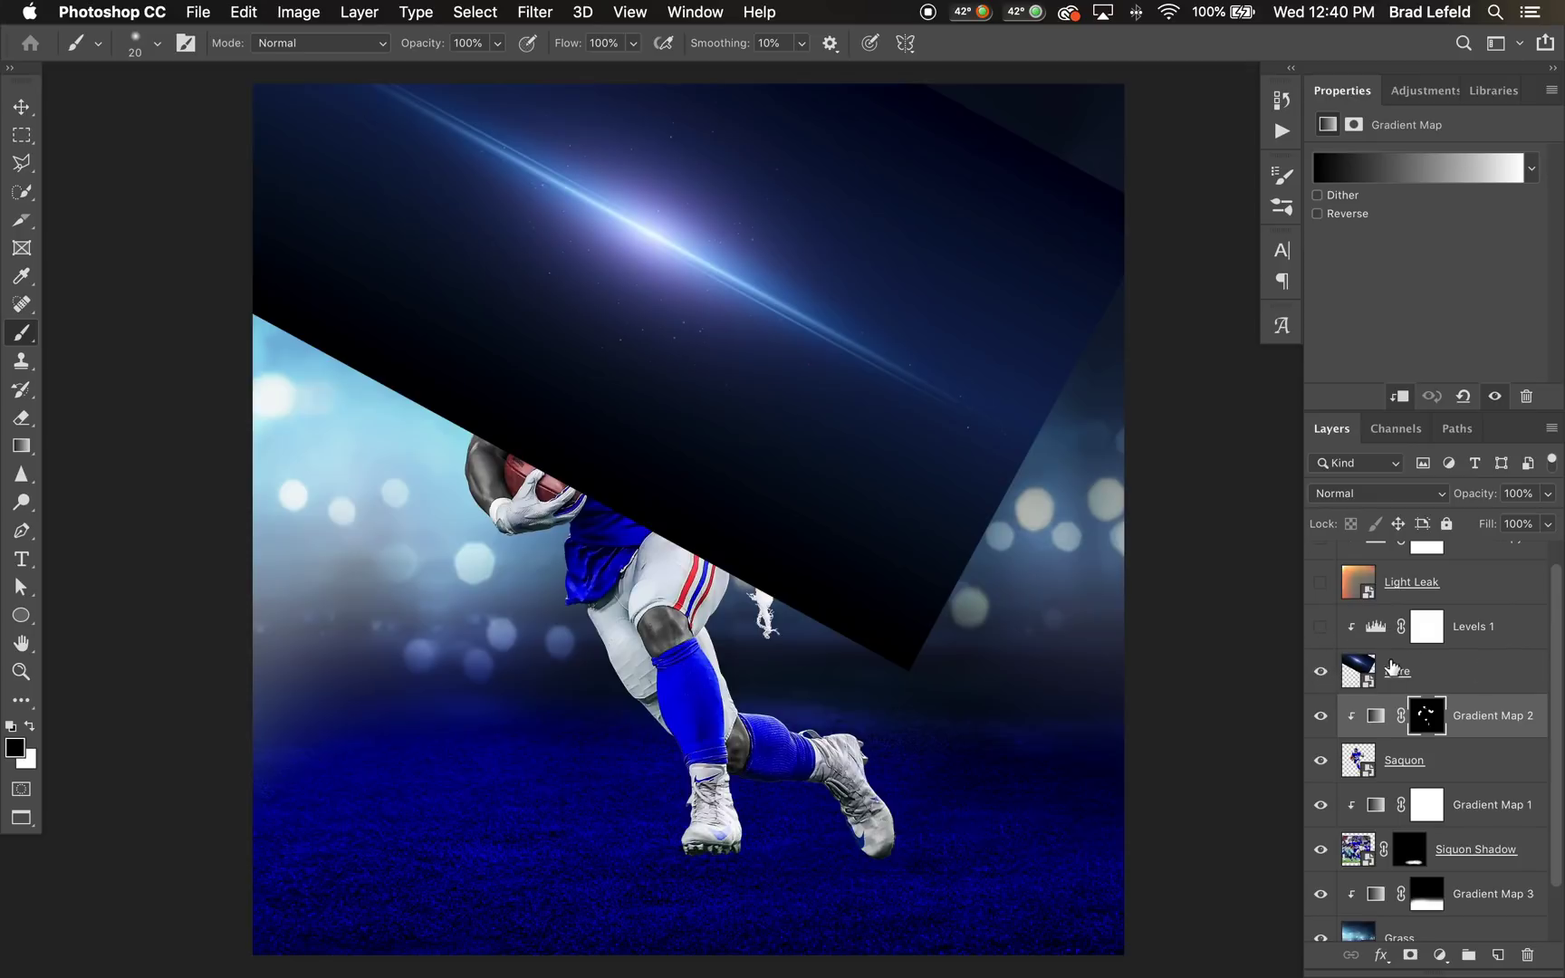
# Step: Show Levels 1, set Flare to Screen blend mode, and move it up-left above the helmet
pyautogui.click(1321, 629)
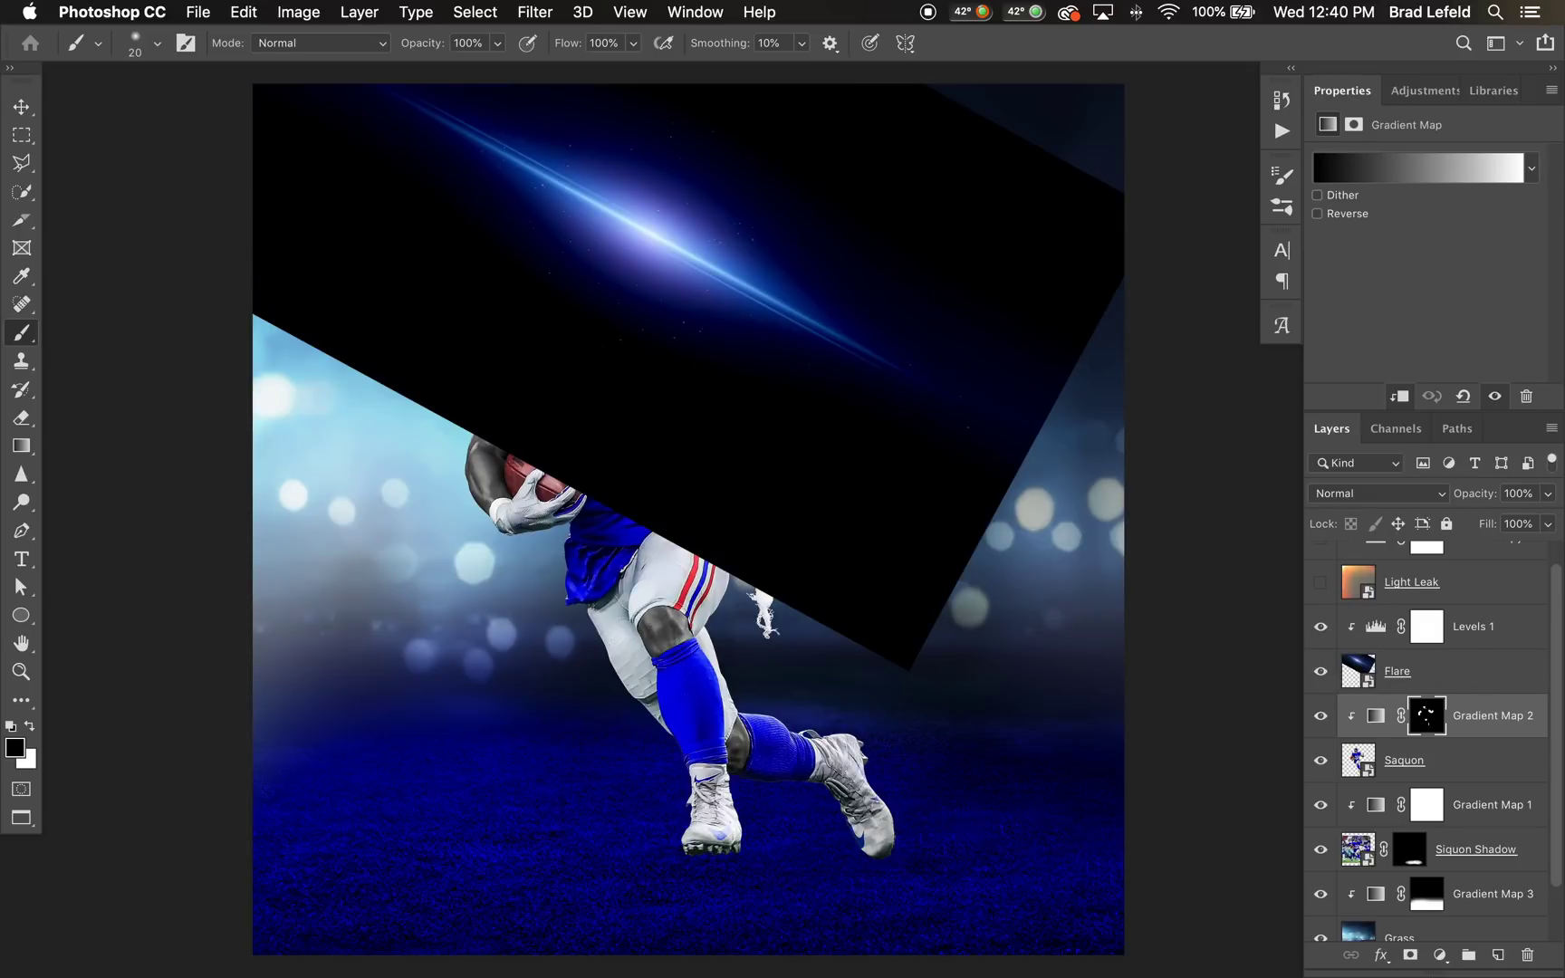
pyautogui.click(1462, 675)
pyautogui.press('v')
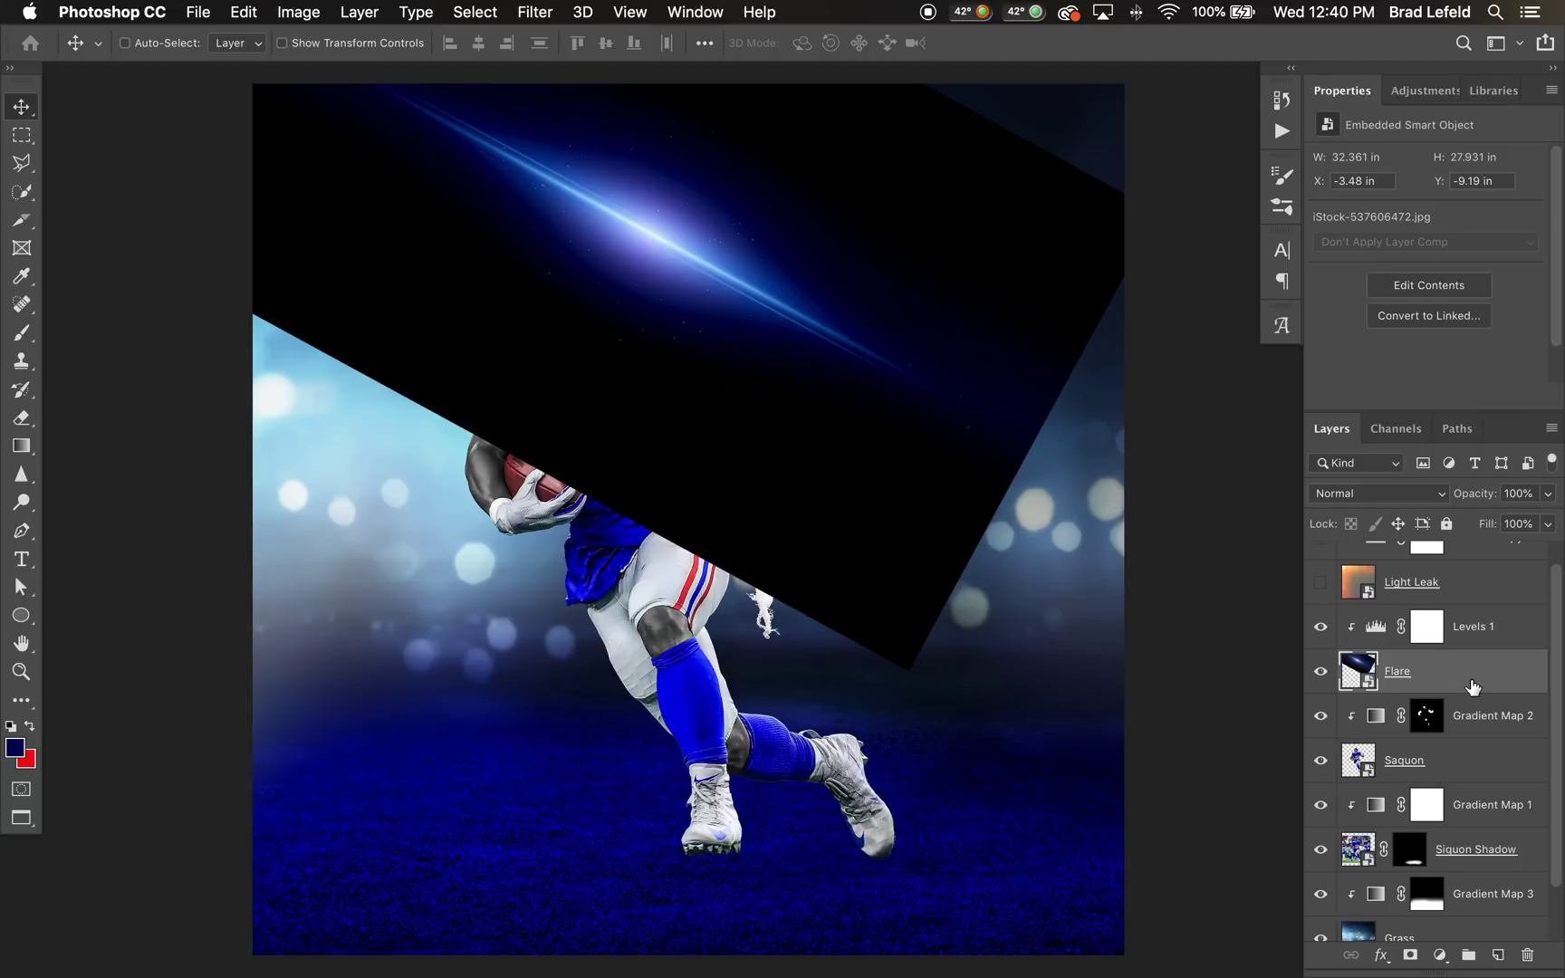
pyautogui.hotkey('alt', 'shift', 's')
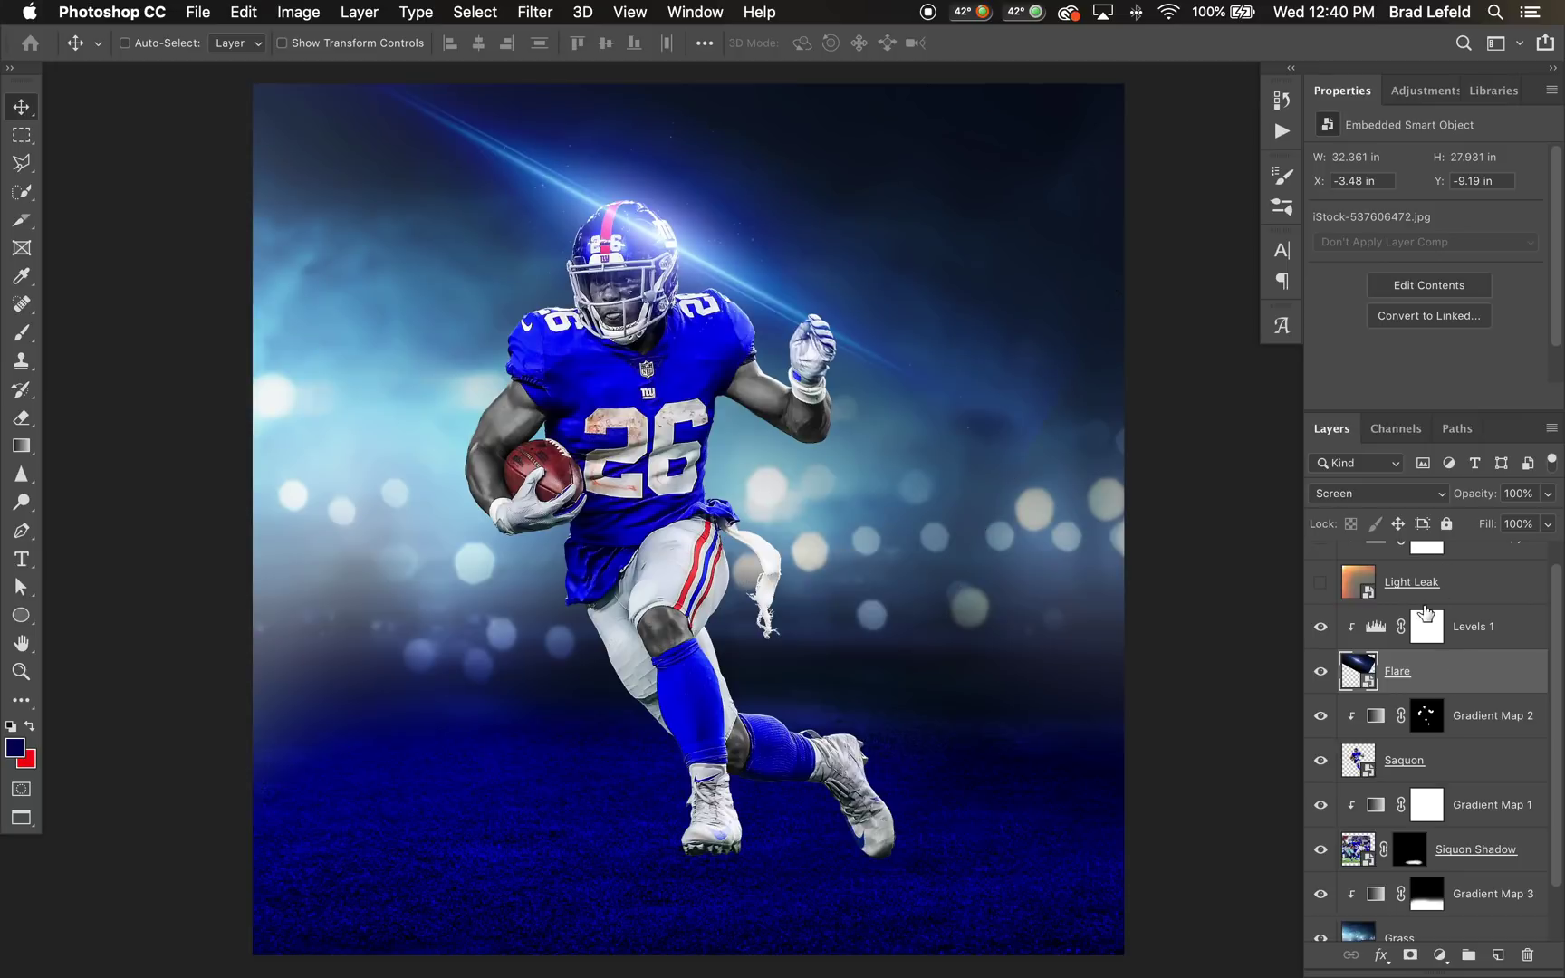
pyautogui.moveTo(710, 274); pyautogui.dragTo(661, 222)
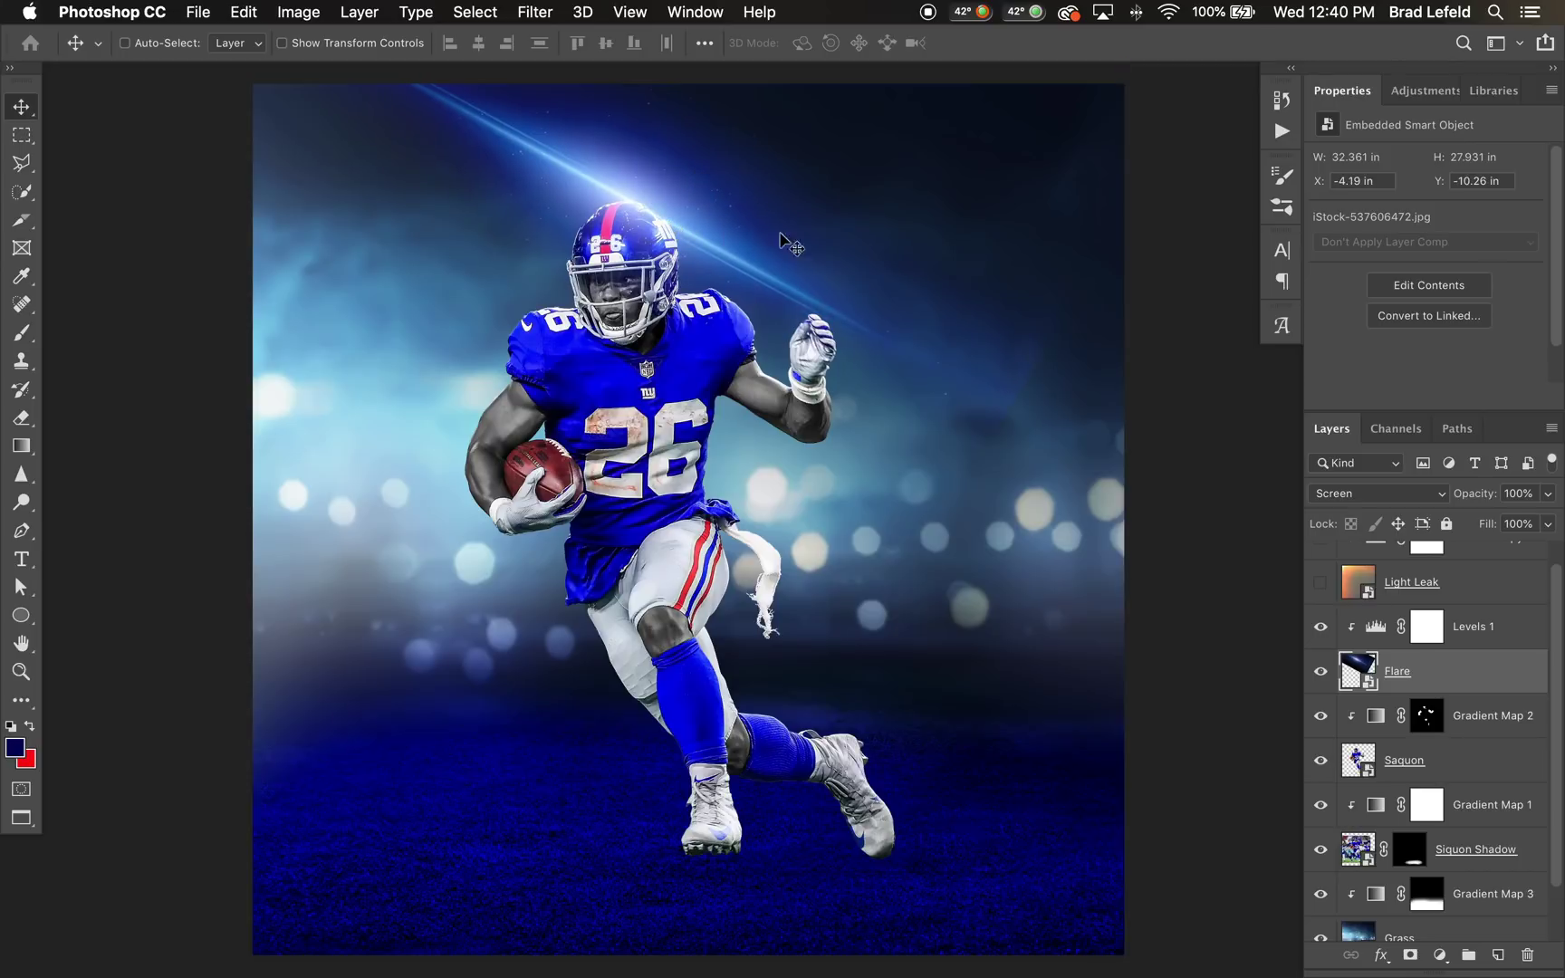
pyautogui.click(1483, 634)
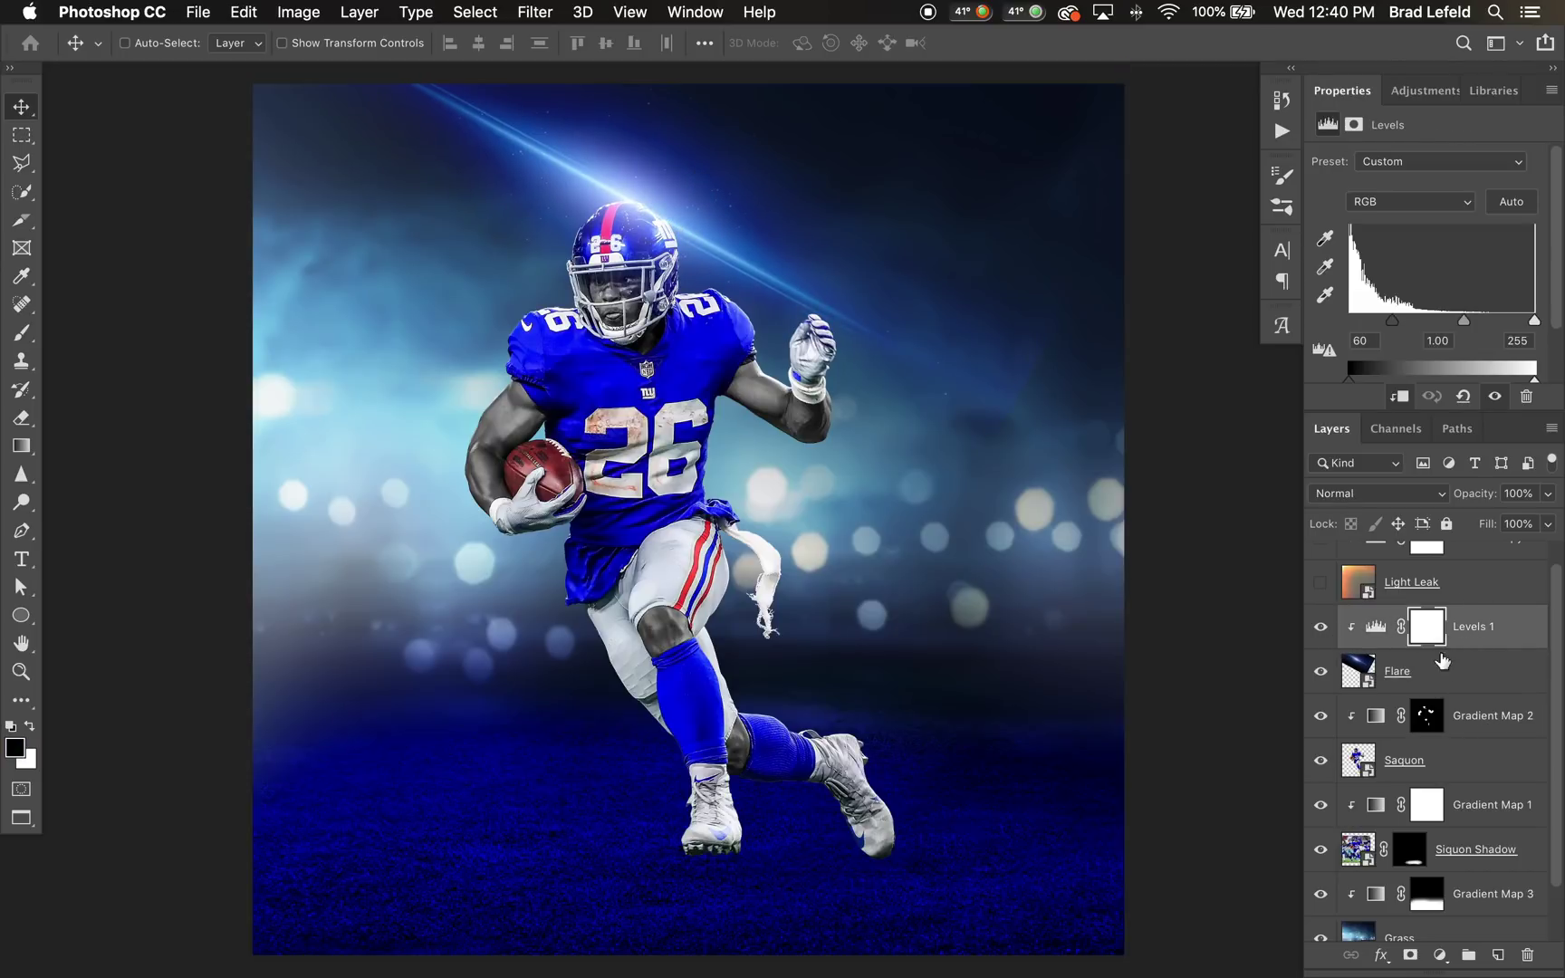
# Step: Add a gradient map above Levels 1, moving the navy stop to ~30% and adding a near-black stop at 0%
pyautogui.click(1424, 90)
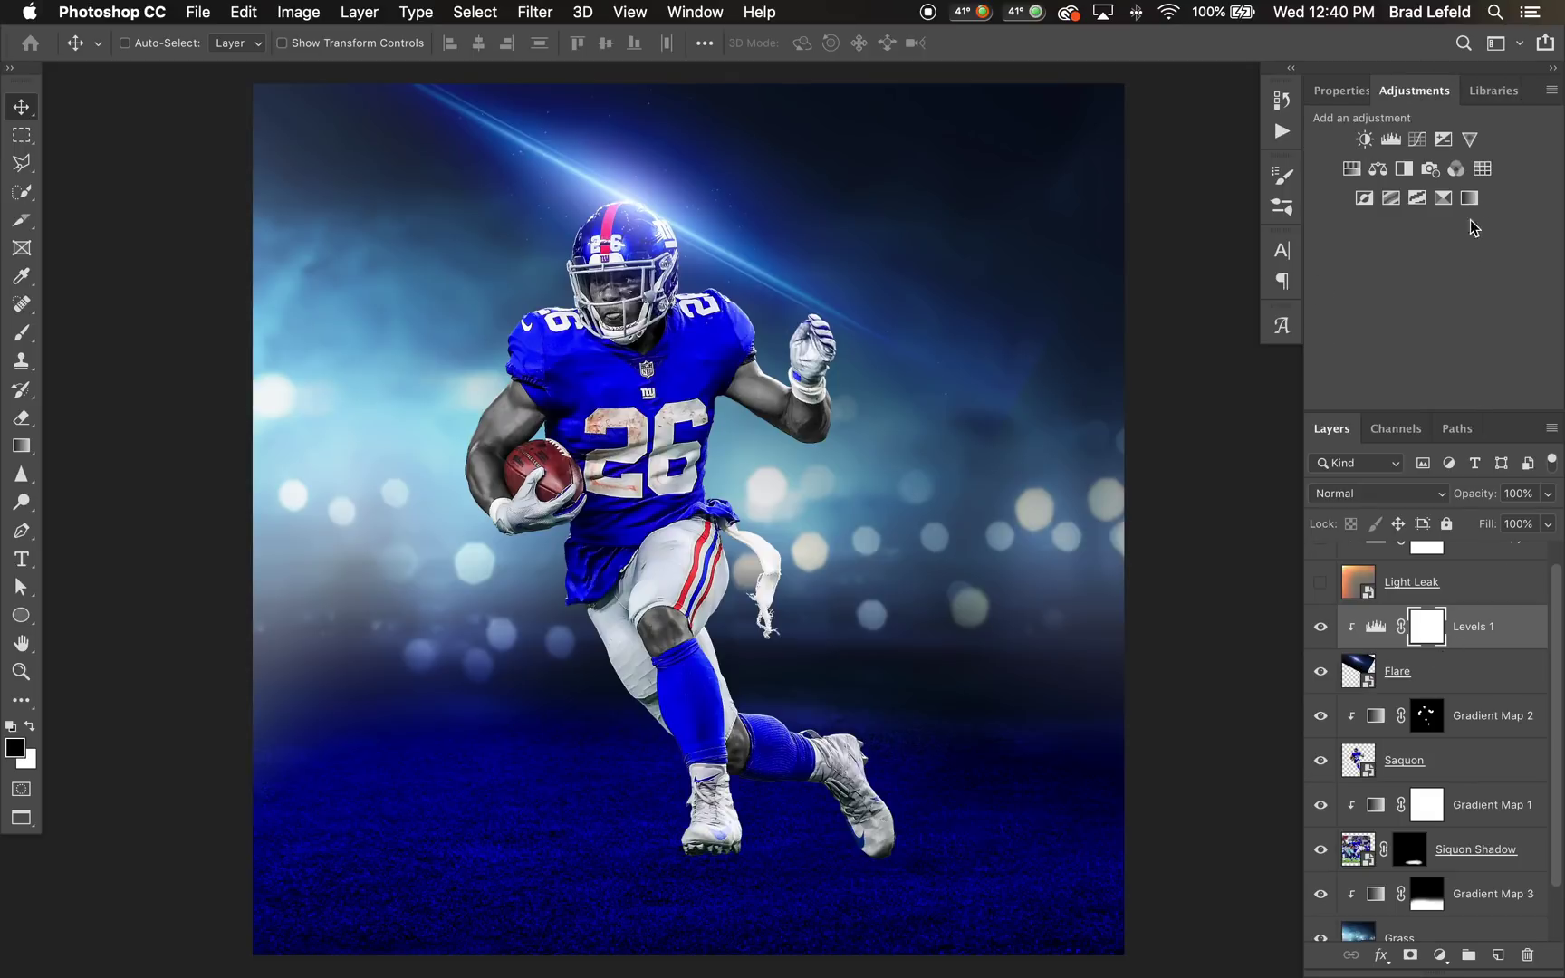
pyautogui.click(1453, 199)
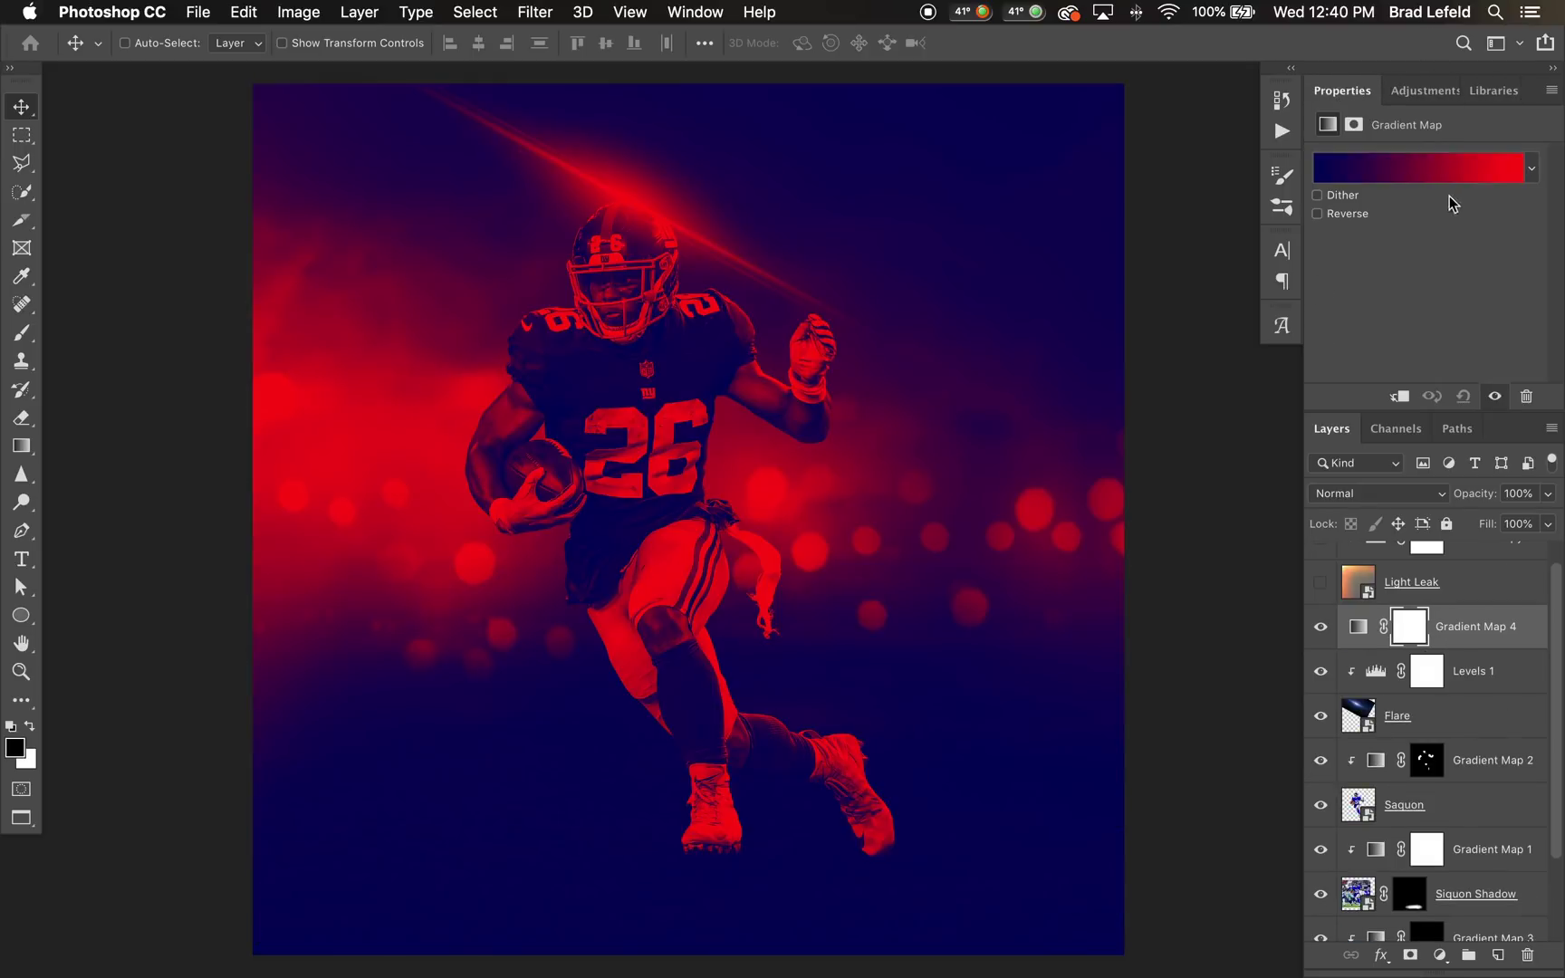
pyautogui.click(1397, 175)
pyautogui.click(1114, 593)
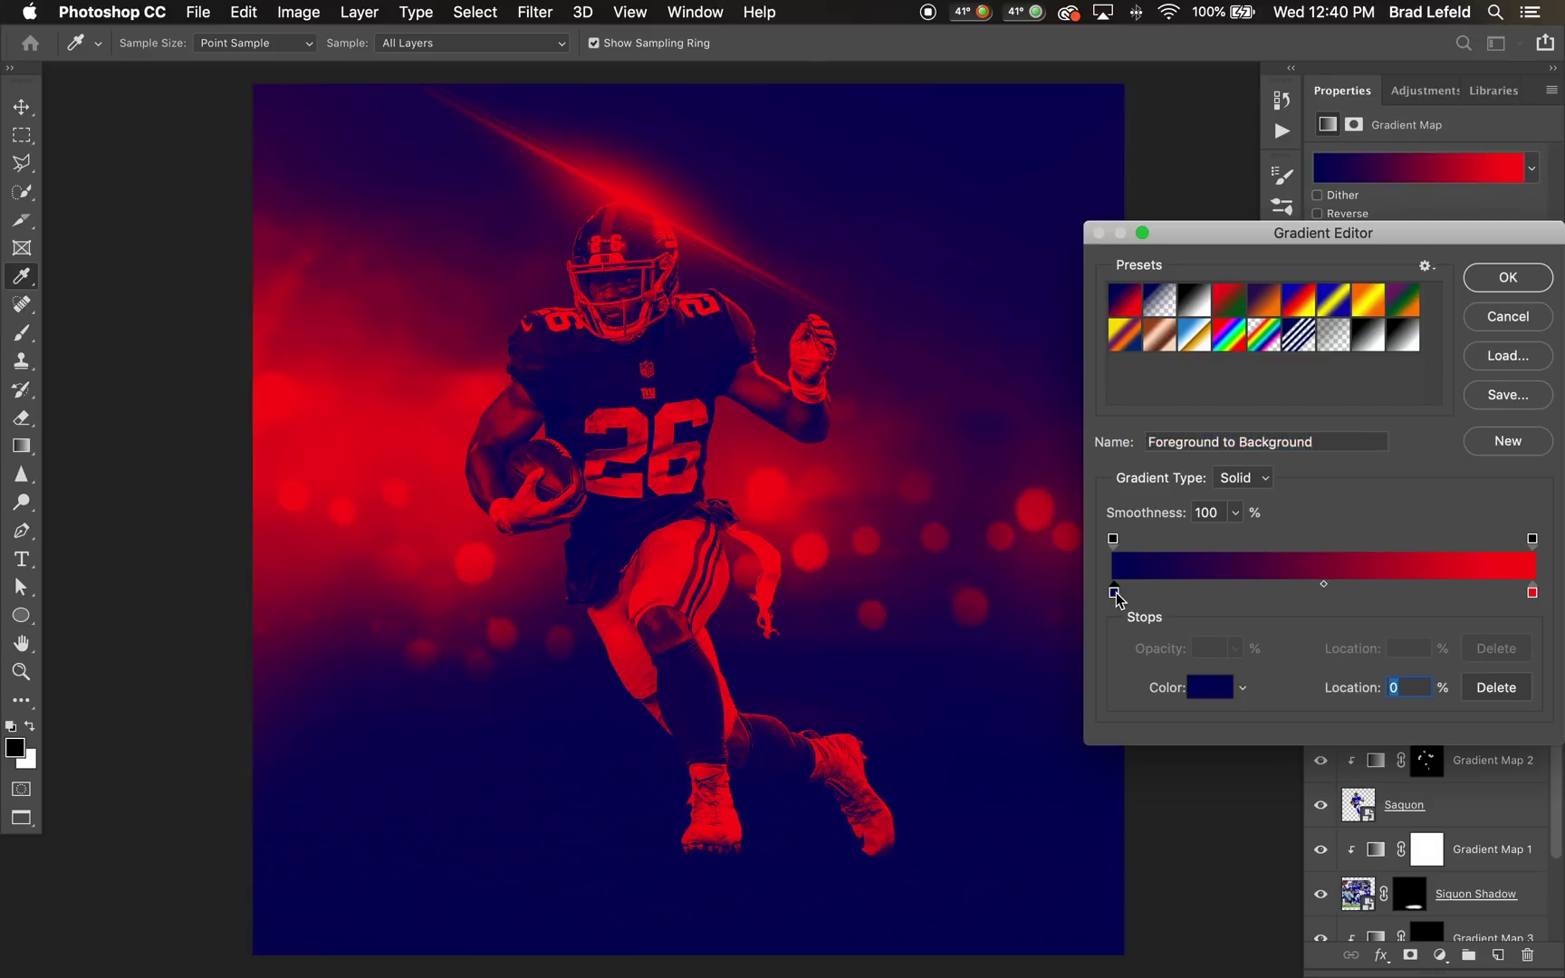
pyautogui.moveTo(1113, 593); pyautogui.dragTo(1238, 594)
pyautogui.click(1137, 593)
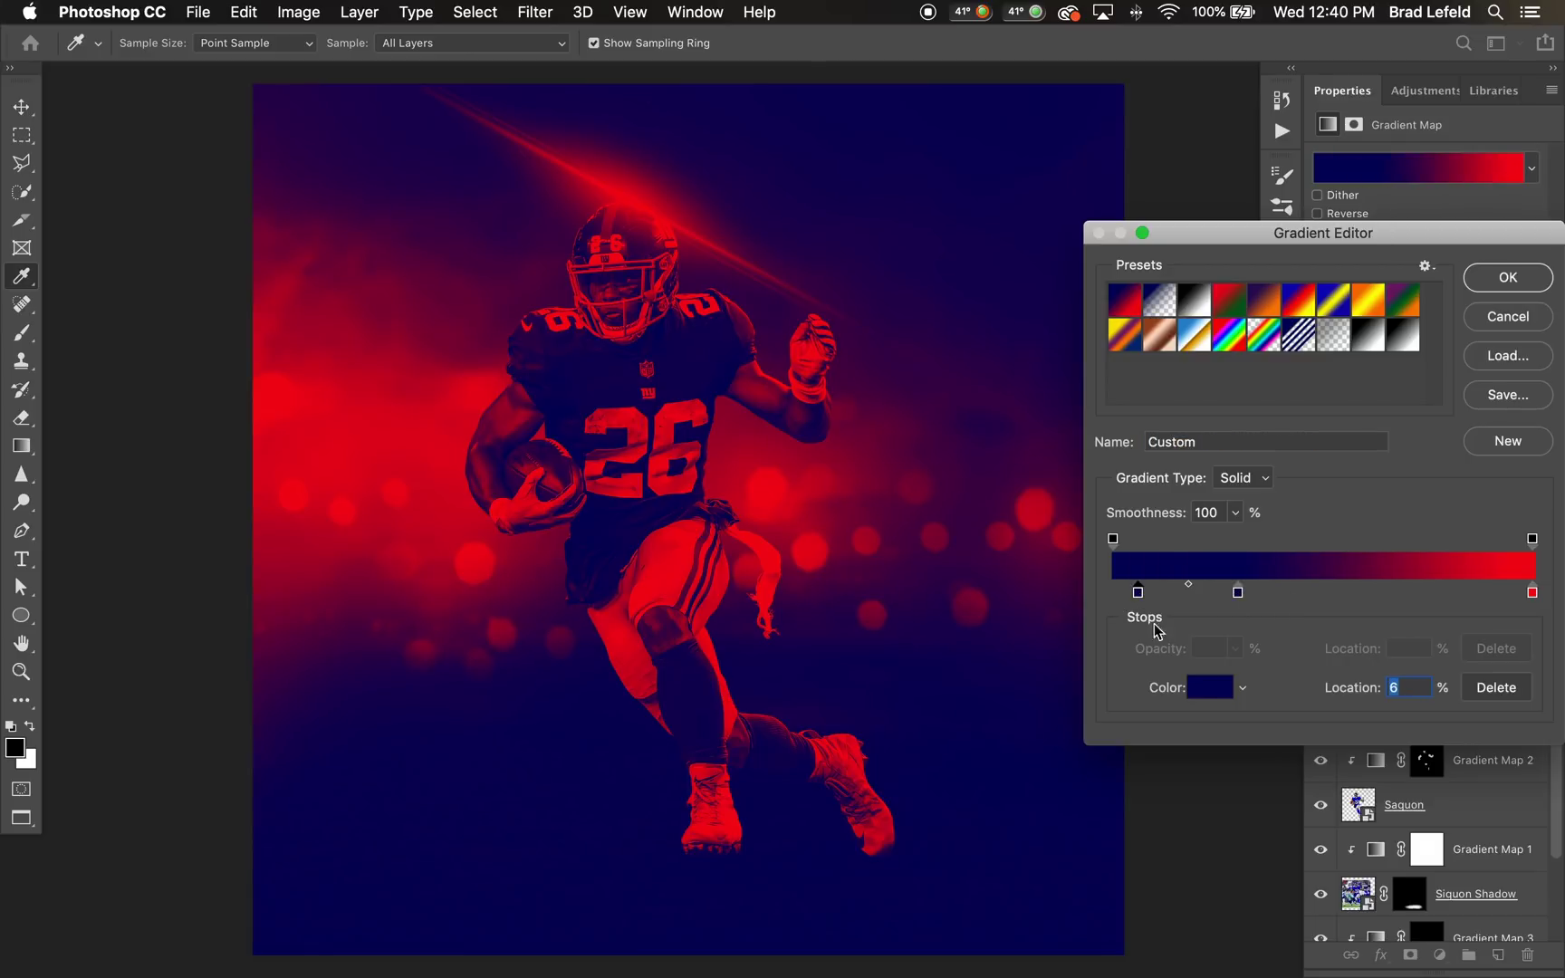
pyautogui.click(1209, 687)
pyautogui.click(538, 852)
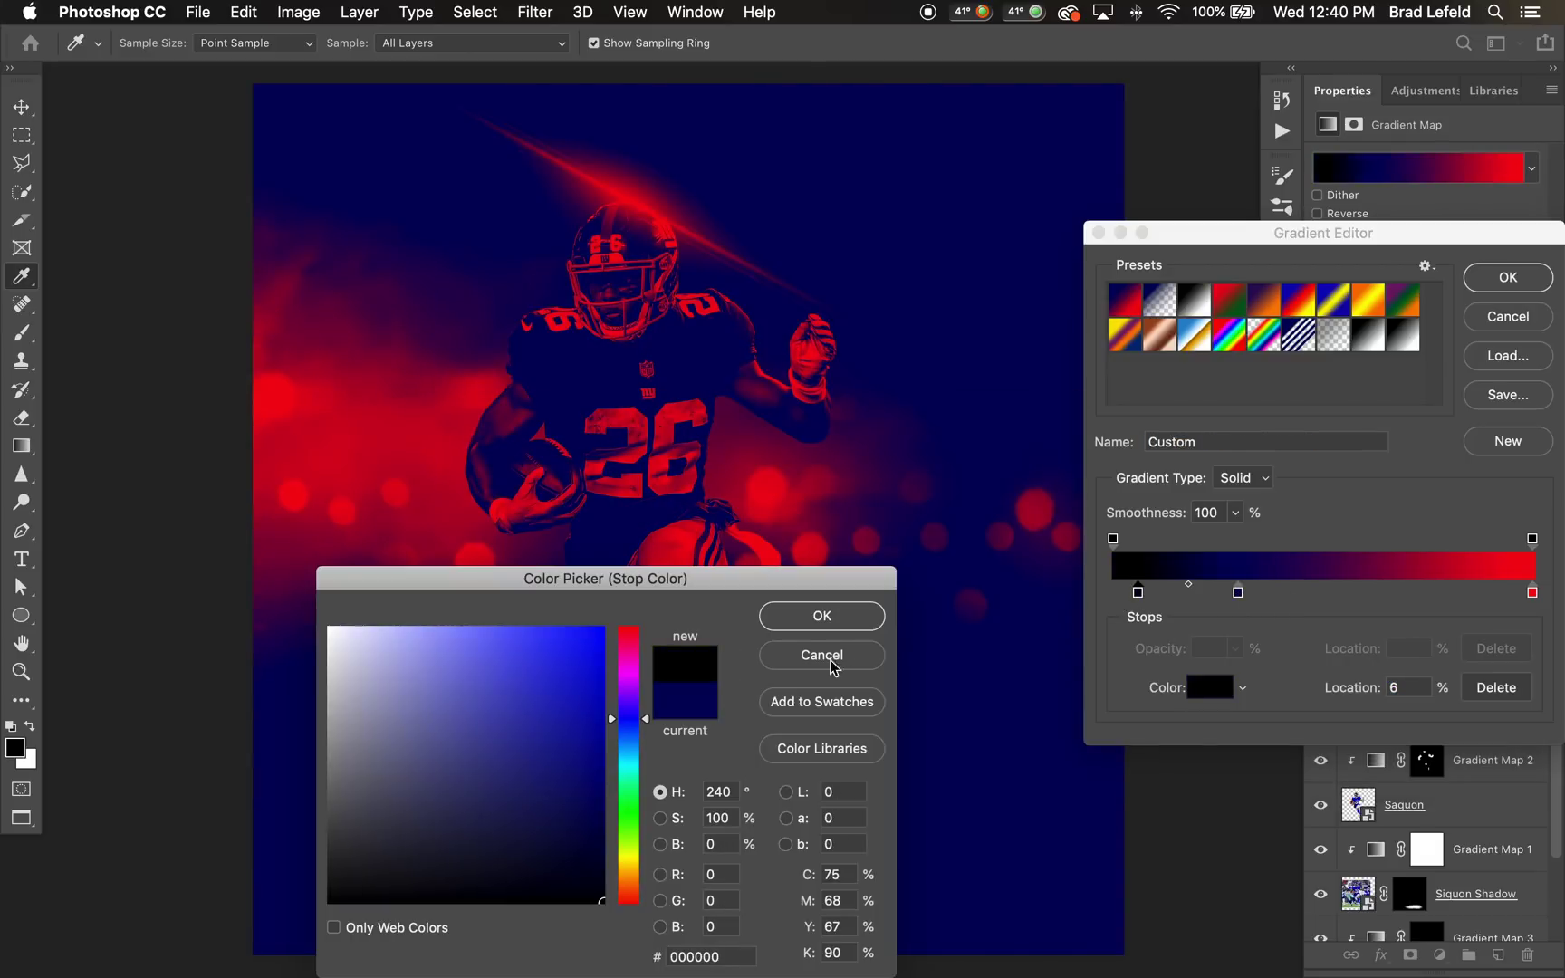
pyautogui.click(834, 622)
pyautogui.moveTo(1137, 594); pyautogui.dragTo(1069, 598)
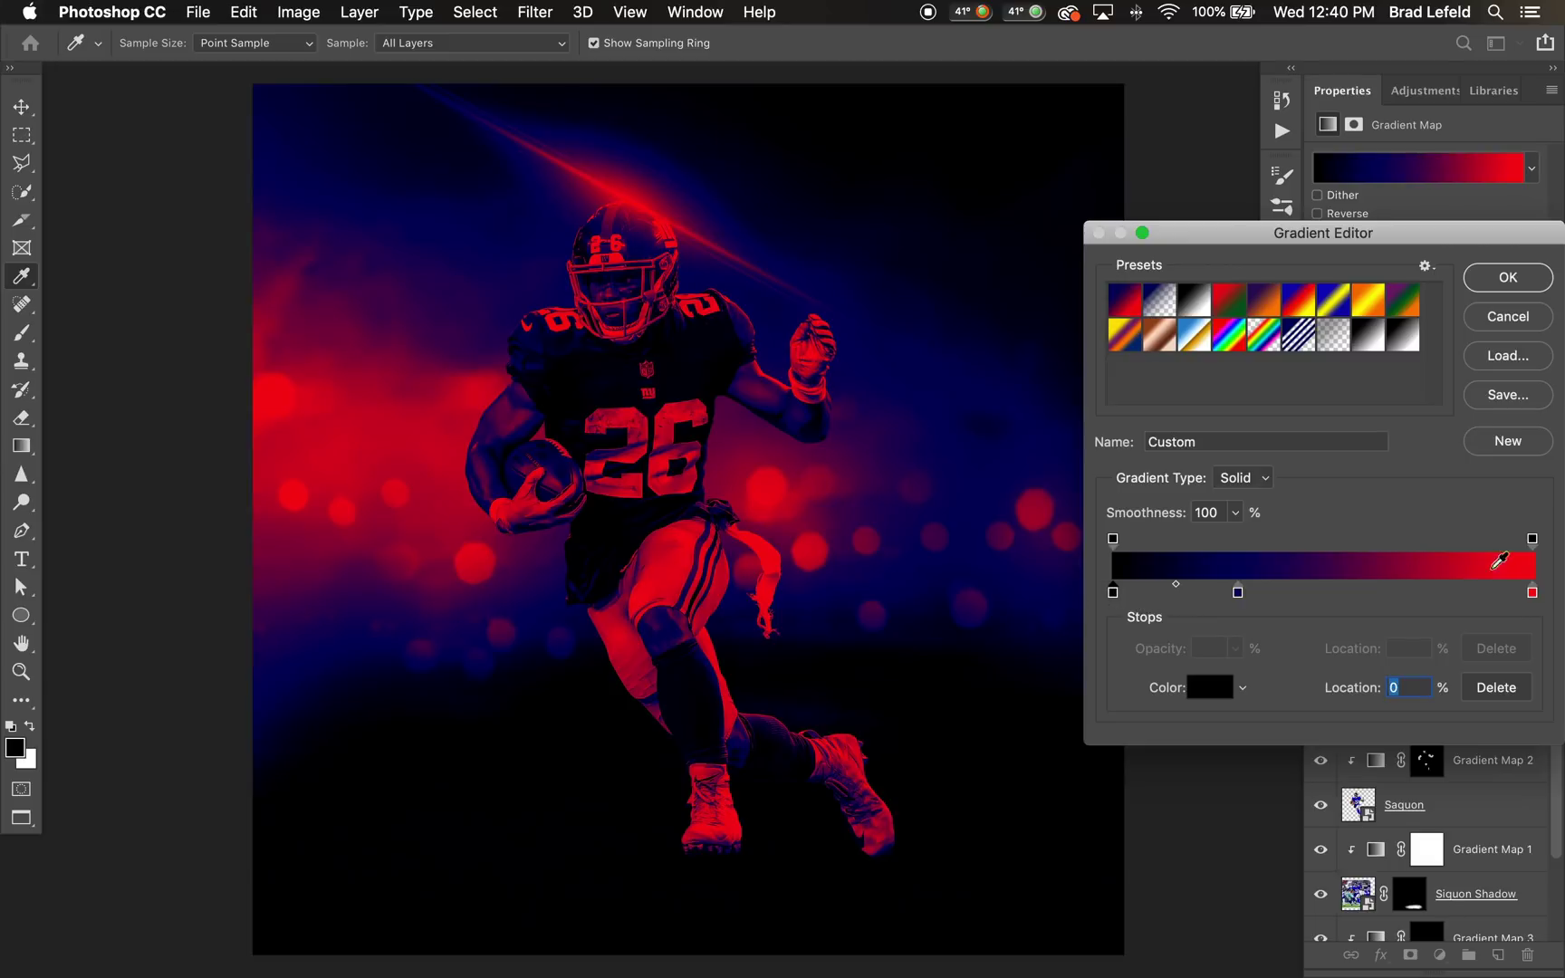
# Step: Move the red stop to ~80%, add a white stop at 100%, and apply the gradient
pyautogui.moveTo(1532, 593); pyautogui.dragTo(1451, 593)
pyautogui.click(1532, 593)
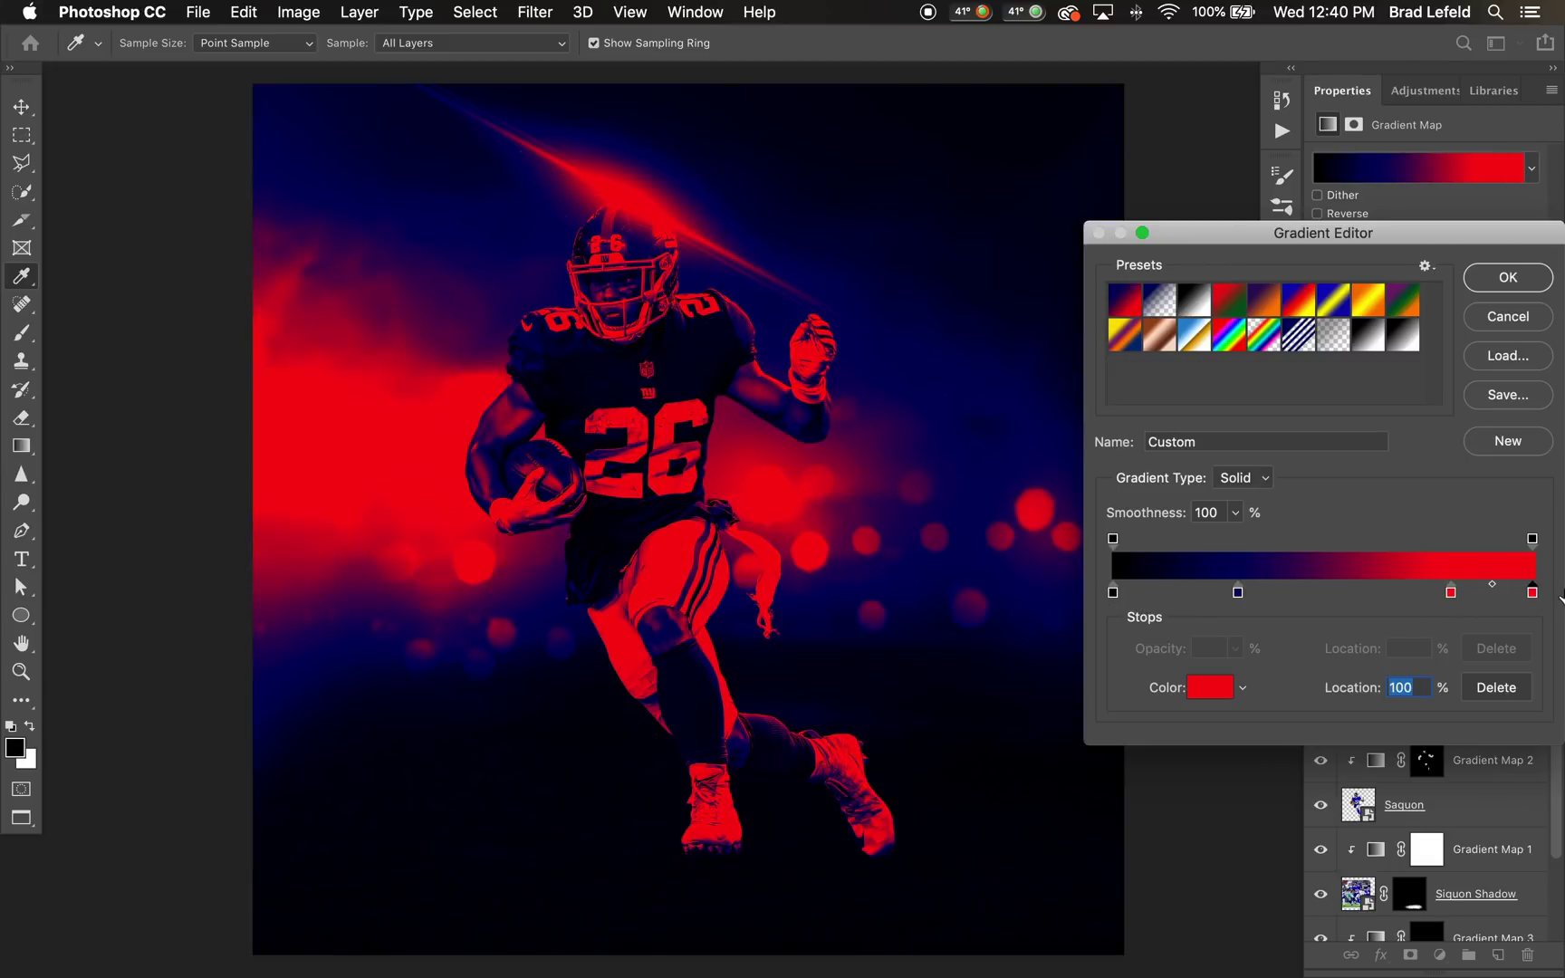
pyautogui.click(1203, 687)
pyautogui.moveTo(469, 689); pyautogui.dragTo(294, 601)
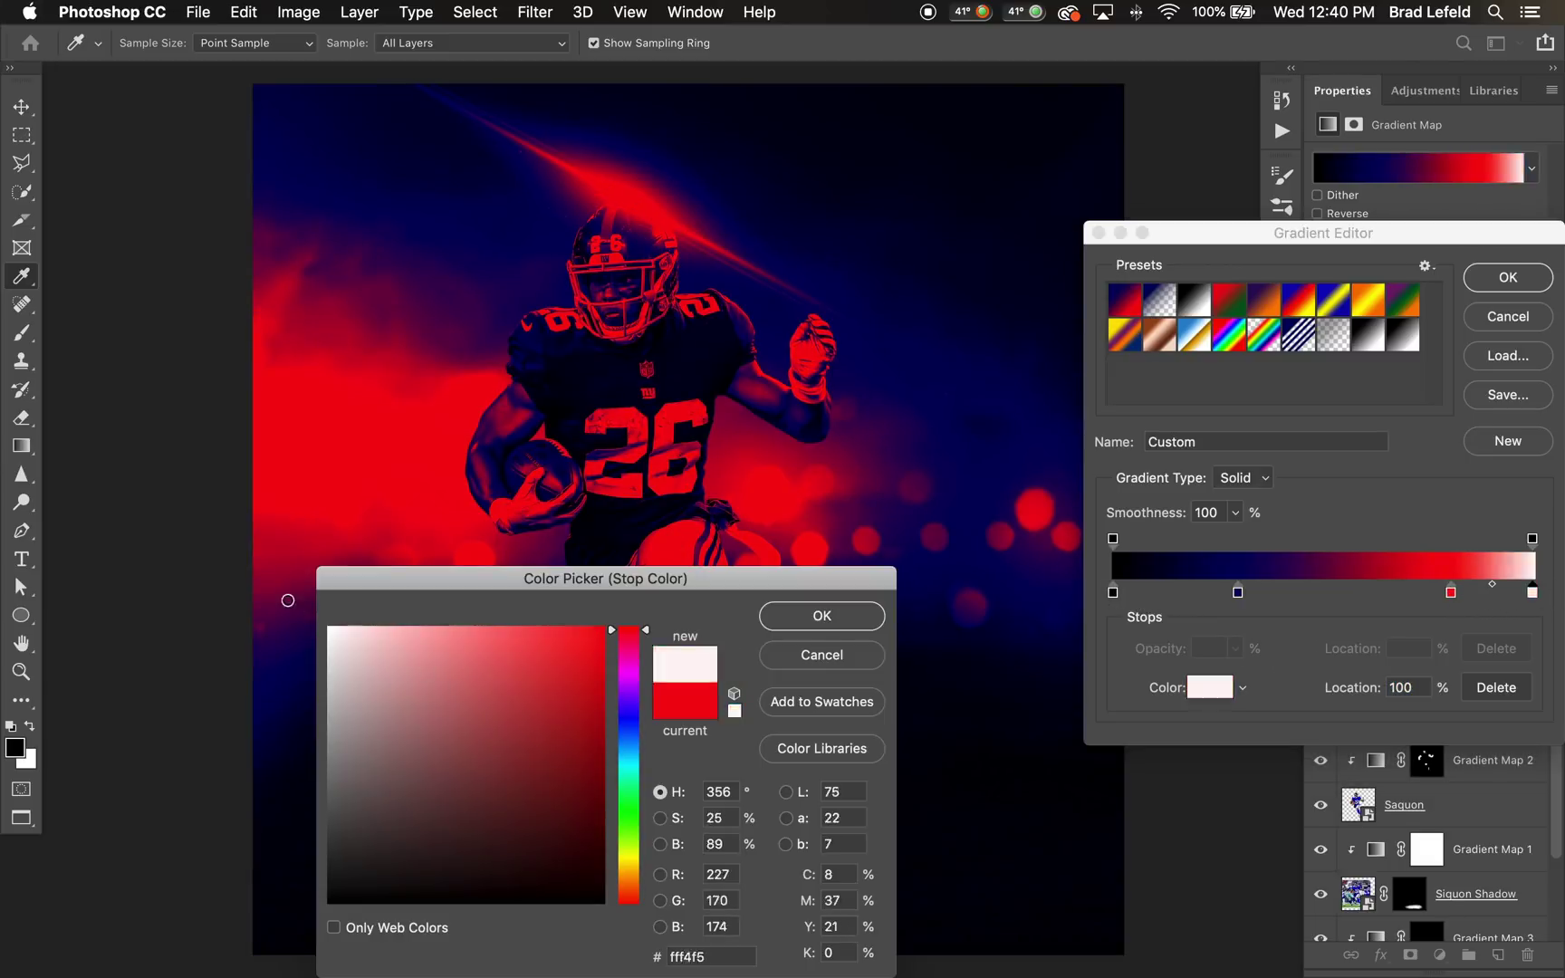
pyautogui.click(820, 620)
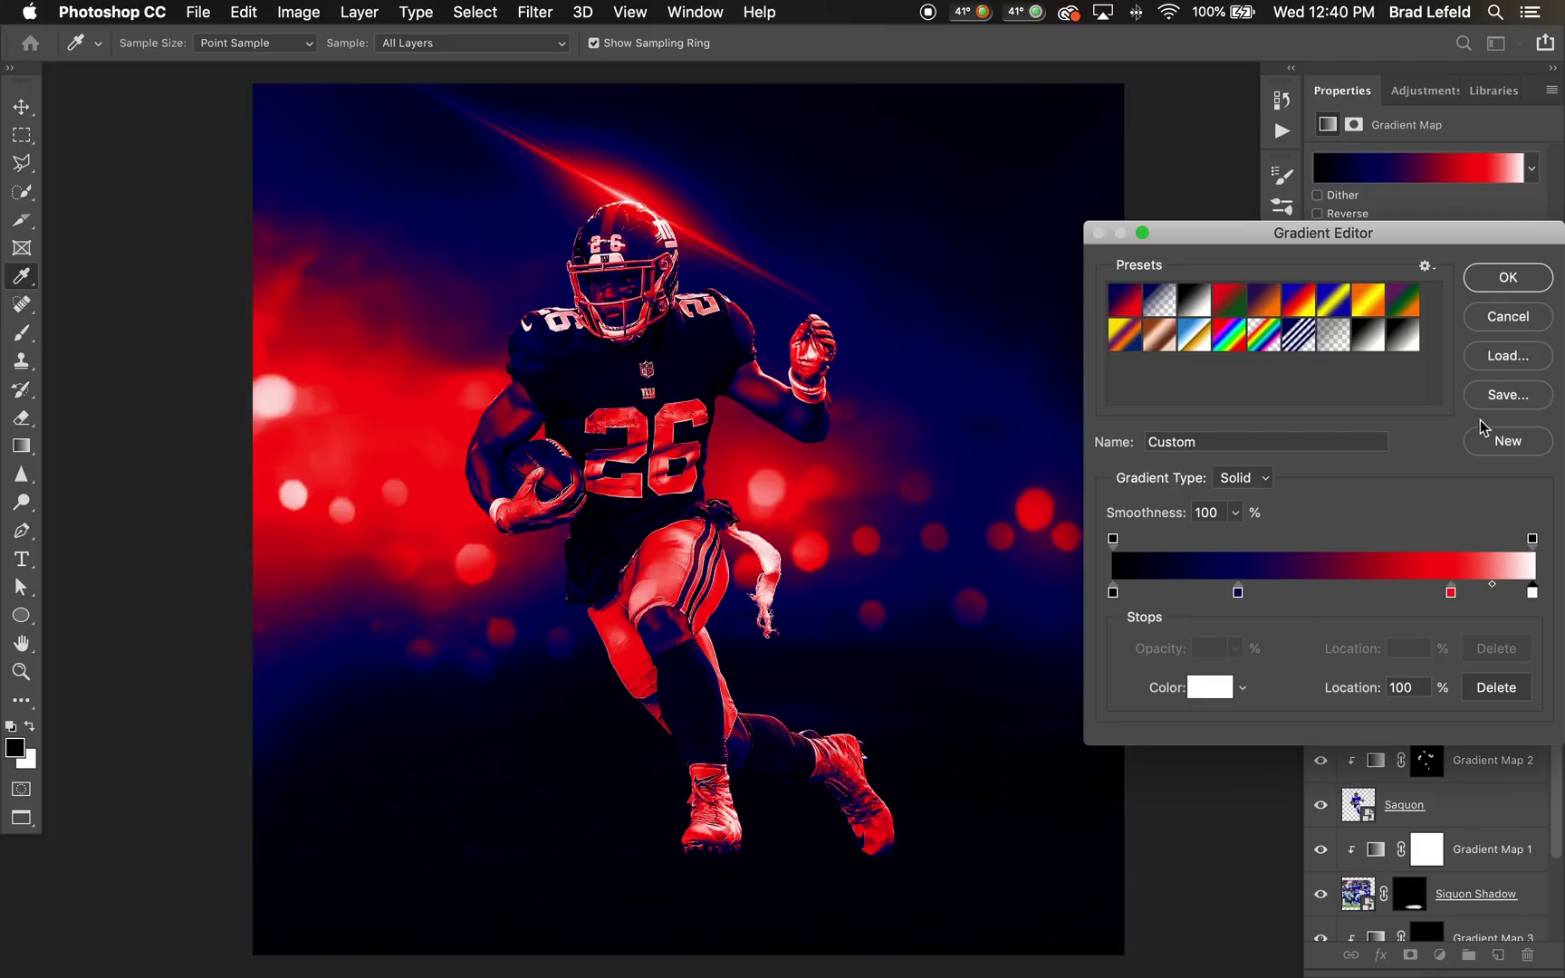
pyautogui.click(1506, 279)
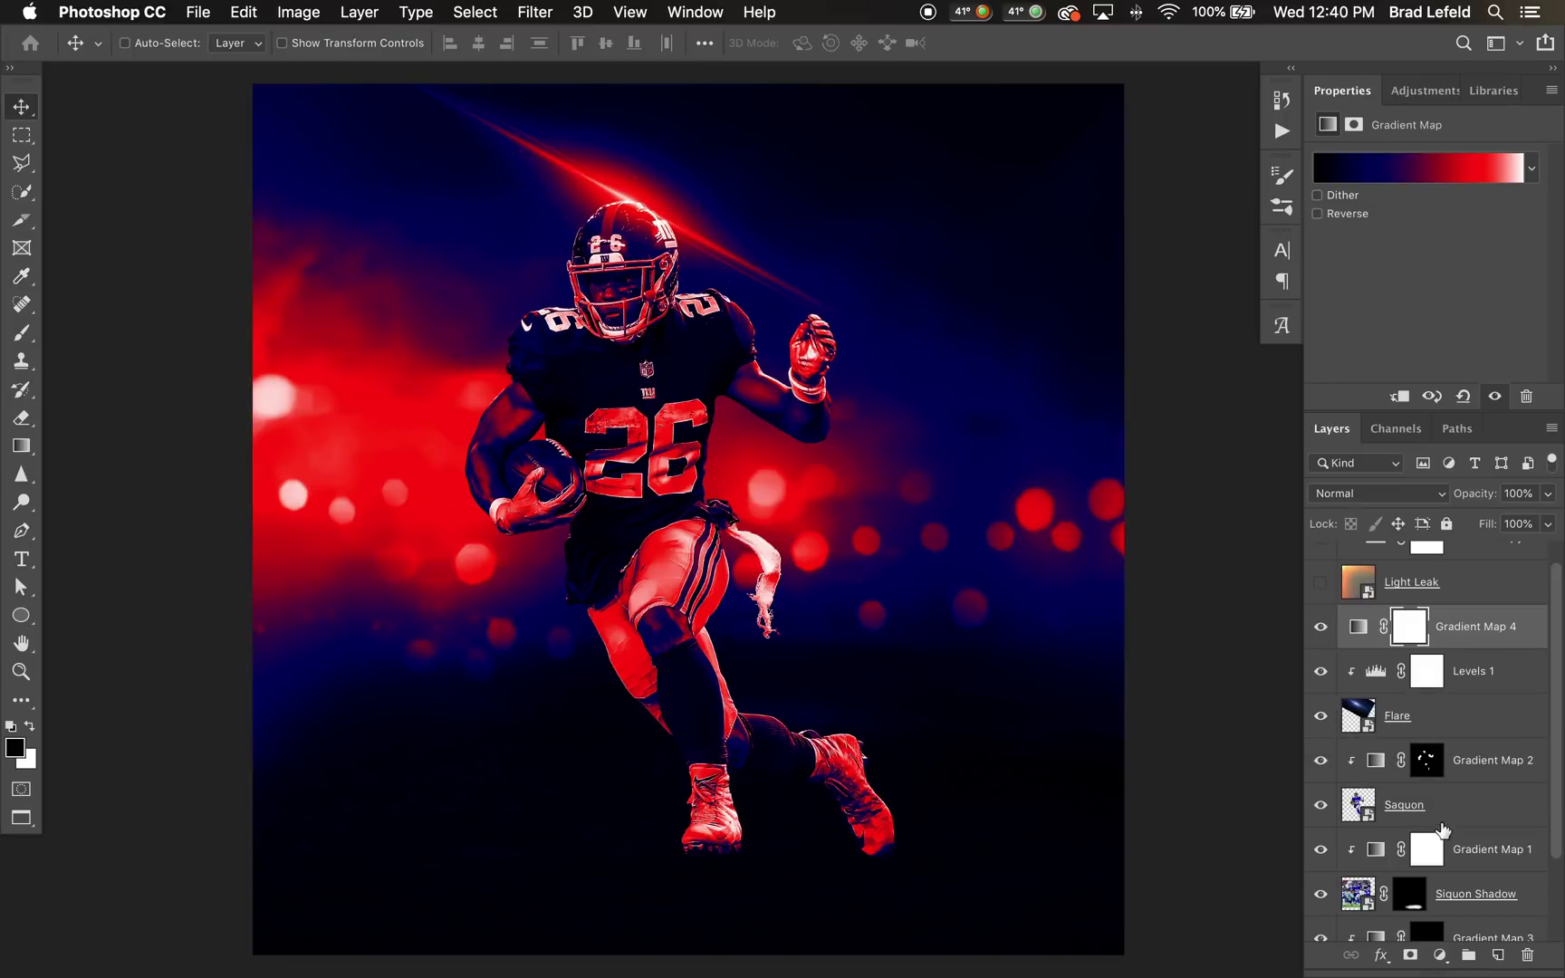
# Step: Clip Gradient Map 4 to the Flare layer and nudge its red stop to about 18%
pyautogui.keyDown('alt'); pyautogui.click(1373, 641); pyautogui.keyUp('alt')
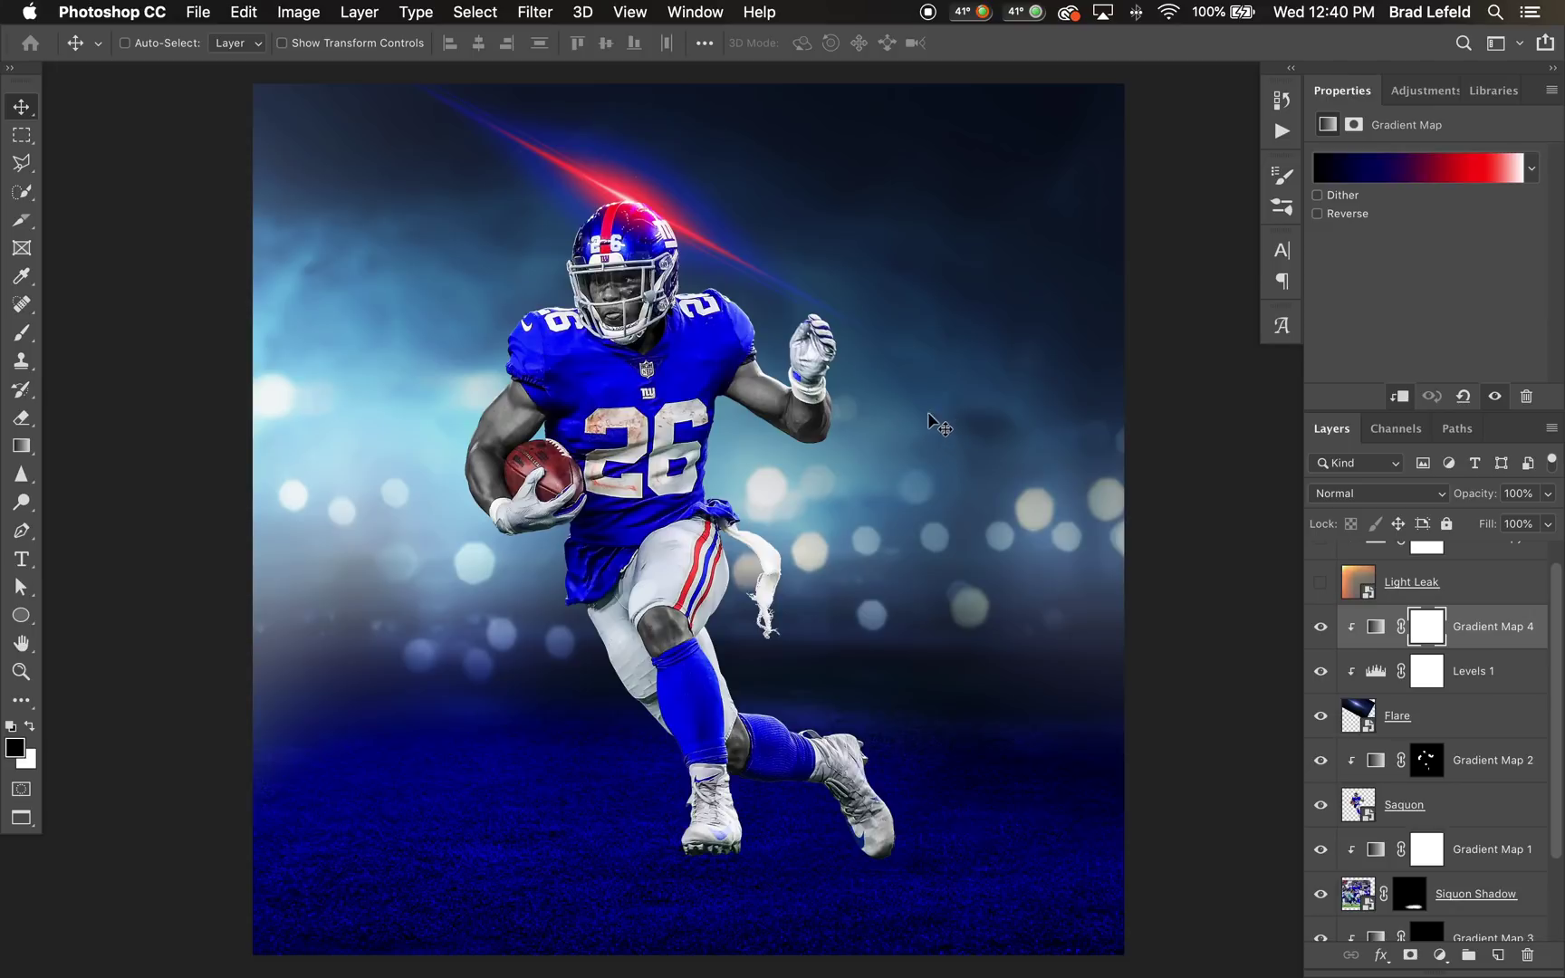
pyautogui.click(1437, 166)
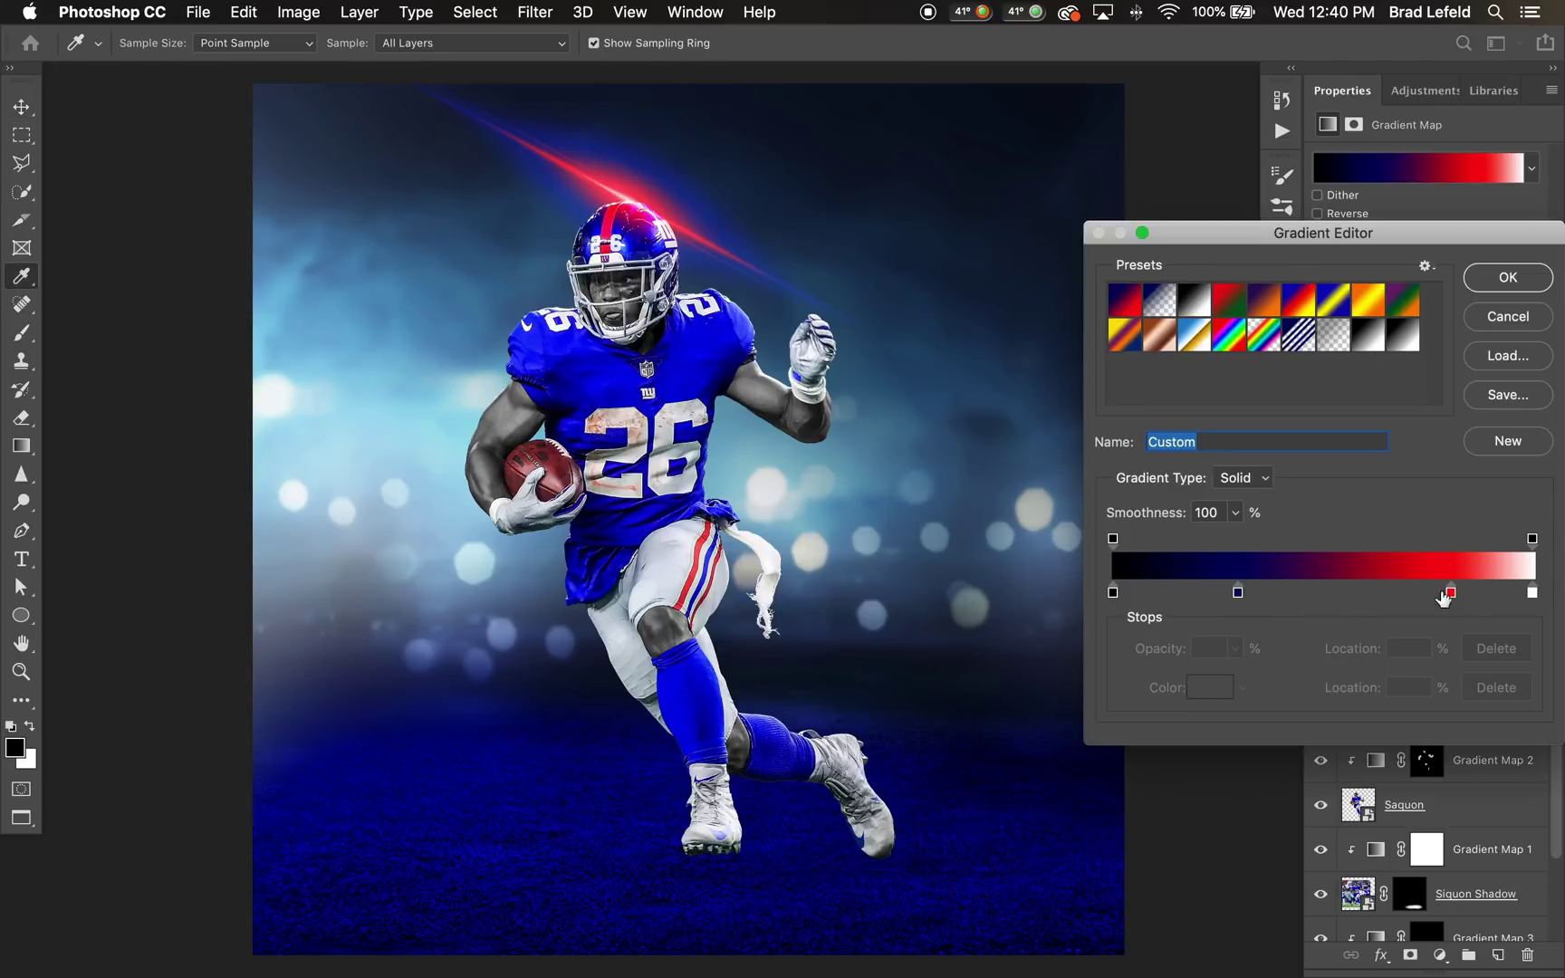
pyautogui.moveTo(1443, 598)
pyautogui.mouseDown()
pyautogui.moveTo(1275, 610)
pyautogui.moveTo(1188, 594)
pyautogui.moveTo(1264, 649)
pyautogui.moveTo(1465, 594)
pyautogui.mouseUp()
# Step: Recolour the 84% stop a bright orange, move the red stop to 44%, and commit the gradient
pyautogui.click(1193, 690)
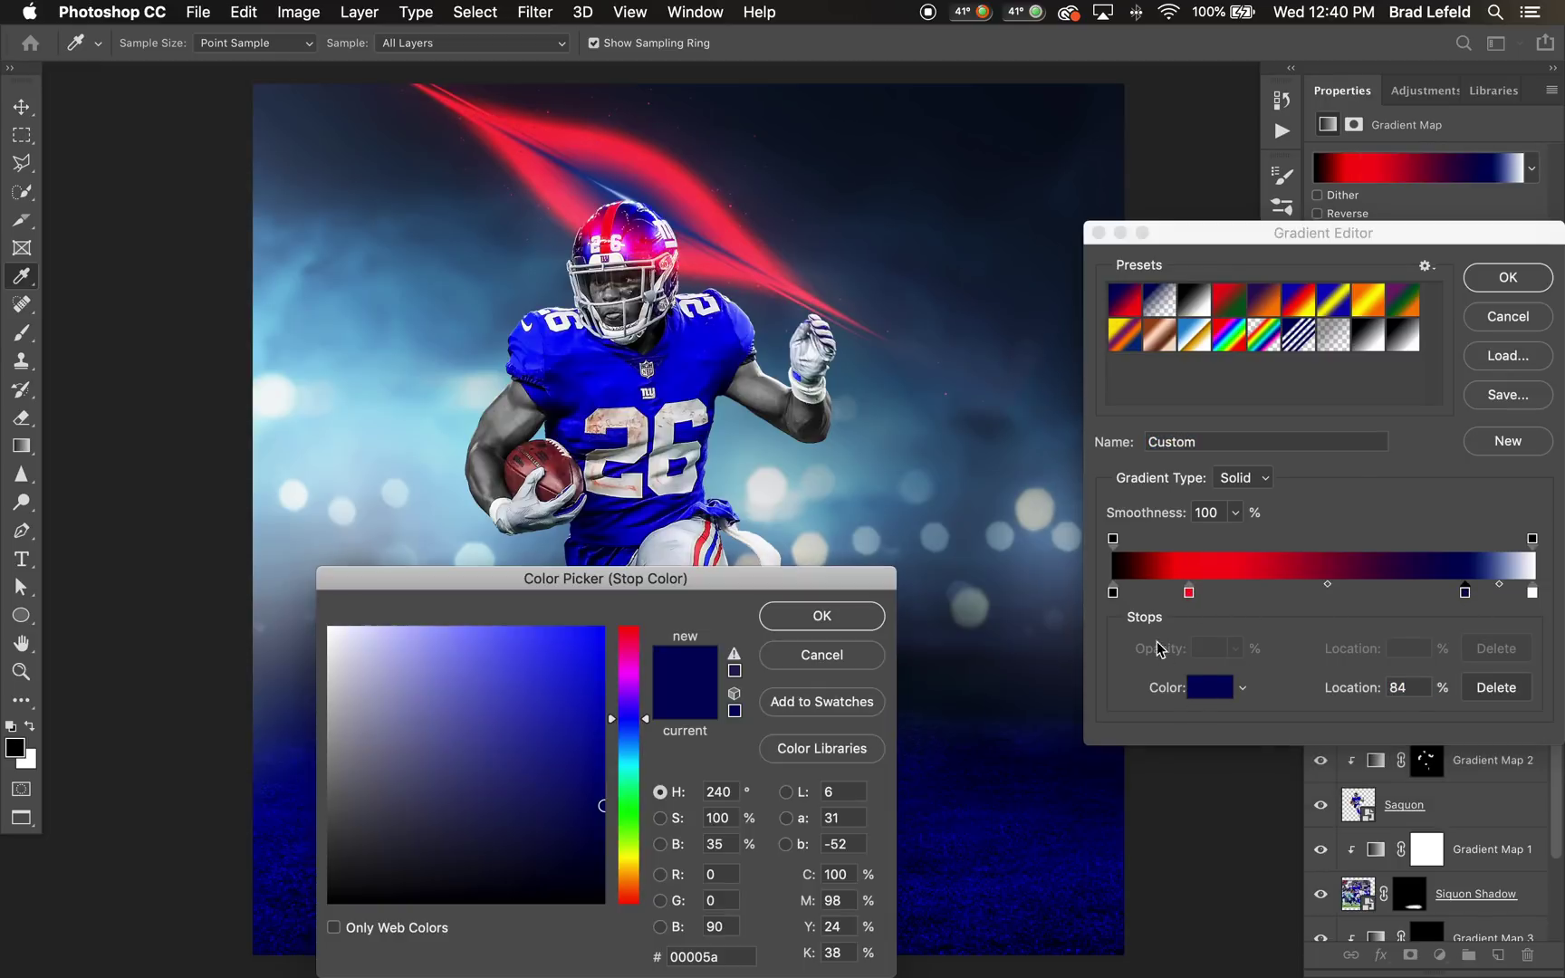
pyautogui.click(627, 853)
pyautogui.click(484, 626)
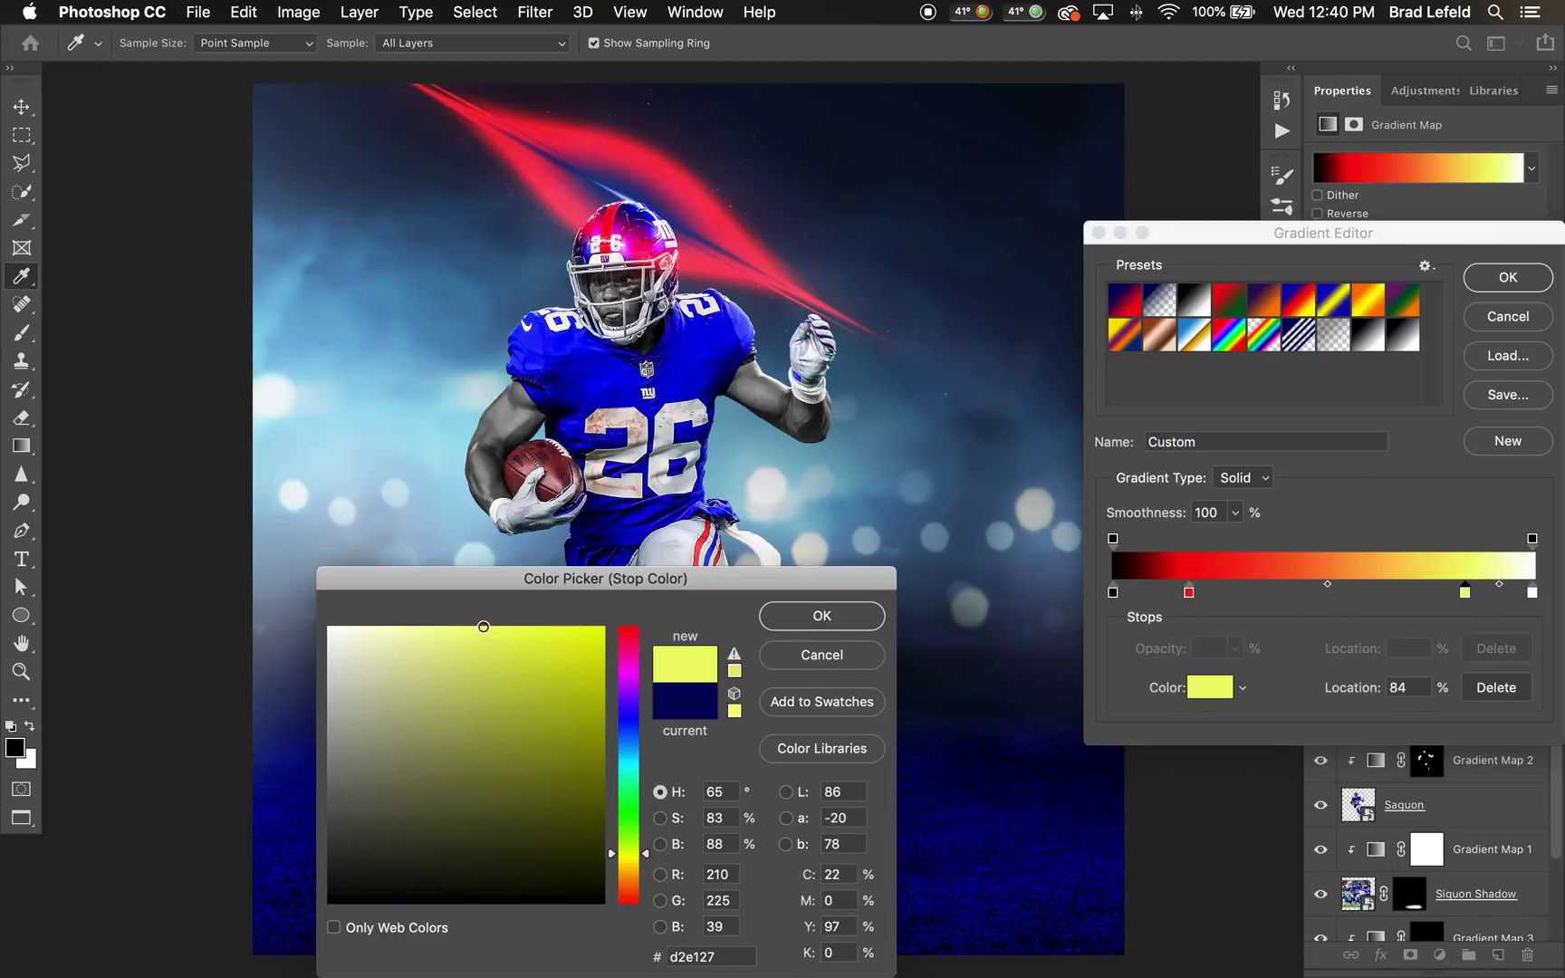
pyautogui.moveTo(483, 627); pyautogui.dragTo(601, 635)
pyautogui.click(634, 872)
pyautogui.click(801, 617)
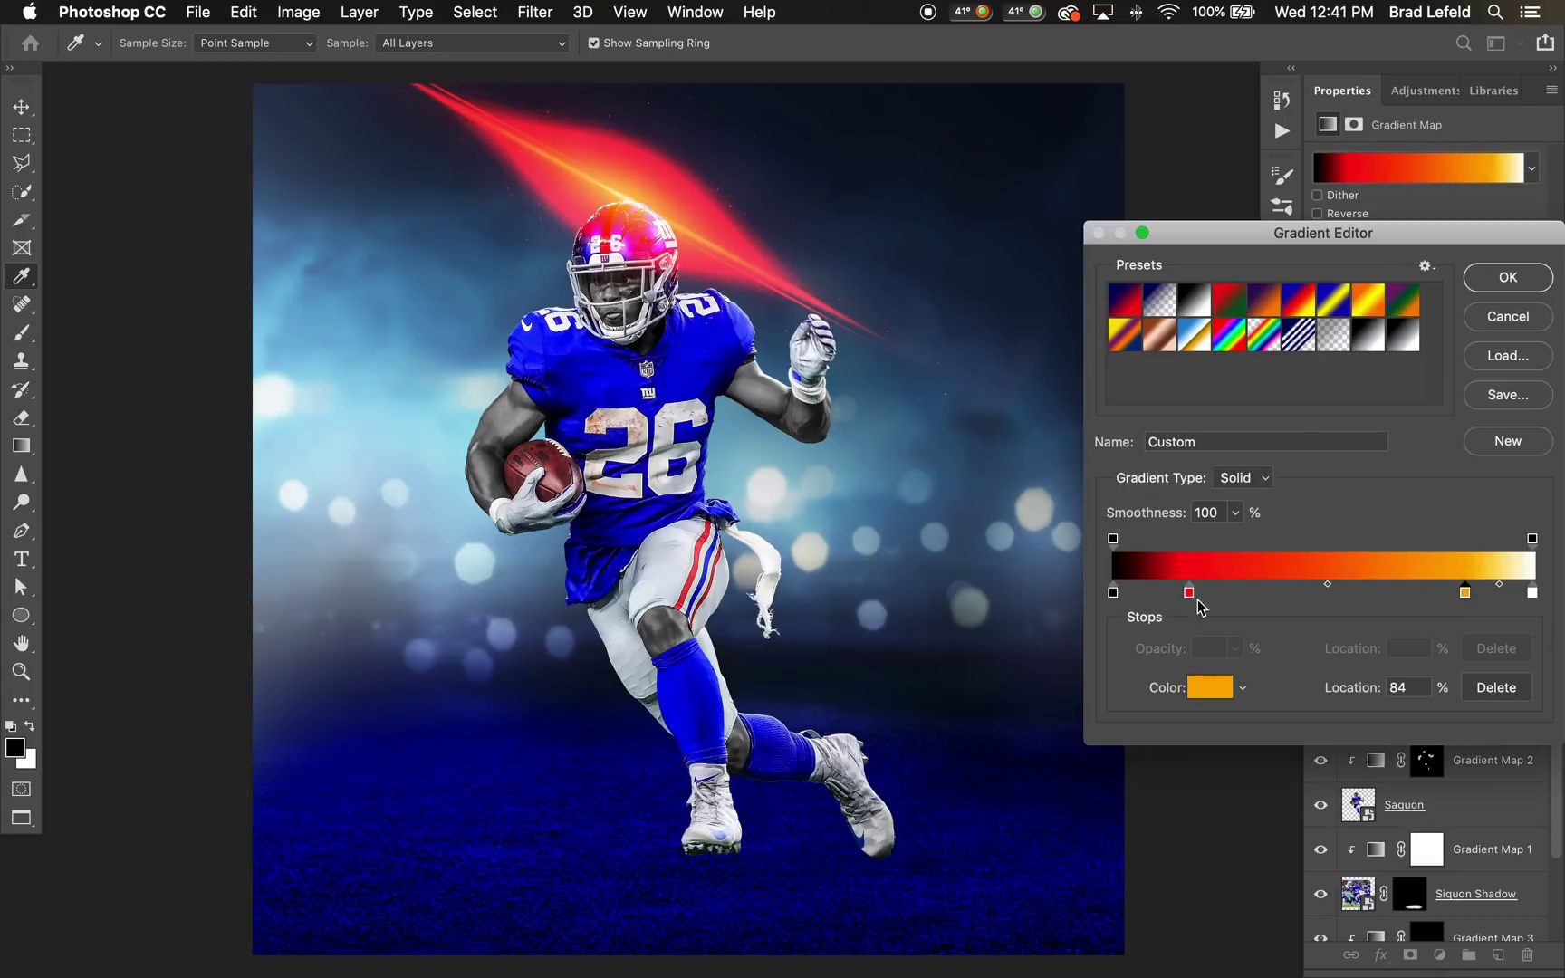
pyautogui.moveTo(1190, 594); pyautogui.dragTo(1297, 595)
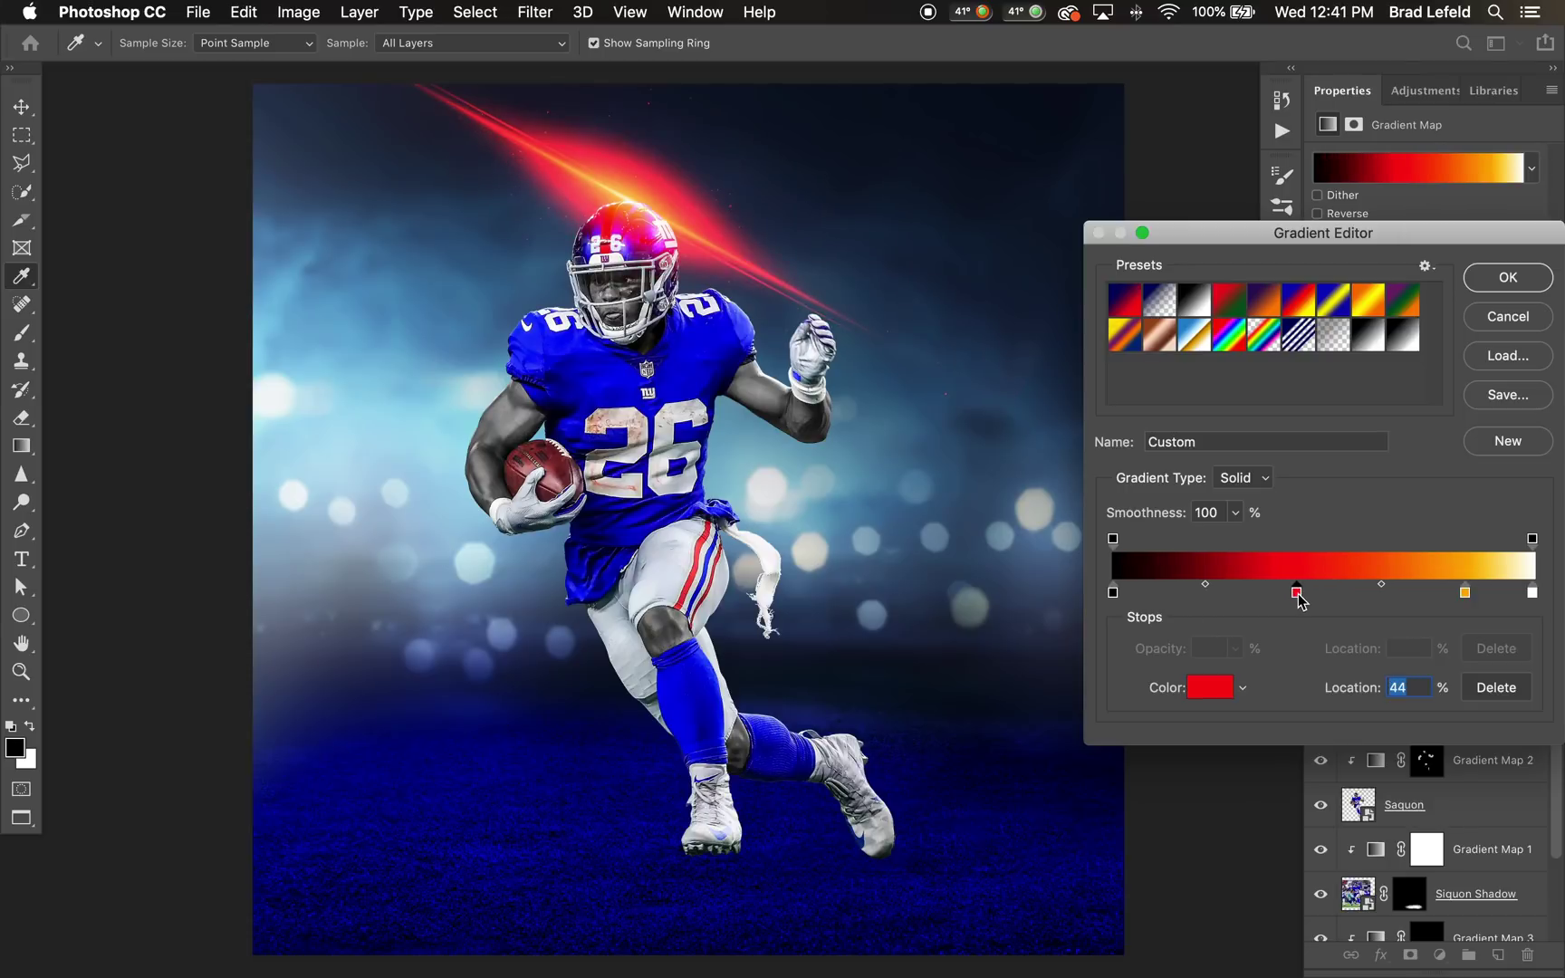
pyautogui.press('Return')
pyautogui.press('v')
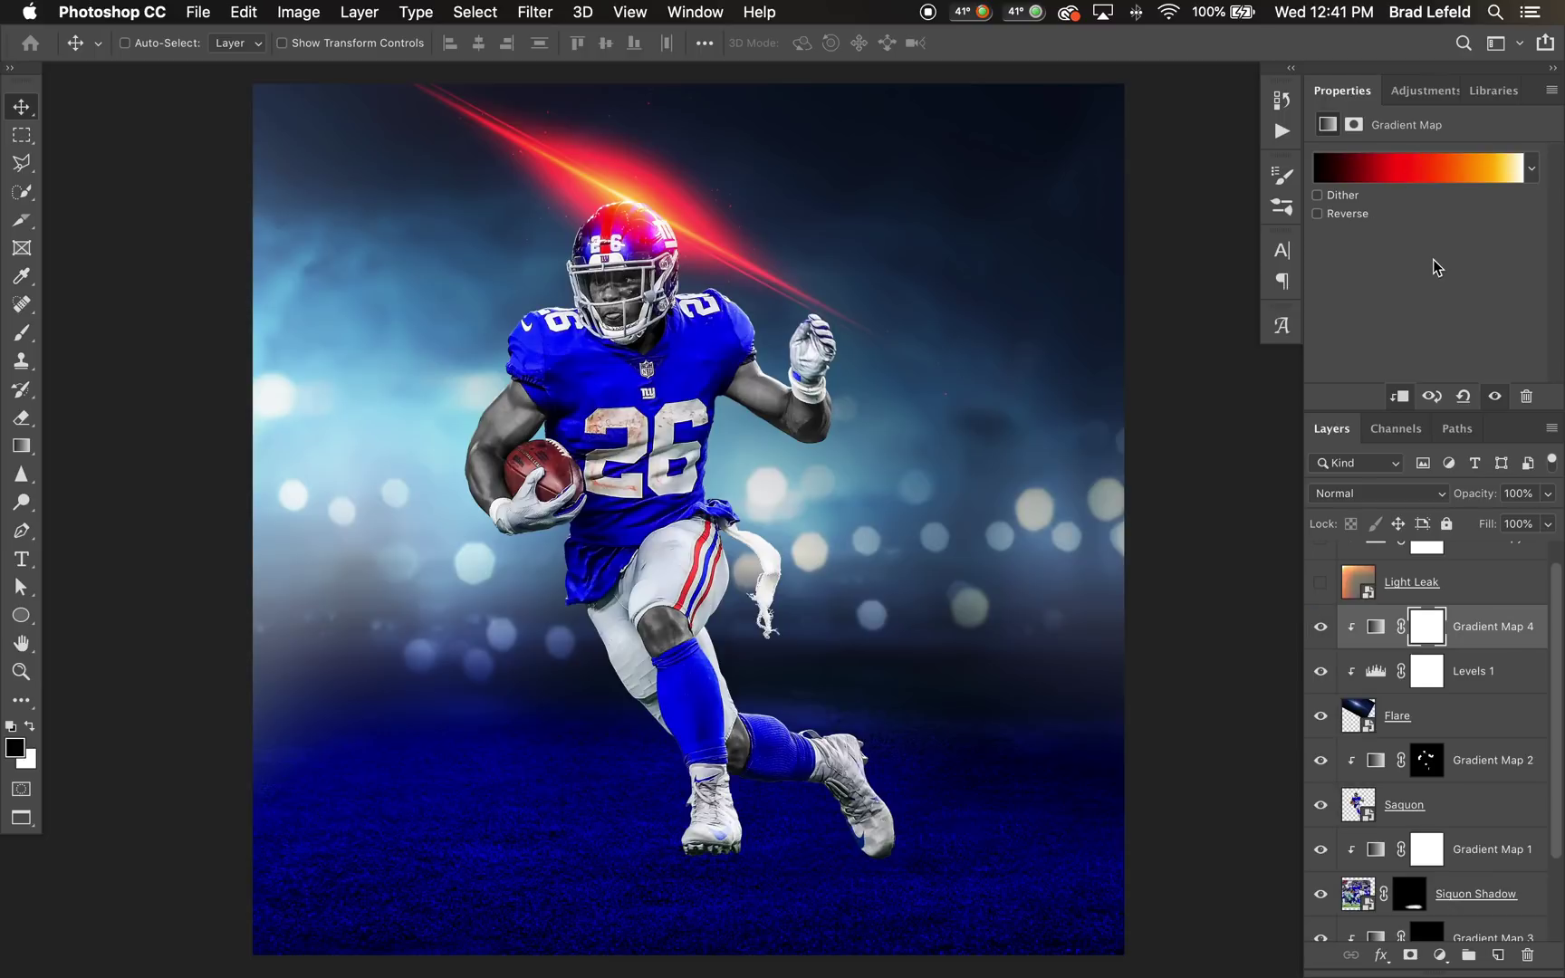
# Step: Move the flare gradient's red stop to 22% and recolour it deep red c9000d
pyautogui.click(1423, 170)
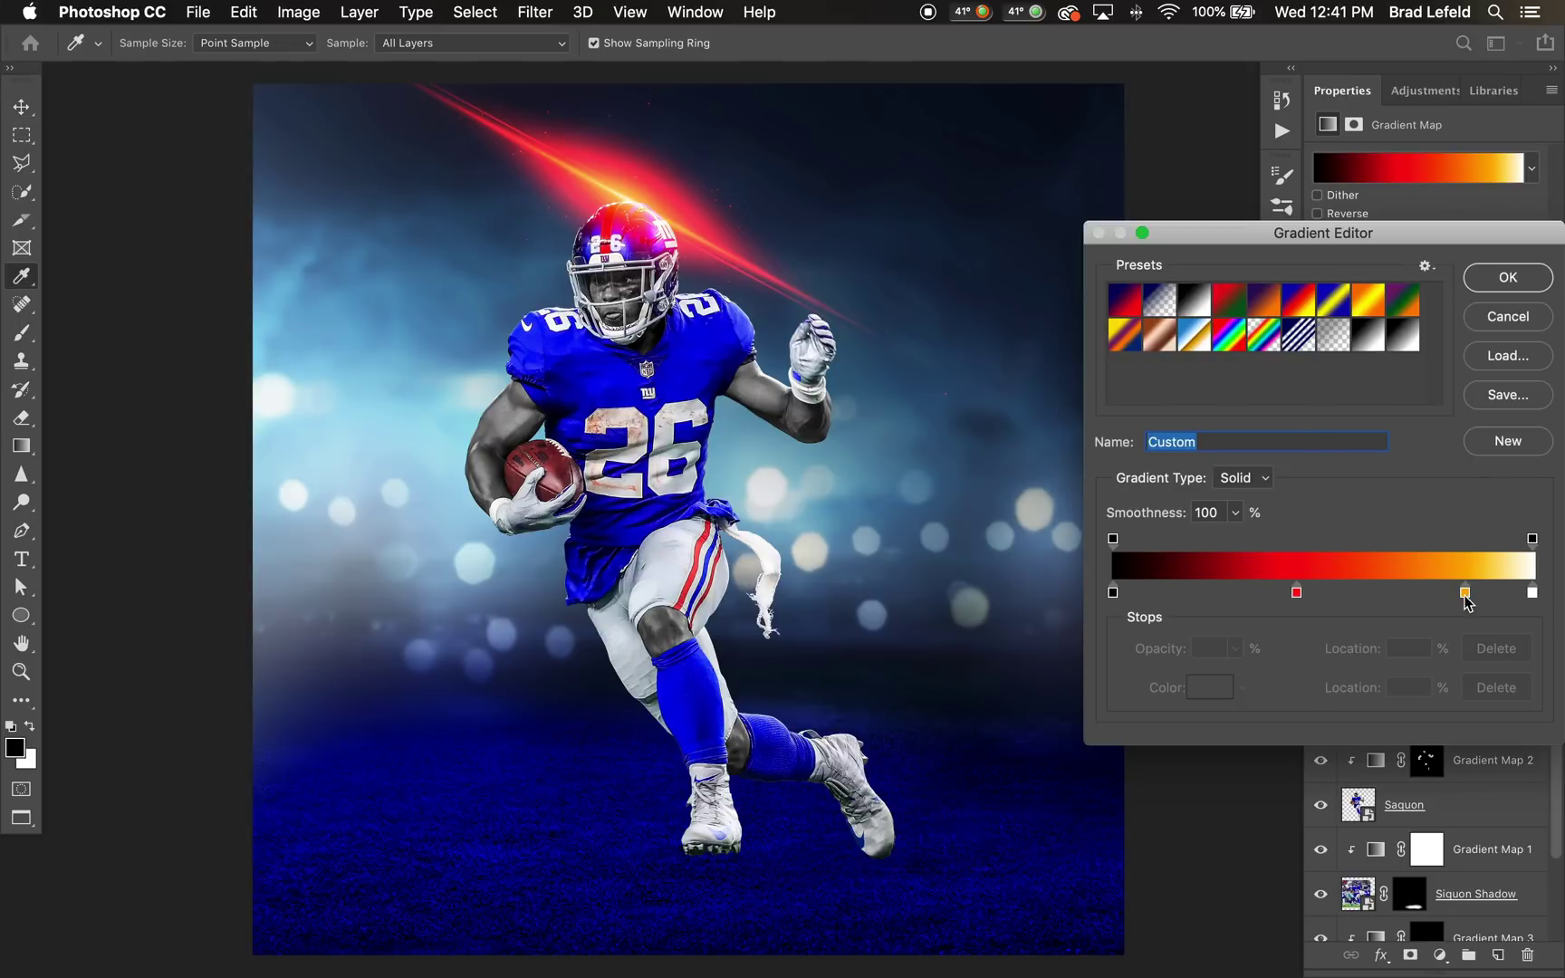
pyautogui.moveTo(1464, 593); pyautogui.dragTo(1239, 594)
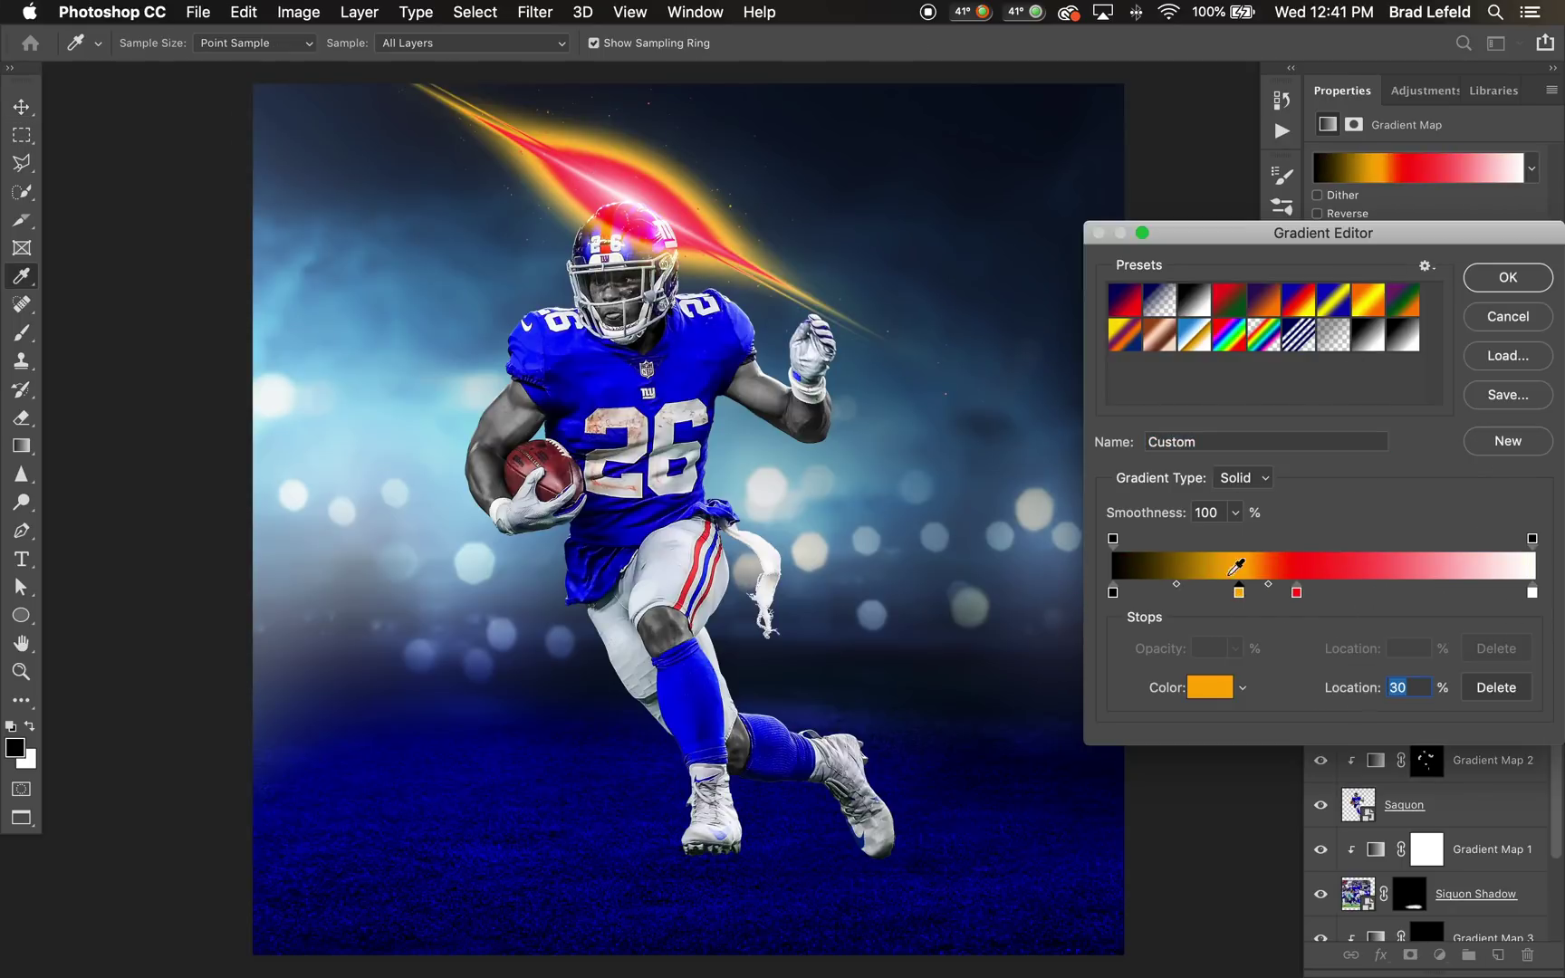
pyautogui.moveTo(1239, 594); pyautogui.dragTo(1450, 594)
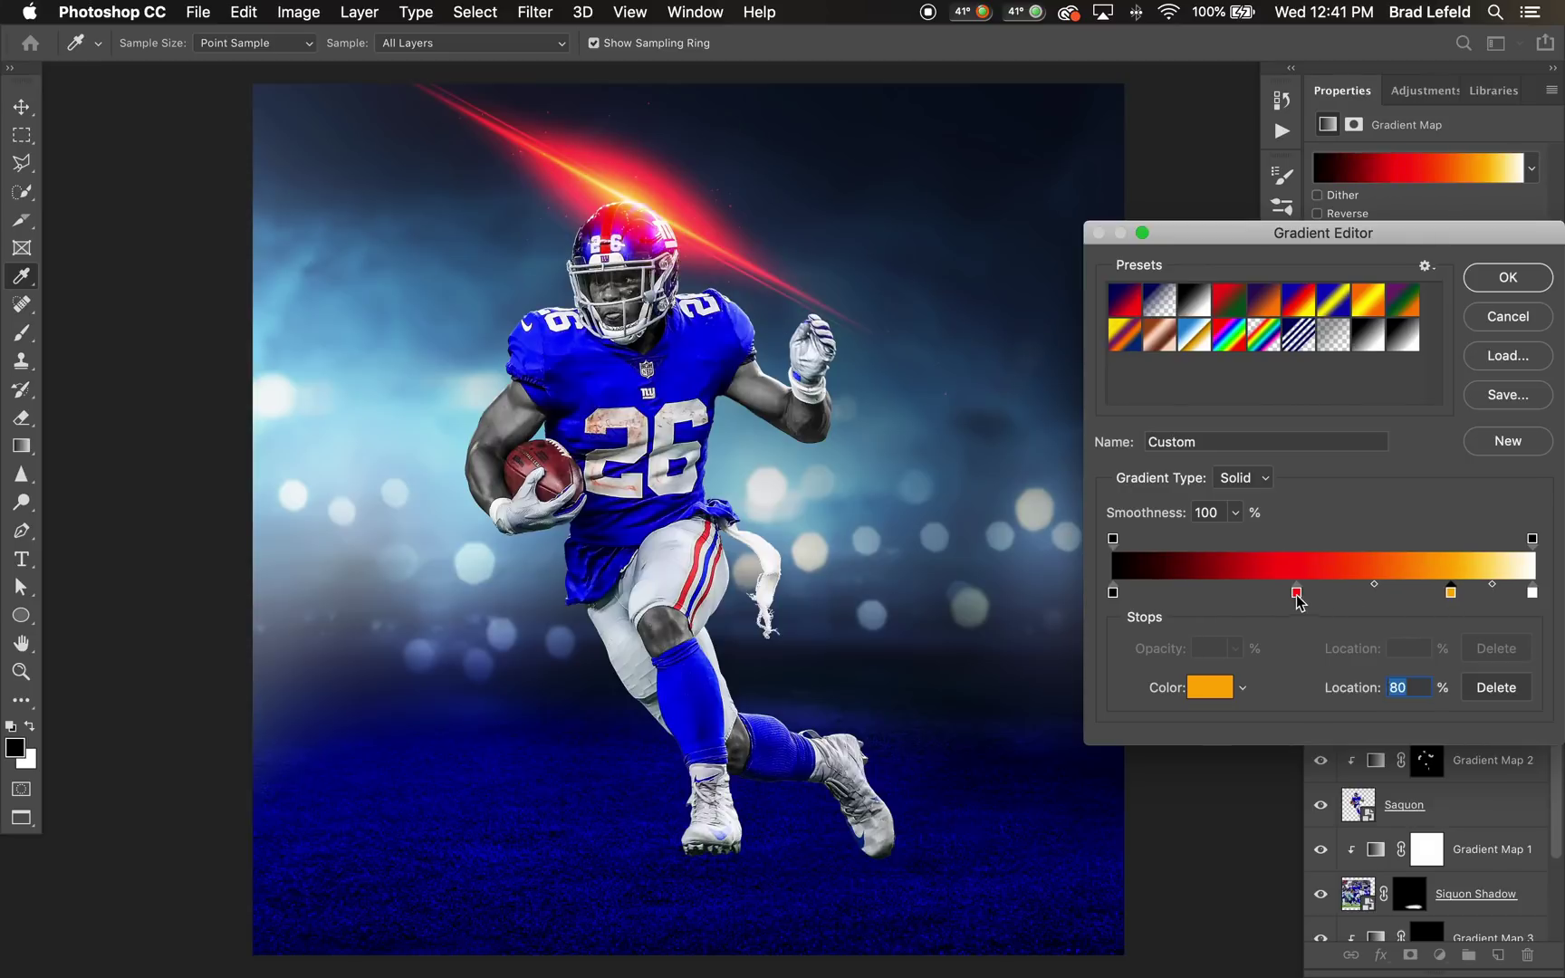
pyautogui.moveTo(1296, 593); pyautogui.dragTo(1206, 593)
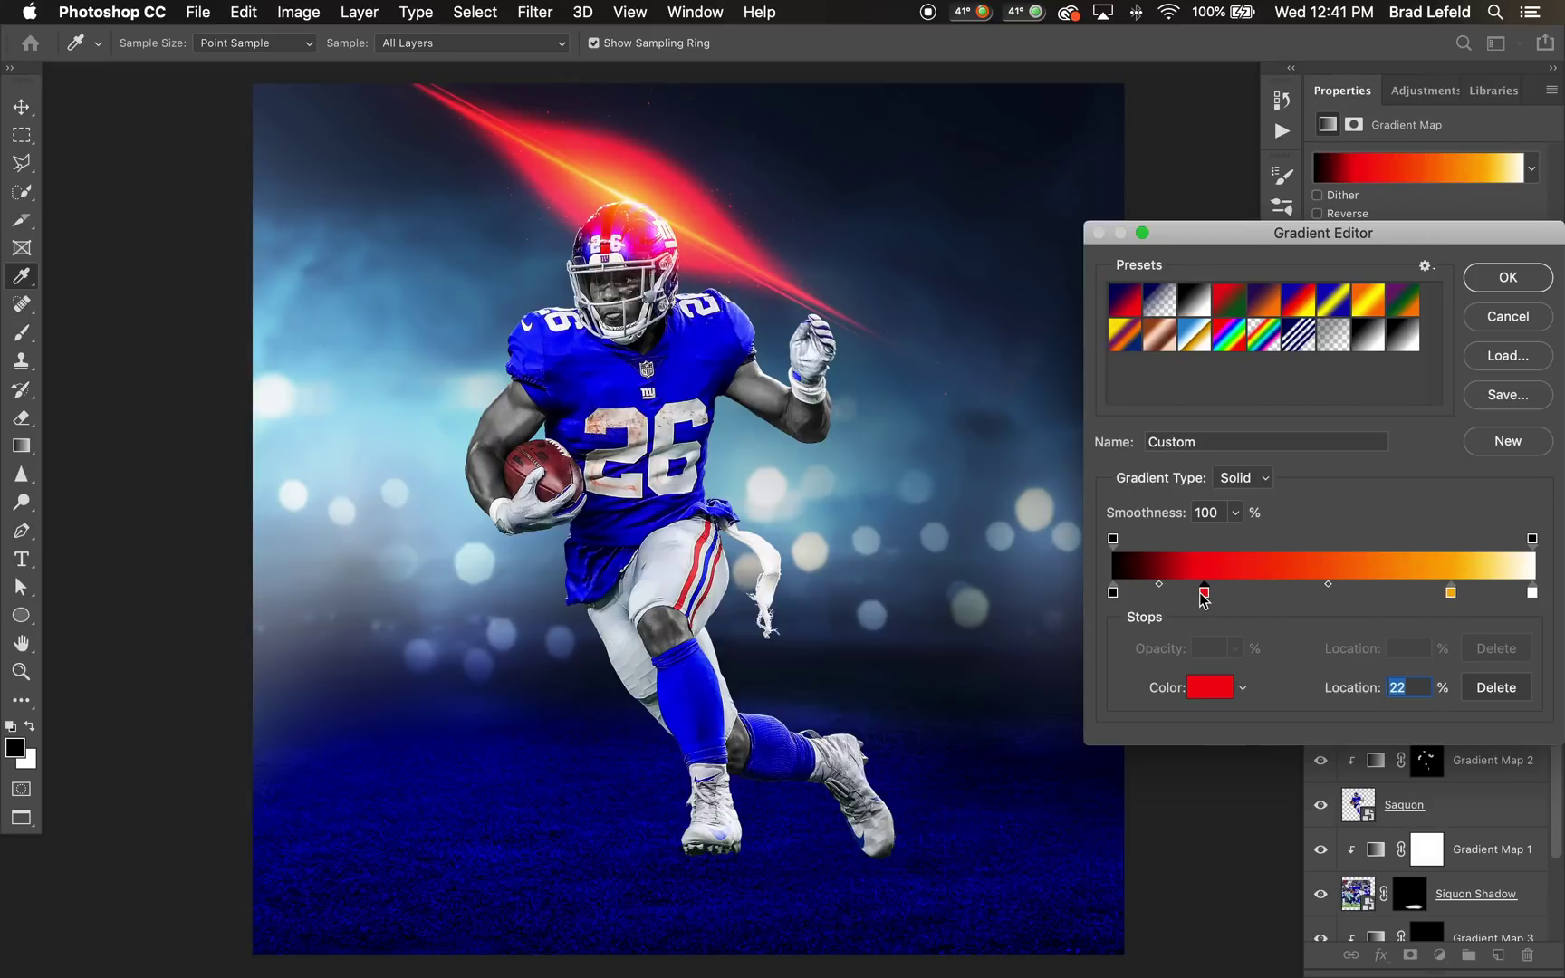
pyautogui.doubleClick(1204, 593)
pyautogui.click(603, 737)
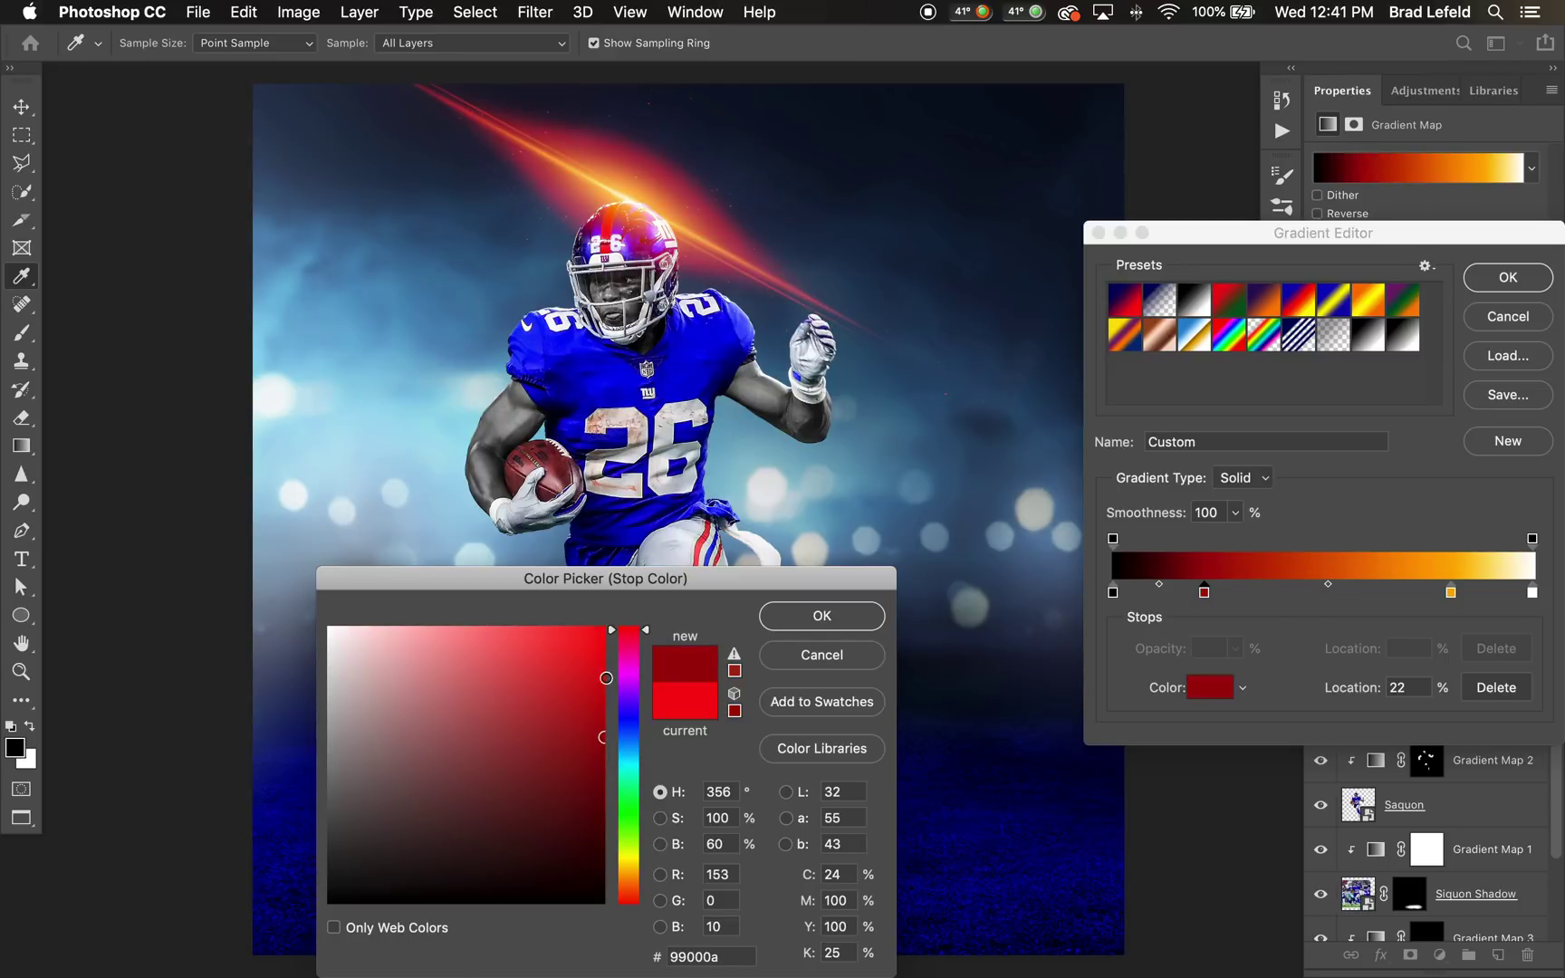
pyautogui.click(603, 685)
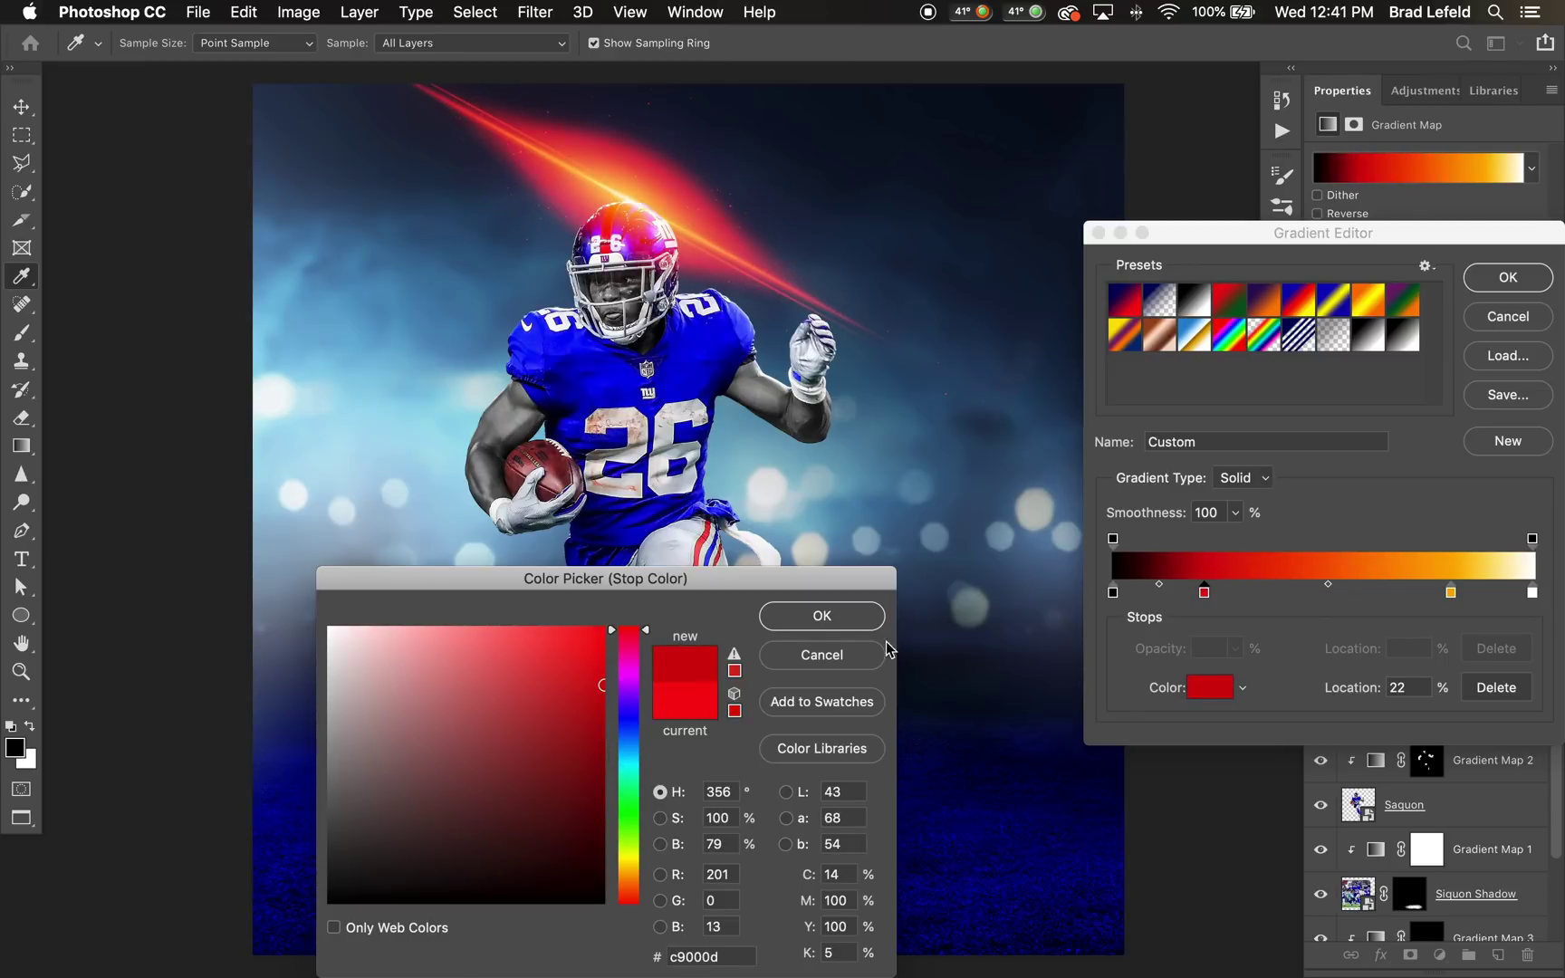
pyautogui.click(822, 615)
pyautogui.click(1509, 278)
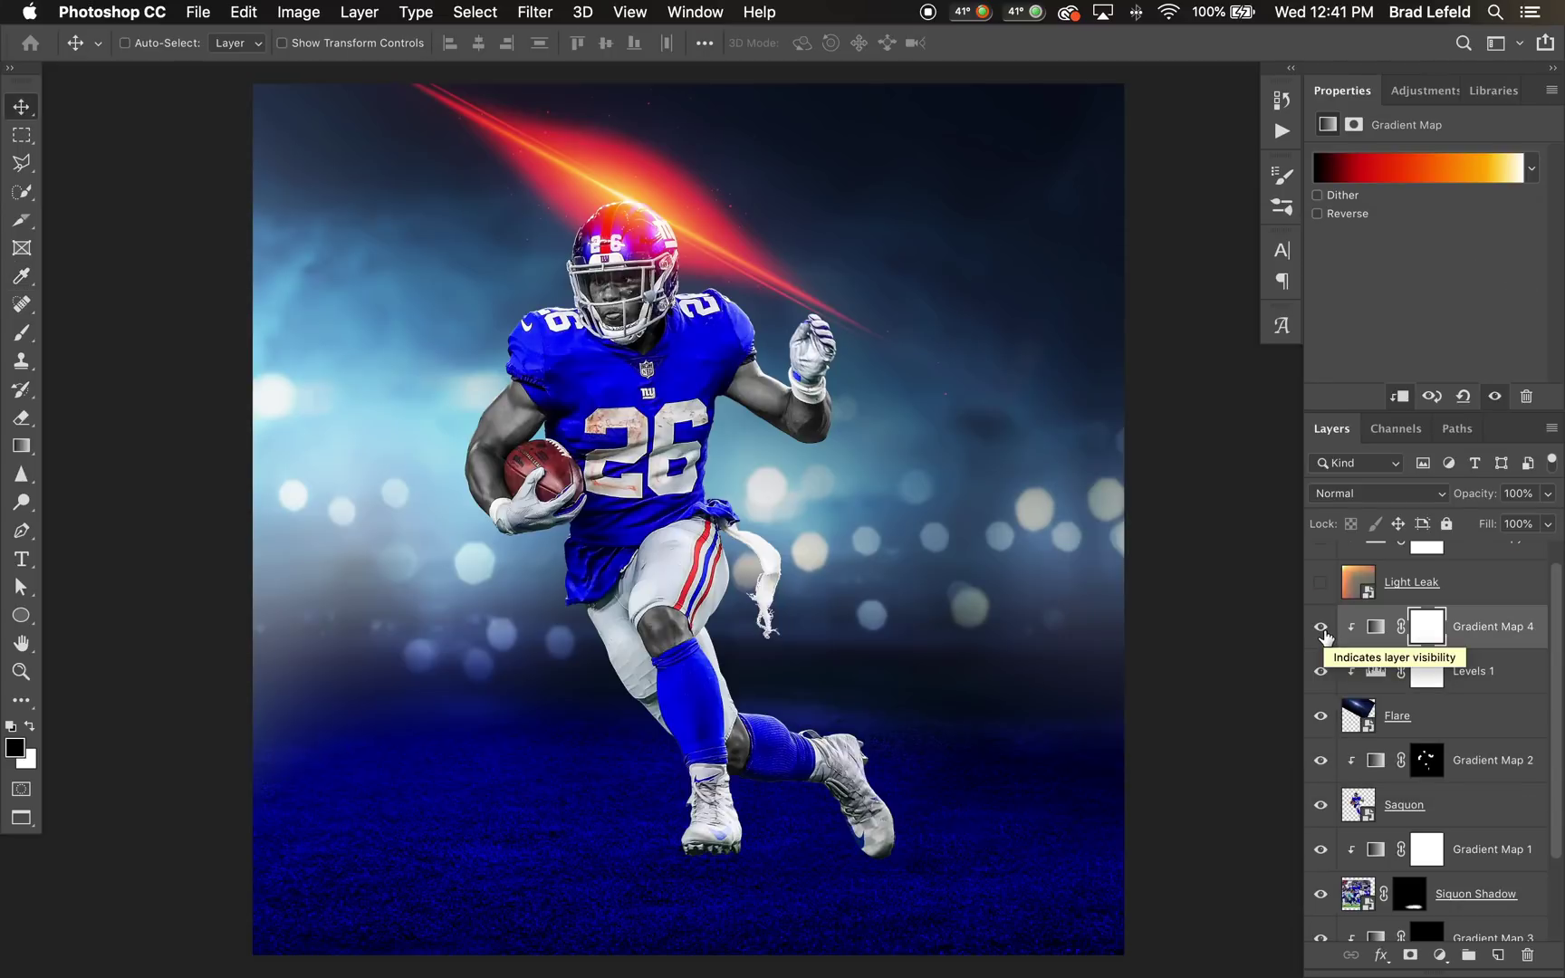
pyautogui.click(1380, 489)
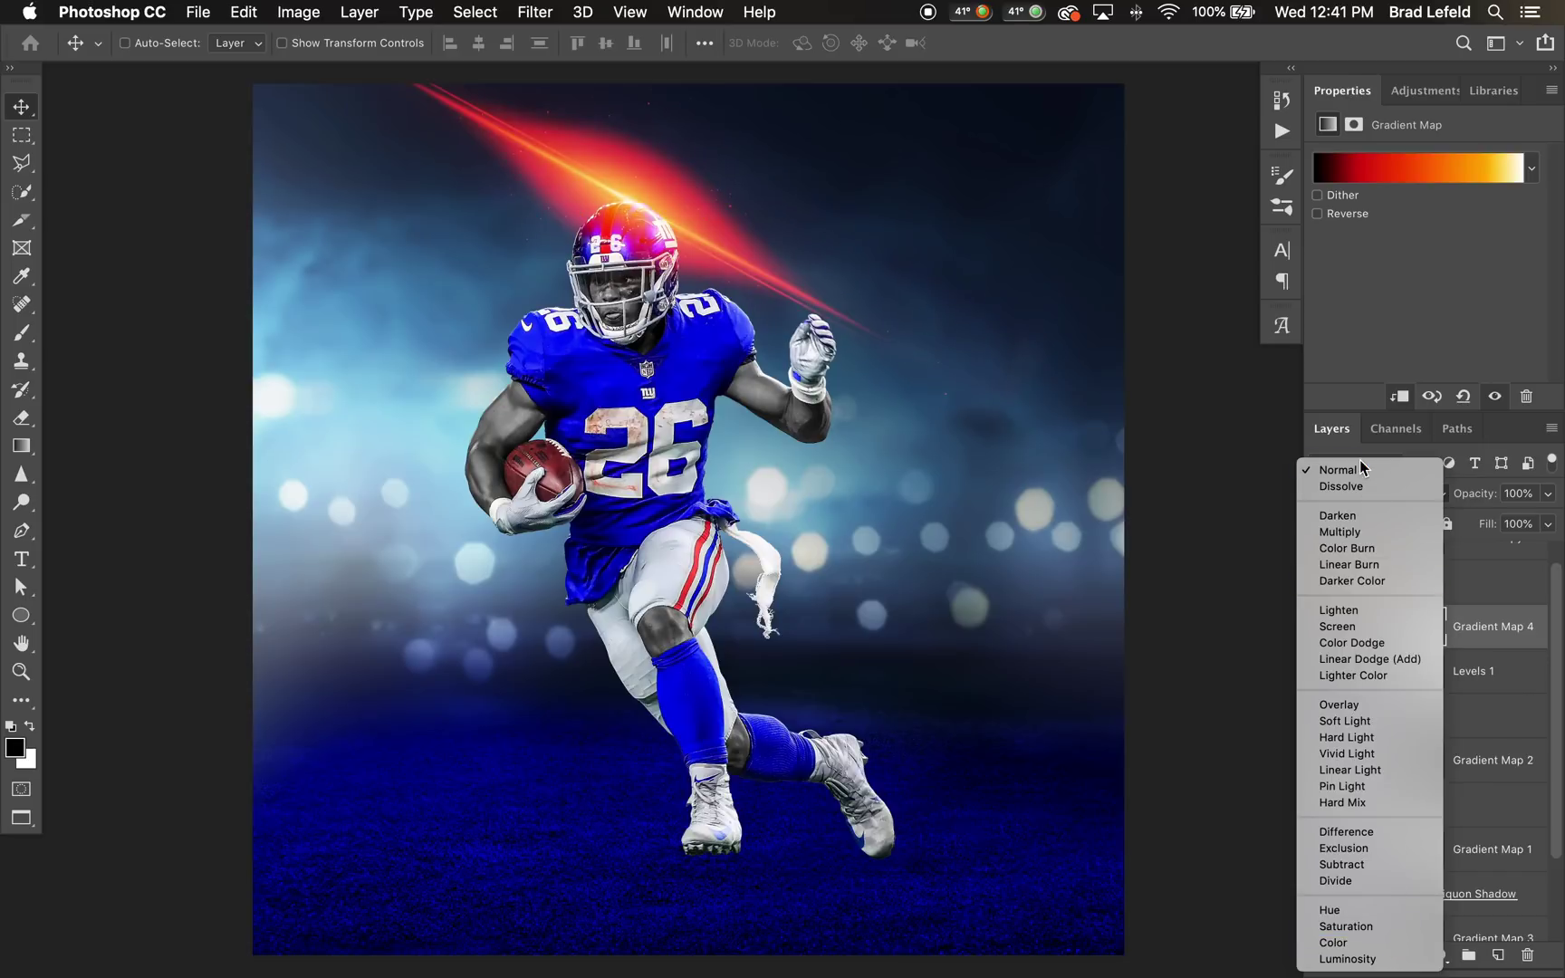
pyautogui.click(1199, 472)
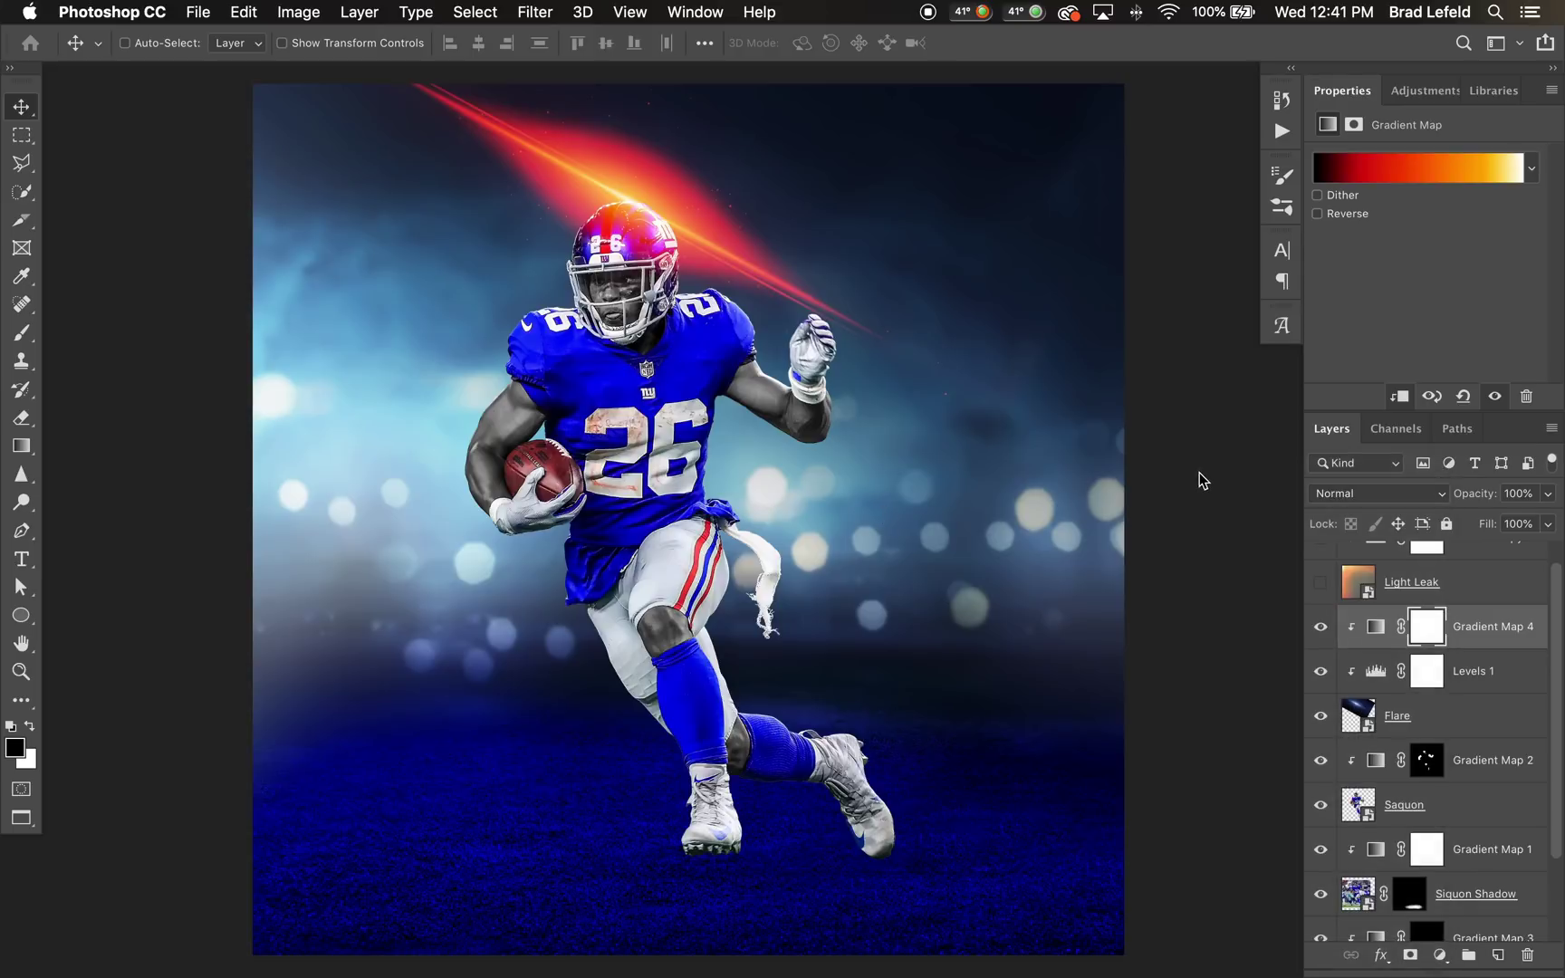
pyautogui.scroll(1, 1486, 722)
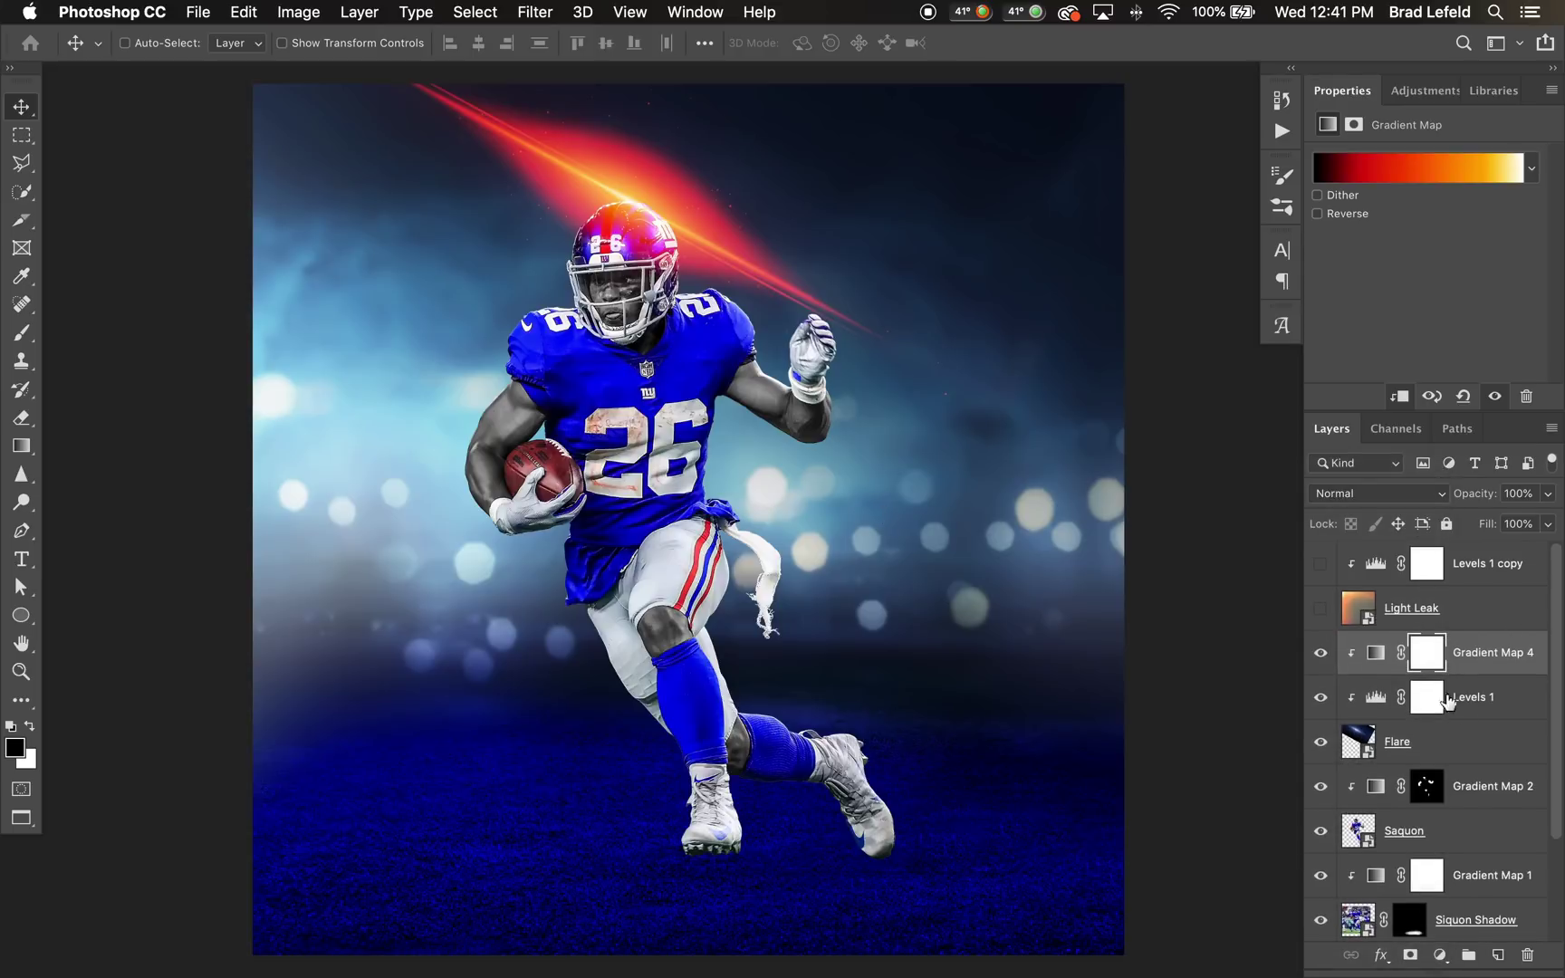
pyautogui.click(1480, 621)
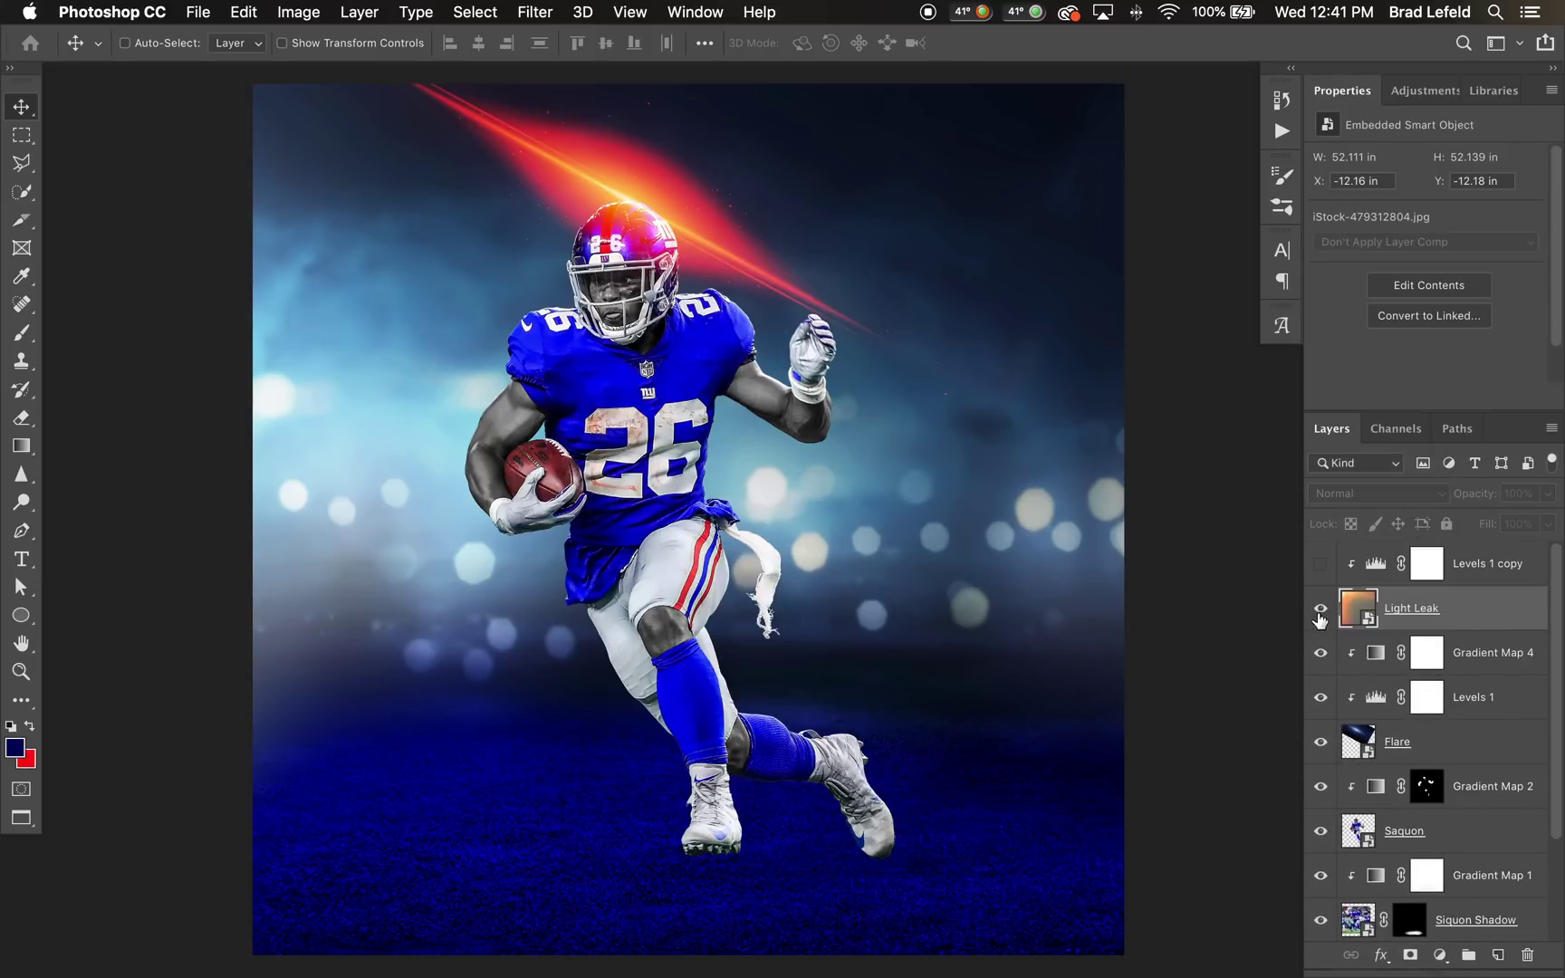
# Step: Show Light Leak and Levels 1 copy, and set the levels black input to 98
pyautogui.click(1319, 614)
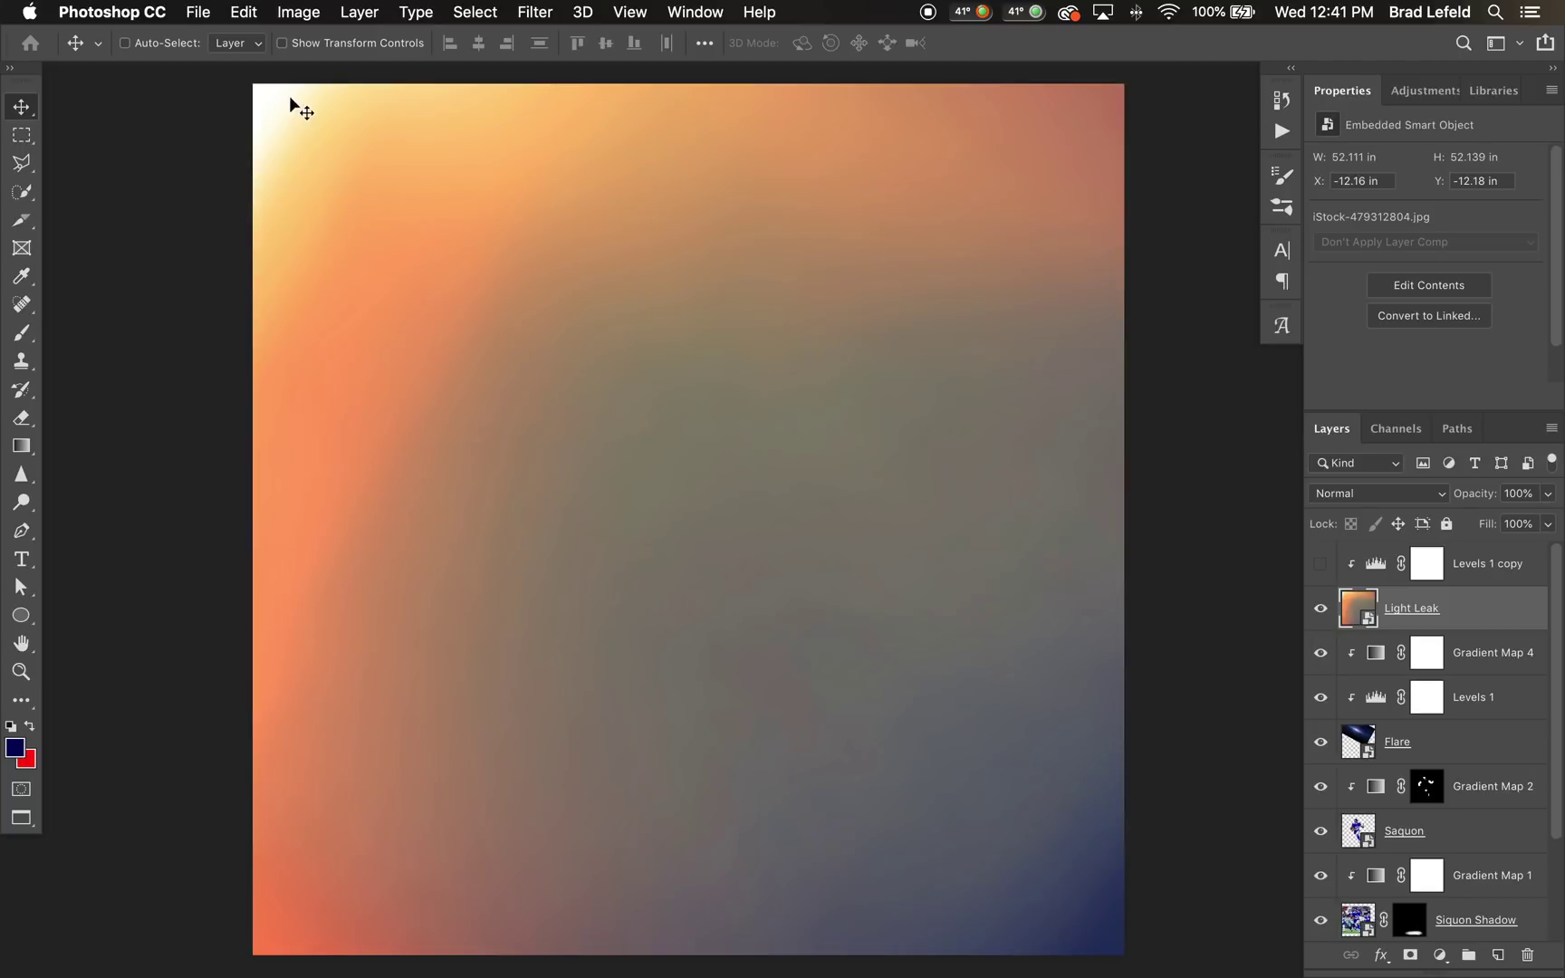
pyautogui.click(1322, 564)
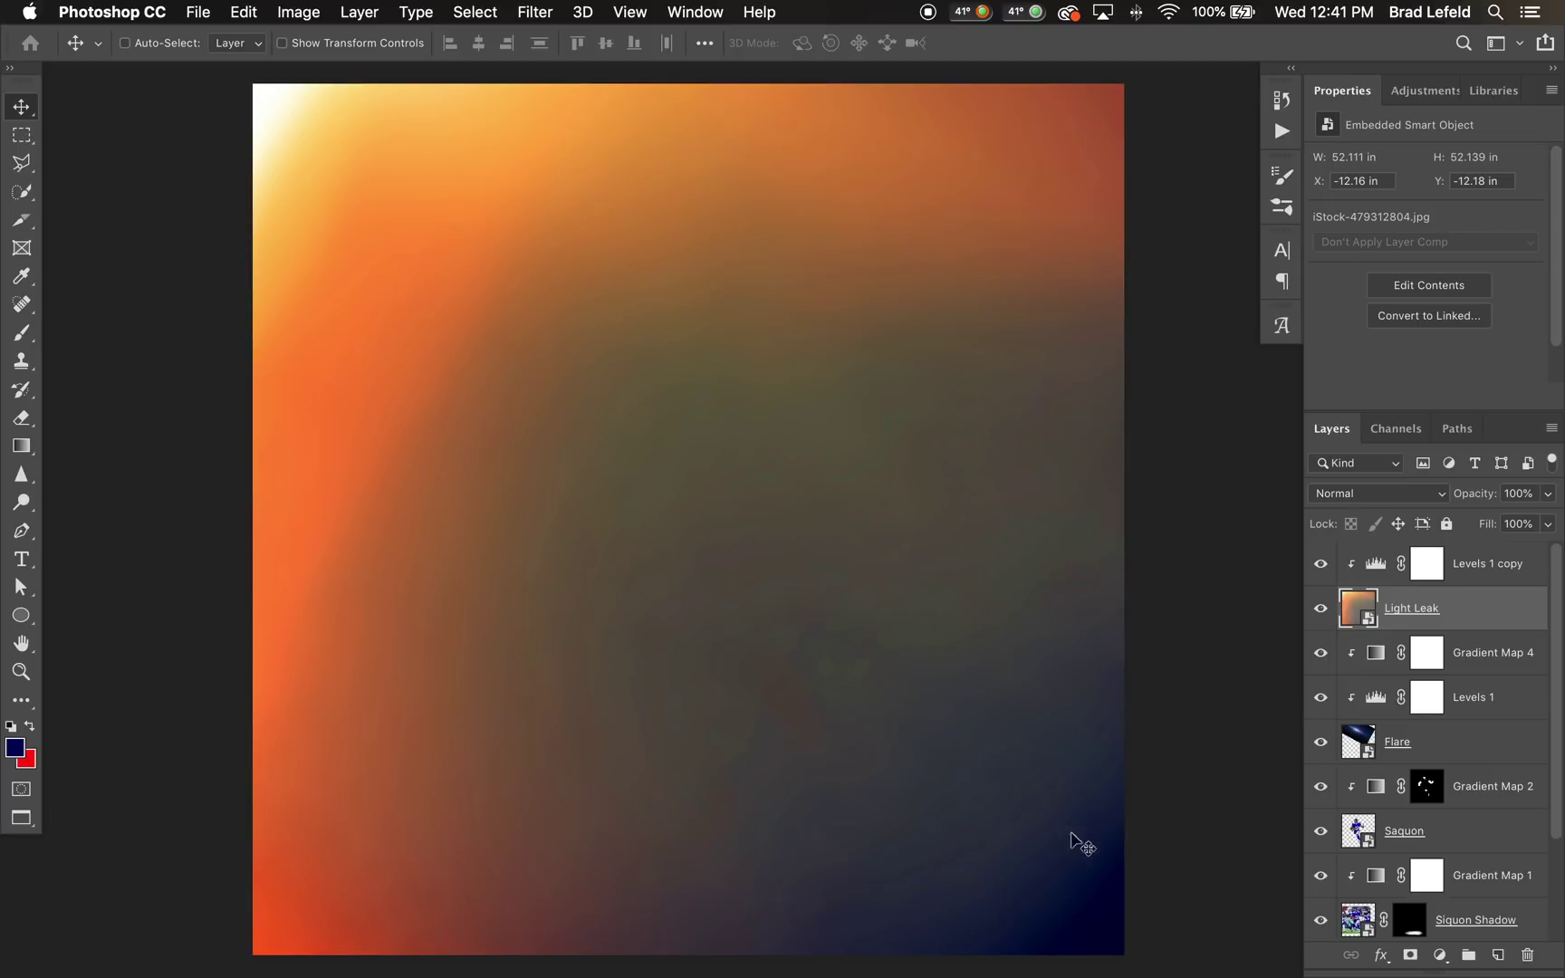
pyautogui.click(1398, 556)
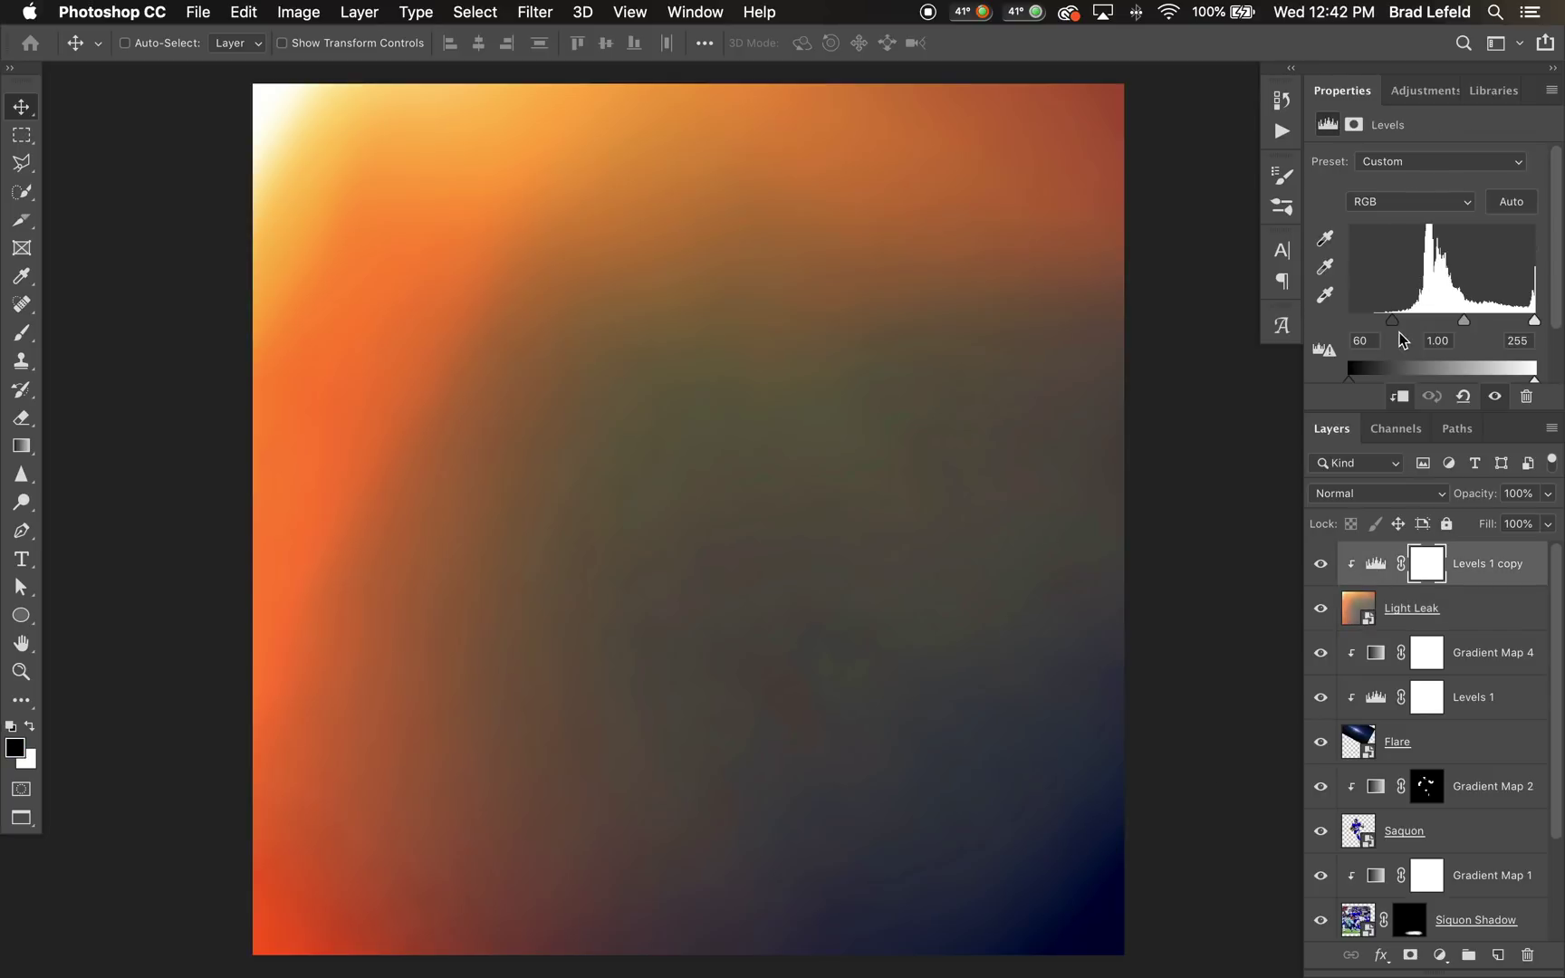
pyautogui.moveTo(1393, 320); pyautogui.dragTo(1420, 322)
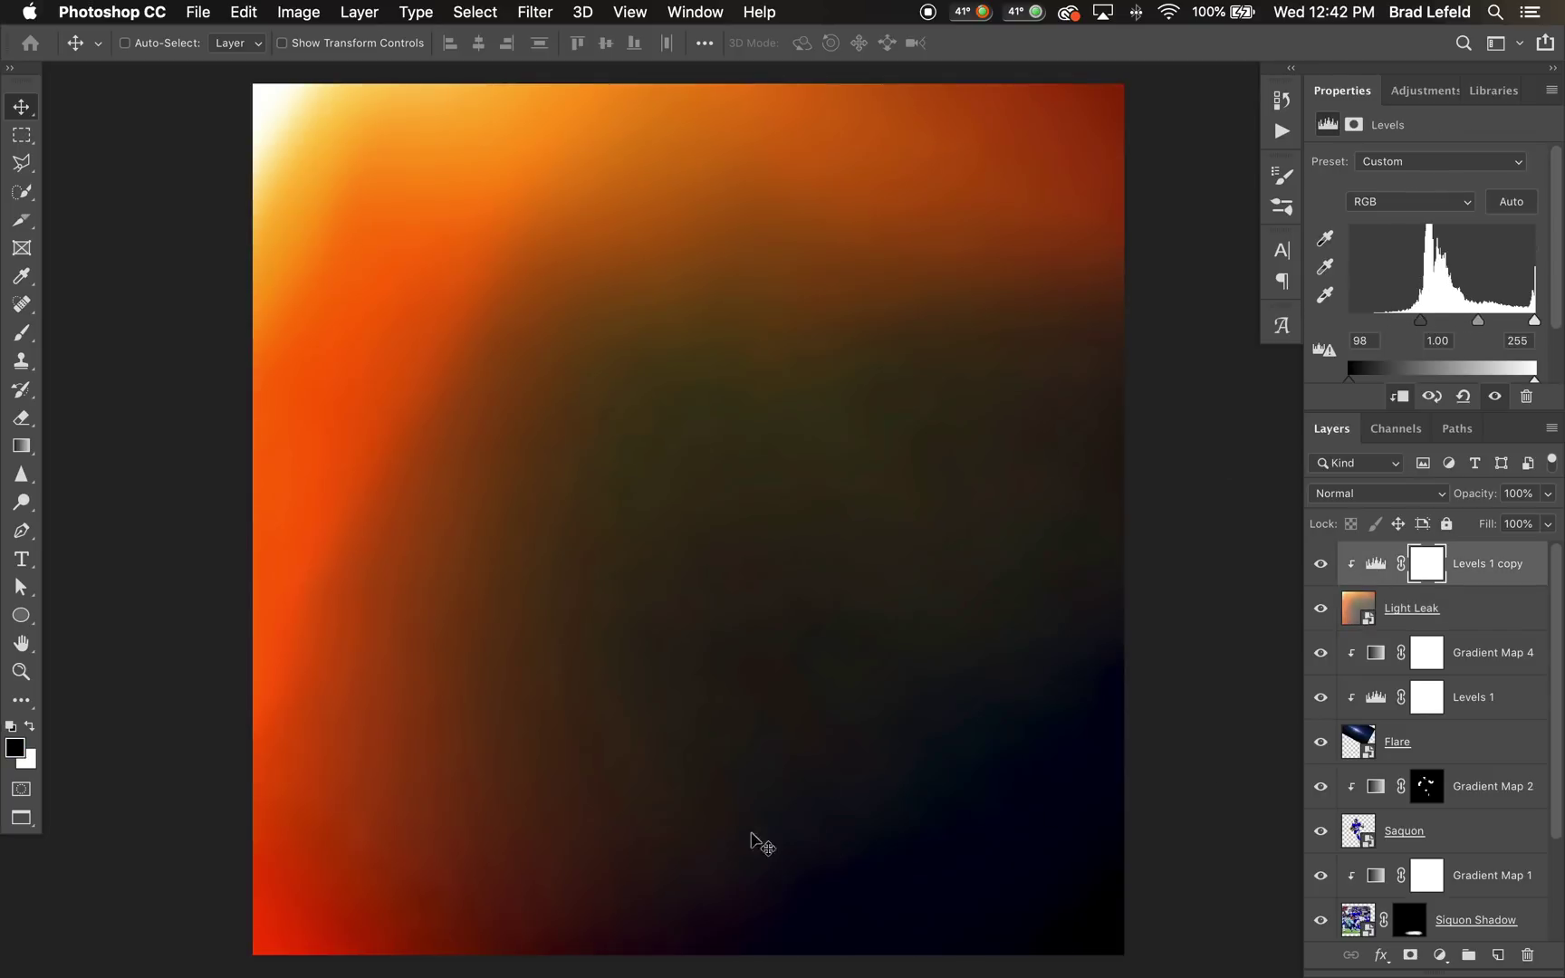
# Step: Set the Light Leak layer's blend mode to Screen
pyautogui.click(1478, 609)
pyautogui.click(1411, 496)
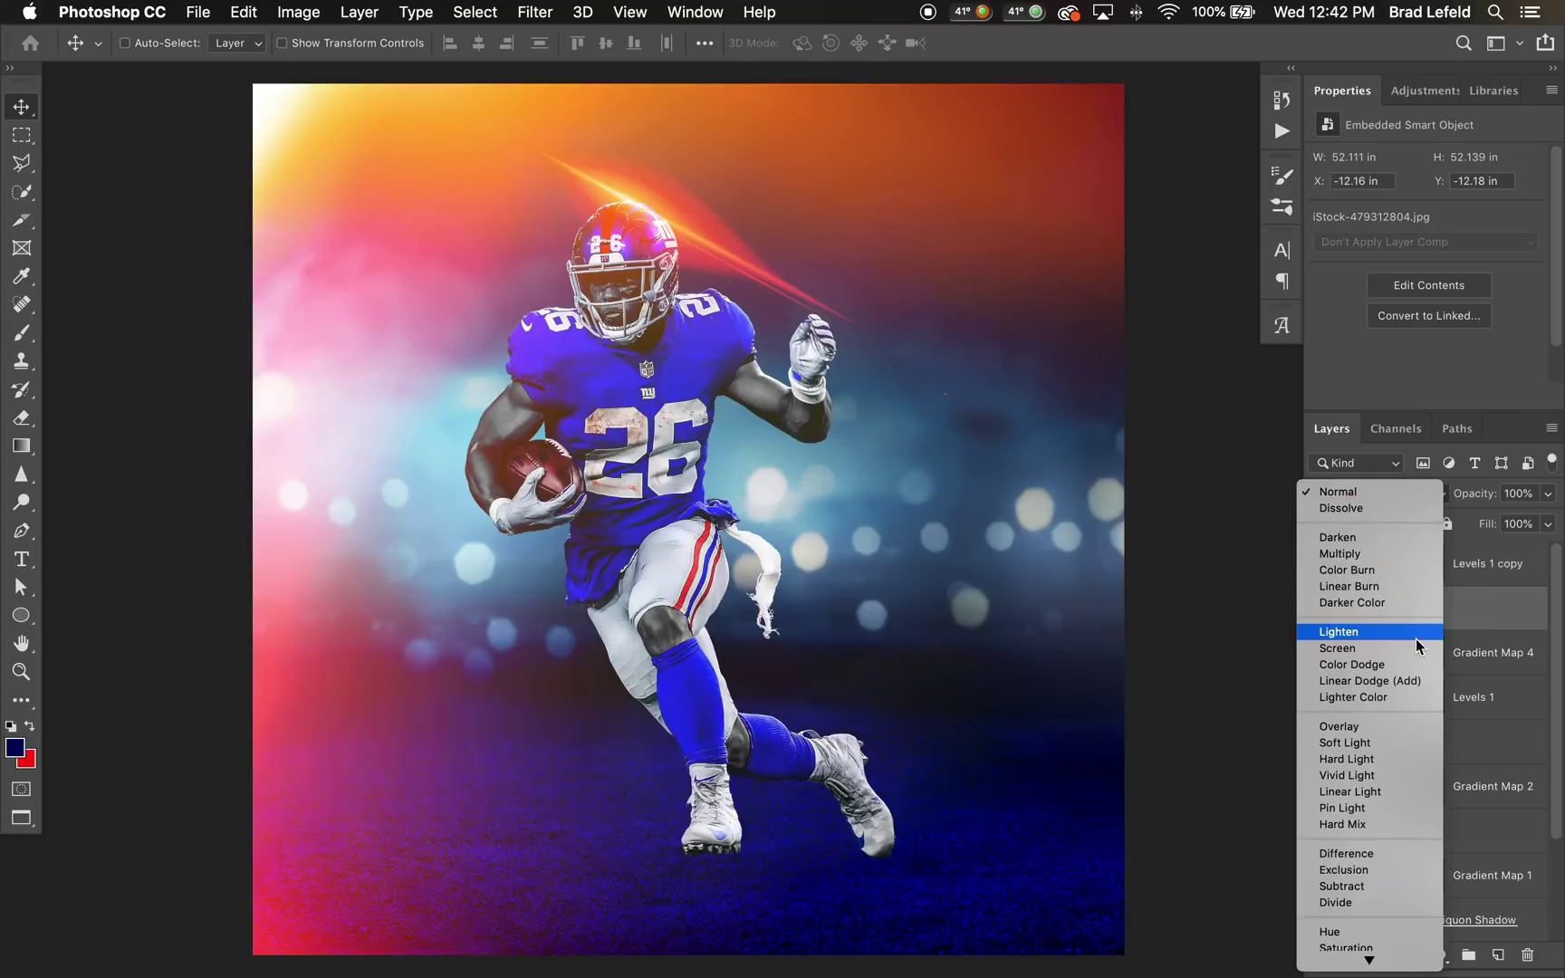
pyautogui.click(1418, 633)
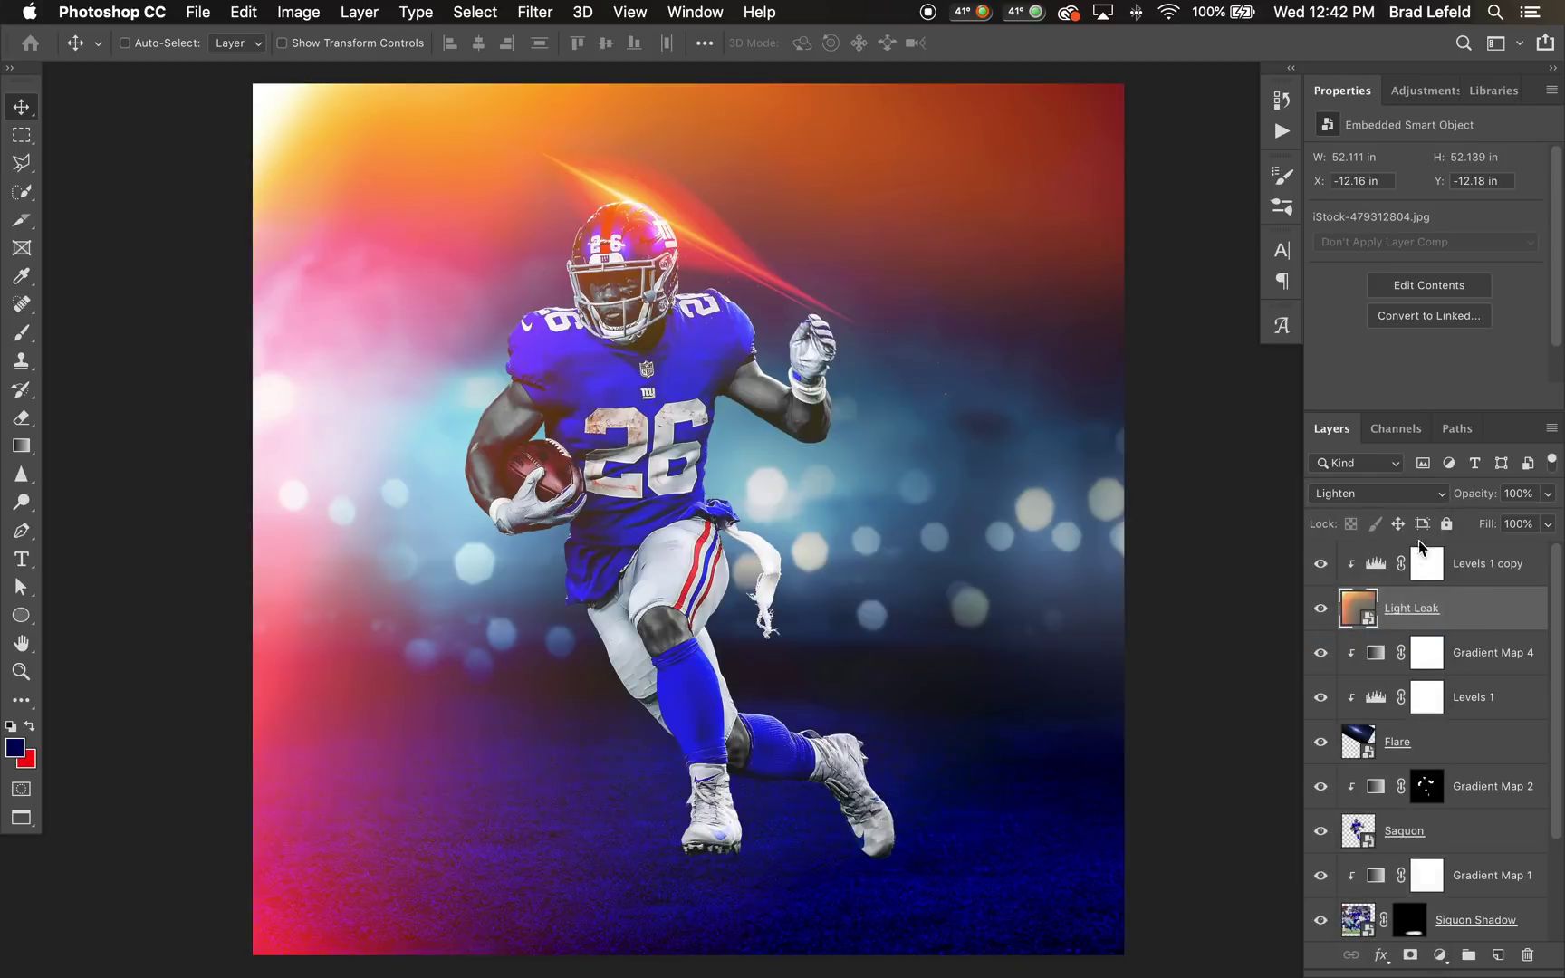
pyautogui.click(1402, 497)
pyautogui.click(1404, 509)
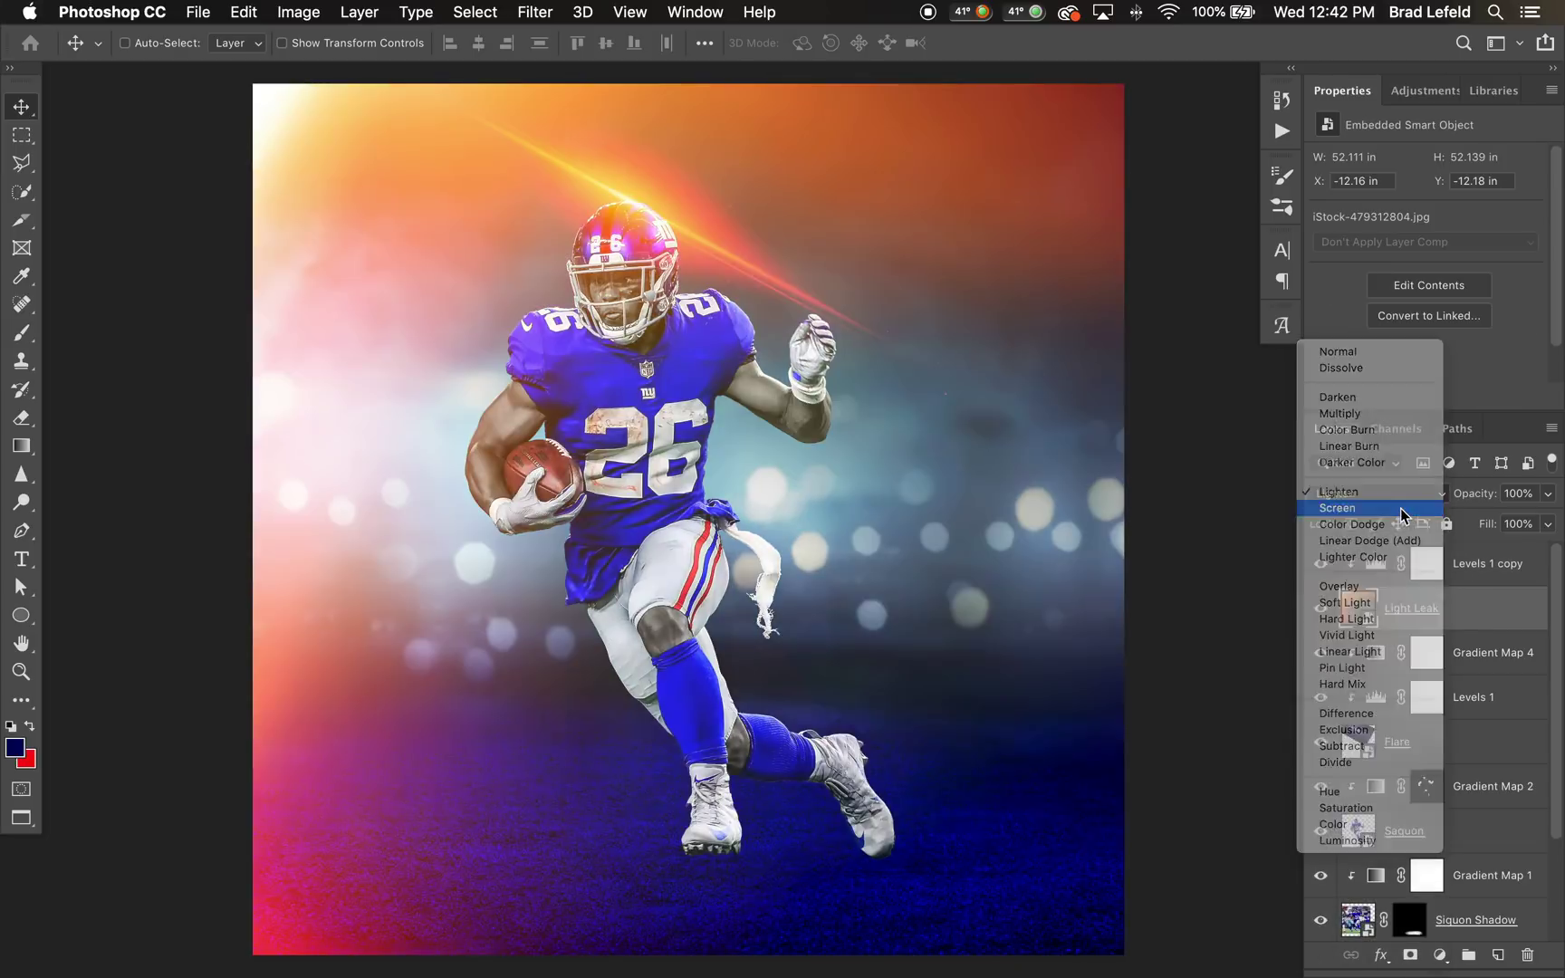
# Step: Add a Gradient Map adjustment layer above Levels 1 copy
pyautogui.click(1482, 566)
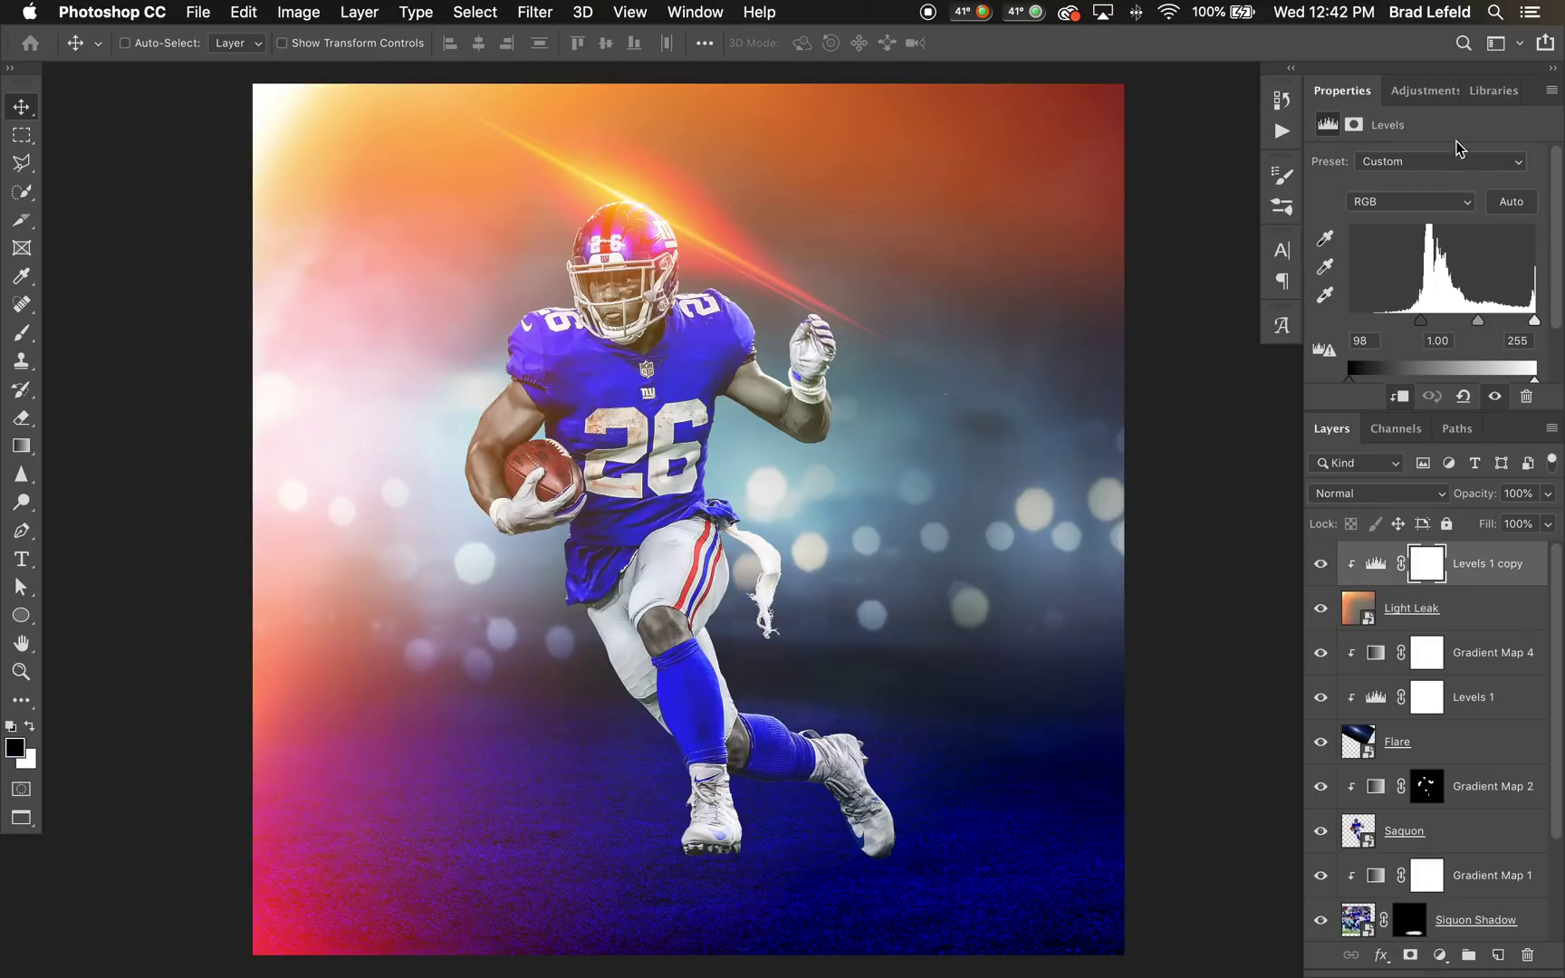
pyautogui.click(1426, 91)
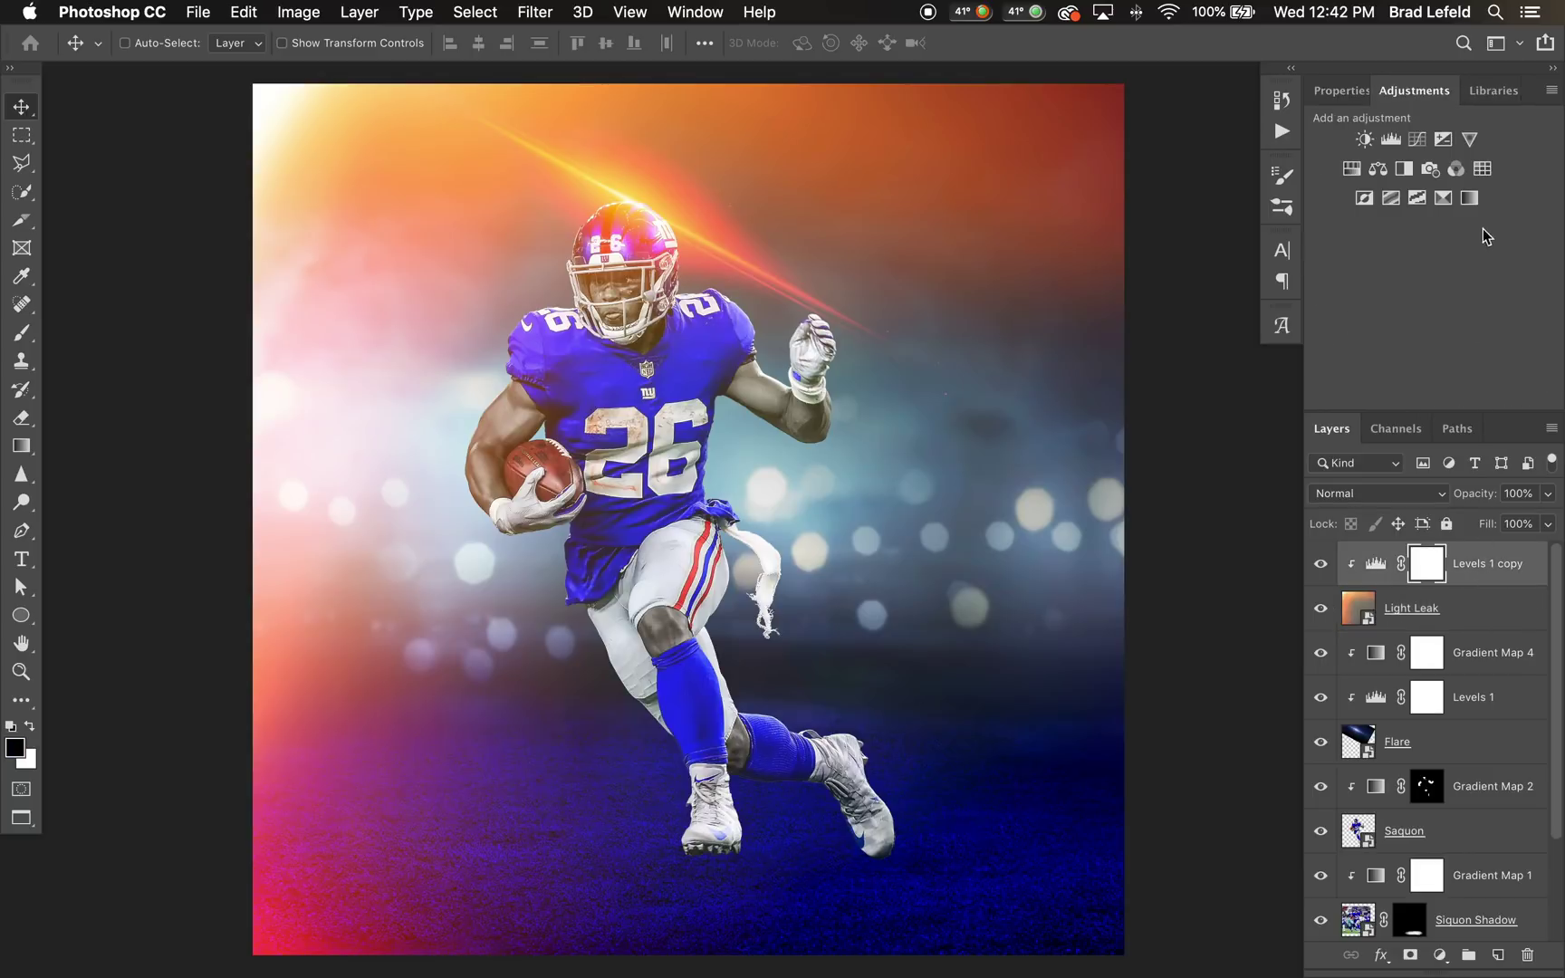
pyautogui.click(1469, 197)
# Step: Move the red stop inward to about 63% and add a white stop at 100%
pyautogui.click(1413, 178)
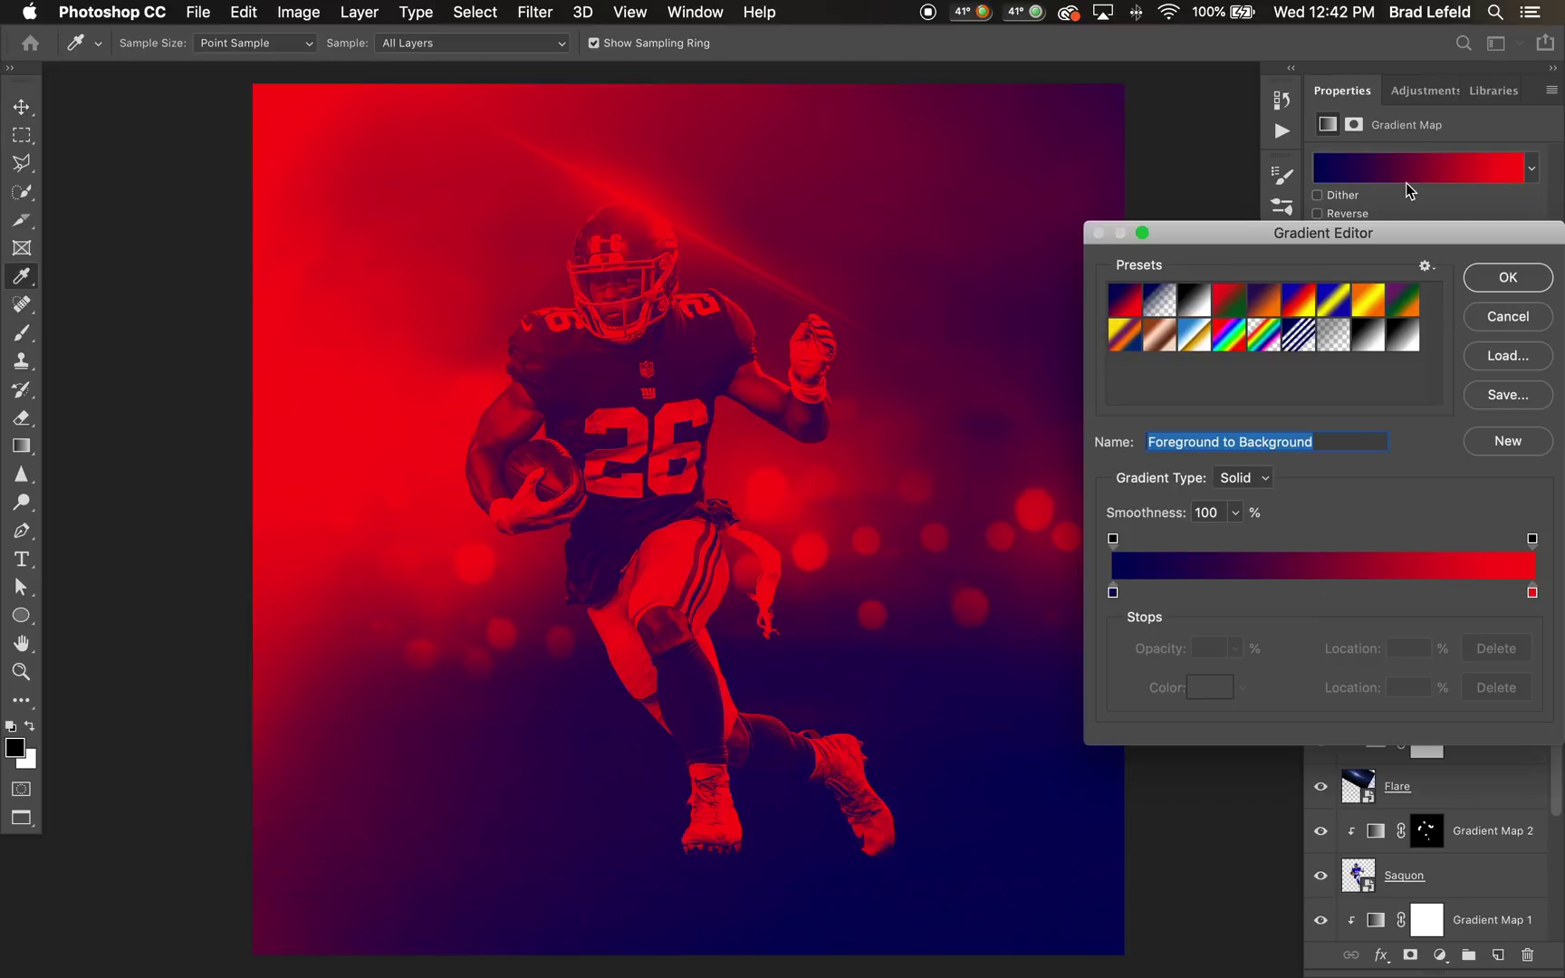
pyautogui.moveTo(1534, 594); pyautogui.dragTo(1380, 594)
pyautogui.click(1532, 594)
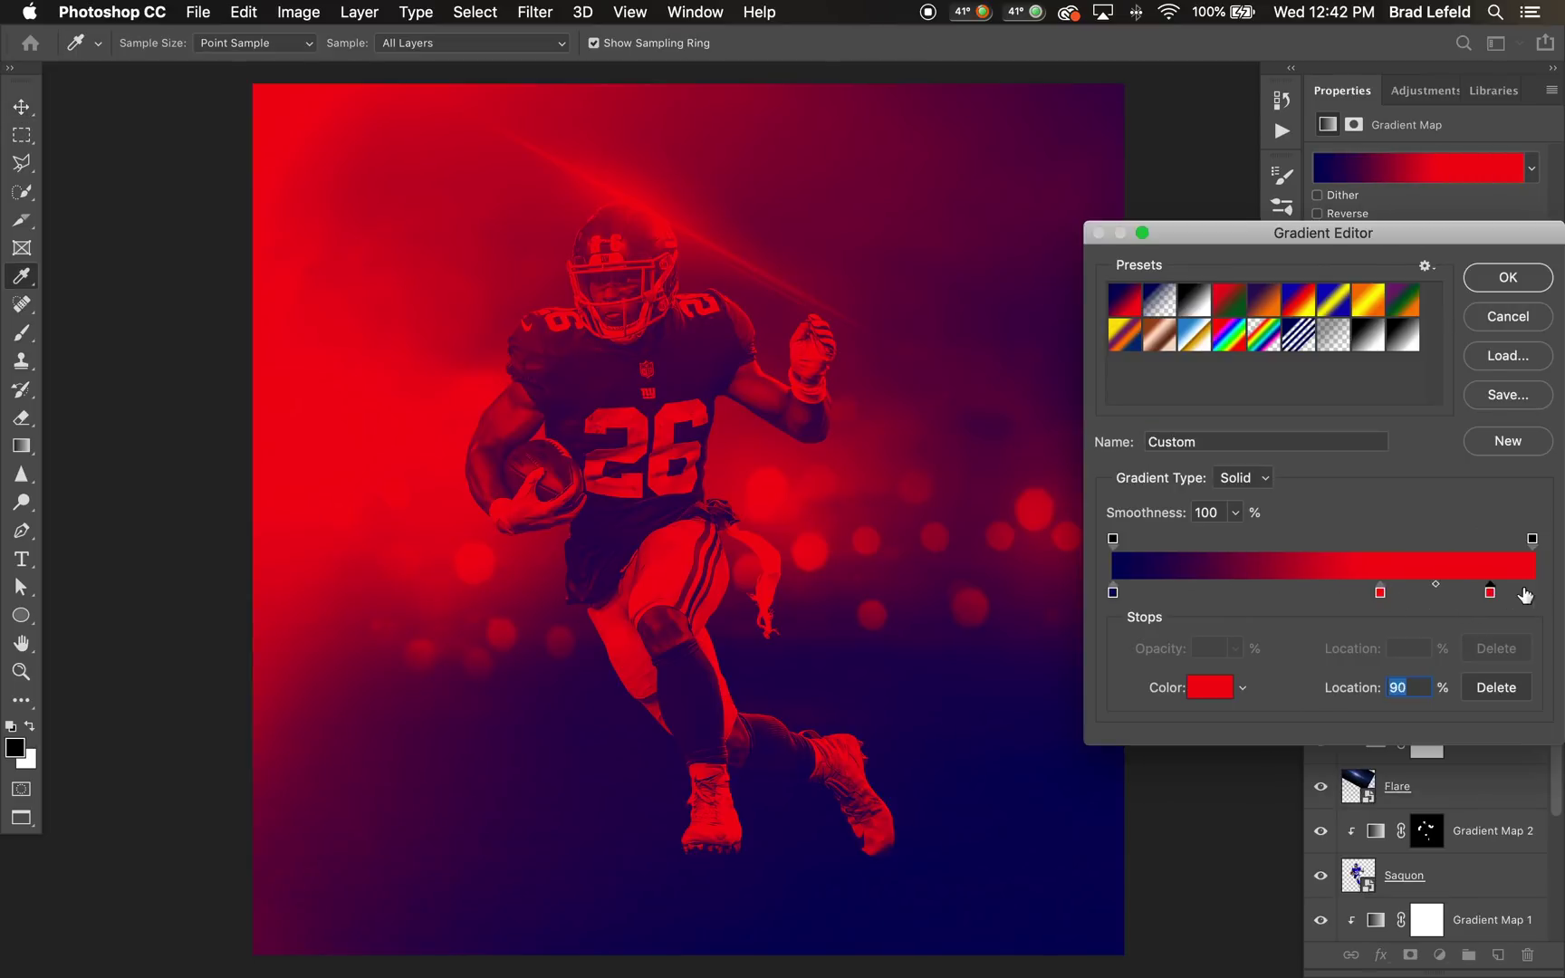
pyautogui.click(1203, 691)
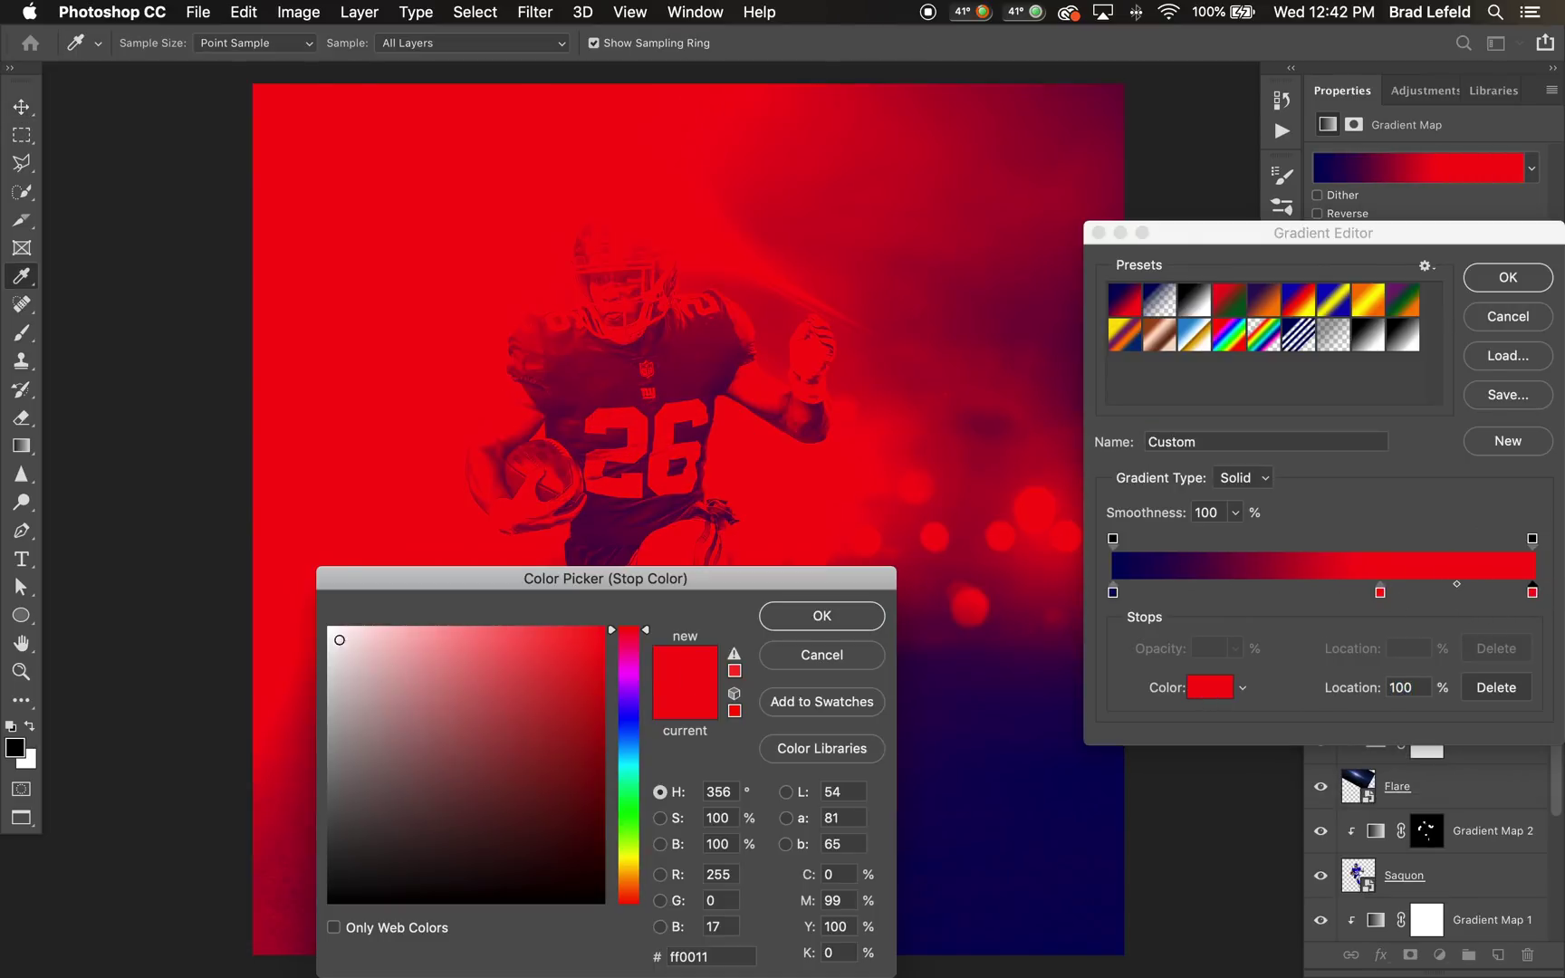
pyautogui.click(331, 628)
pyautogui.press('Return')
# Step: Add a navy stop near 10% and set the 0% stop to black
pyautogui.moveTo(1132, 594); pyautogui.dragTo(1156, 594)
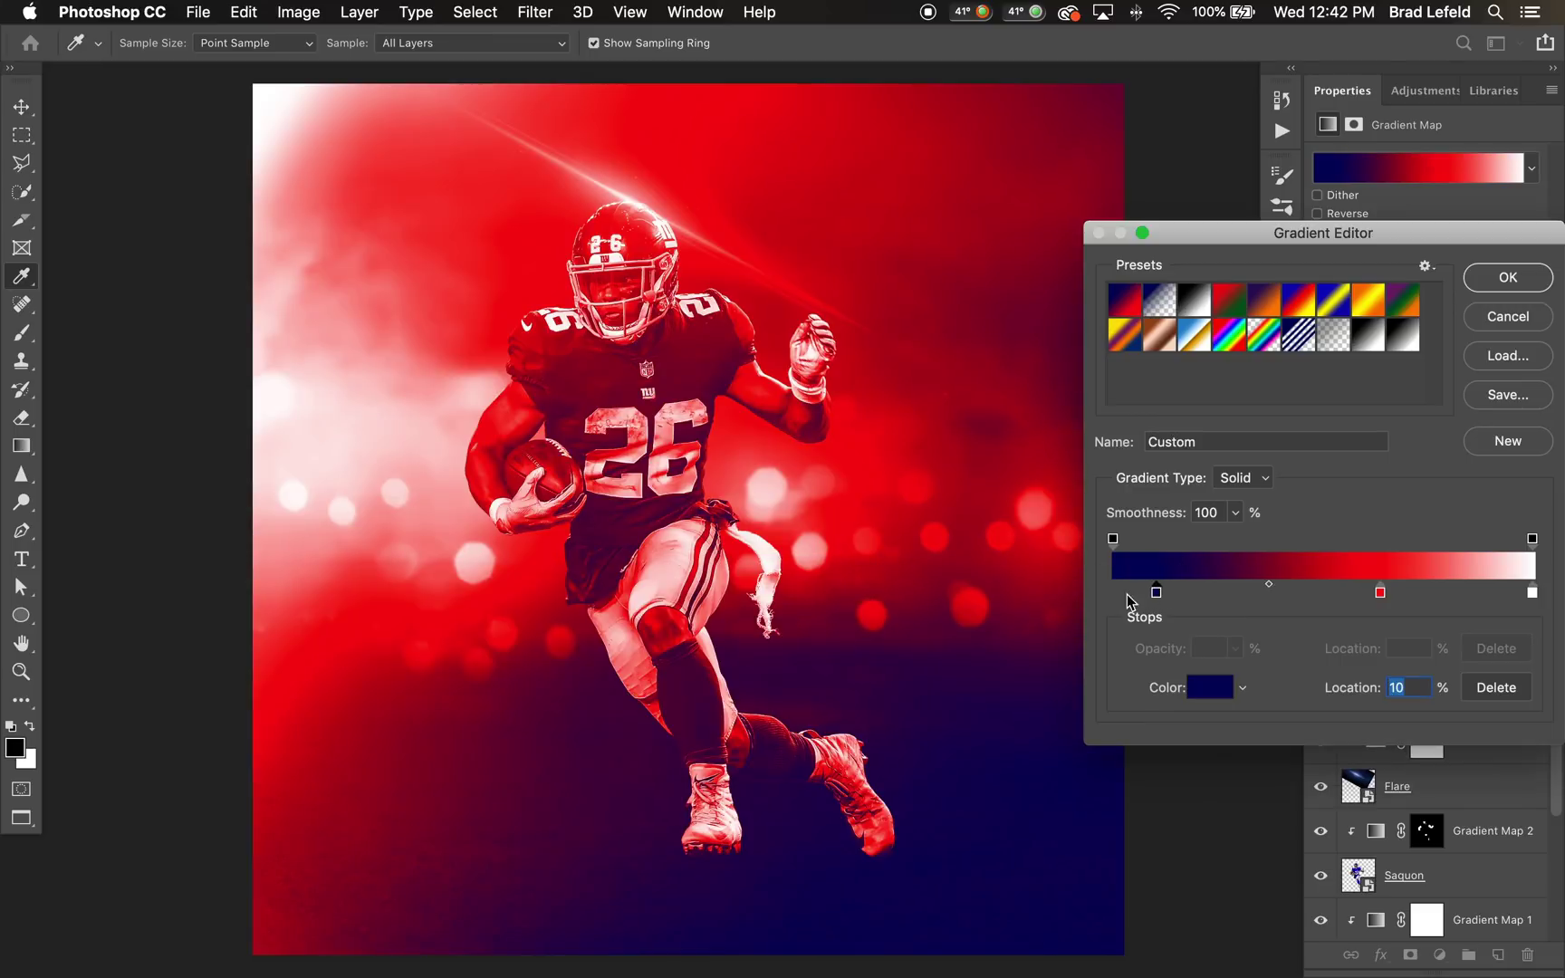
pyautogui.click(1113, 593)
pyautogui.click(1230, 689)
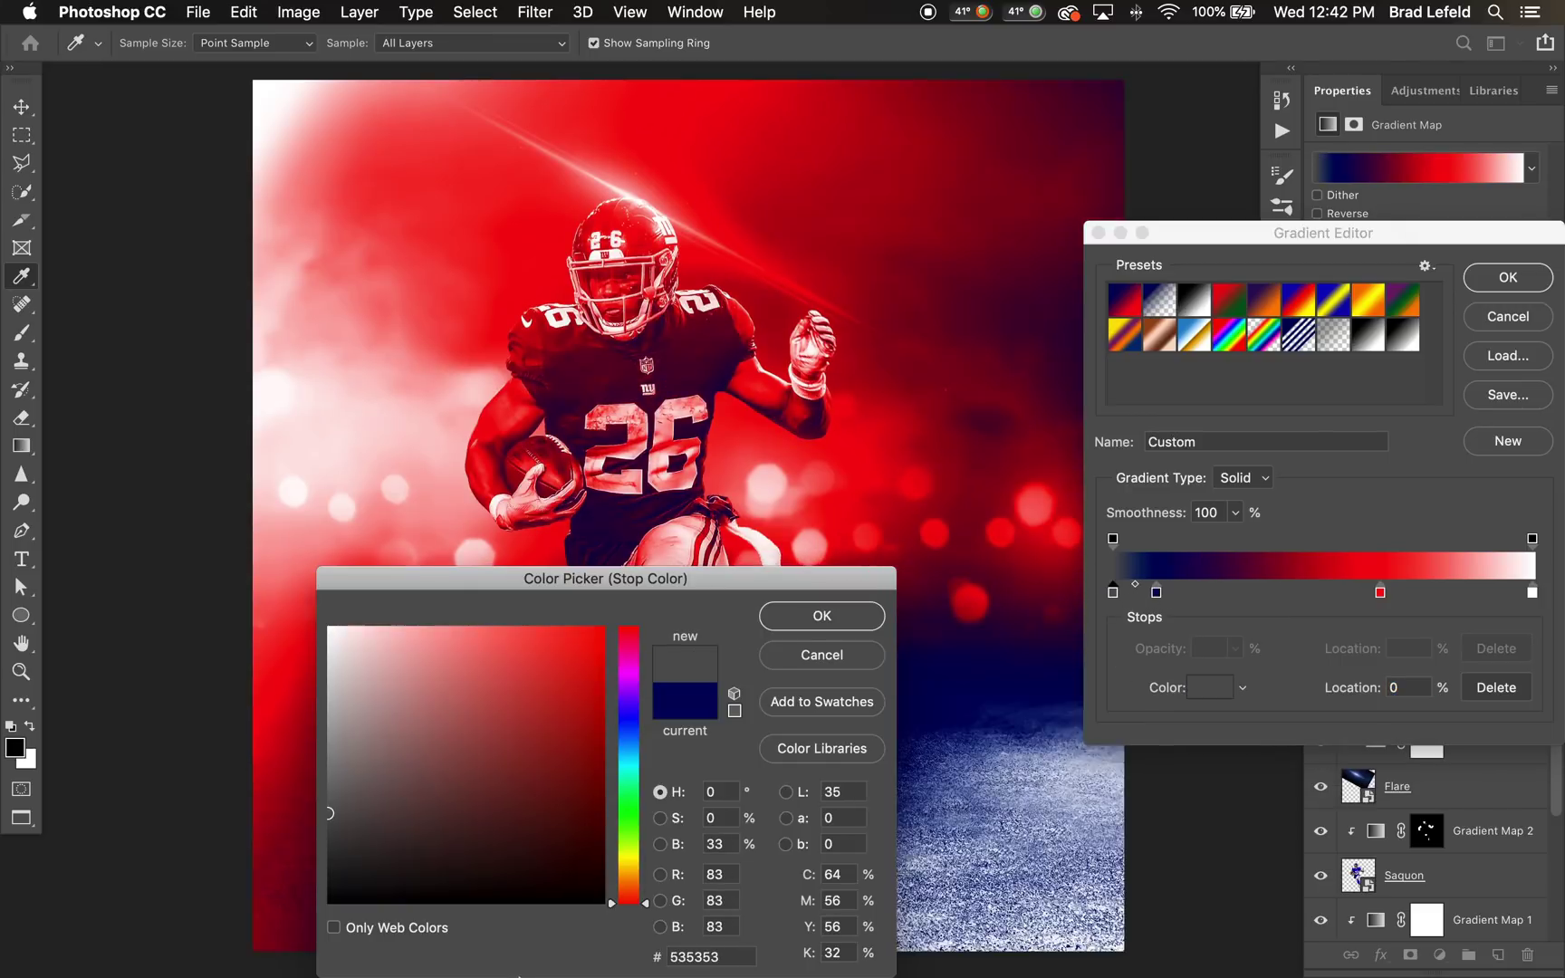
pyautogui.click(330, 628)
pyautogui.moveTo(561, 870); pyautogui.dragTo(616, 923)
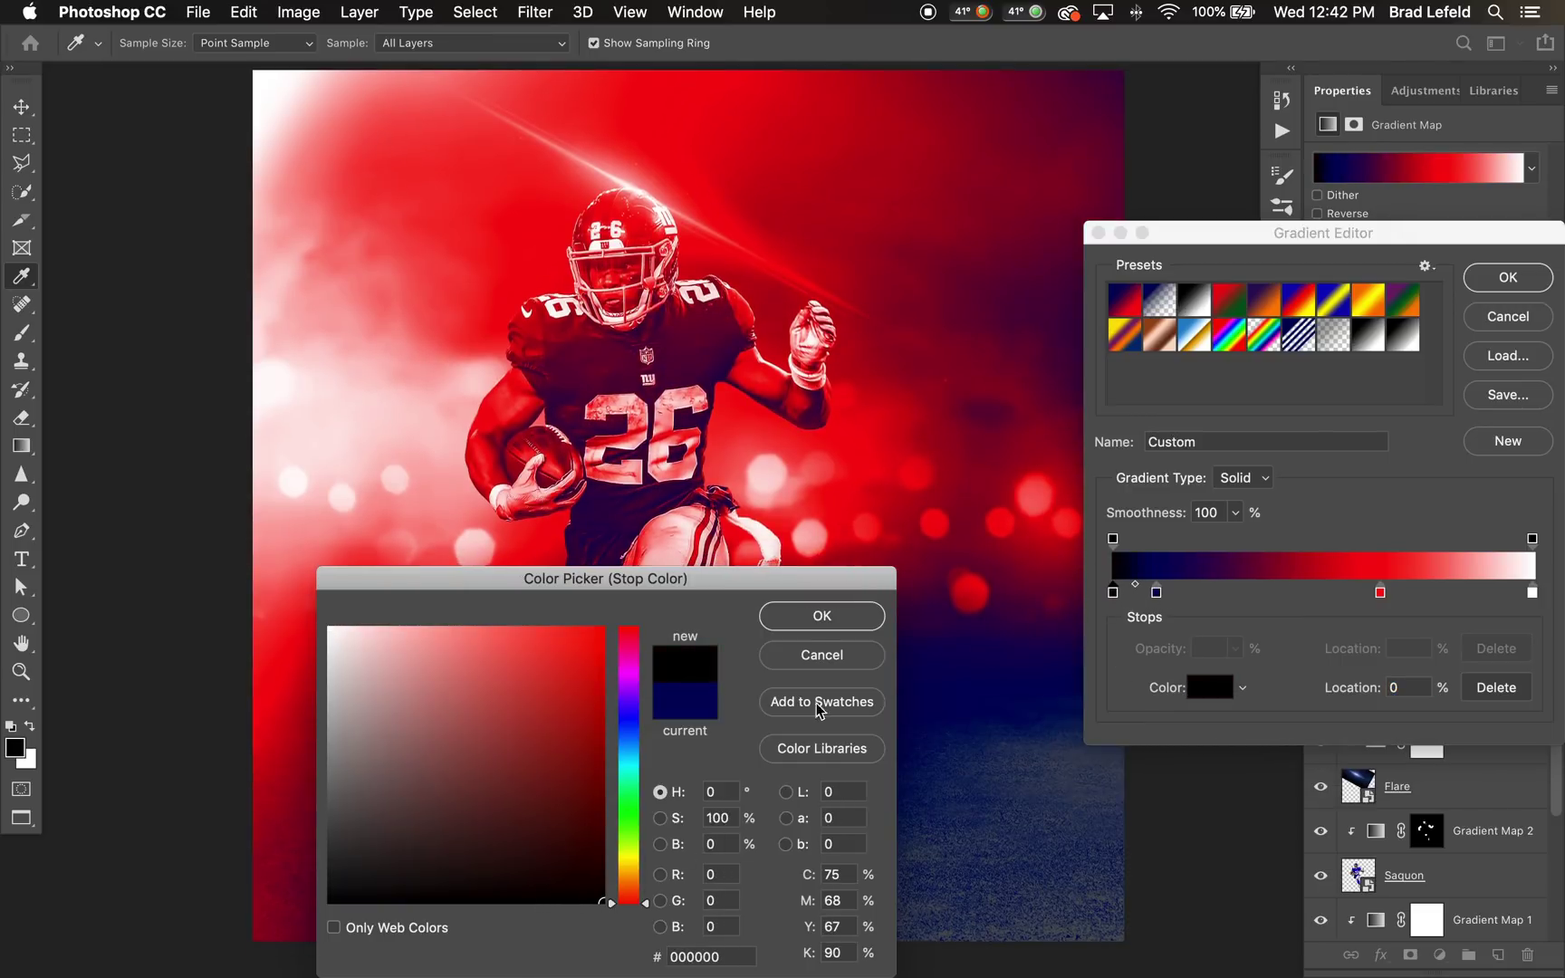
pyautogui.click(821, 616)
# Step: Shift the navy stop right and the red stop to 72%, then apply the gradient
pyautogui.moveTo(1380, 594)
pyautogui.mouseDown()
pyautogui.moveTo(1315, 597)
pyautogui.moveTo(1461, 600)
pyautogui.moveTo(1362, 598)
pyautogui.moveTo(1381, 598)
pyautogui.mouseUp()
pyautogui.moveTo(1157, 594); pyautogui.dragTo(1265, 596)
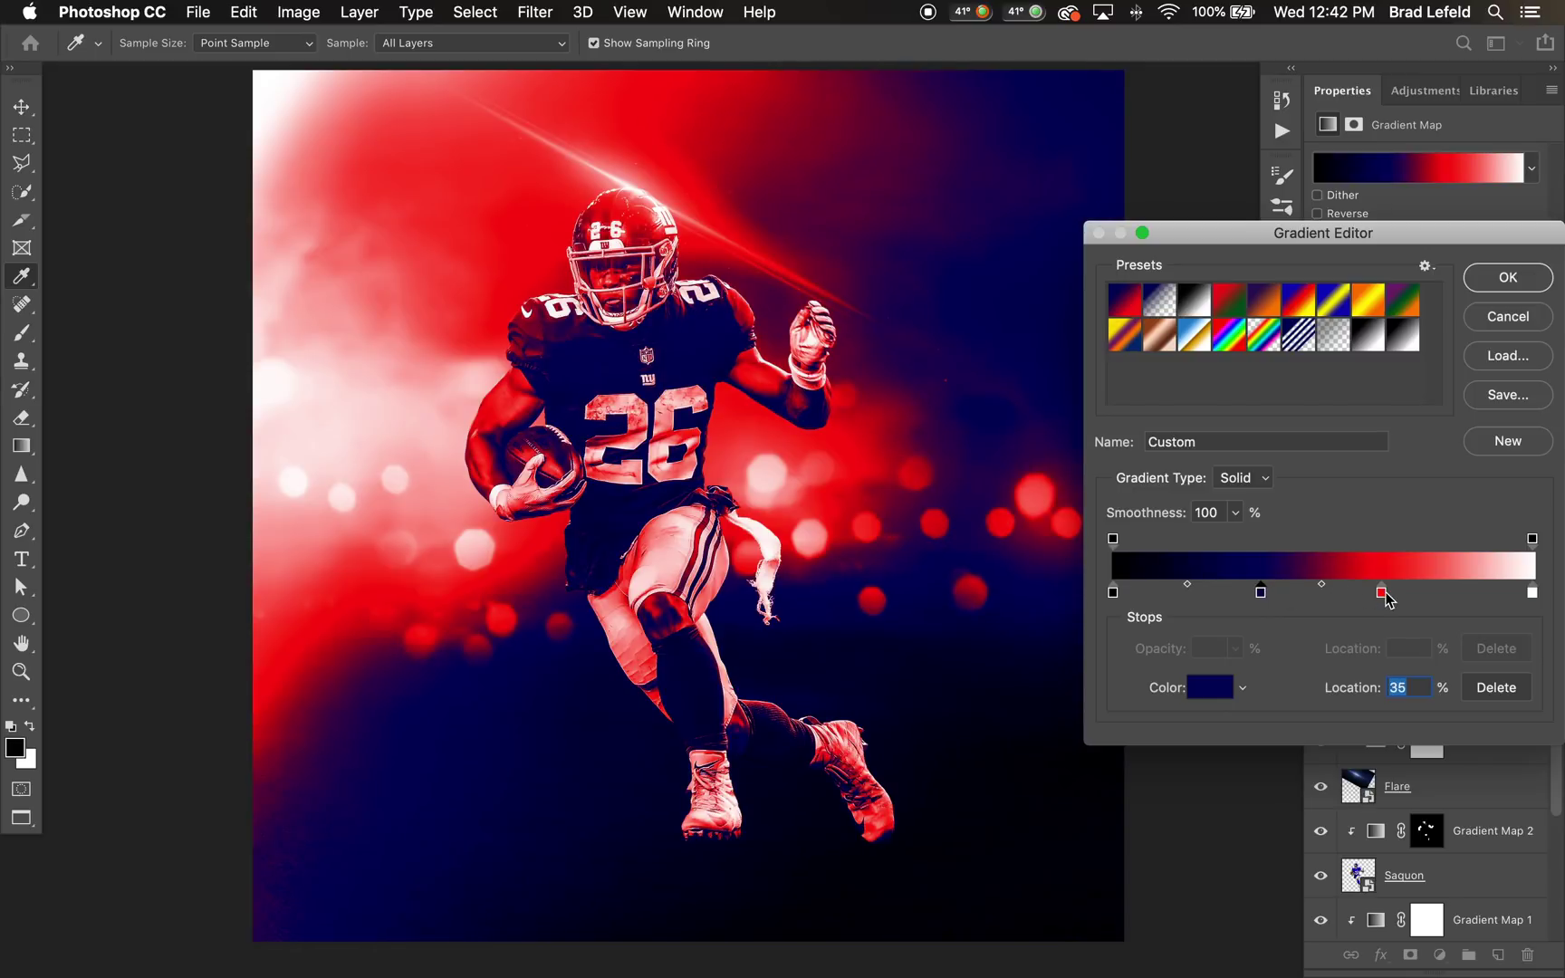
pyautogui.moveTo(1382, 596); pyautogui.dragTo(1416, 598)
pyautogui.press('Return')
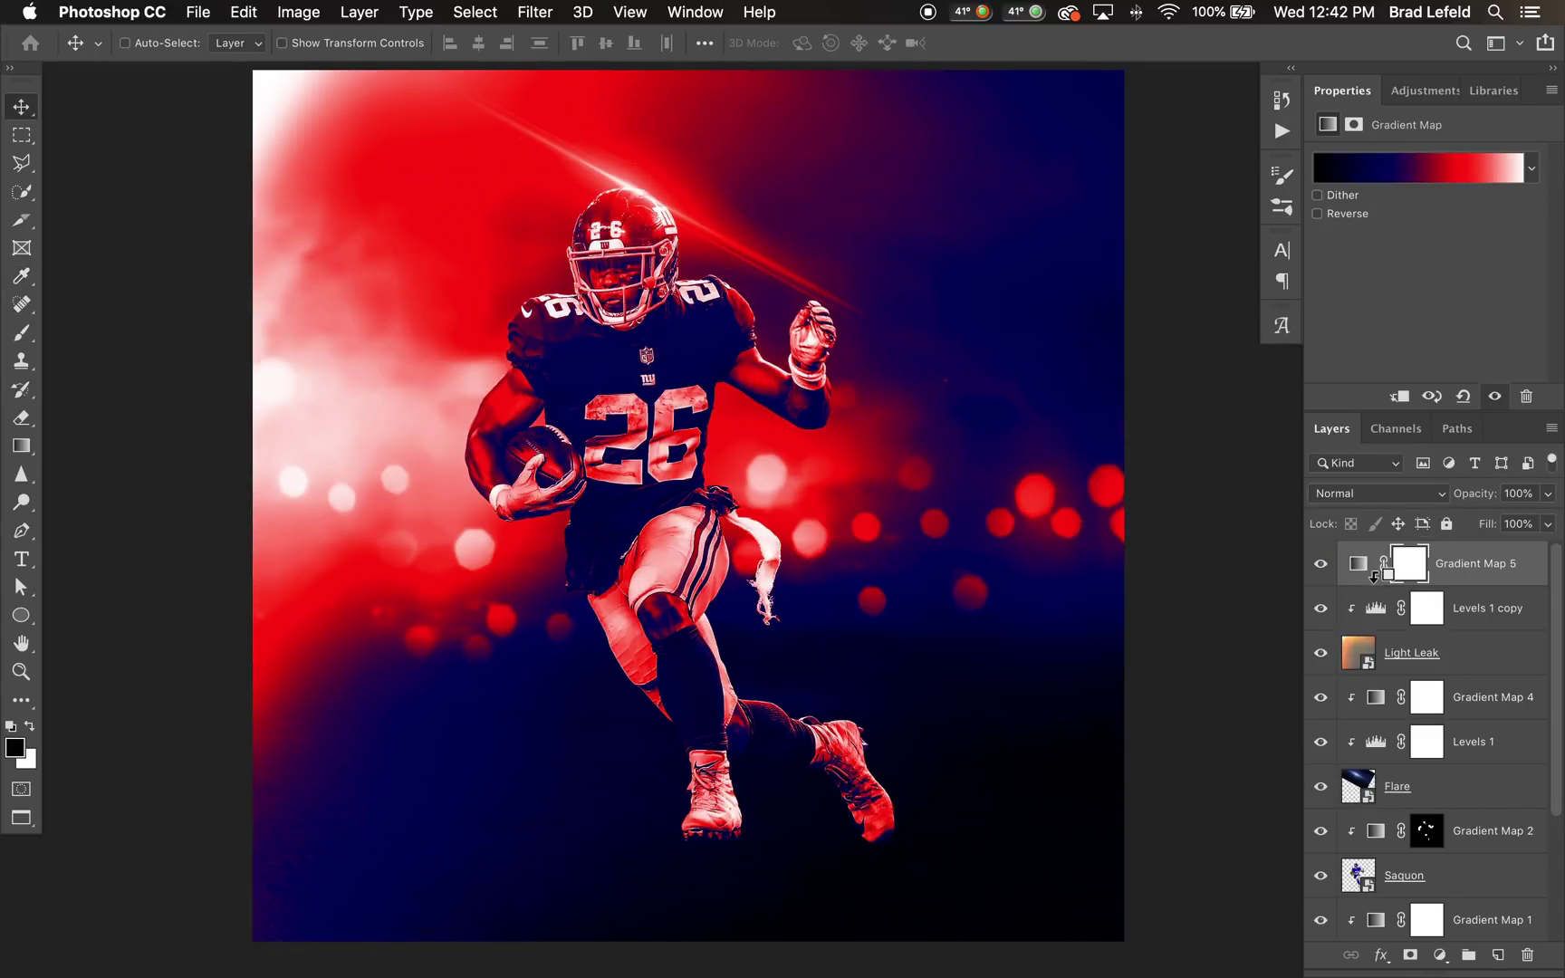
# Step: Clip Gradient Map 5 to the layer below and hide the flare, light leak and their adjustments
pyautogui.keyDown('alt'); pyautogui.click(1374, 578); pyautogui.keyUp('alt')
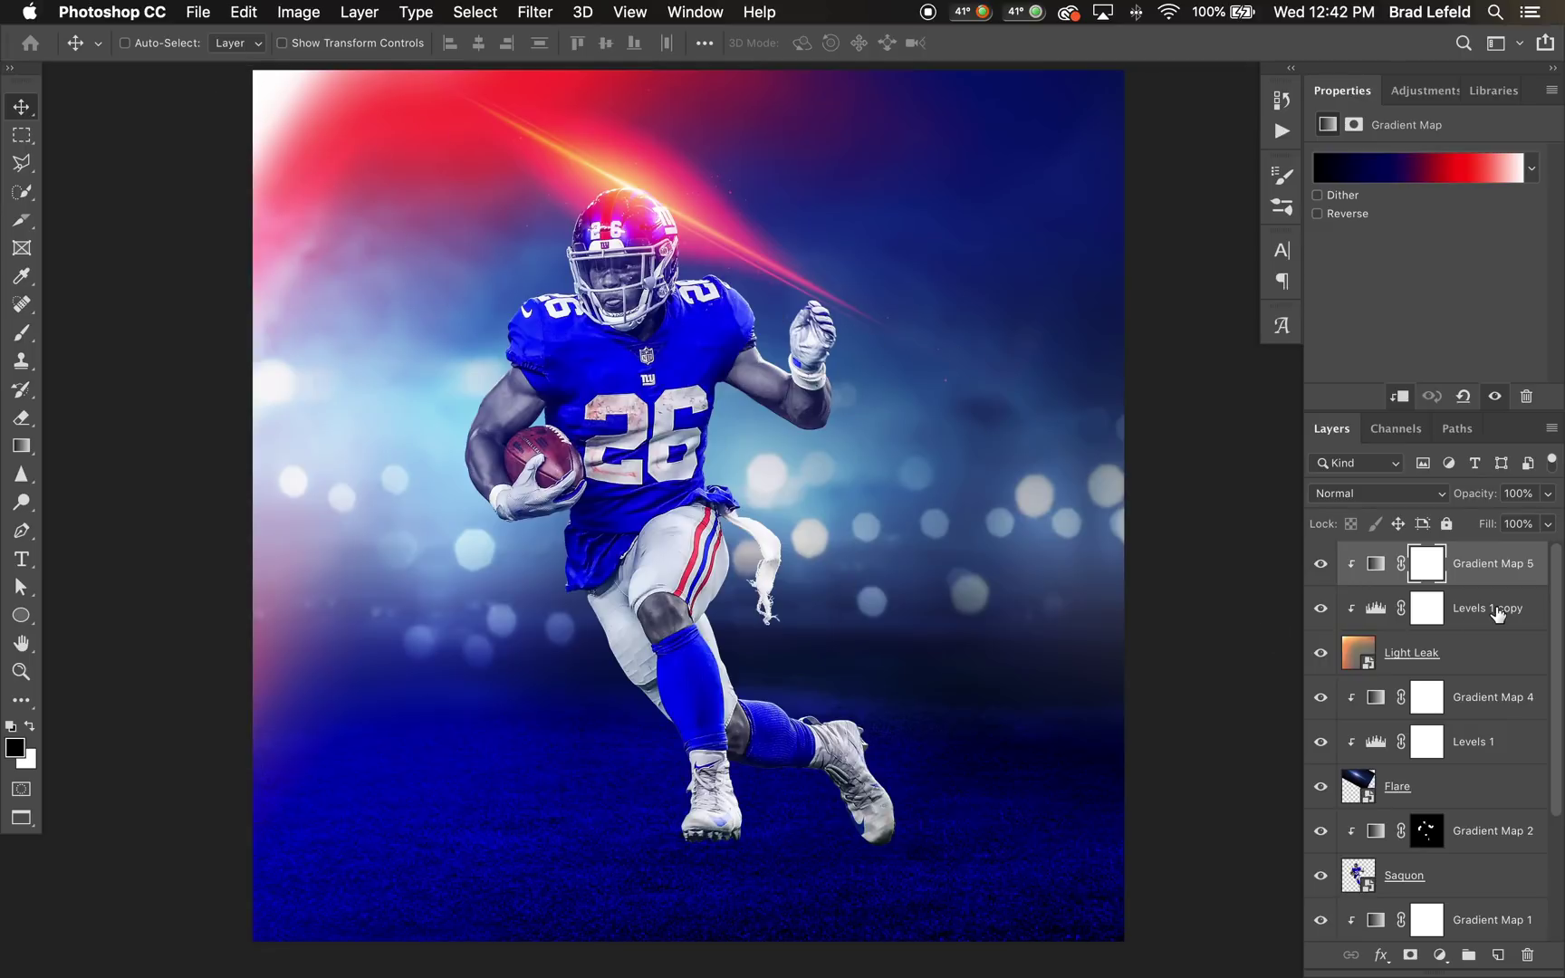
pyautogui.moveTo(1332, 795); pyautogui.dragTo(1320, 564)
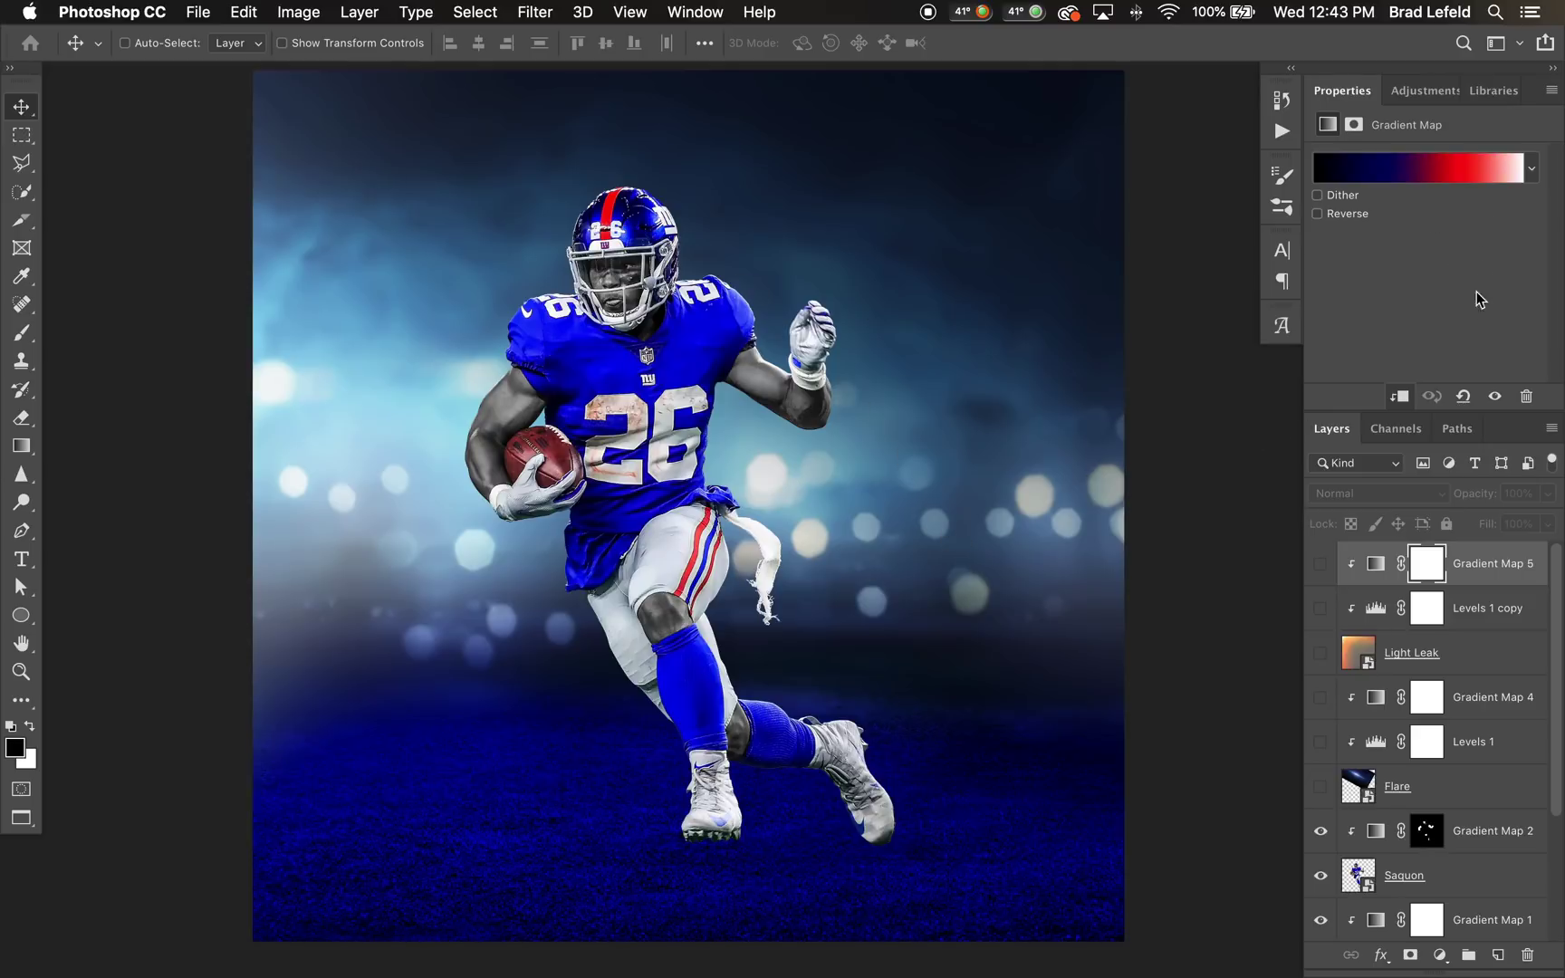
# Step: Undo the extra Gradient Map 6, then show and unclip Gradient Map 5
pyautogui.click(1420, 91)
pyautogui.click(1472, 198)
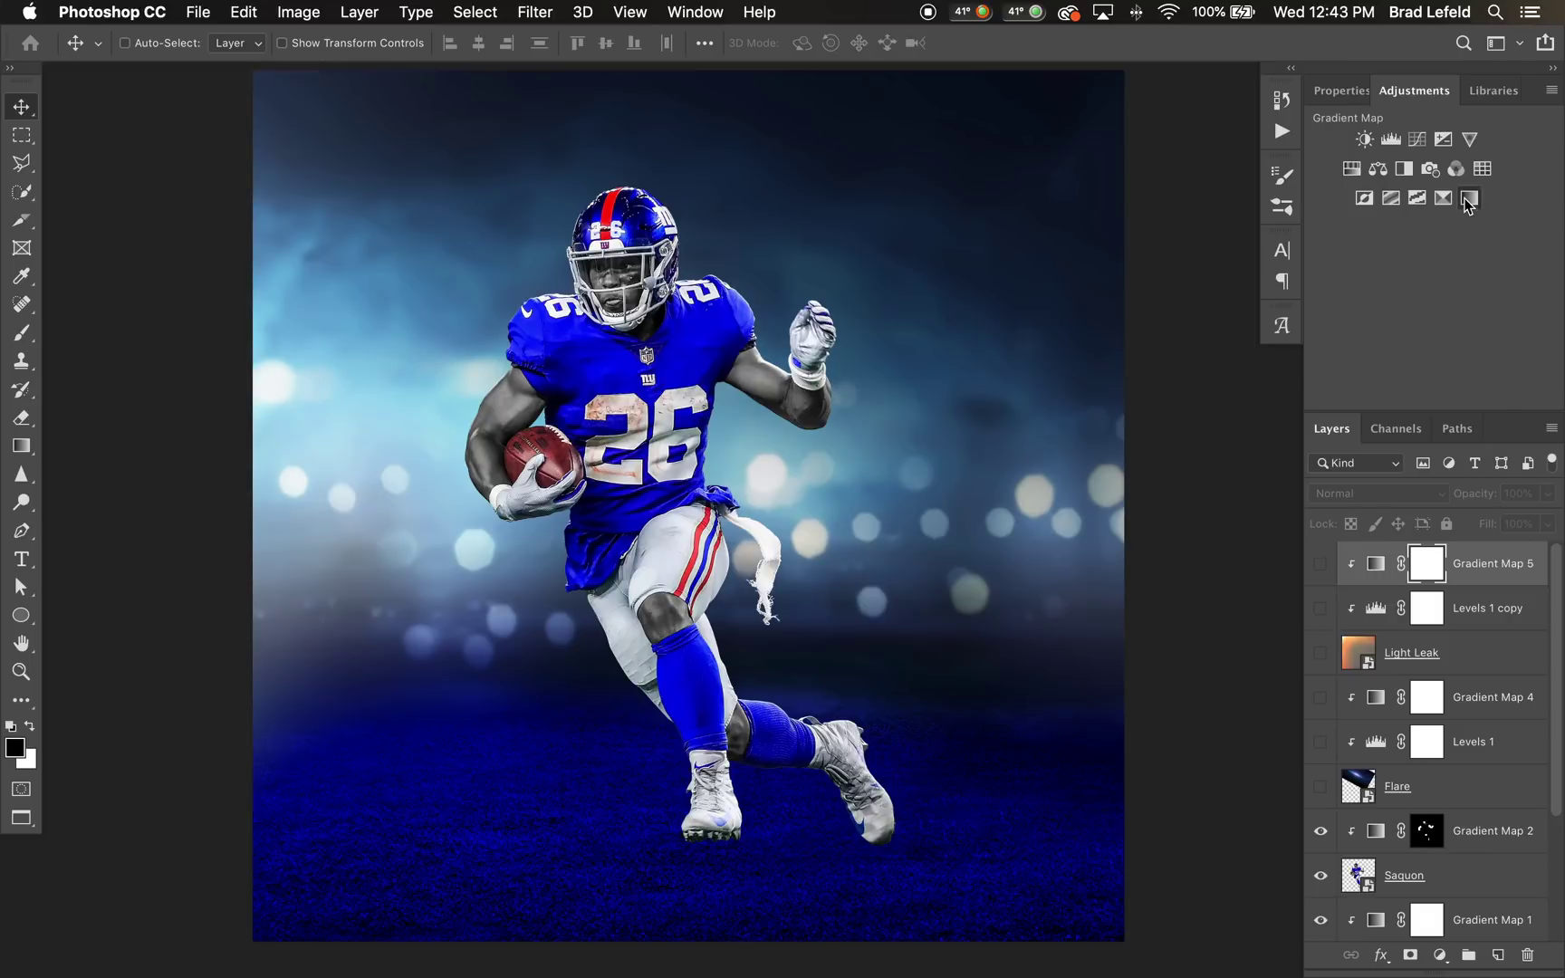
pyautogui.press('super+z')
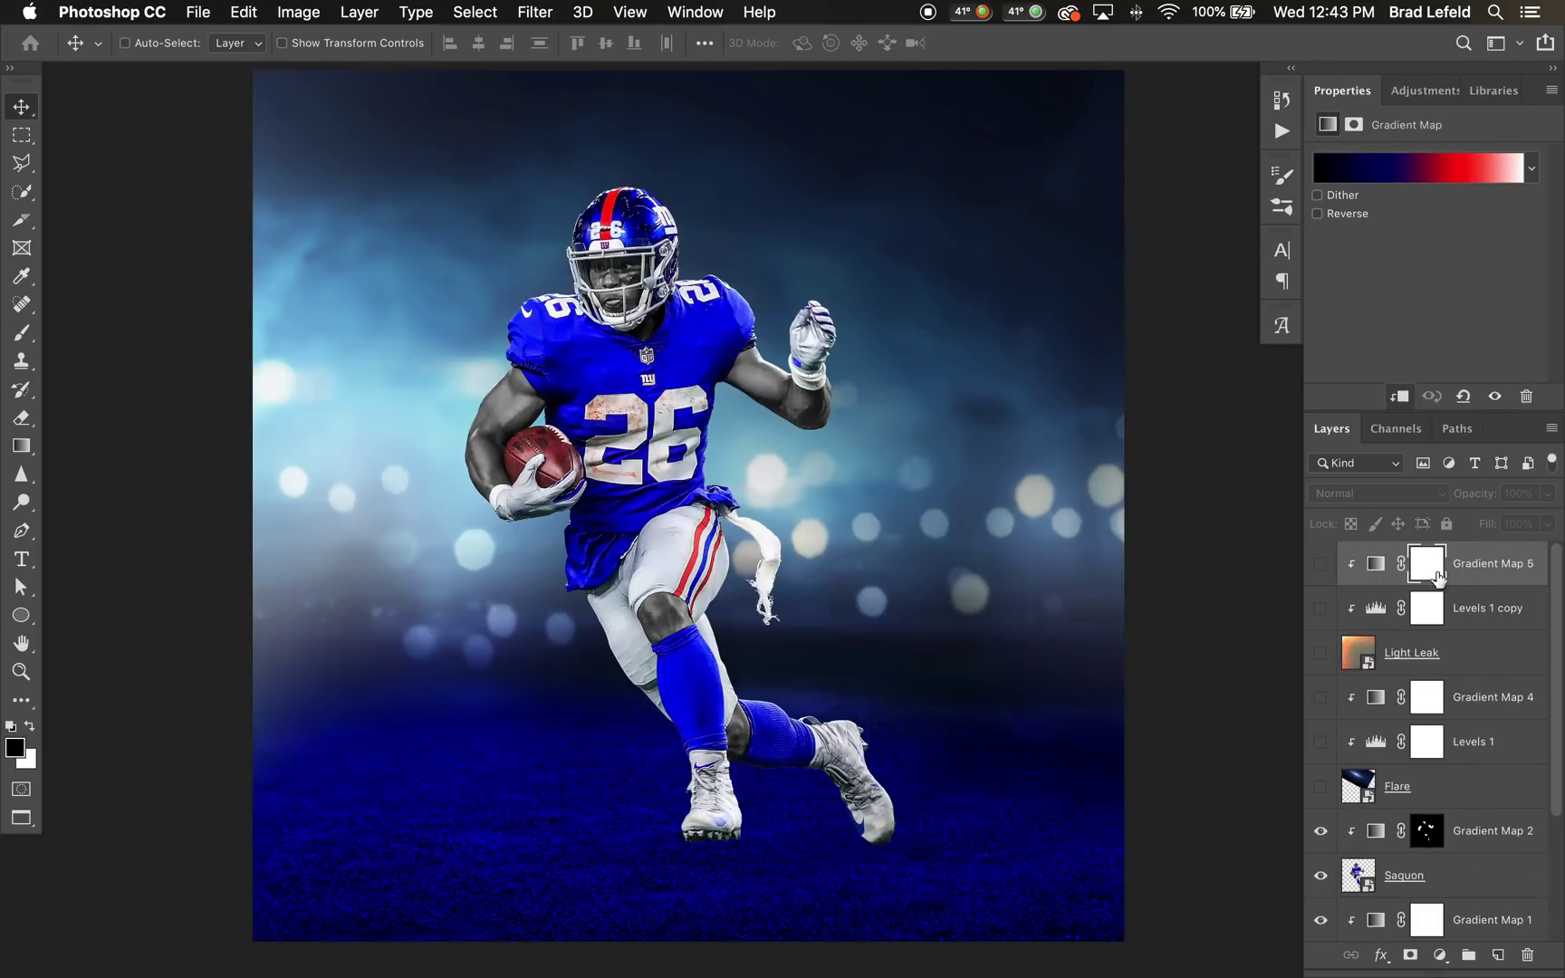
pyautogui.click(1321, 563)
pyautogui.keyDown('alt'); pyautogui.click(1367, 584); pyautogui.keyUp('alt')
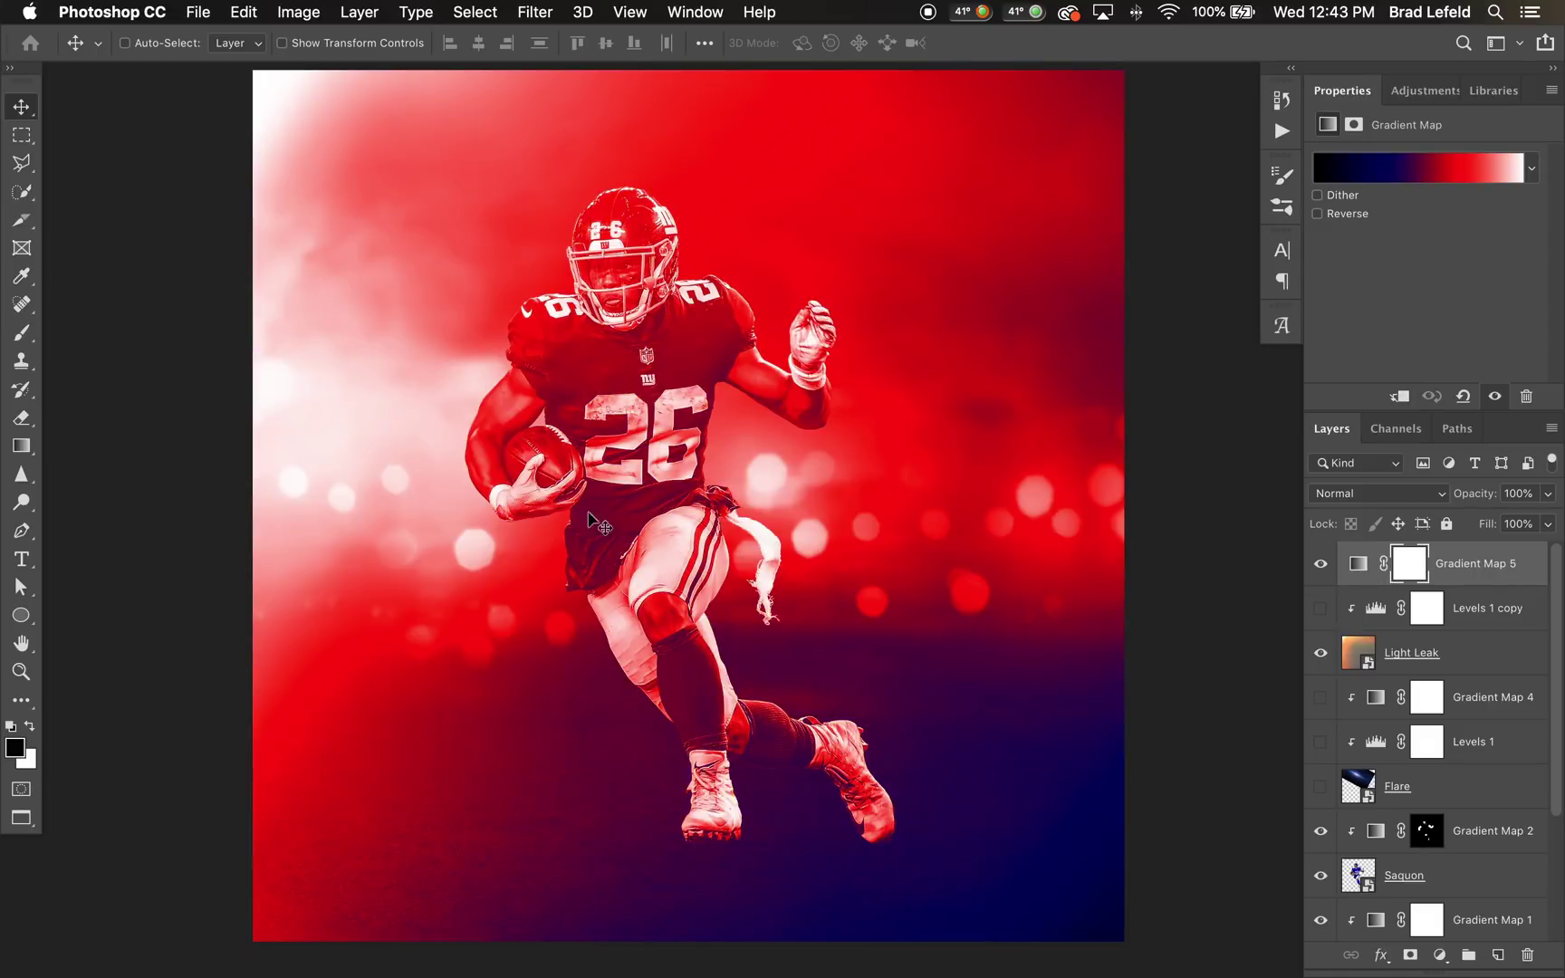
# Step: Move Gradient Map 5's navy stop to about 20% and red to 46%, and hide Light Leak
pyautogui.click(1434, 172)
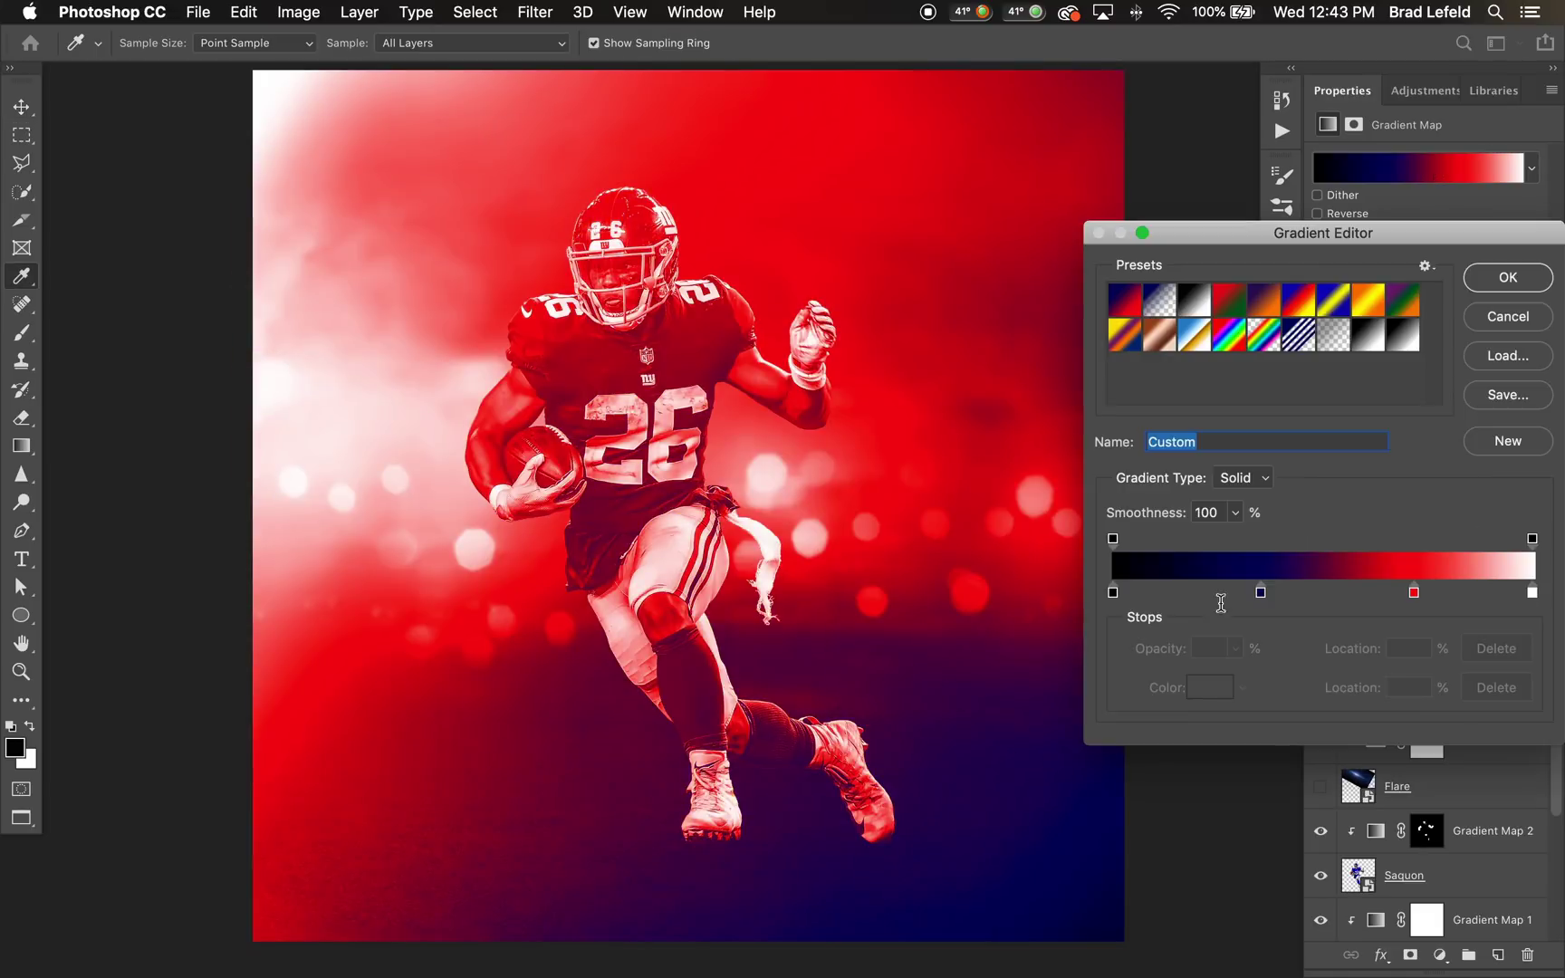
pyautogui.moveTo(1259, 594); pyautogui.dragTo(1185, 594)
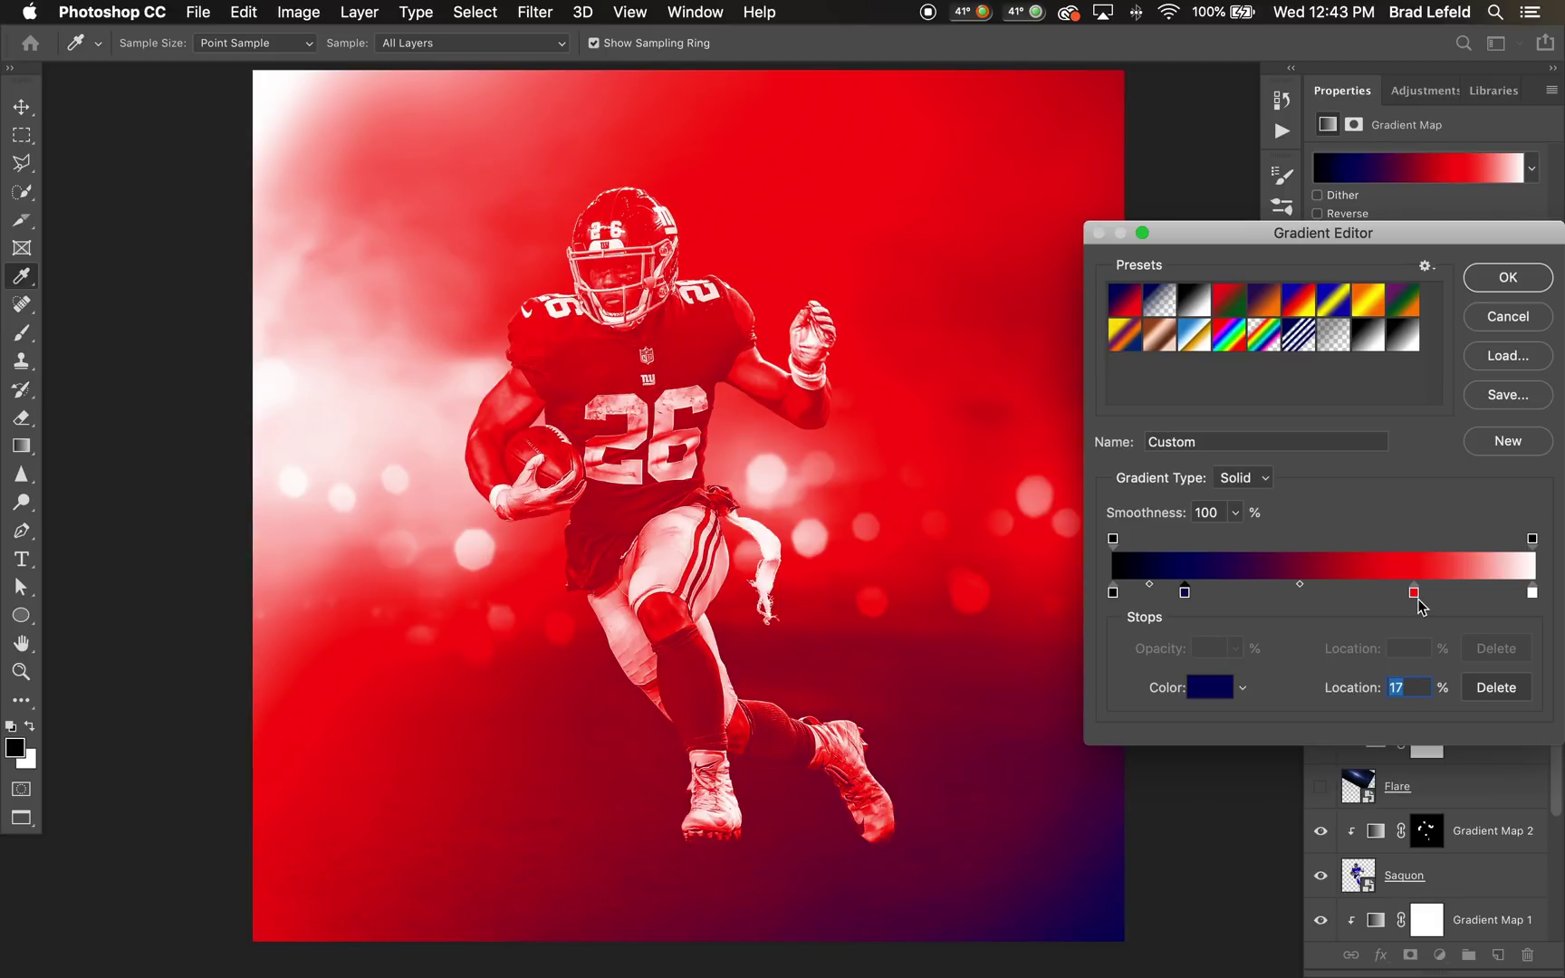
pyautogui.moveTo(1414, 592); pyautogui.dragTo(1304, 594)
pyautogui.click(1499, 277)
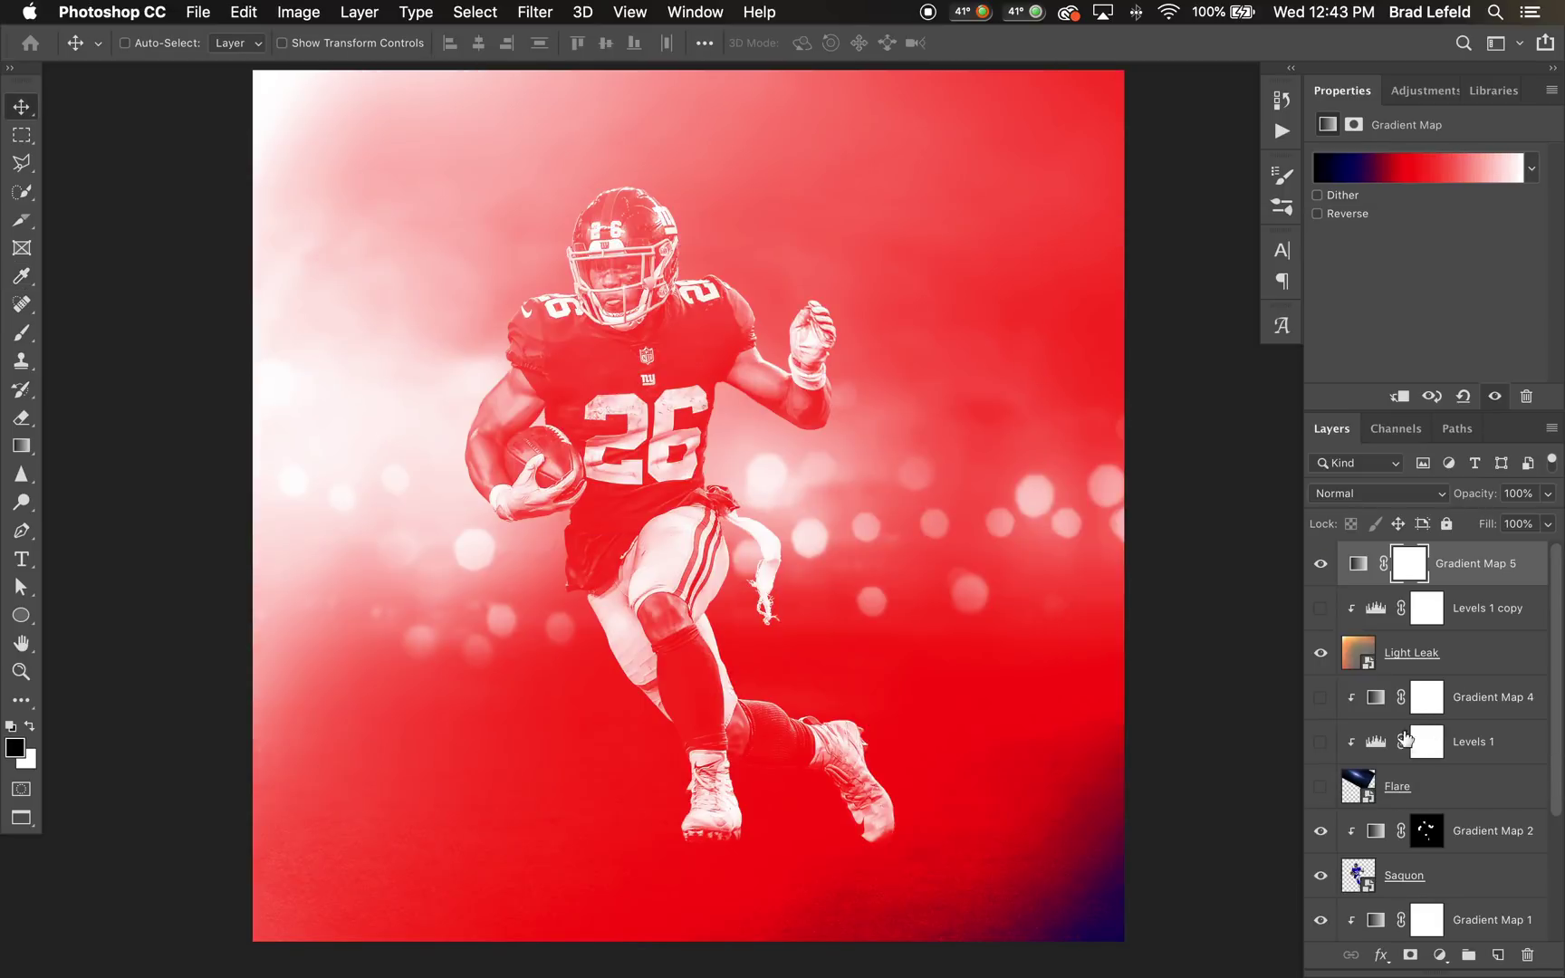
pyautogui.click(1321, 652)
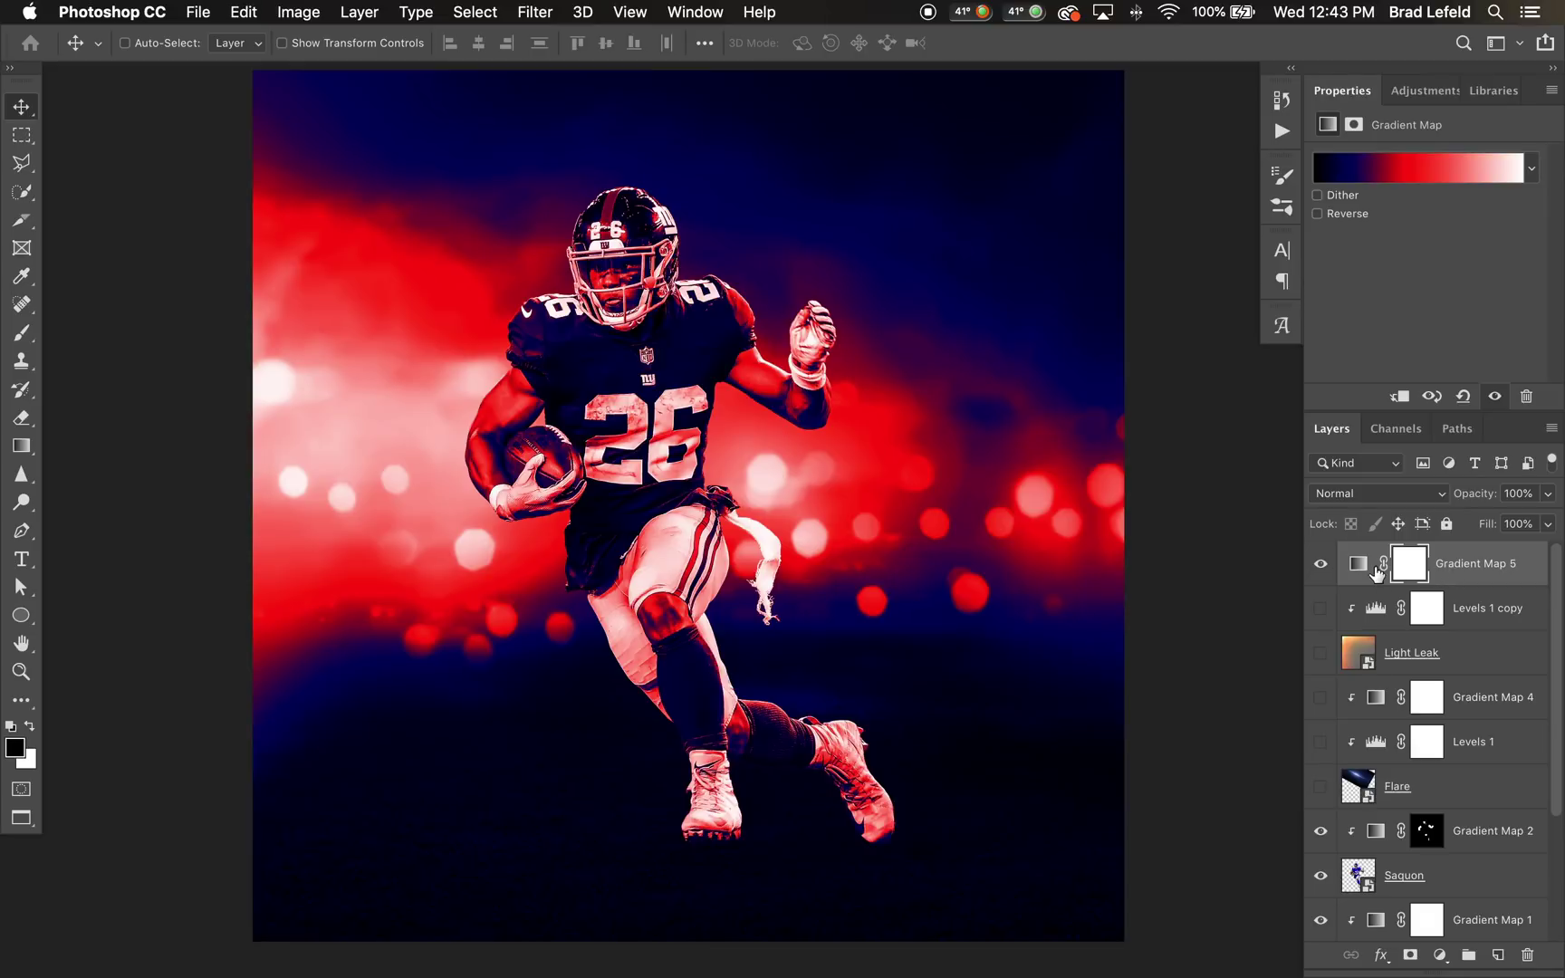
# Step: Refine the gradient's red and navy stops, settling red at about 45%
pyautogui.click(1349, 178)
pyautogui.moveTo(1313, 595); pyautogui.dragTo(1378, 600)
pyautogui.moveTo(1185, 593); pyautogui.dragTo(1171, 595)
pyautogui.moveTo(1378, 593); pyautogui.dragTo(1301, 594)
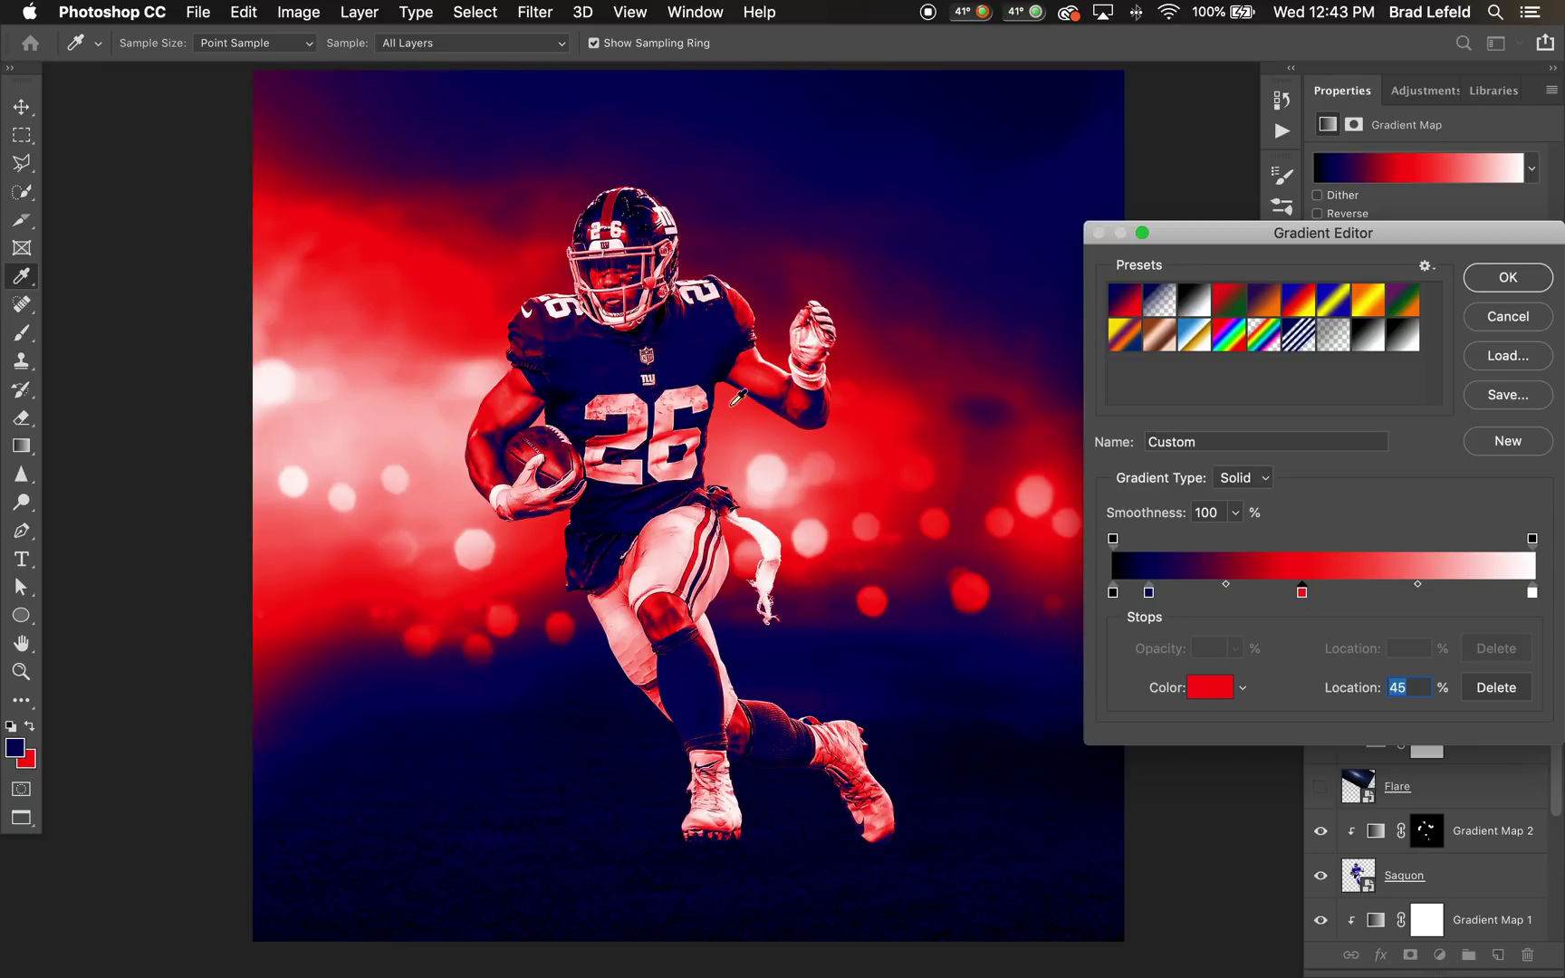
pyautogui.click(1495, 283)
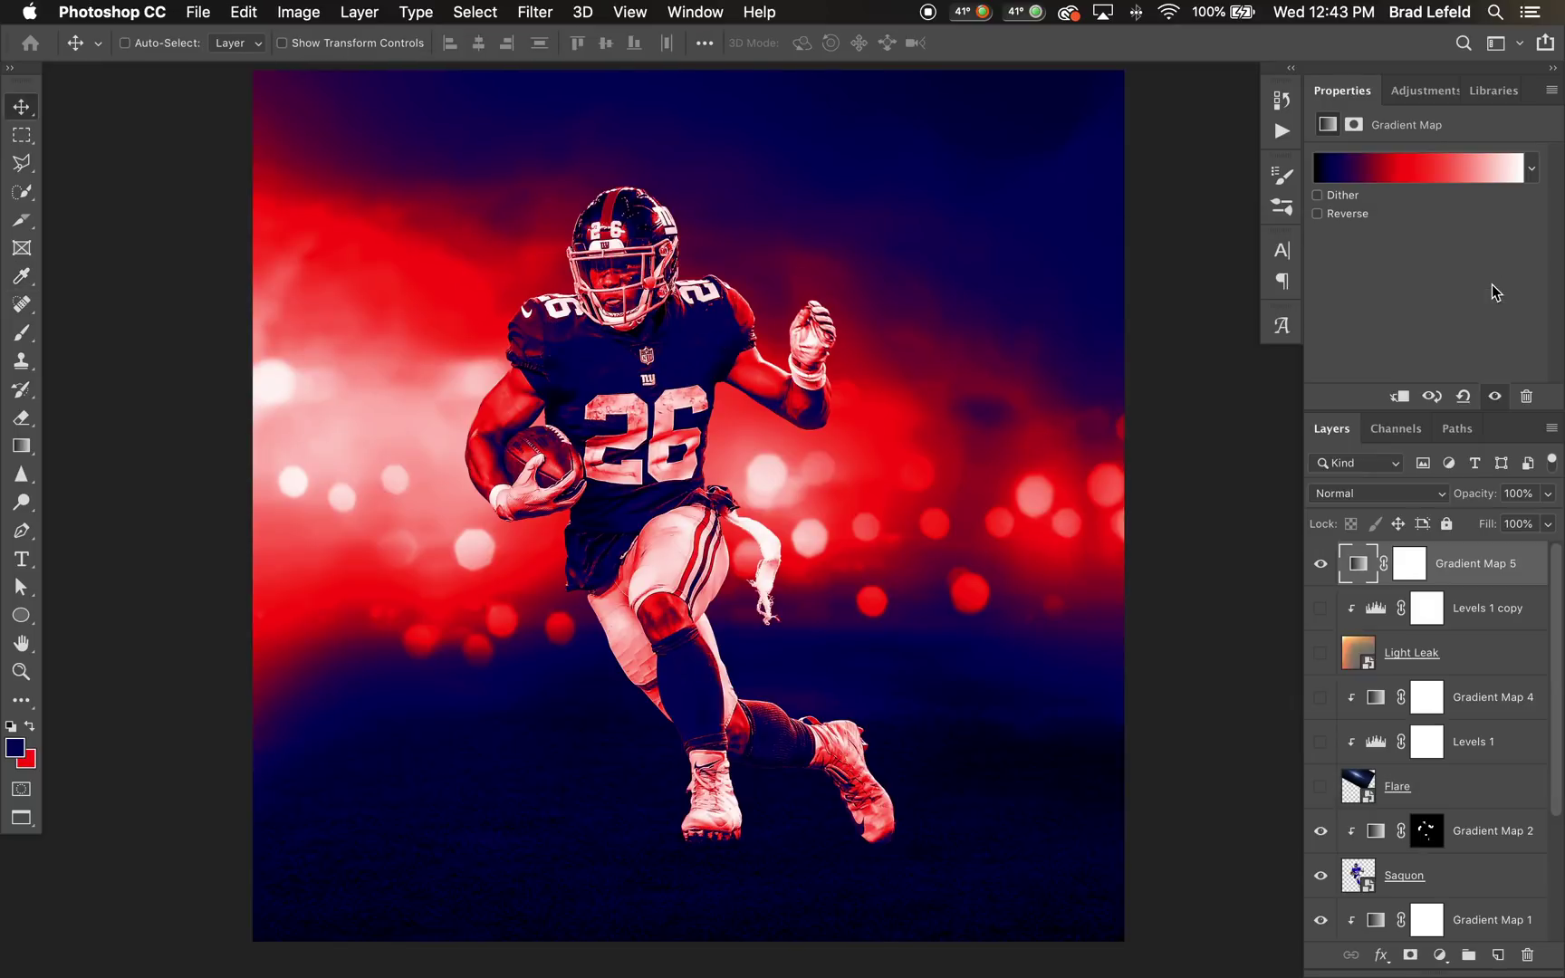
# Step: Set Gradient Map 5 to Soft Light blending at 25% opacity
pyautogui.click(1426, 496)
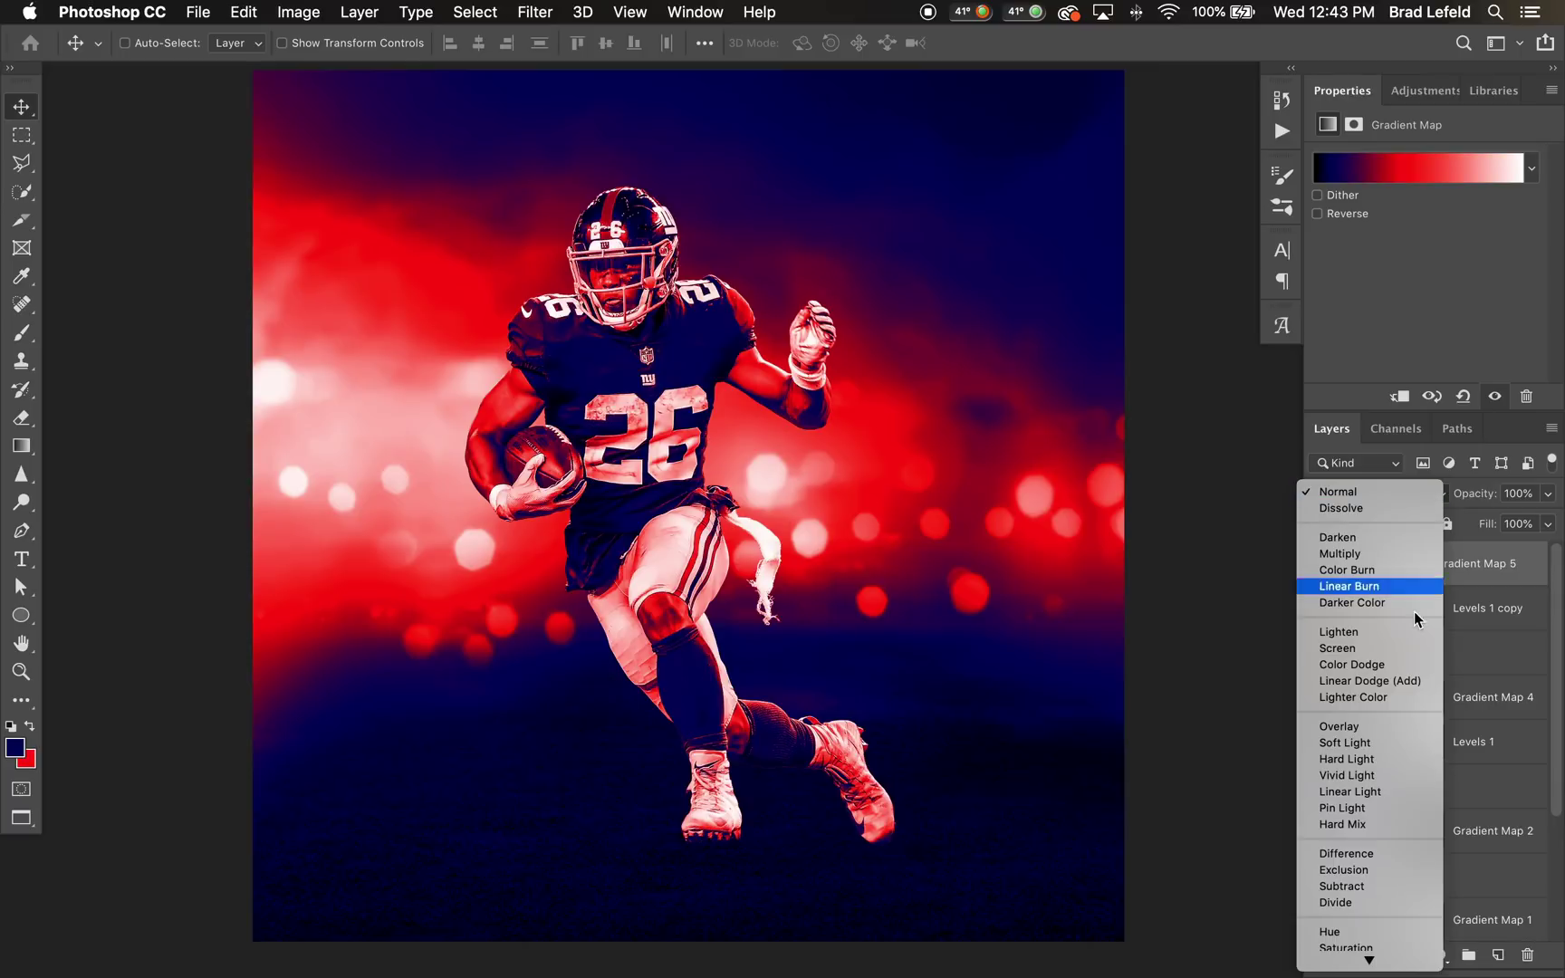
pyautogui.click(1396, 742)
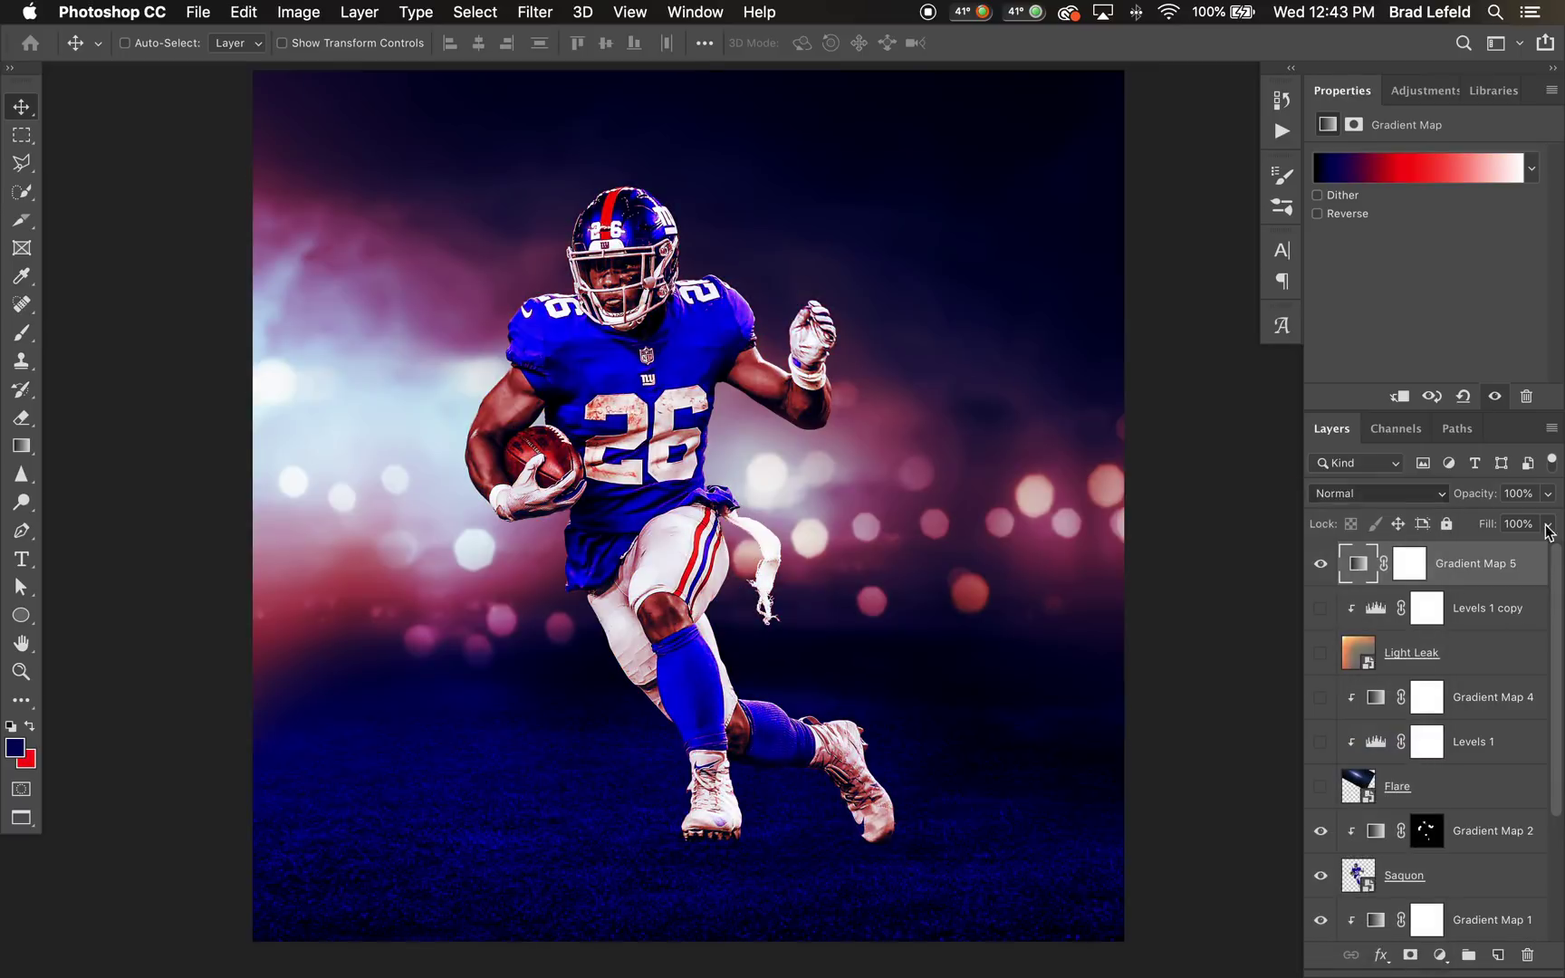
pyautogui.click(1525, 498)
pyautogui.write('25')
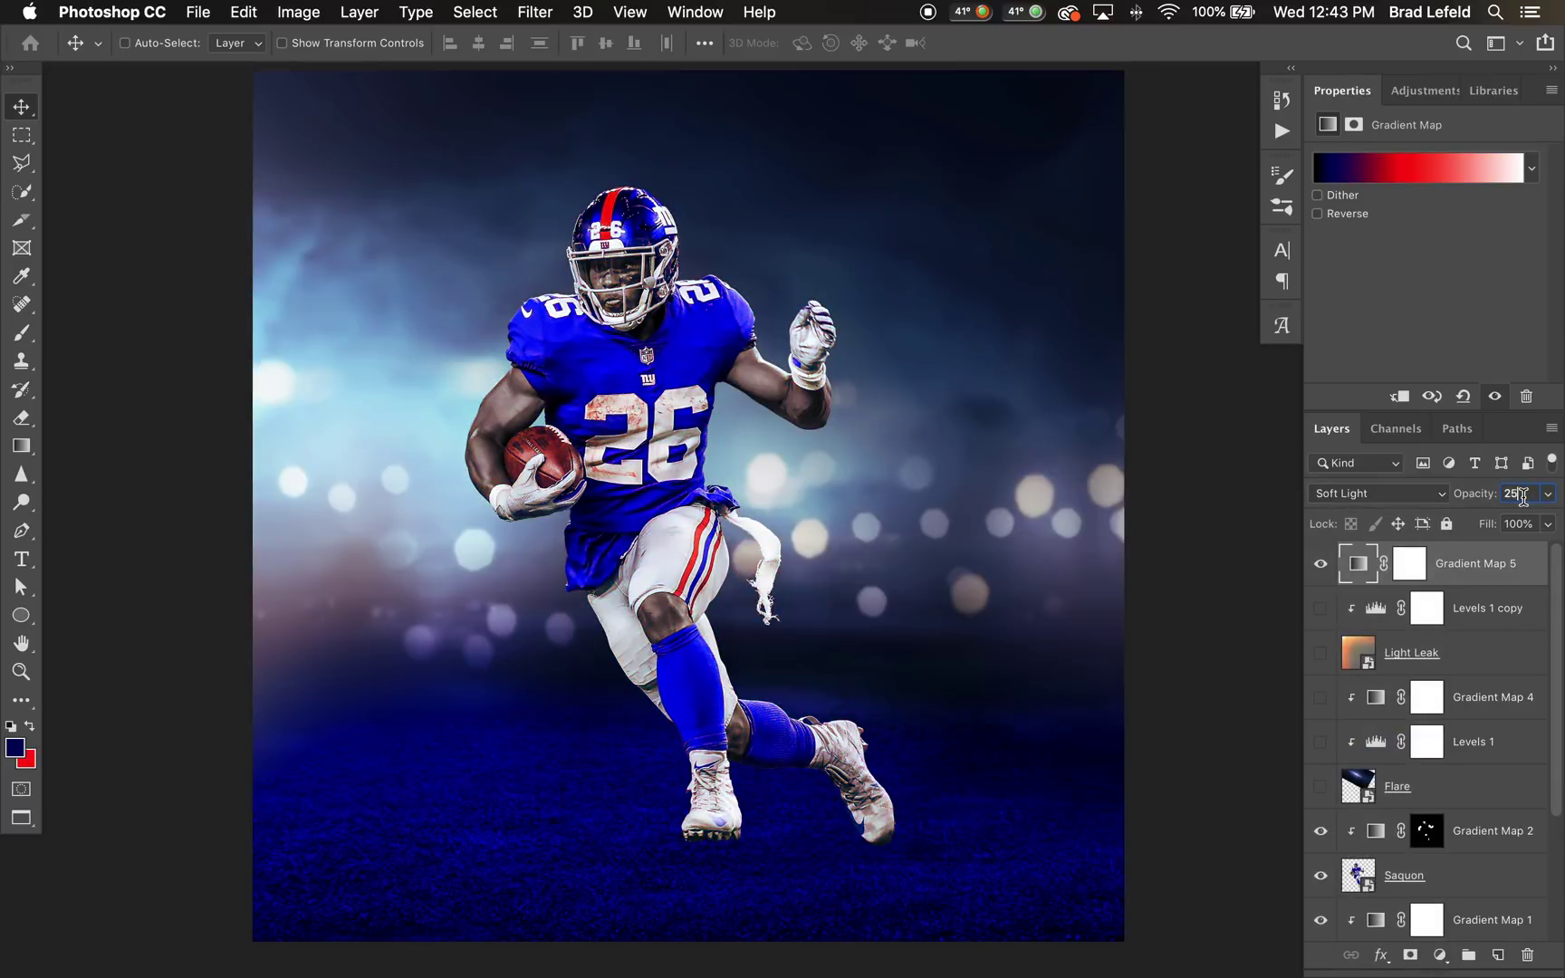
pyautogui.click(1321, 567)
# Step: Toggle Gradient Map 5's visibility to compare the image with and without the tint
pyautogui.click(1323, 568)
pyautogui.click(1323, 567)
pyautogui.click(1322, 568)
pyautogui.click(1323, 568)
pyautogui.click(1323, 568)
pyautogui.click(1322, 568)
# Step: Try 50% opacity, return to 25%, and zoom out to view the whole image
pyautogui.click(1522, 493)
pyautogui.write('50')
pyautogui.press('Return')
pyautogui.click(1454, 498)
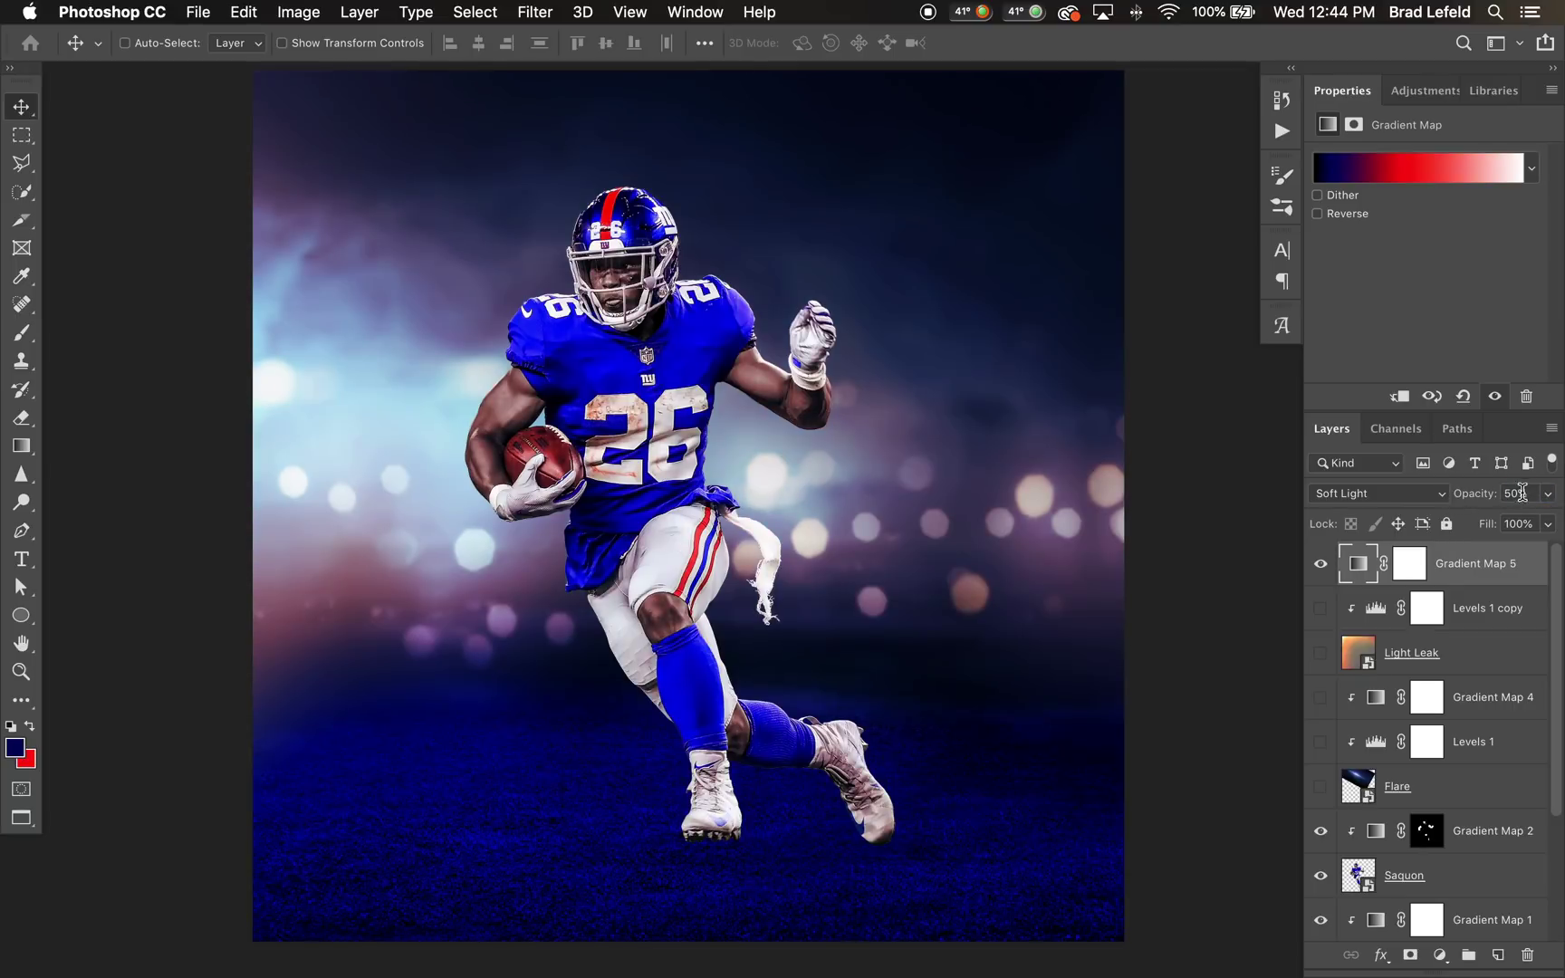
pyautogui.write('25')
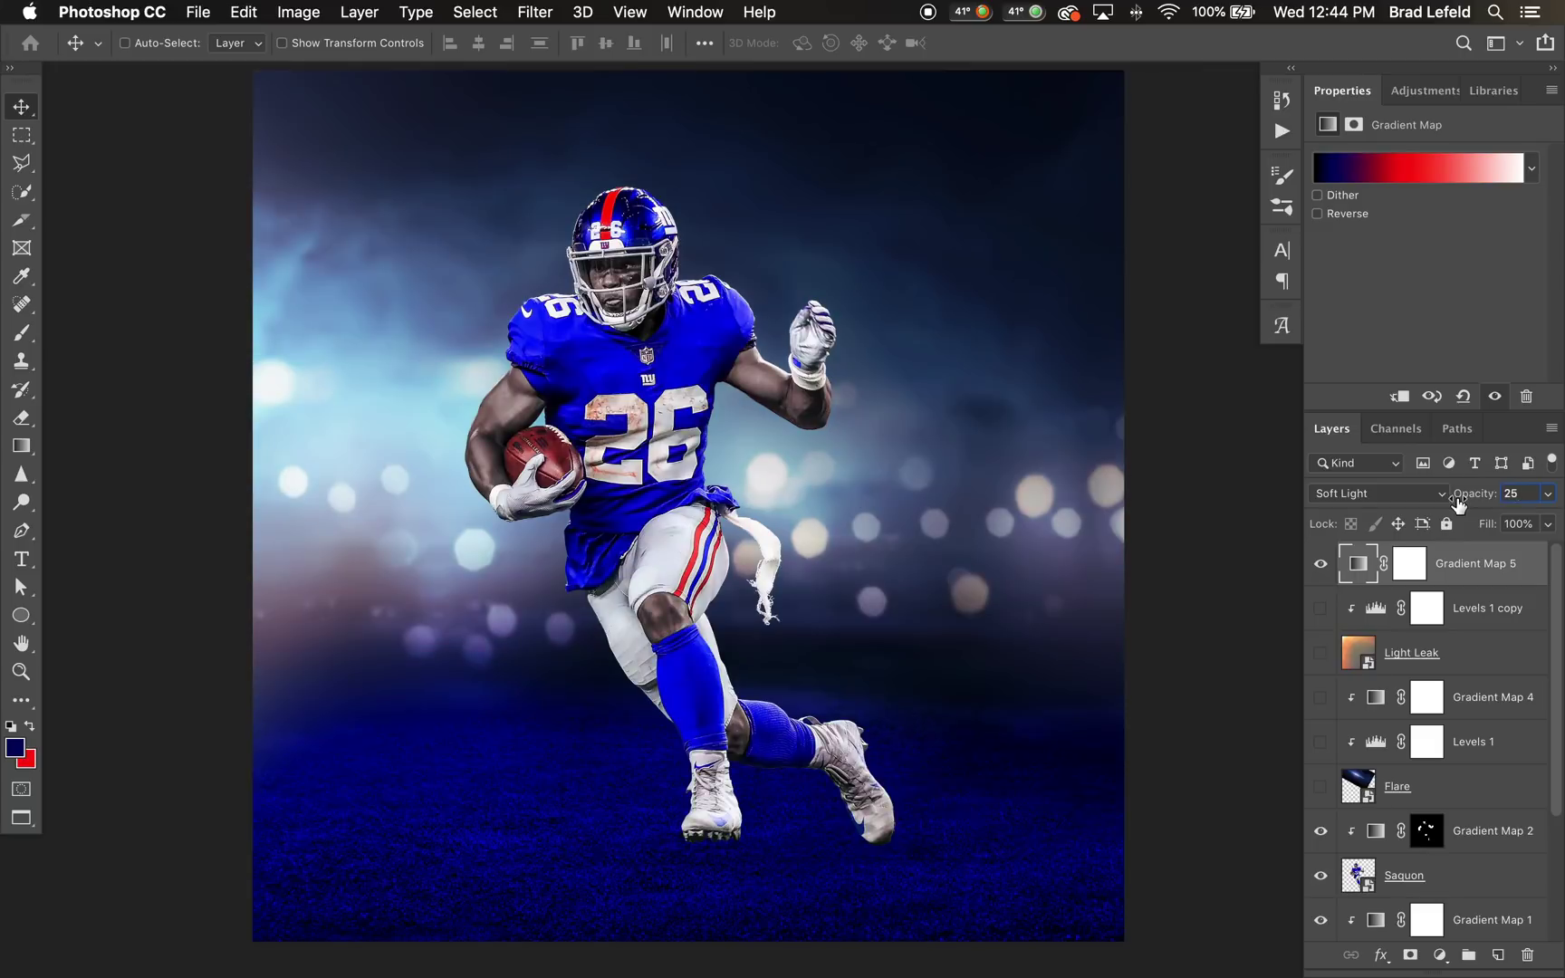
pyautogui.press('Return')
pyautogui.press('super+minus')
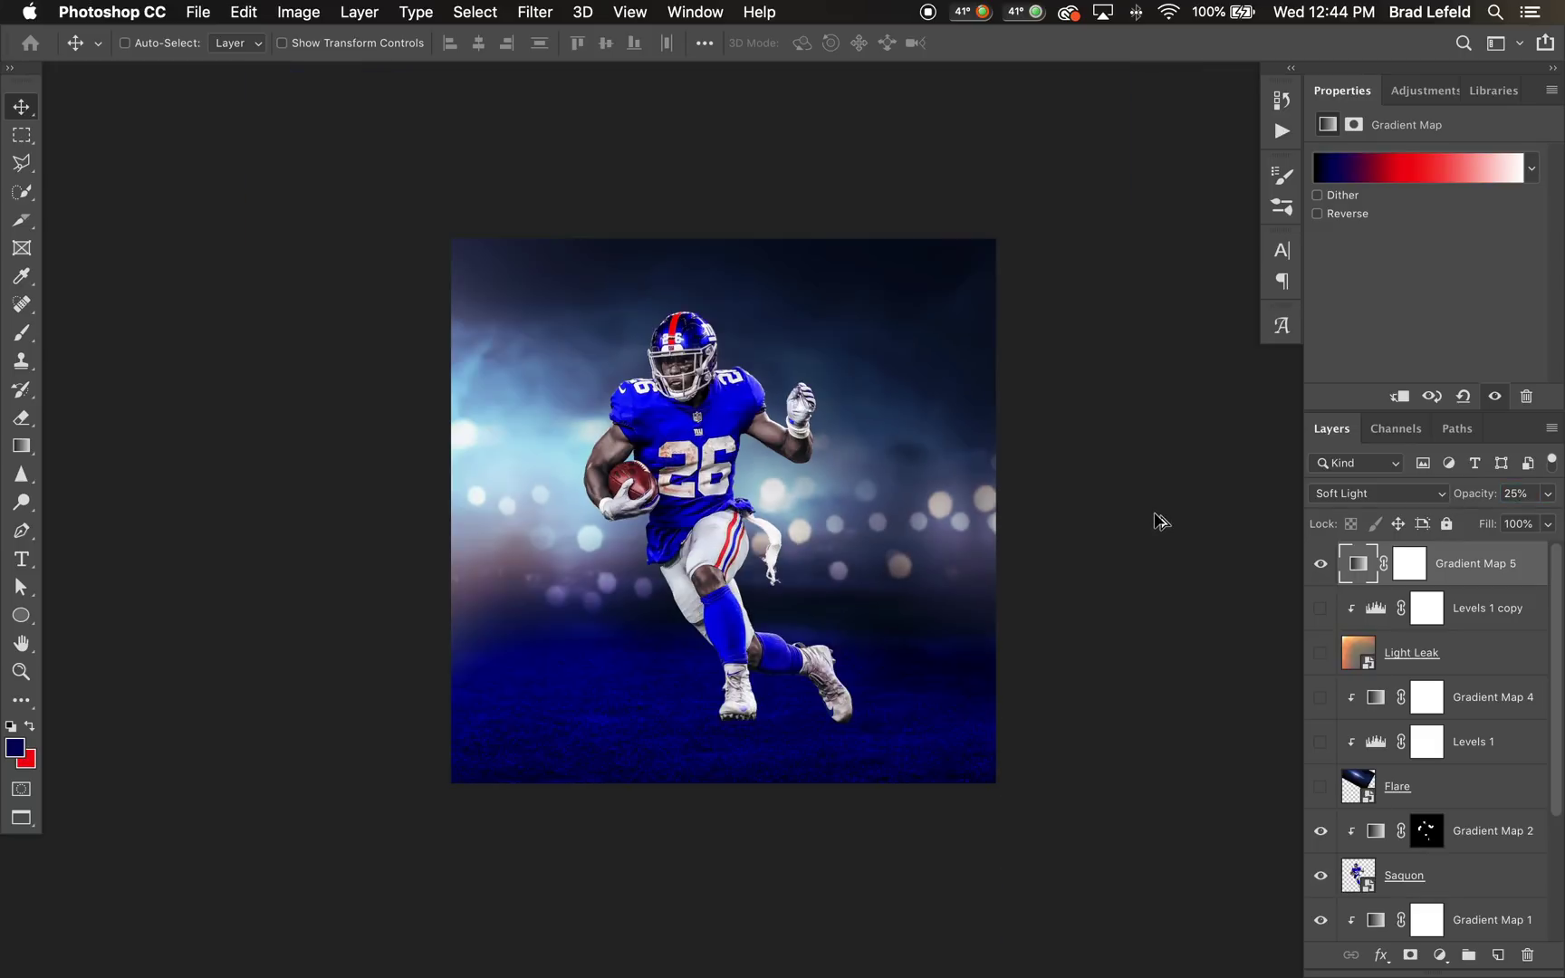
pyautogui.press('super+equal')
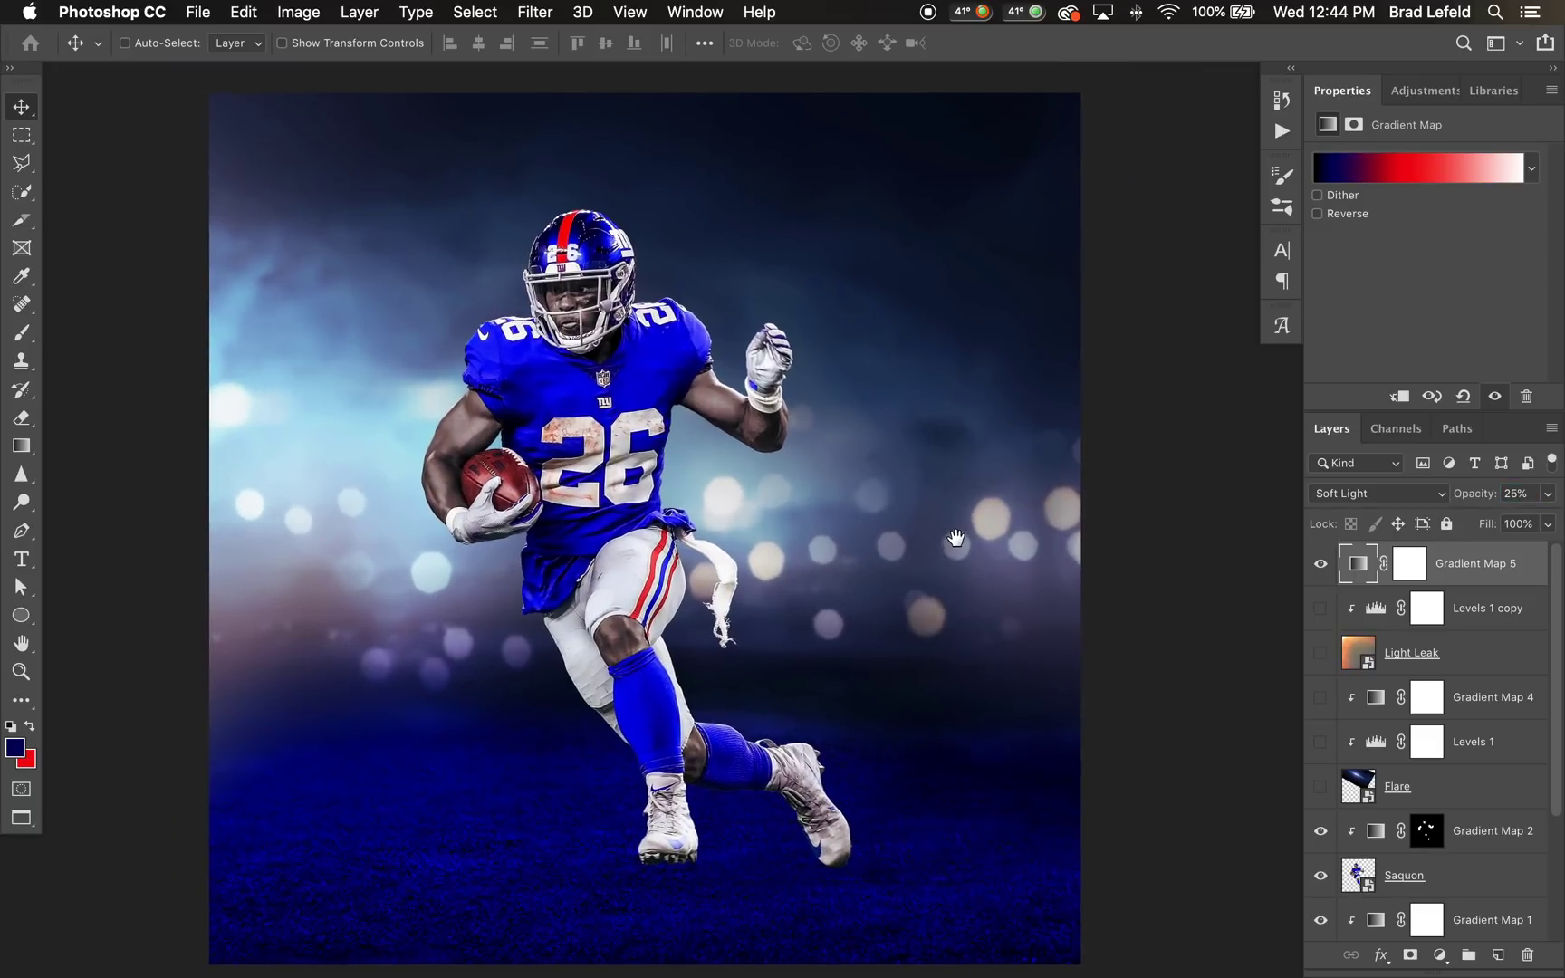
pyautogui.moveTo(955, 538); pyautogui.dragTo(966, 525)
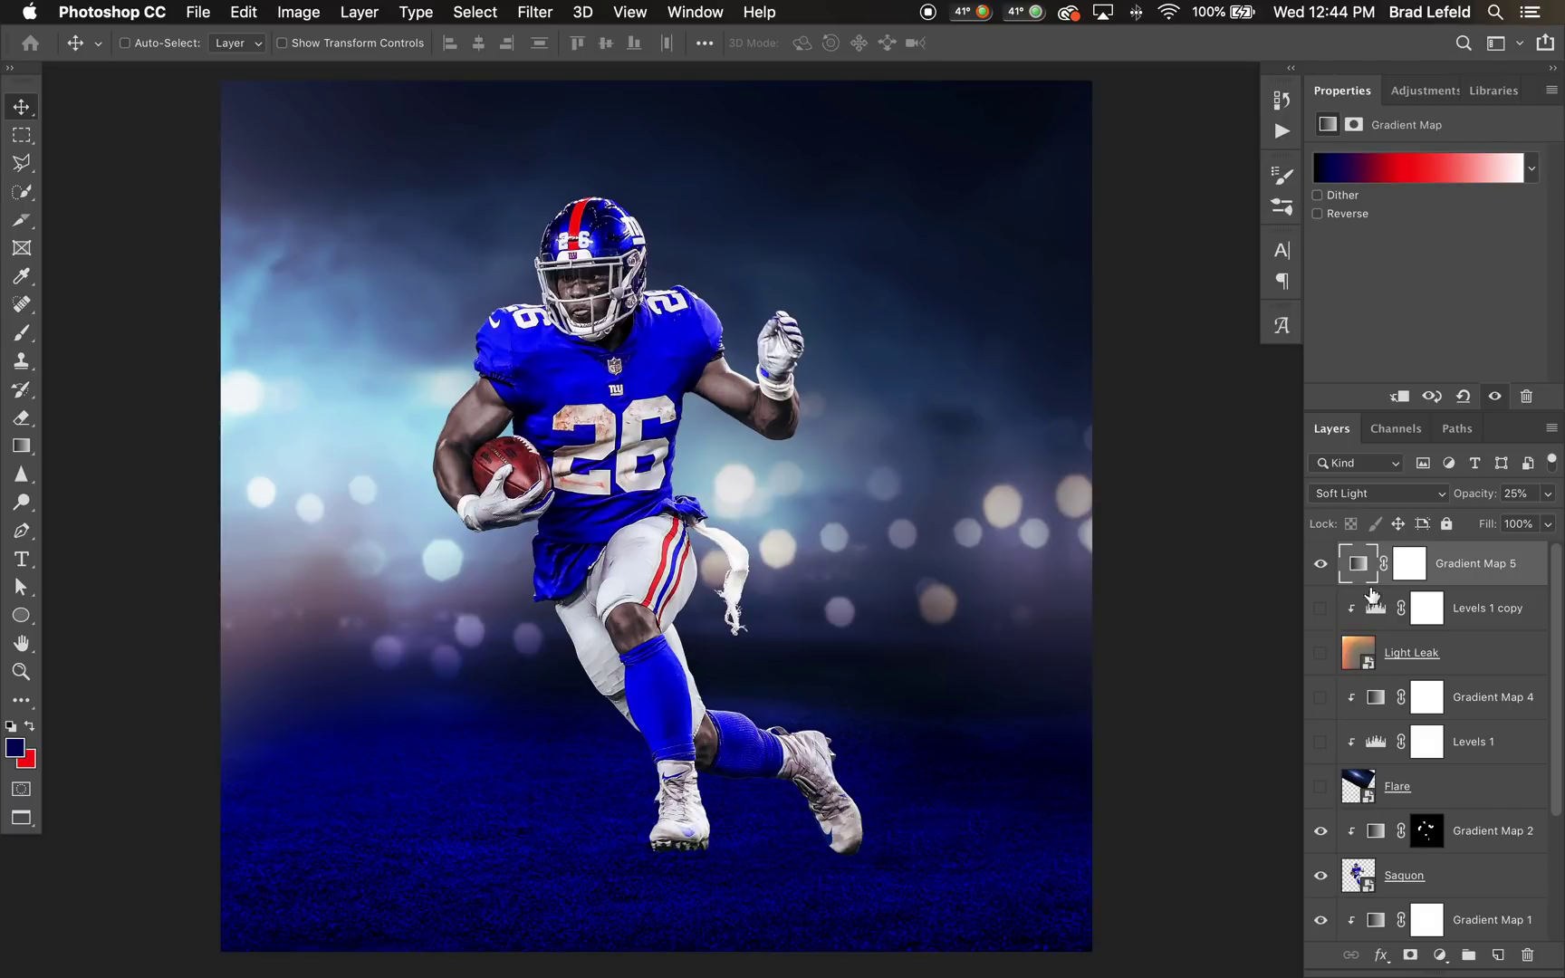
pyautogui.scroll(-3, 1433, 702)
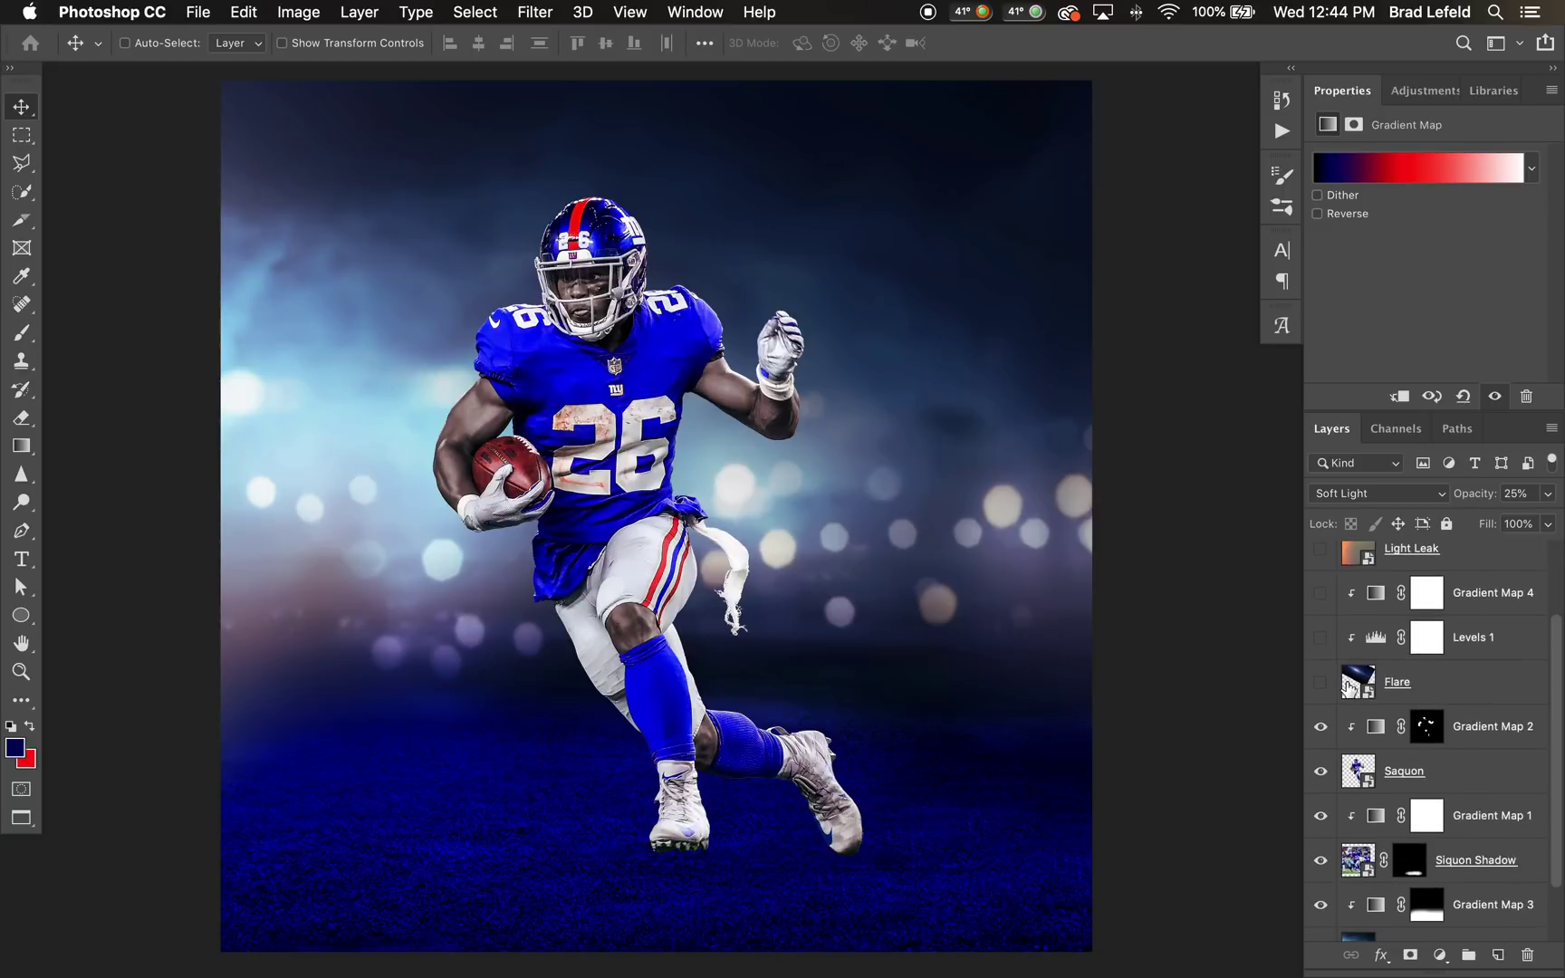
pyautogui.click(1351, 688)
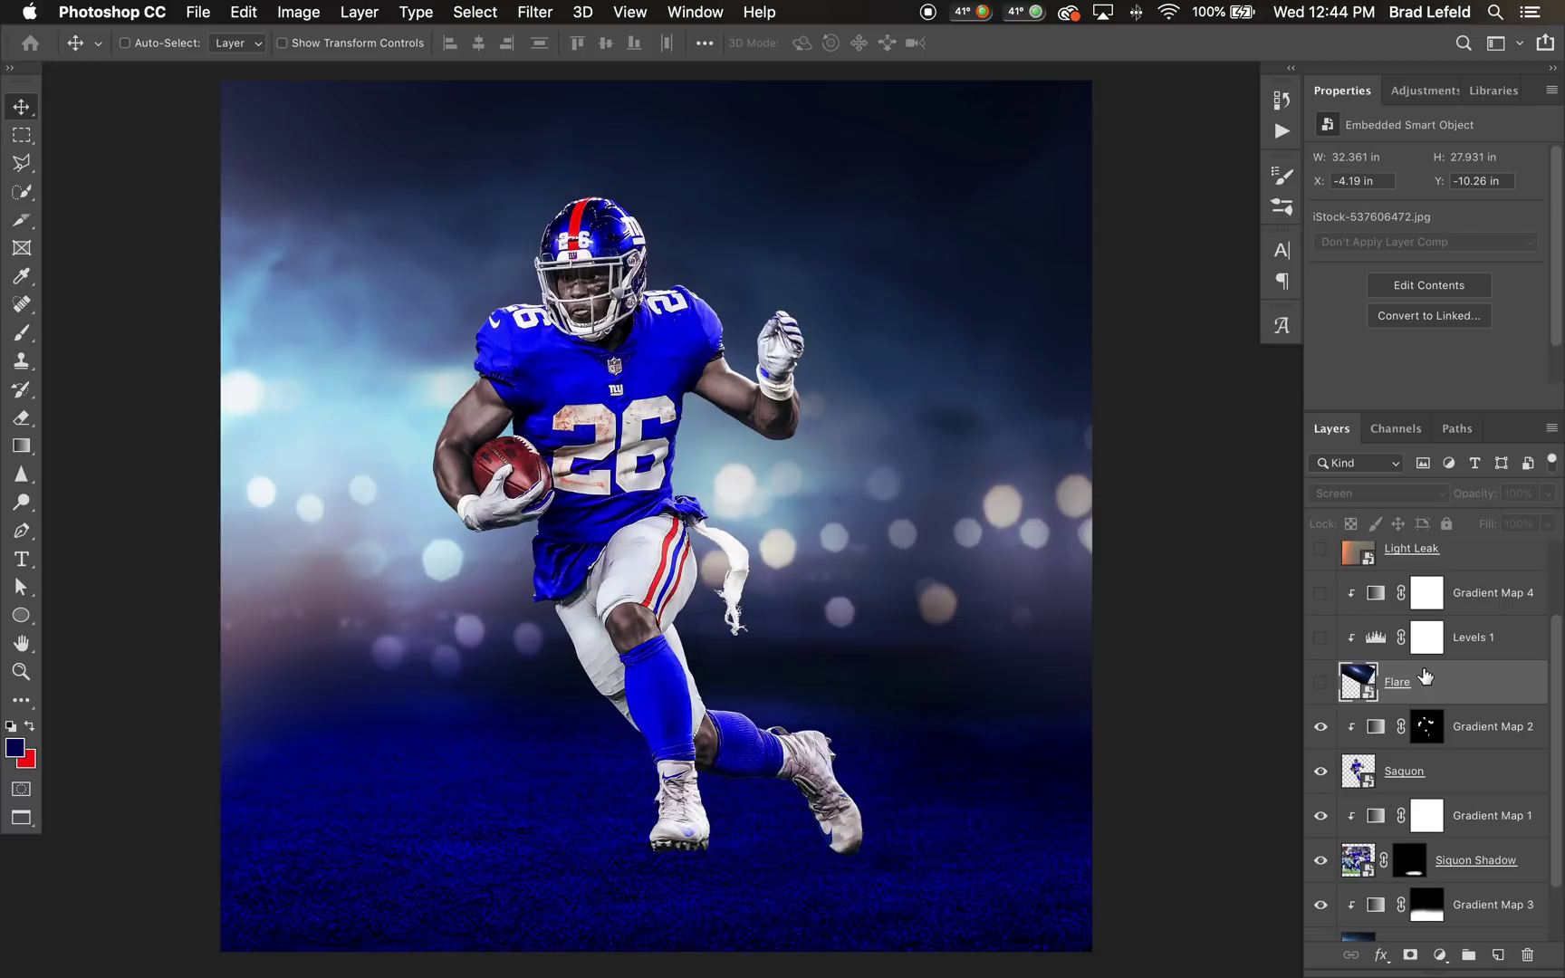
pyautogui.scroll(-2, 1428, 674)
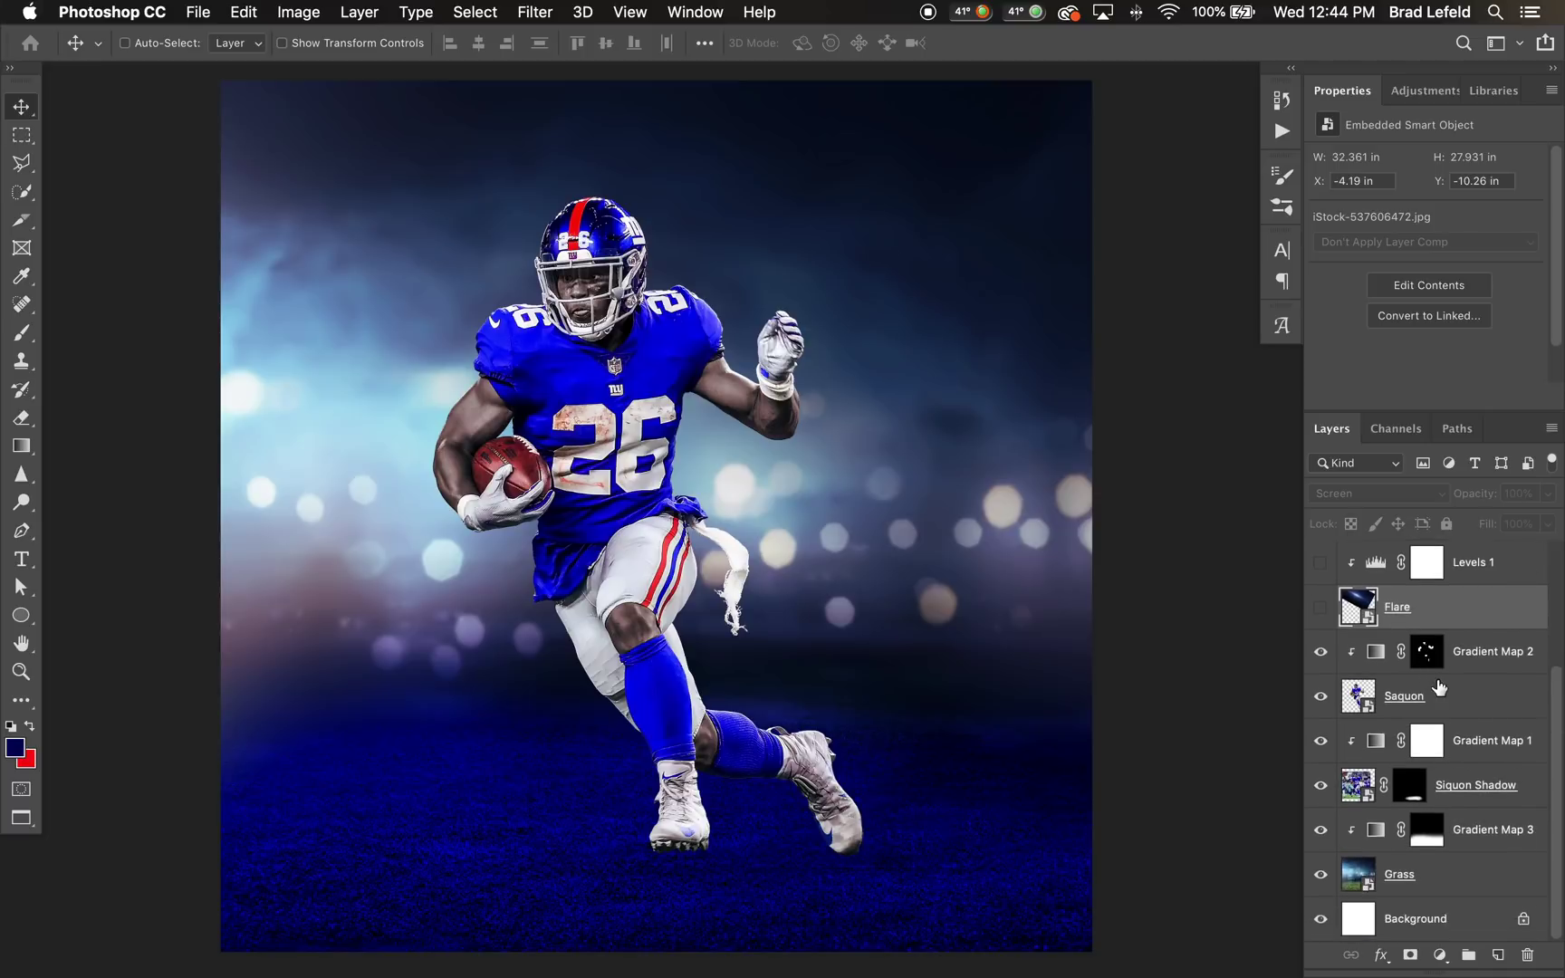
# Step: Select Gradient Map 1 and toggle Siquon Shadow on and off to compare
pyautogui.click(1485, 744)
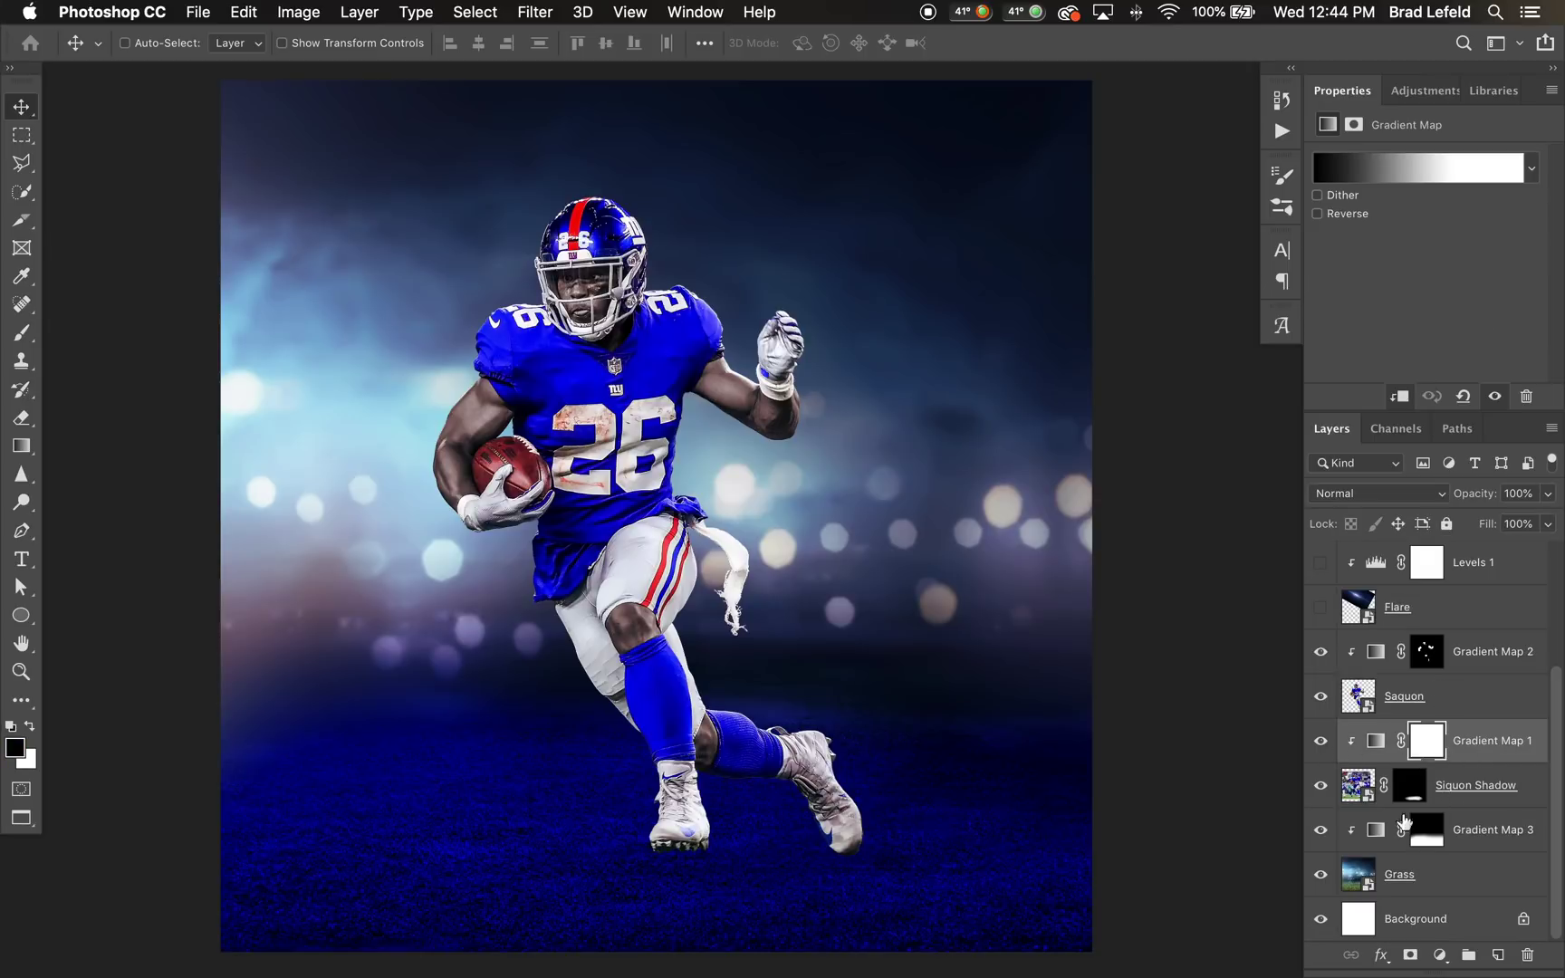
pyautogui.click(1320, 786)
pyautogui.click(1320, 786)
pyautogui.click(1319, 786)
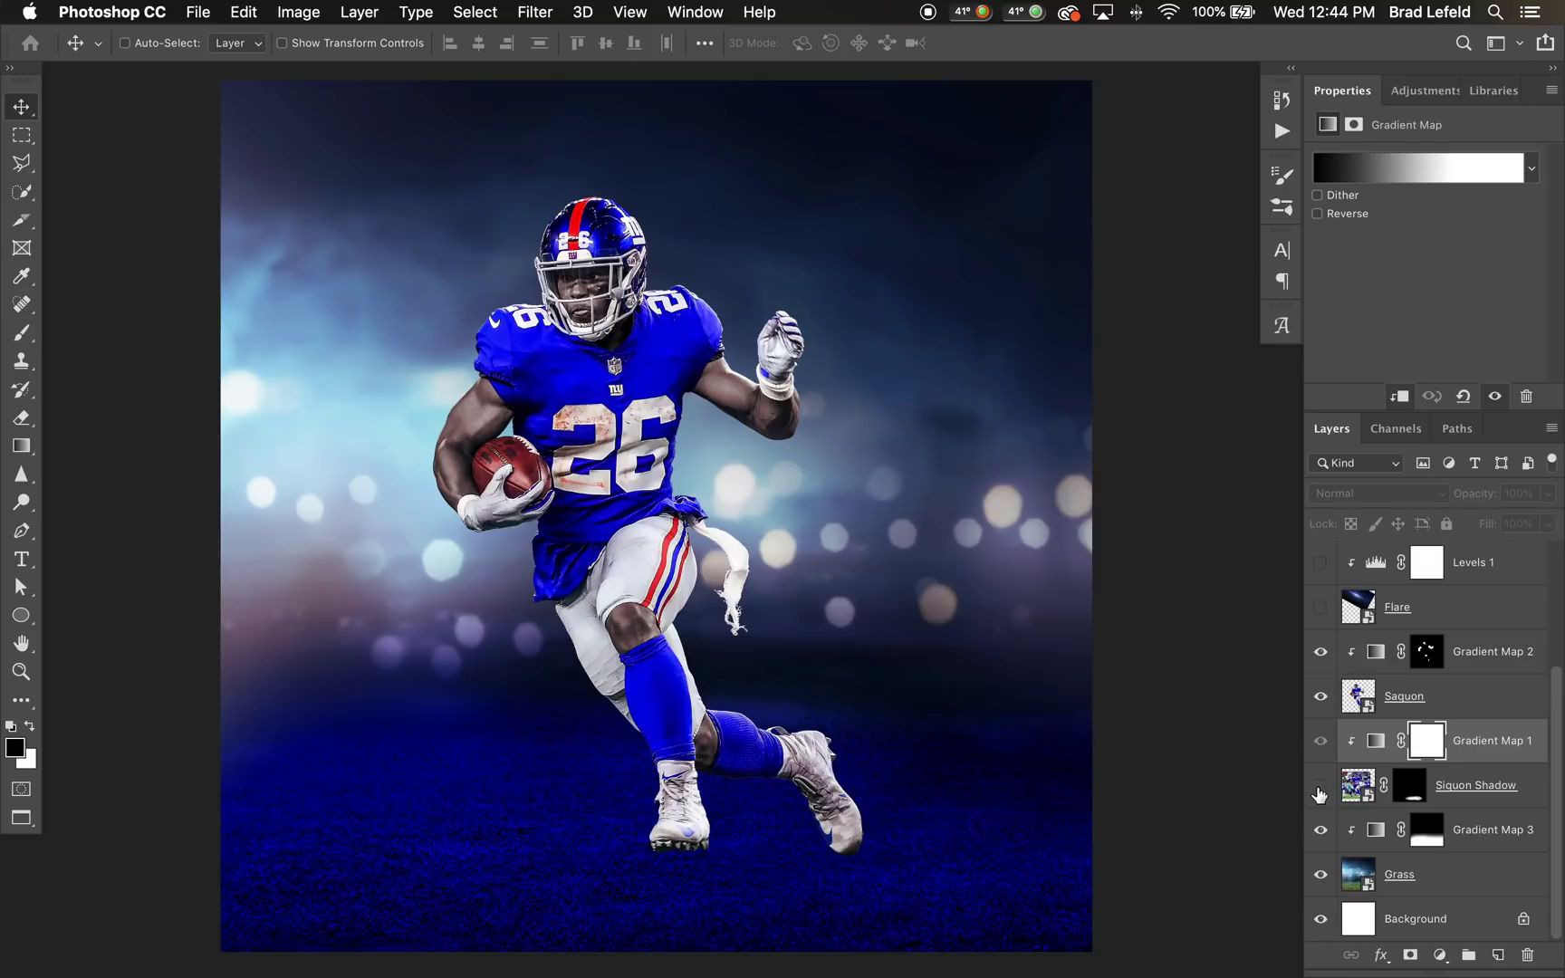
pyautogui.click(1320, 786)
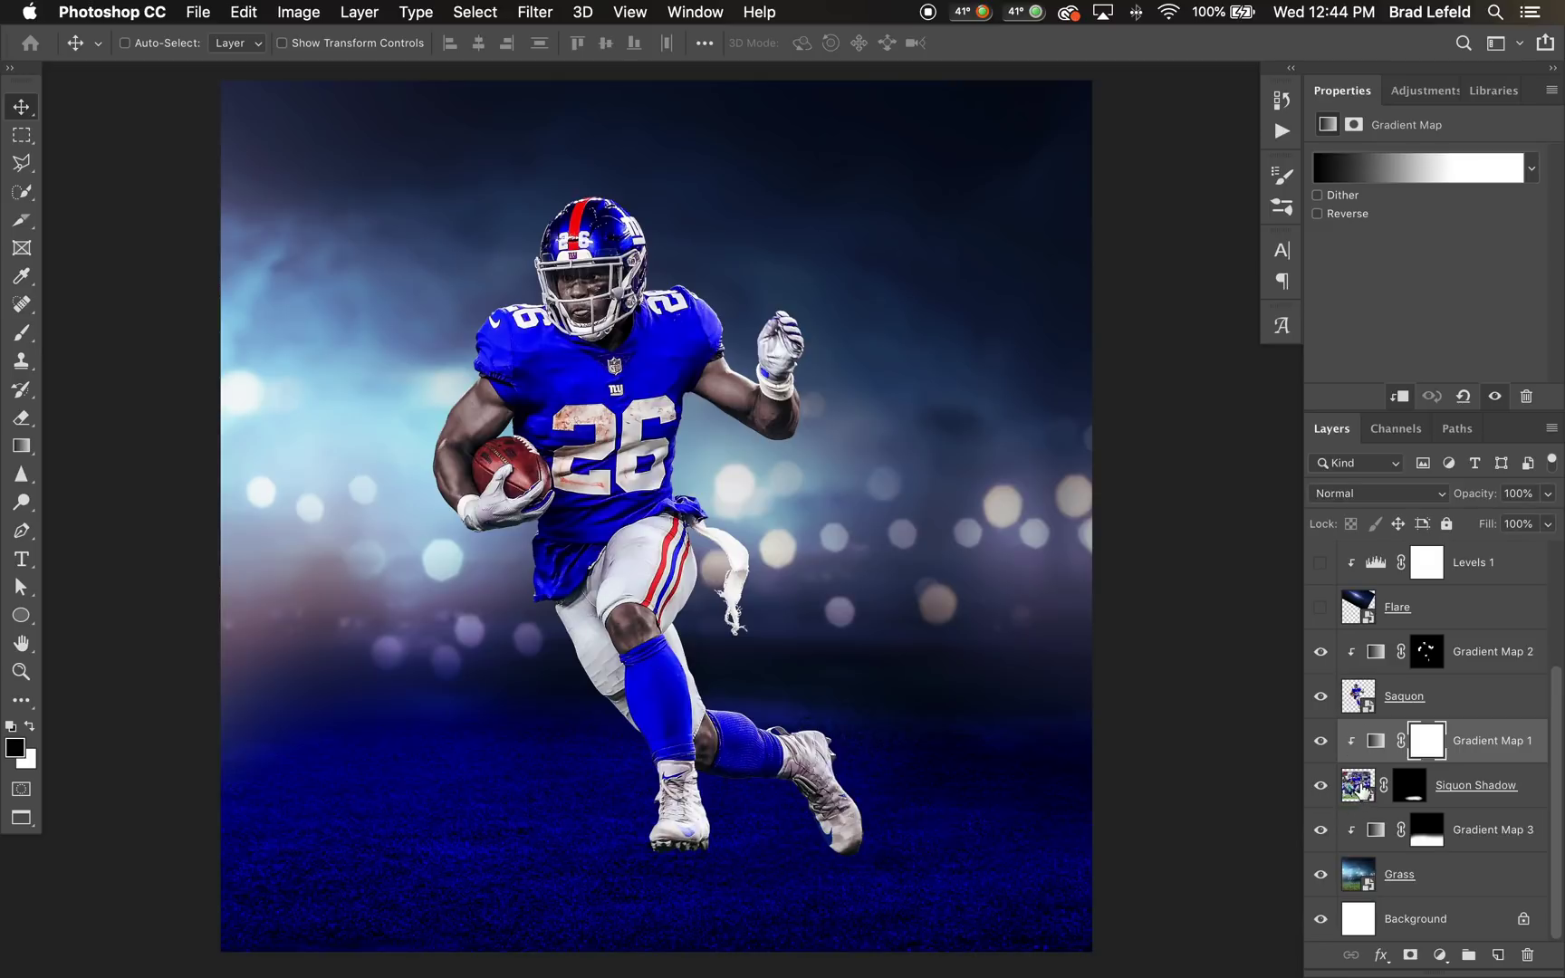
# Step: Move Gradient Map 1's white stop to 61%, then recheck Siquon Shadow's effect
pyautogui.click(1421, 169)
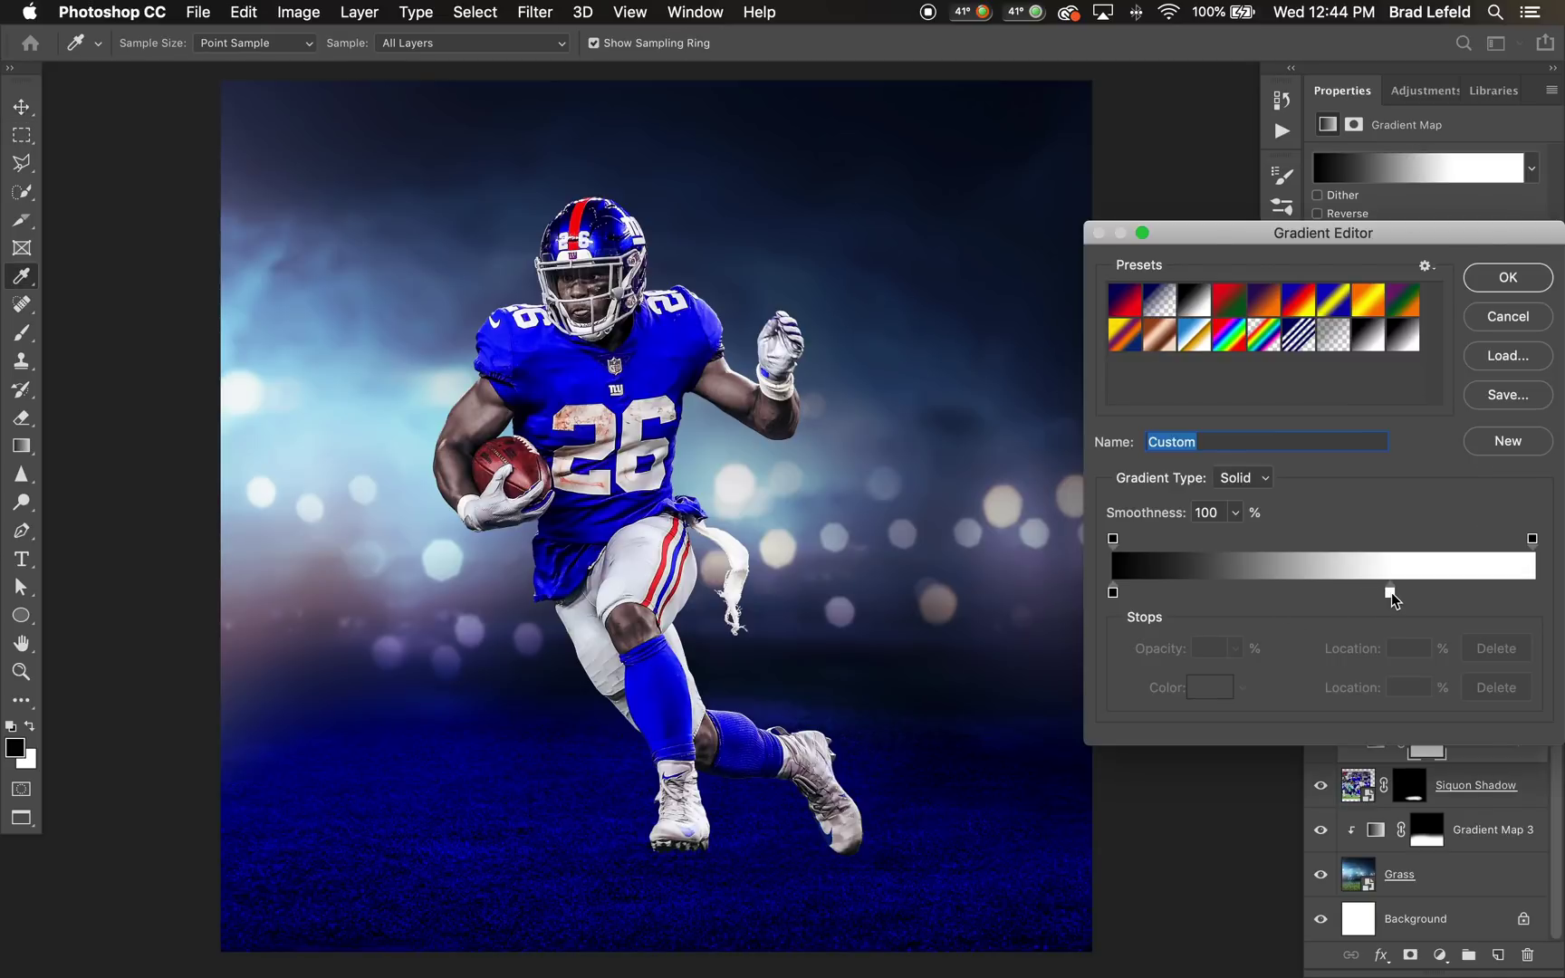
pyautogui.moveTo(1391, 591); pyautogui.dragTo(1375, 593)
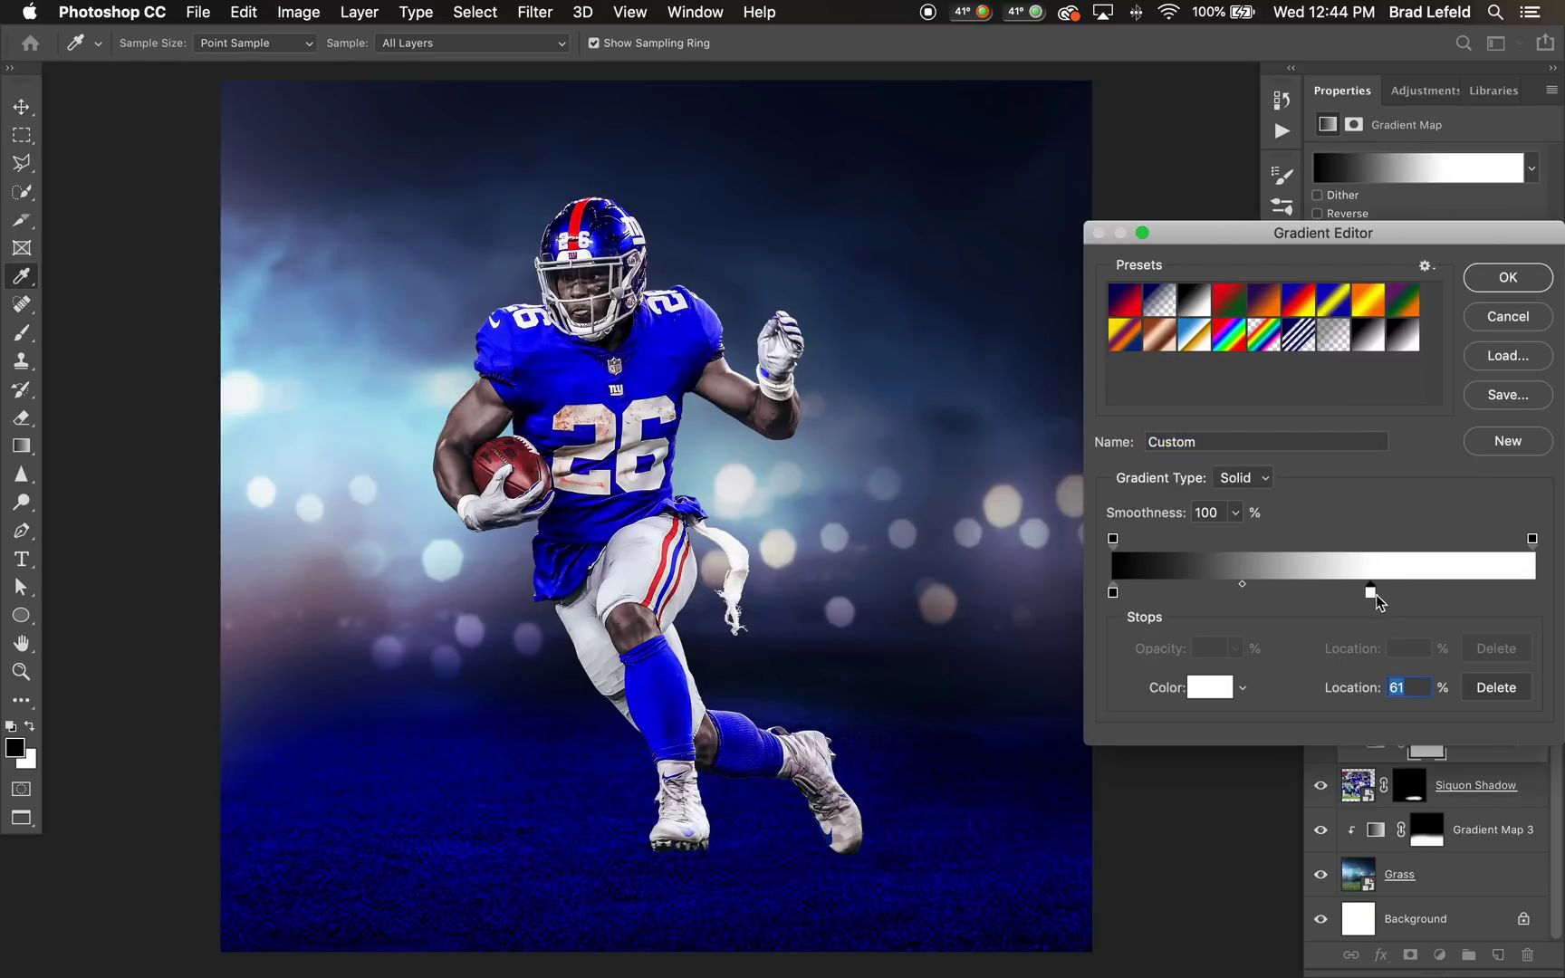
pyautogui.click(1488, 325)
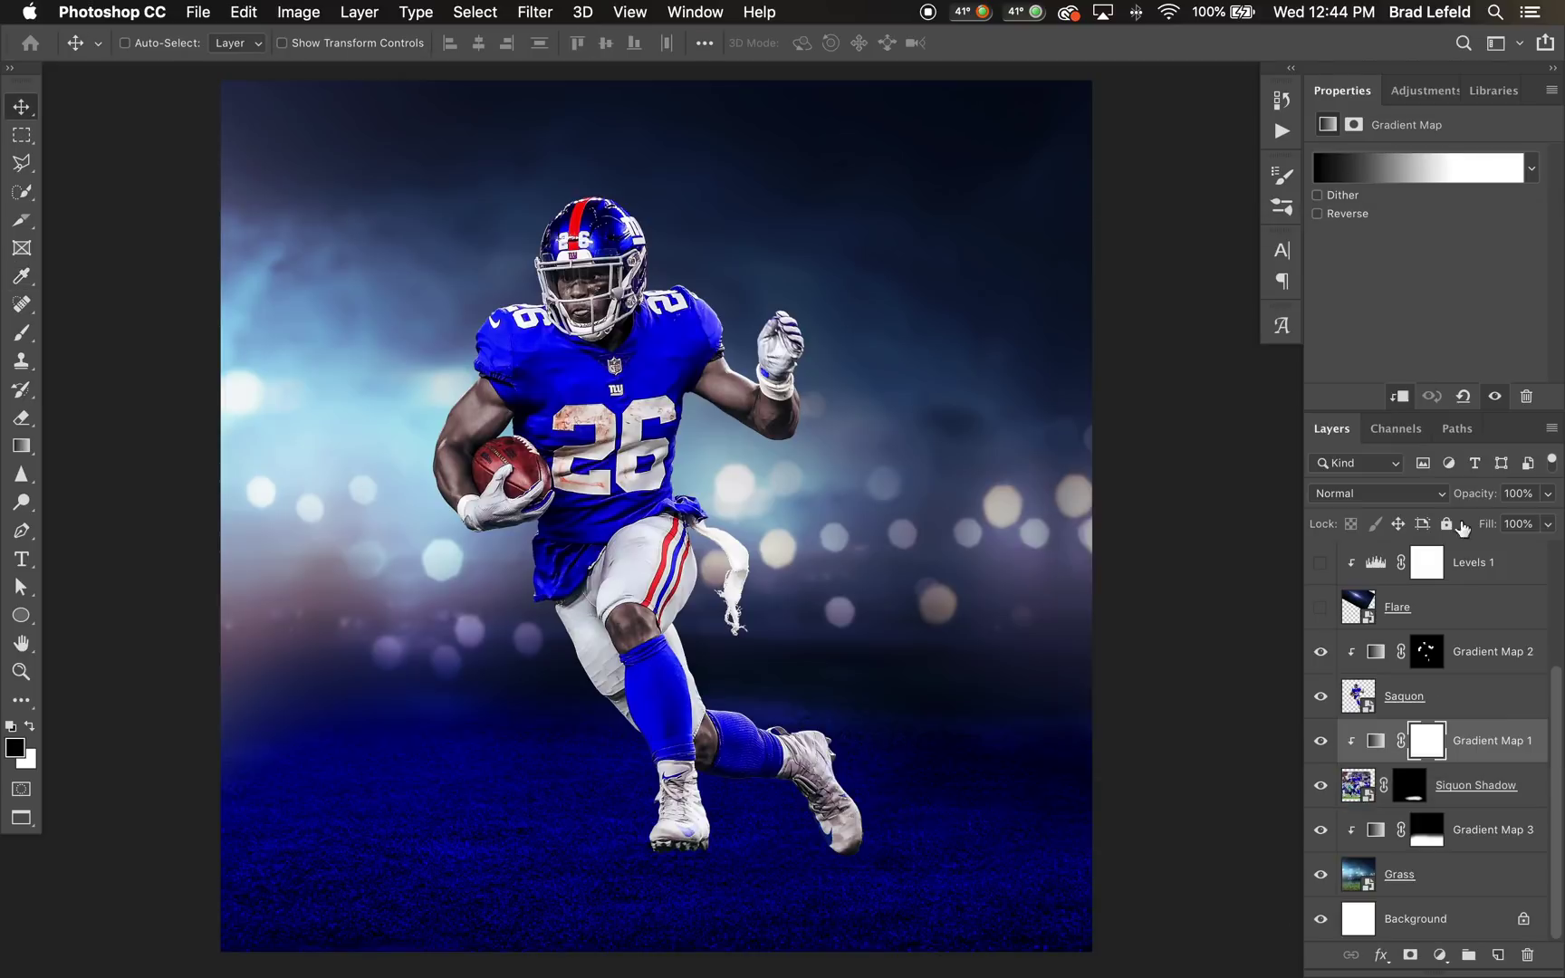
pyautogui.click(1358, 784)
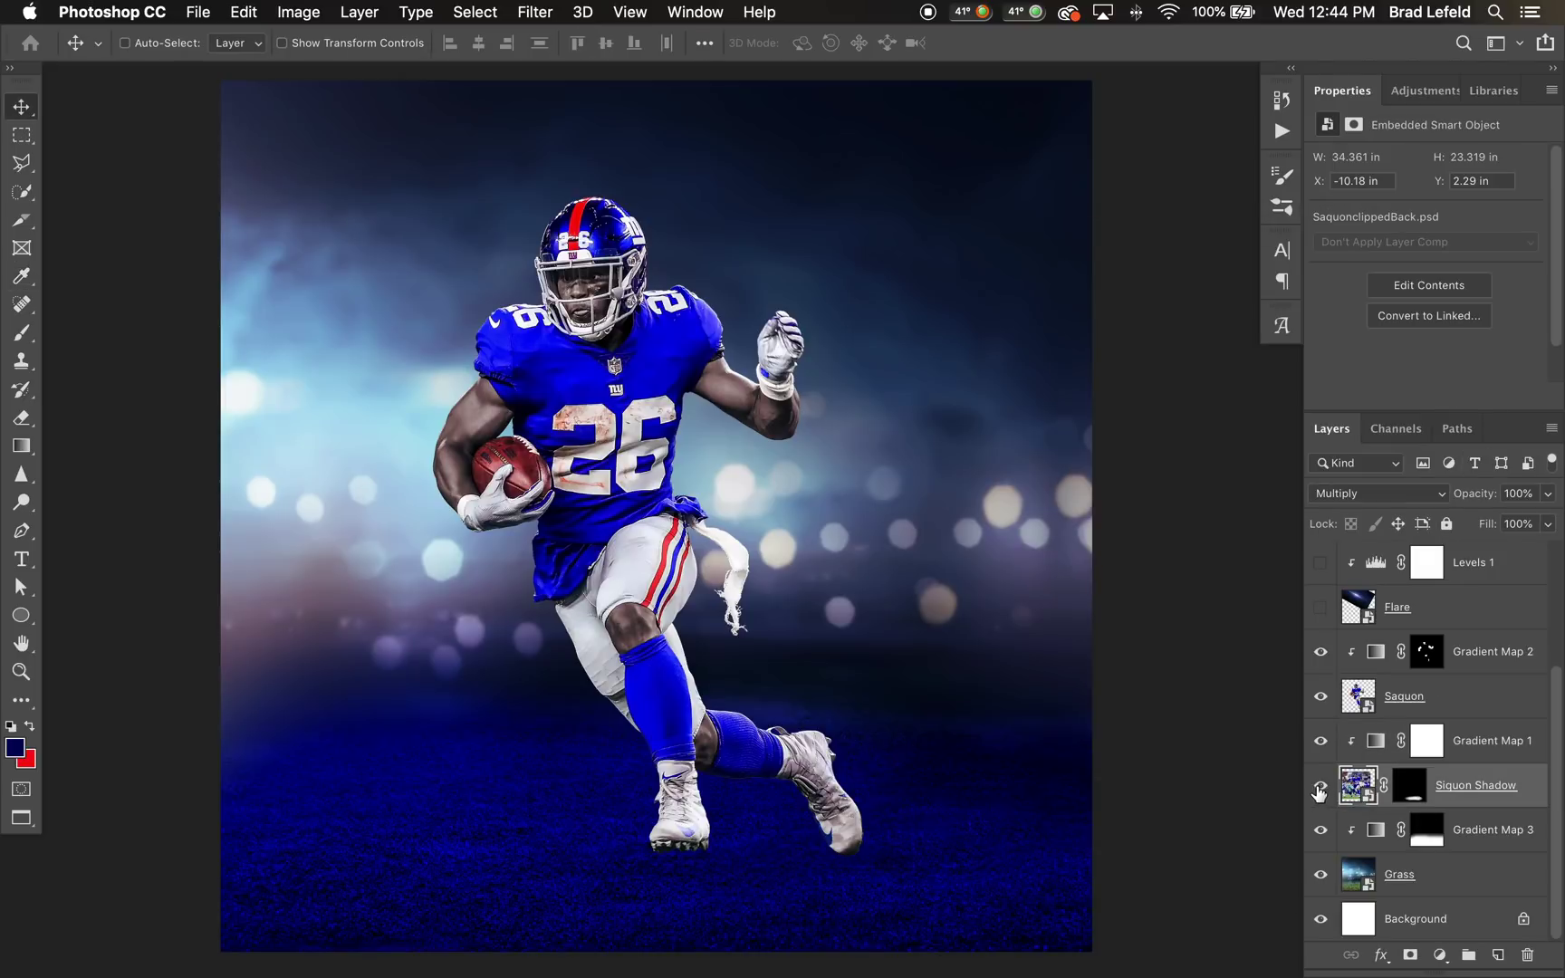
pyautogui.click(1320, 789)
pyautogui.click(1320, 790)
# Step: Compare Gradient Map 2 on and off, then show the Adjustments panel's layer types
pyautogui.click(1472, 656)
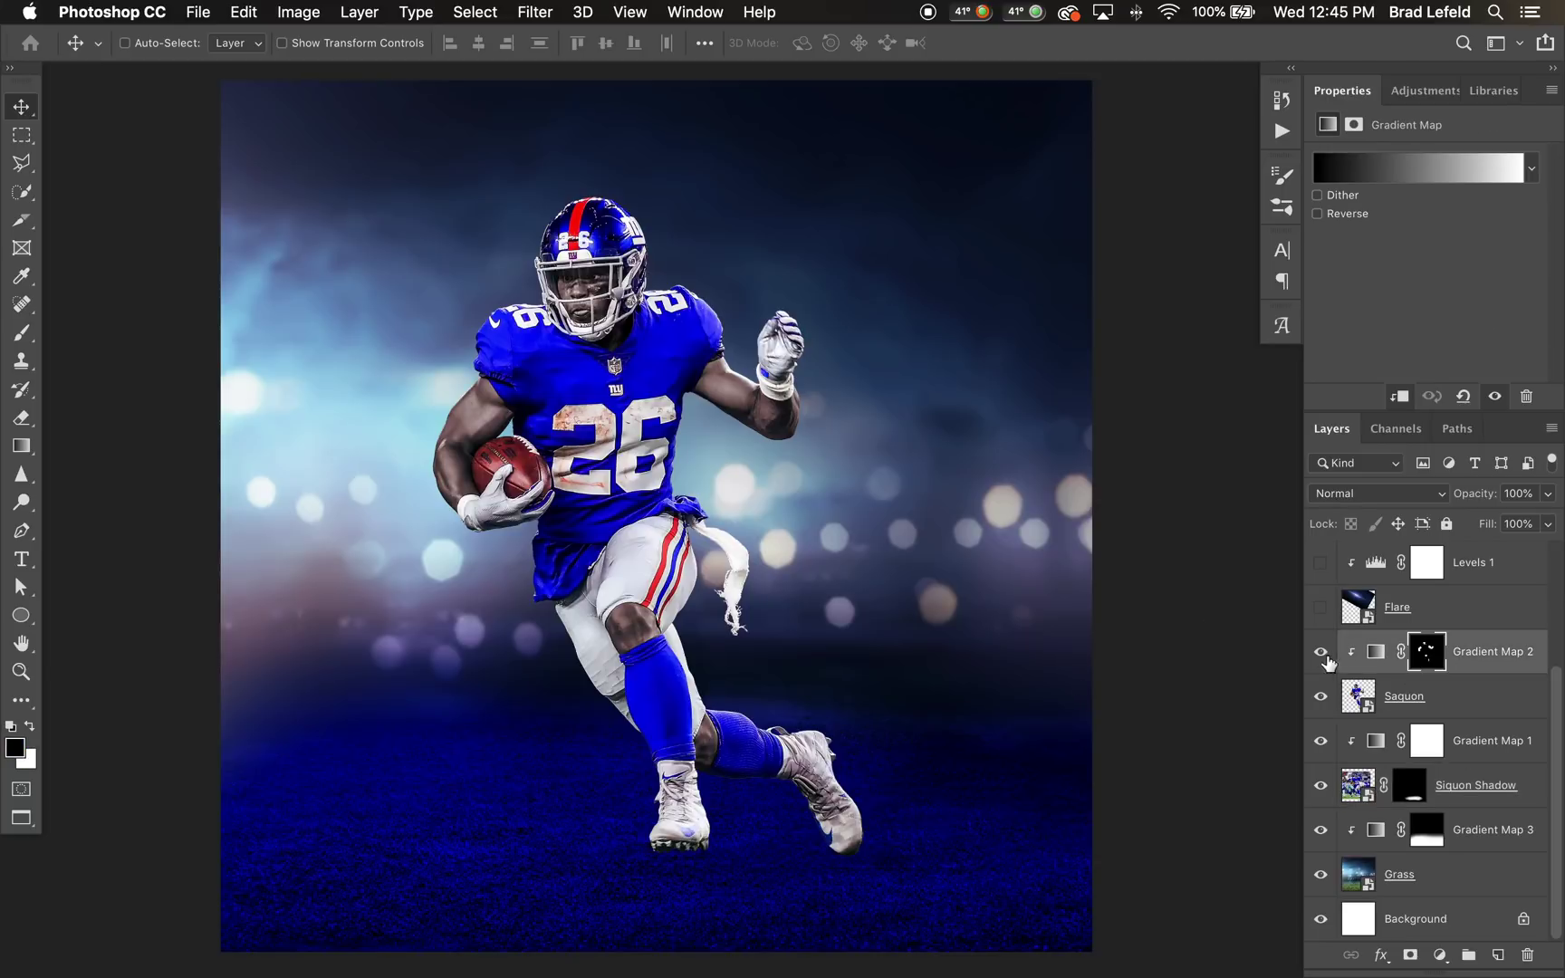
pyautogui.click(1321, 654)
pyautogui.click(1321, 654)
pyautogui.click(1427, 93)
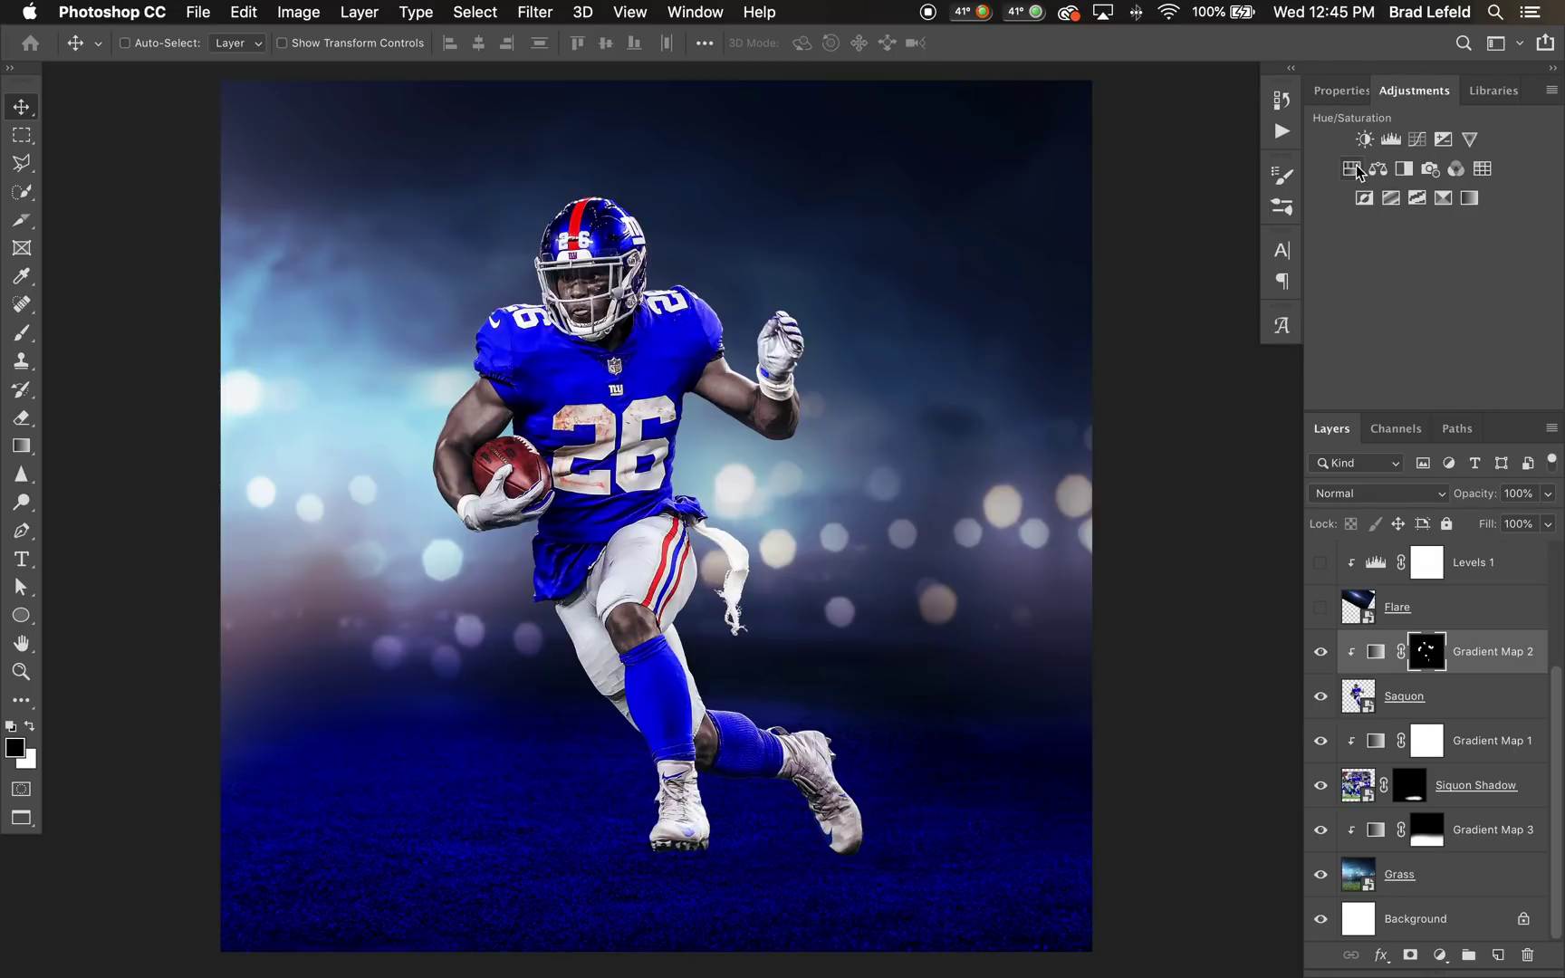